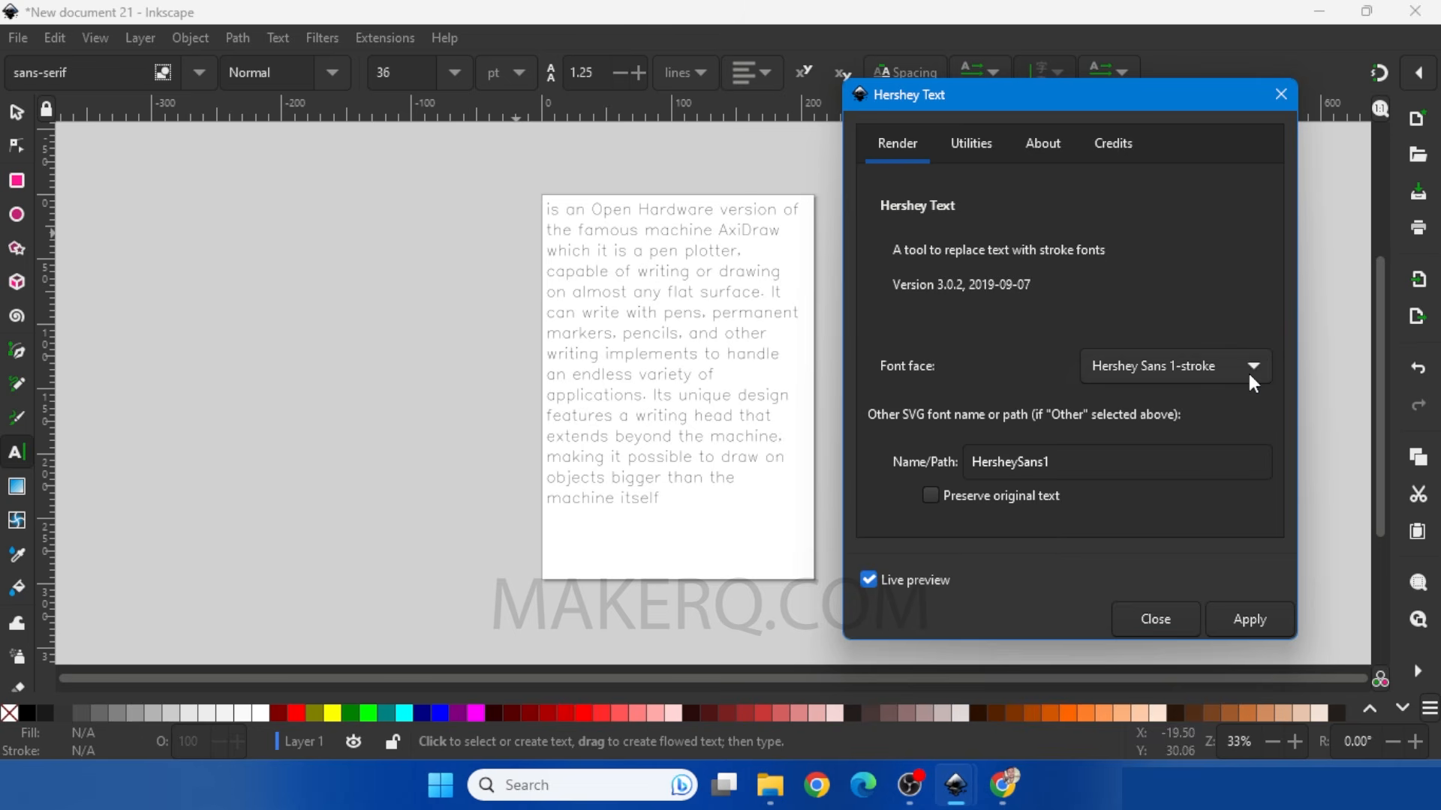
# Step: Convert the page text to the Hershey Script 1-stroke font face with Hershey Text and close the dialog
pyautogui.click(1248, 370)
pyautogui.scroll(-3, 1231, 451)
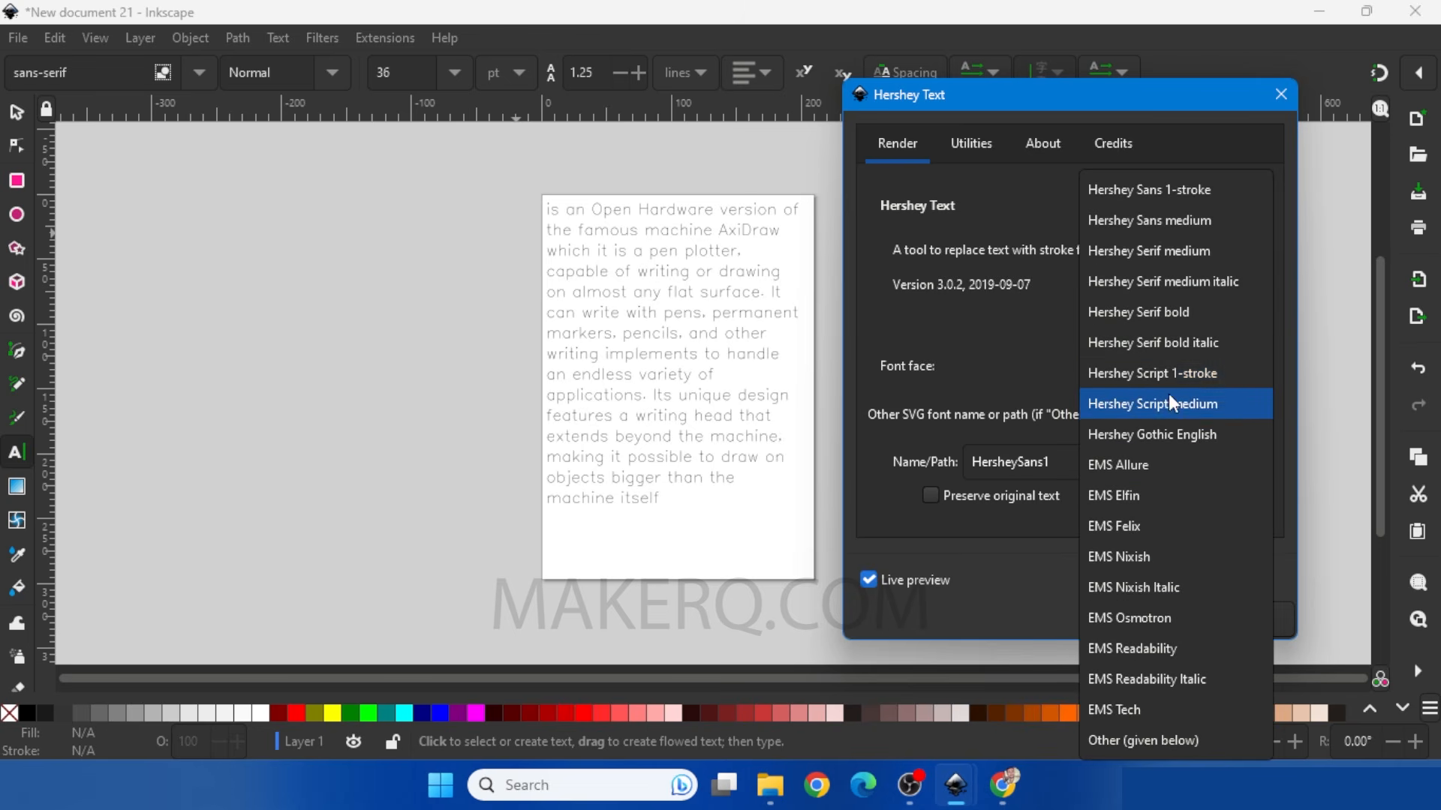
pyautogui.click(1163, 376)
pyautogui.click(1249, 620)
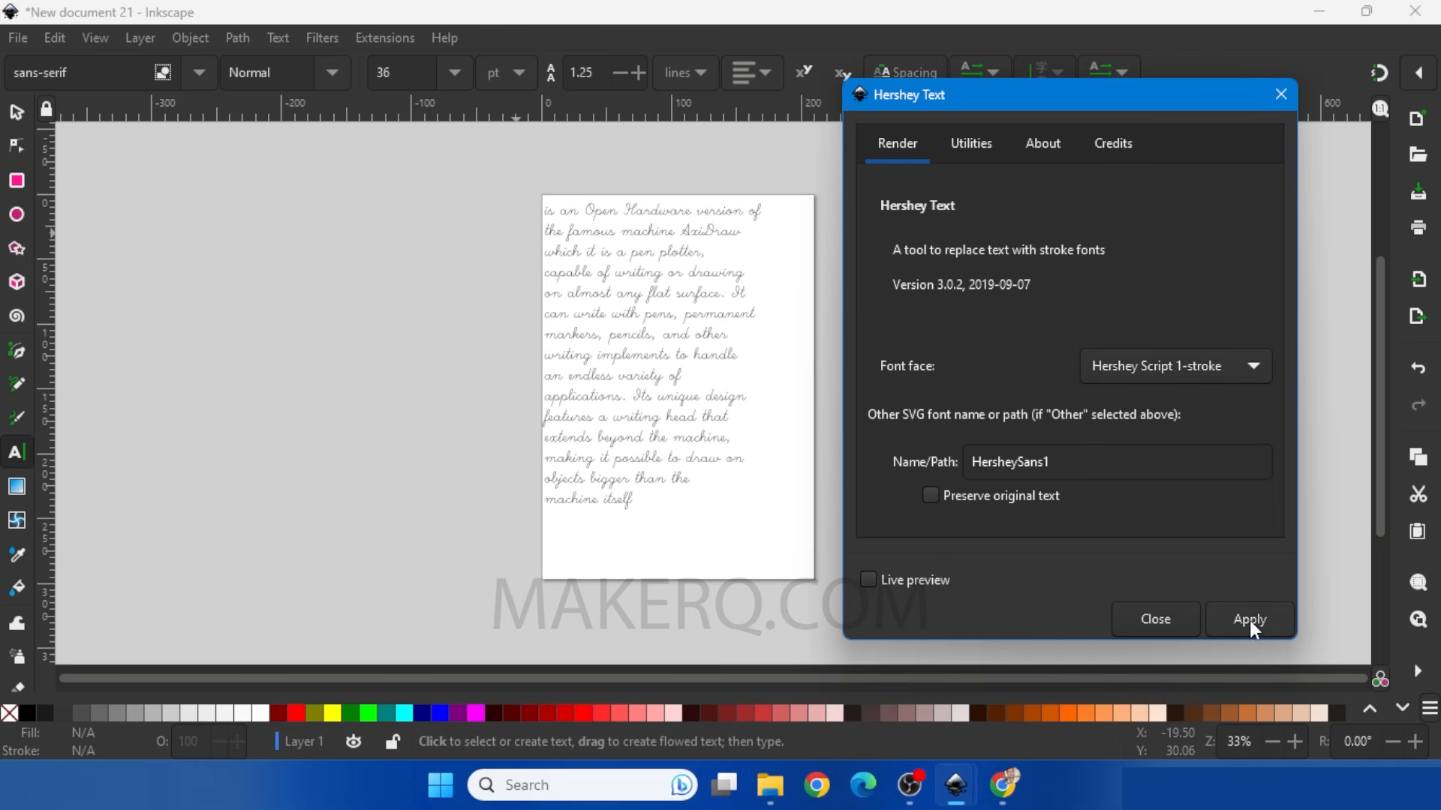
pyautogui.click(1160, 619)
# Step: Move the script text group down and to the right on the page, and open AxiDraw Control
pyautogui.click(16, 112)
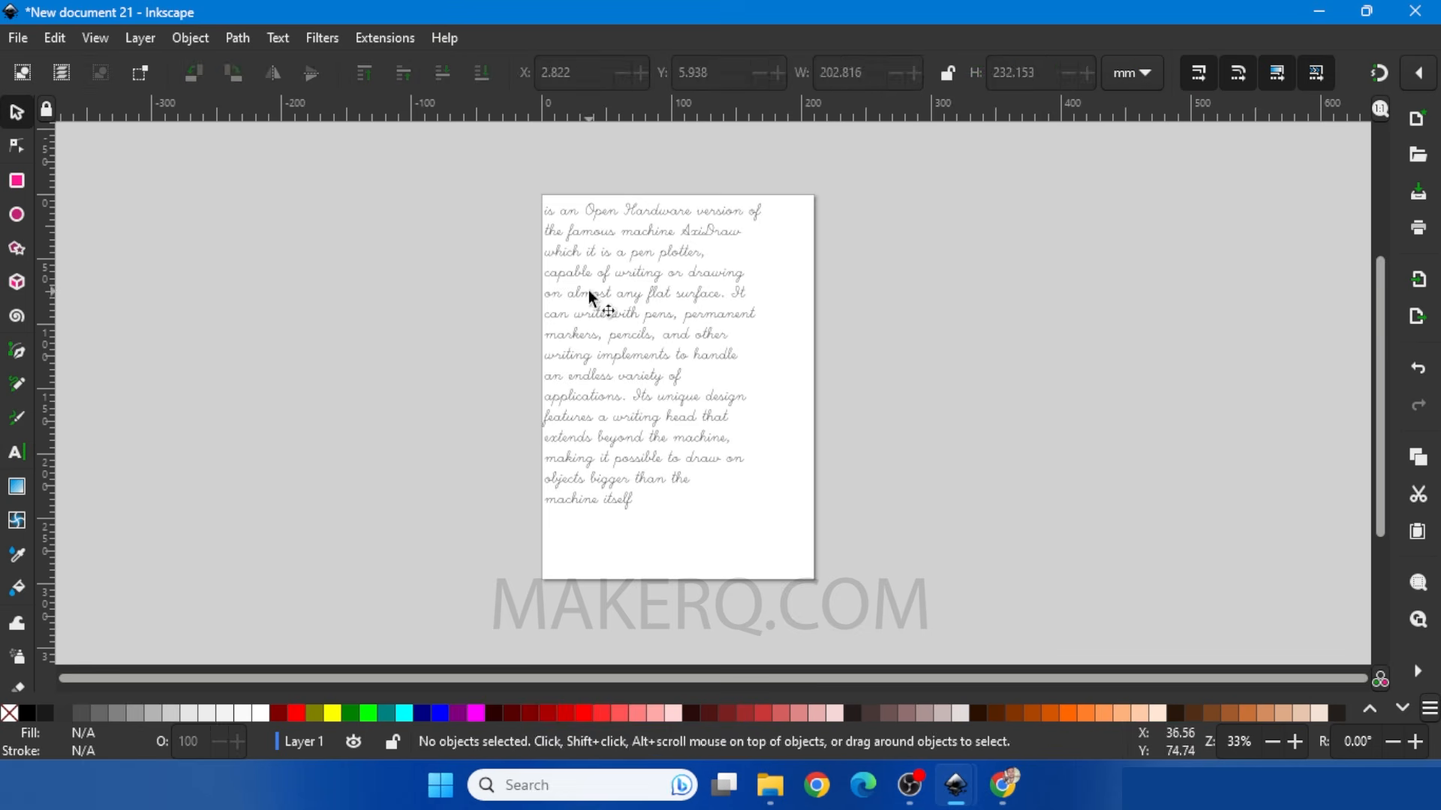
pyautogui.moveTo(588, 290); pyautogui.dragTo(624, 311)
pyautogui.click(384, 37)
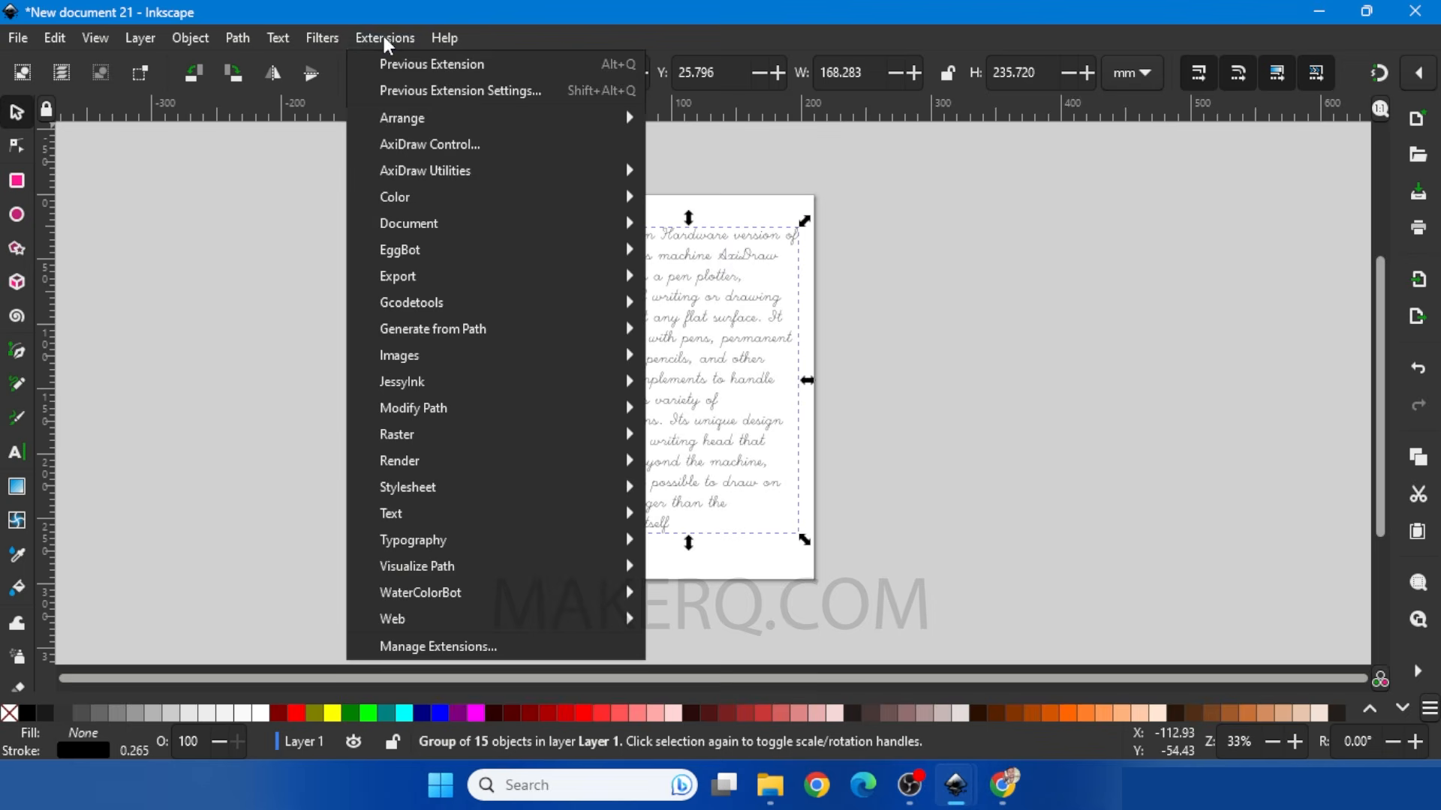
pyautogui.click(447, 143)
pyautogui.click(566, 548)
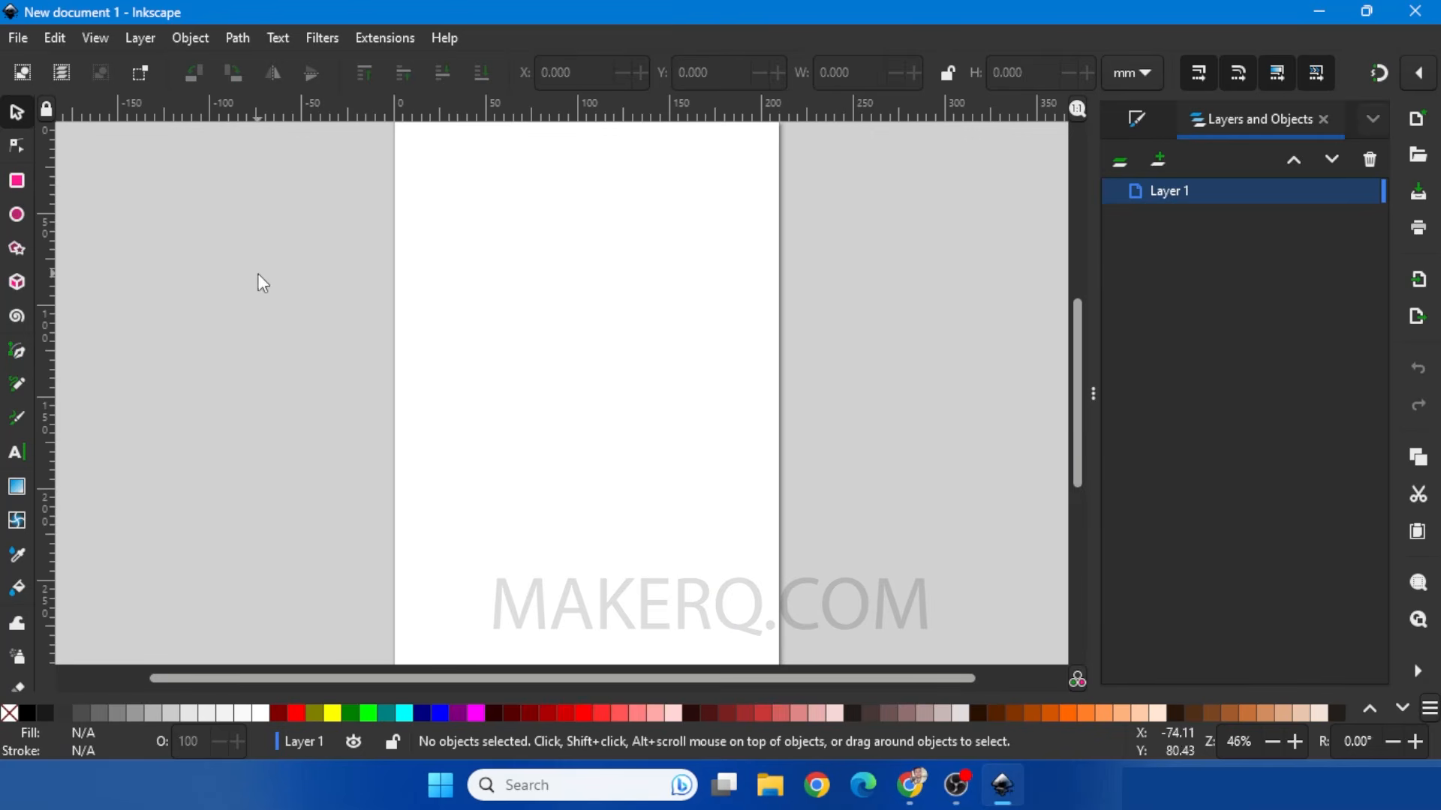
# Step: Draw a rectangle about 183 mm by 259 mm inside the page margins
pyautogui.keyDown('ctrl'); pyautogui.scroll(-1, 280, 284); pyautogui.keyUp('ctrl')
pyautogui.click(16, 184)
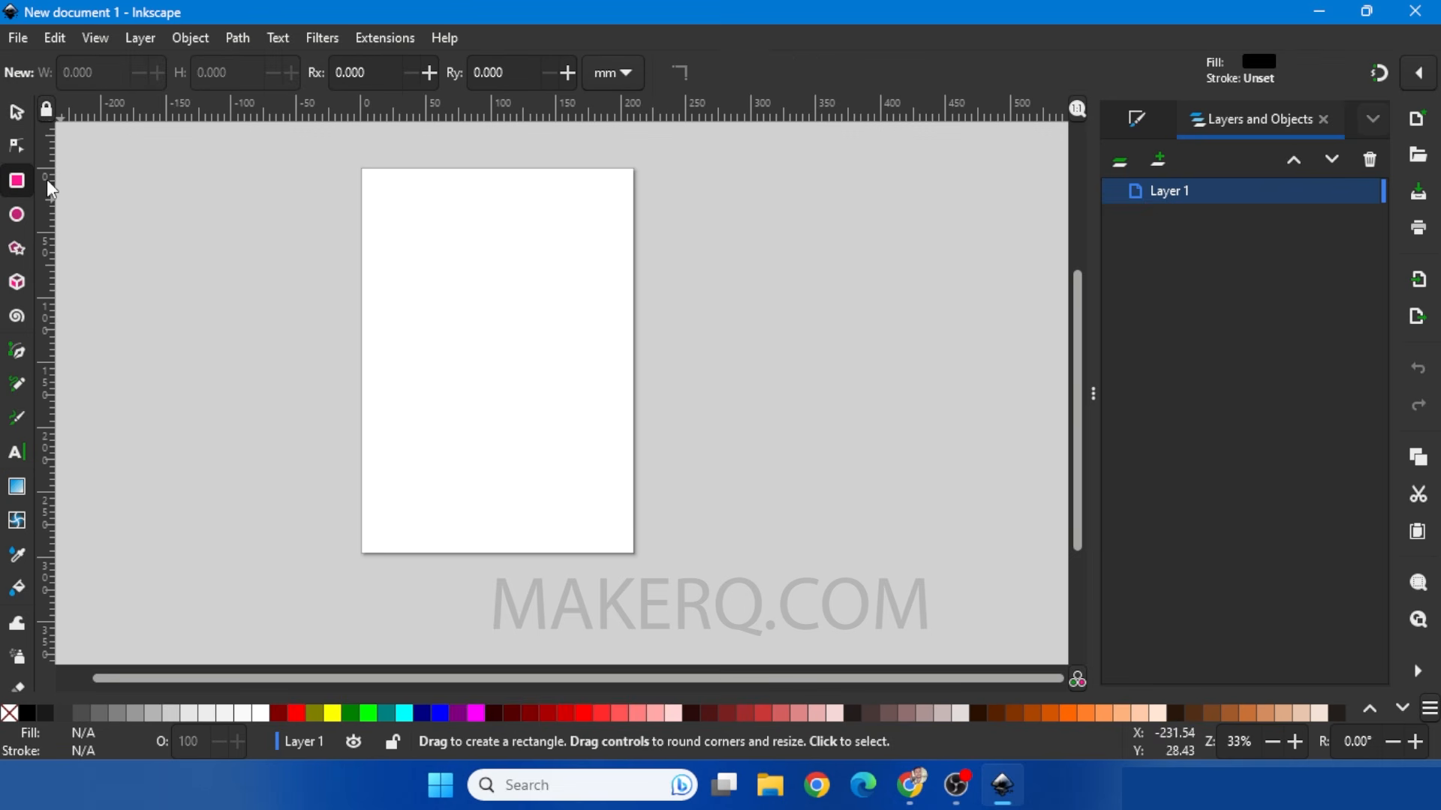
pyautogui.moveTo(379, 191); pyautogui.dragTo(616, 526)
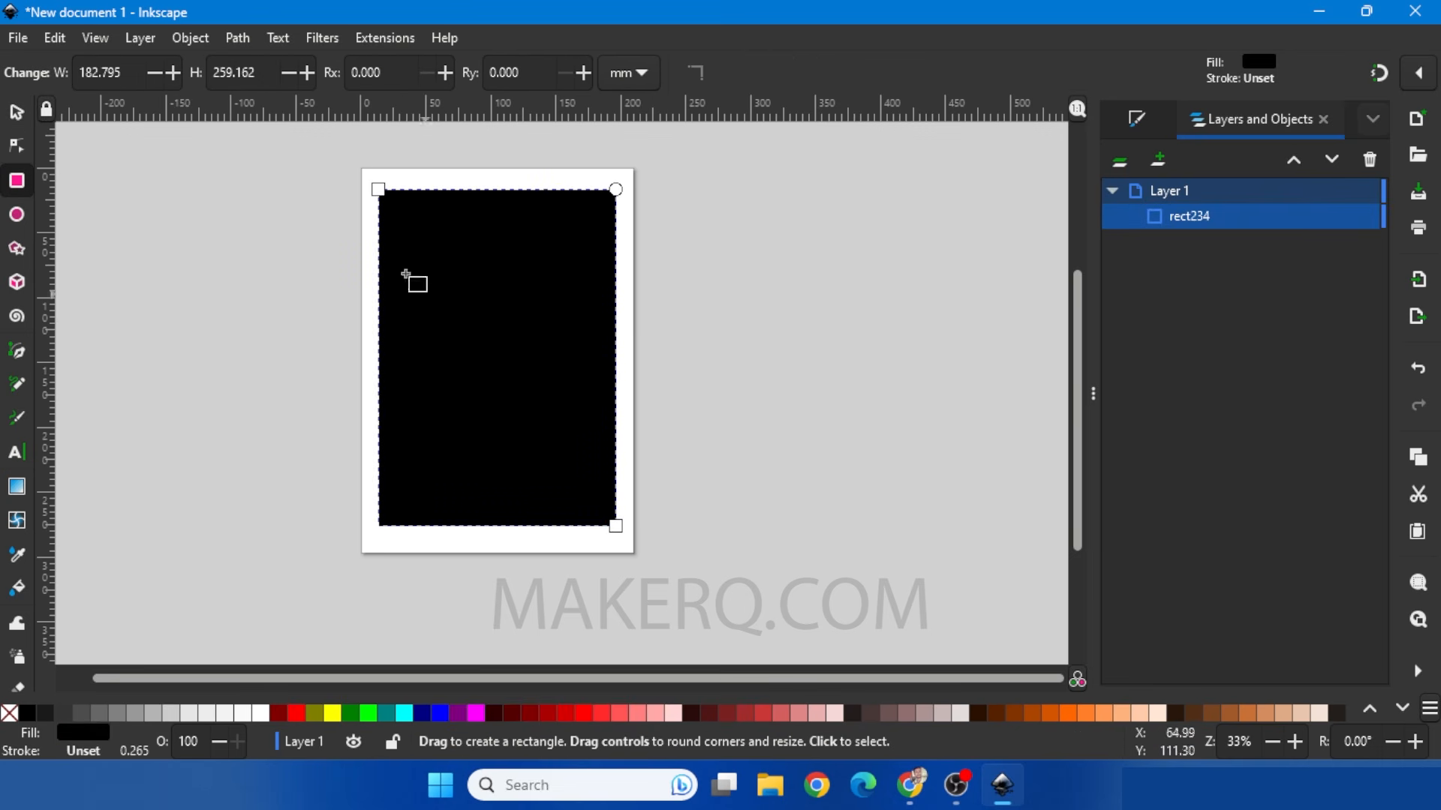
# Step: Remove the rectangle's fill and give it a flat black stroke
pyautogui.click(15, 112)
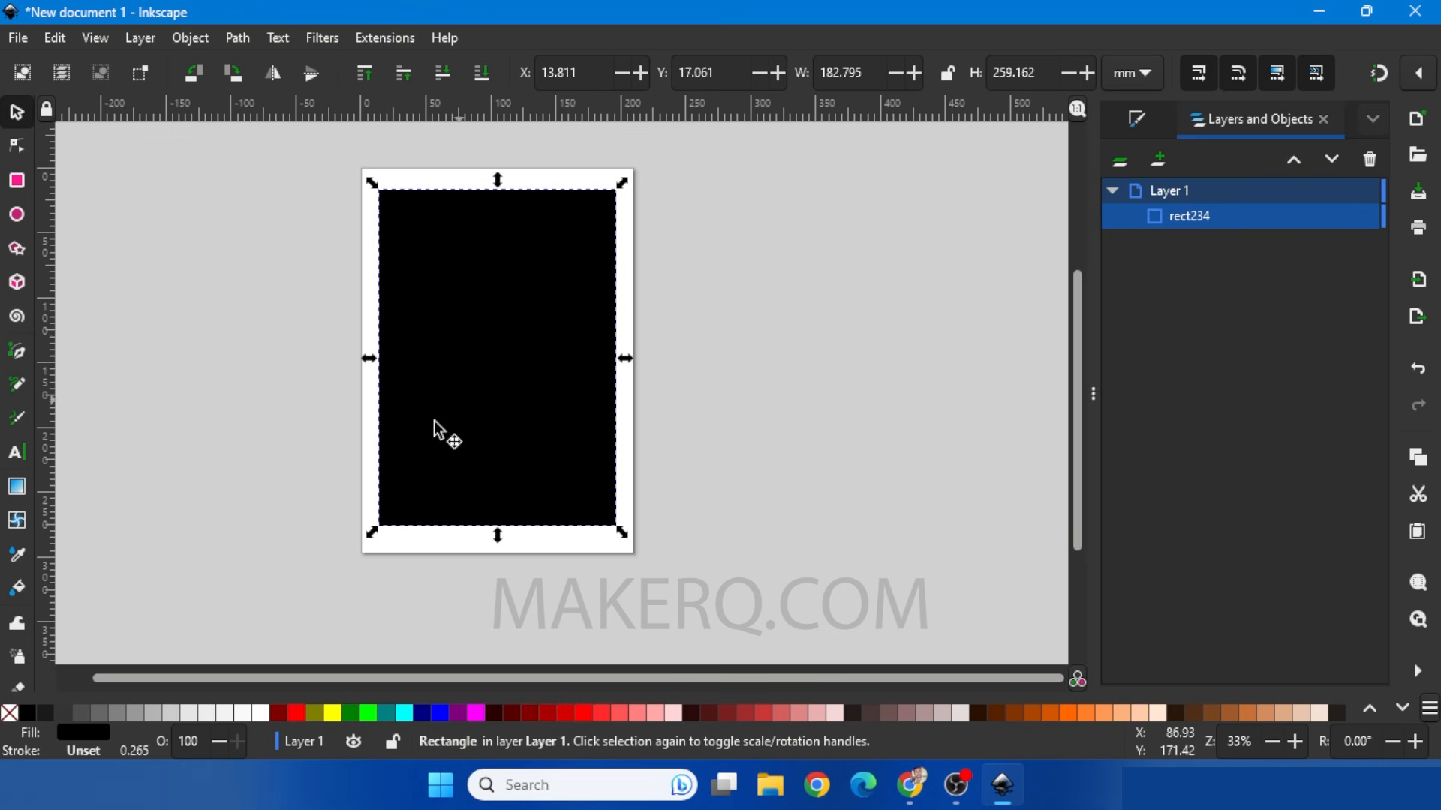
pyautogui.click(85, 734)
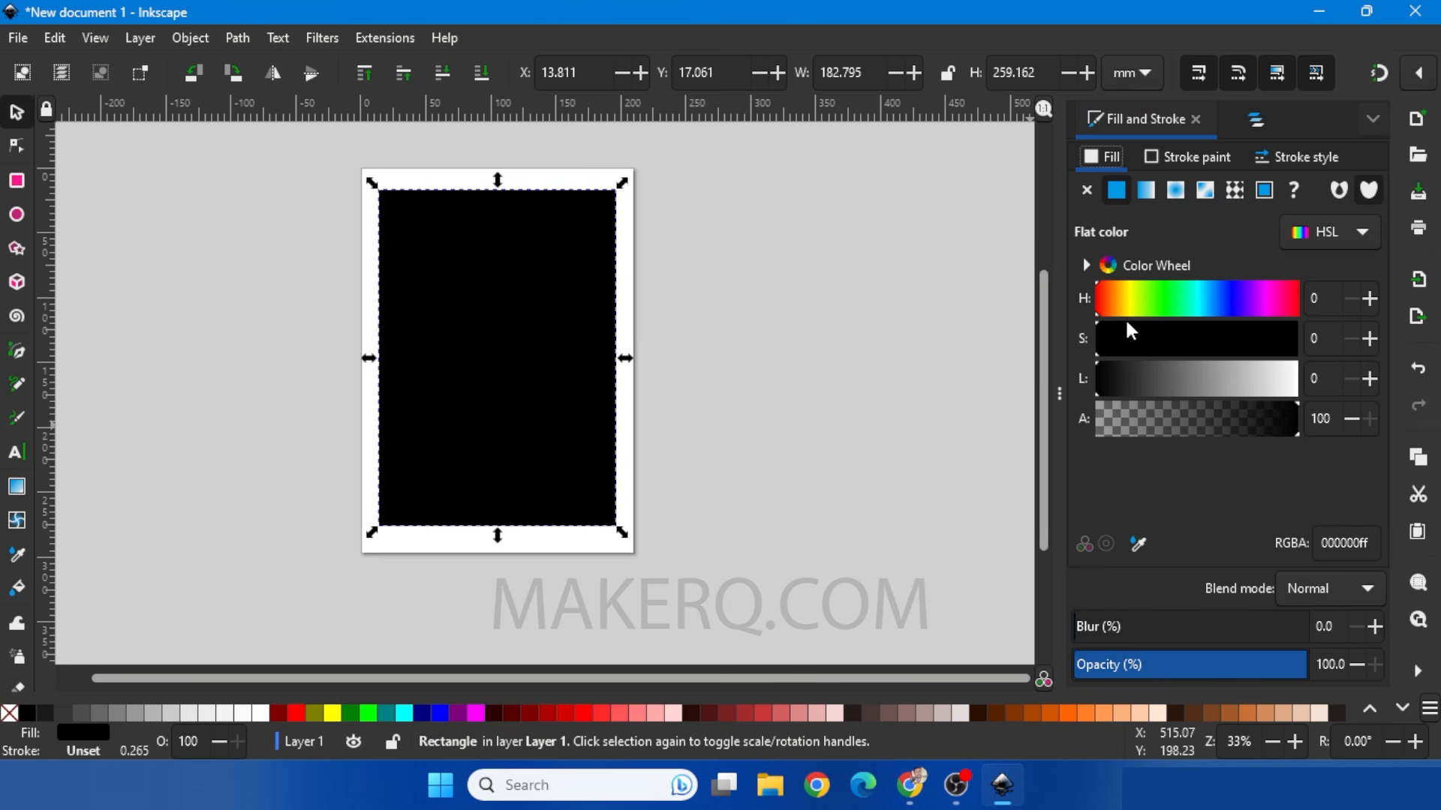
pyautogui.click(1087, 191)
pyautogui.click(1169, 152)
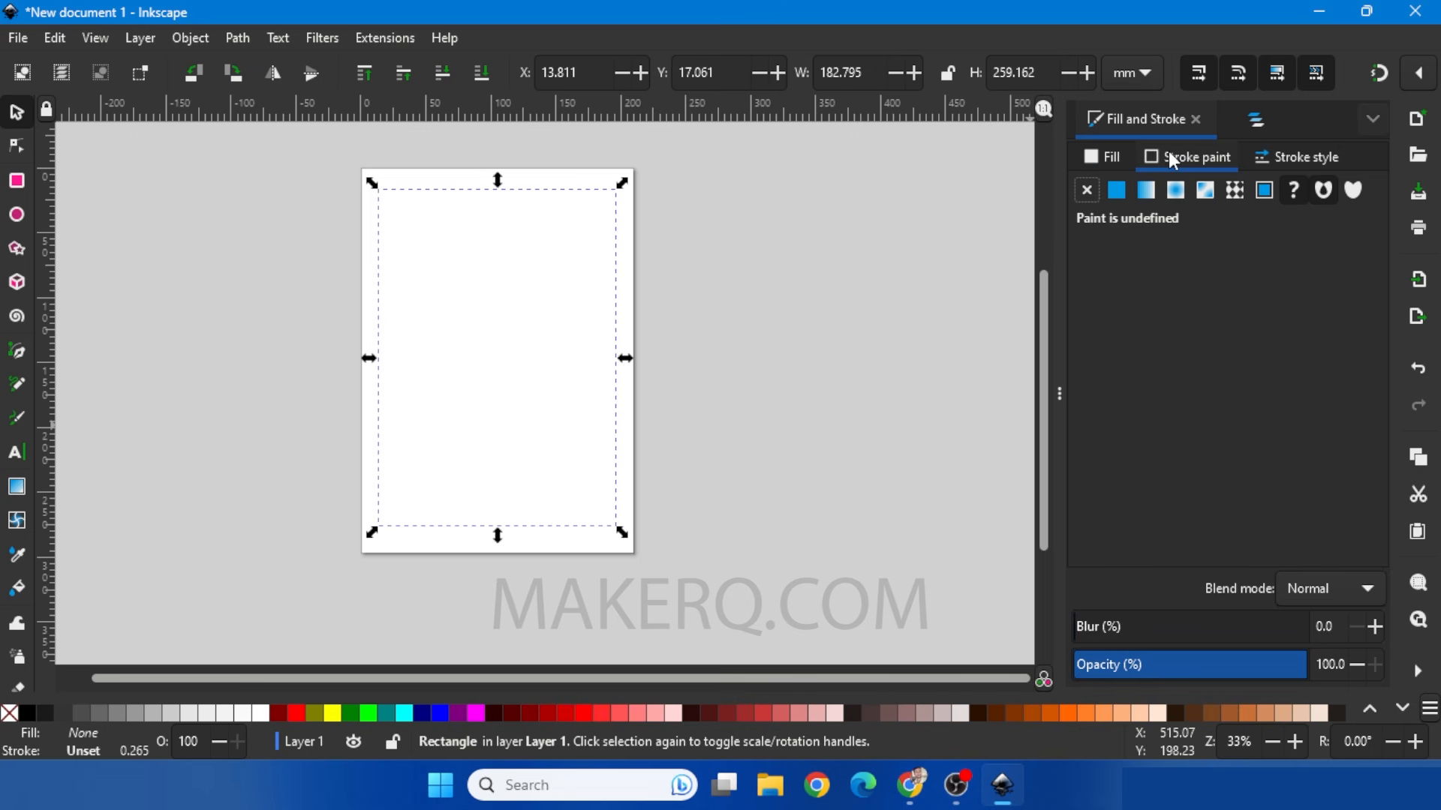
pyautogui.click(1114, 191)
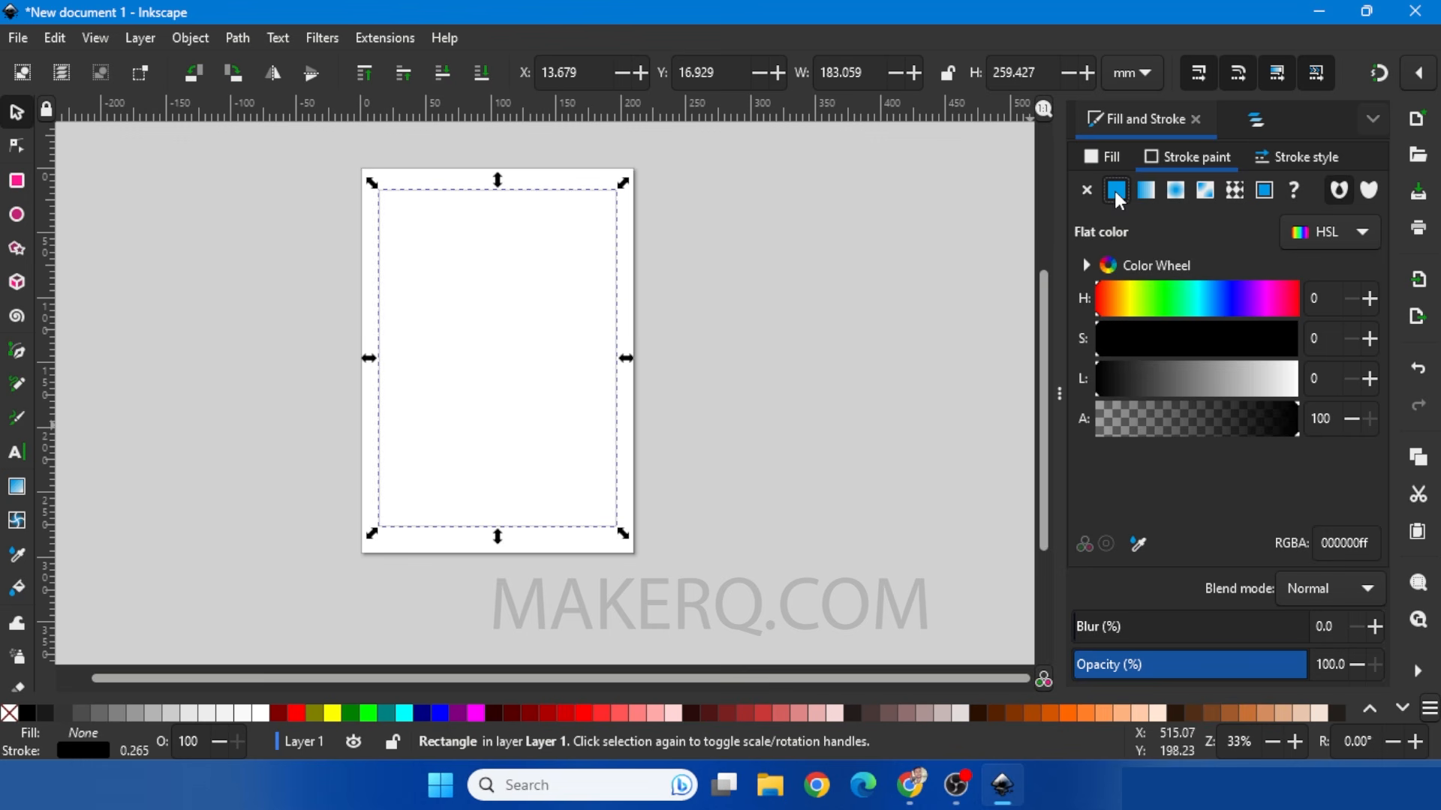
pyautogui.click(197, 184)
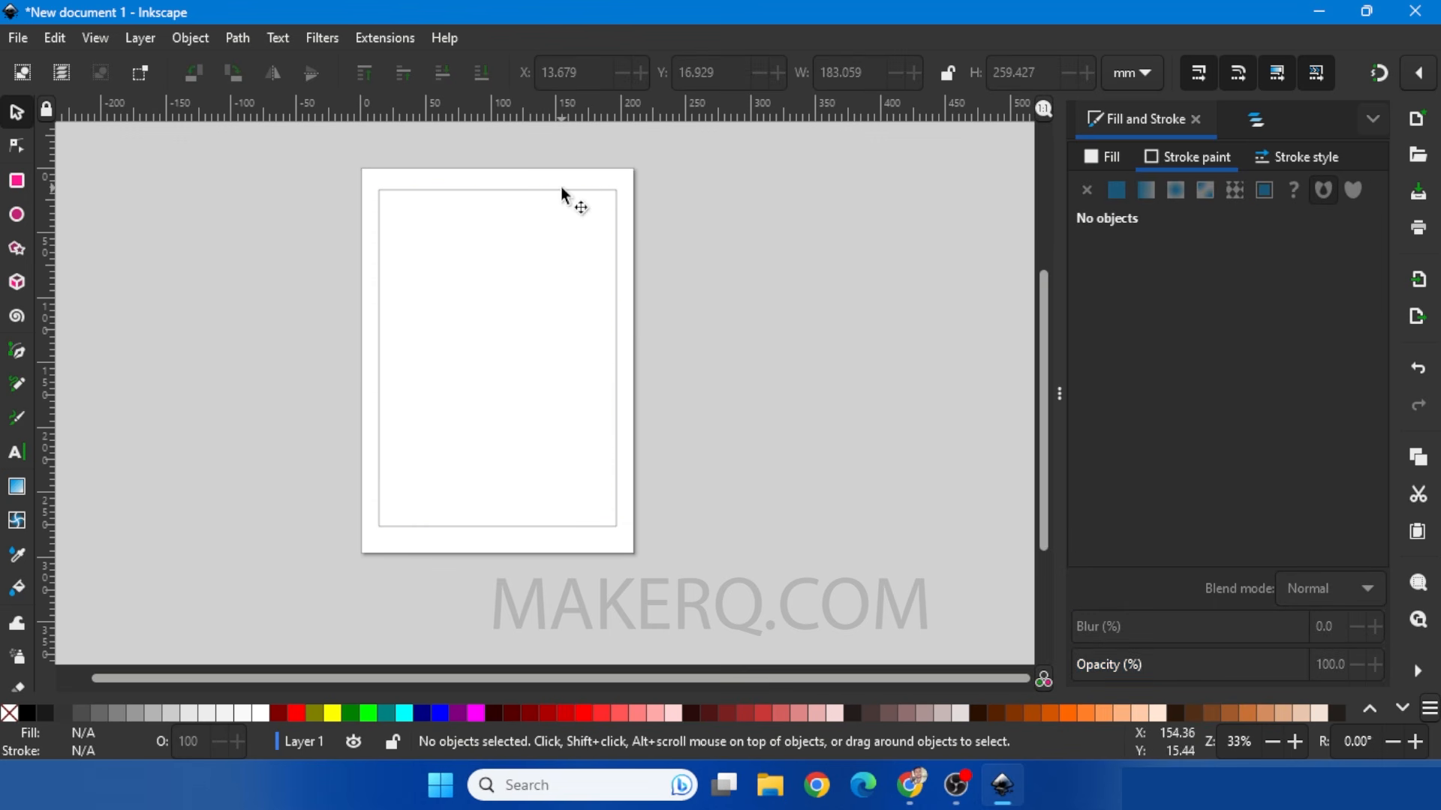
# Step: Draw a straight horizontal line across the rectangle near its upper edge with the Pen tool
pyautogui.click(18, 350)
pyautogui.scroll(2, 262, 307)
pyautogui.click(252, 300)
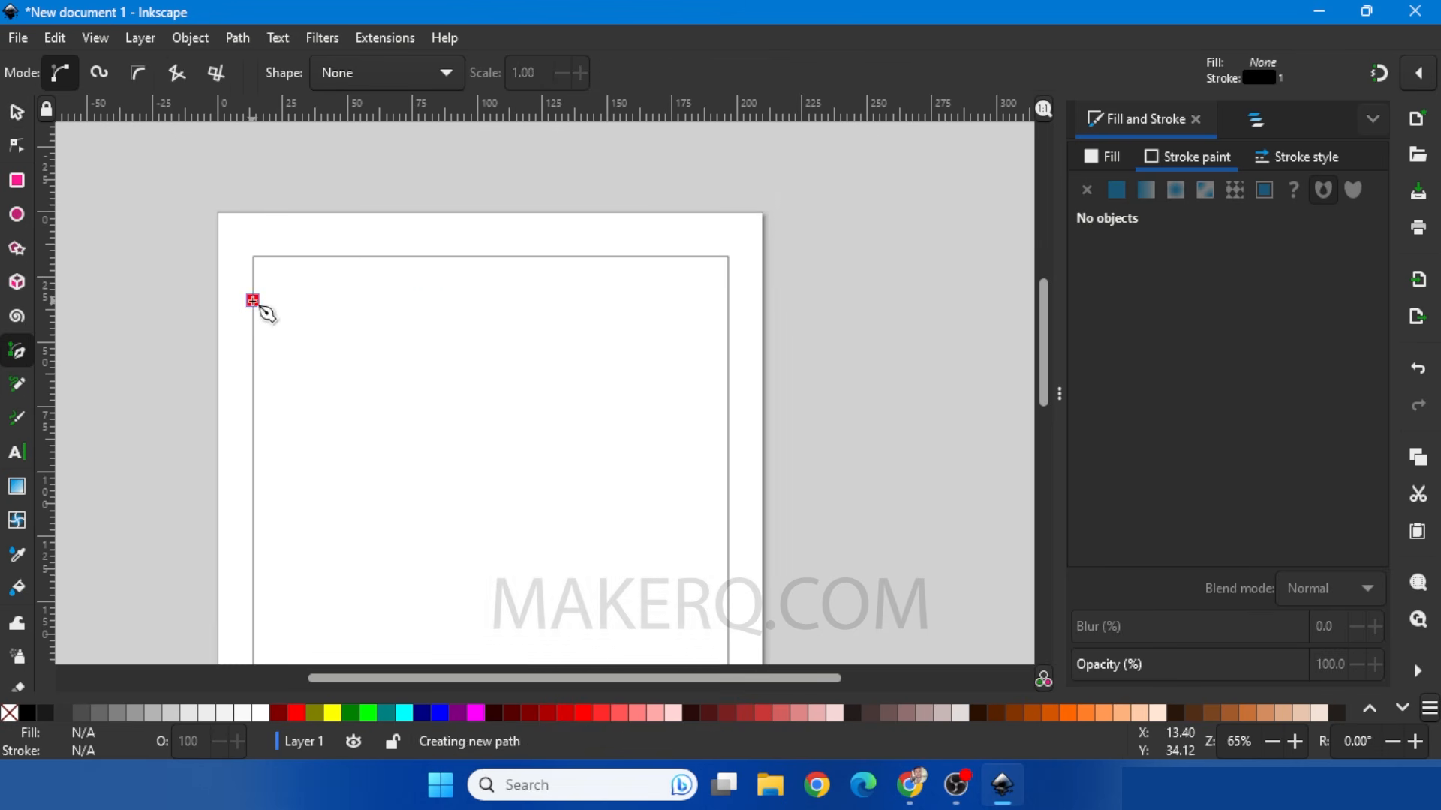
pyautogui.click(727, 301)
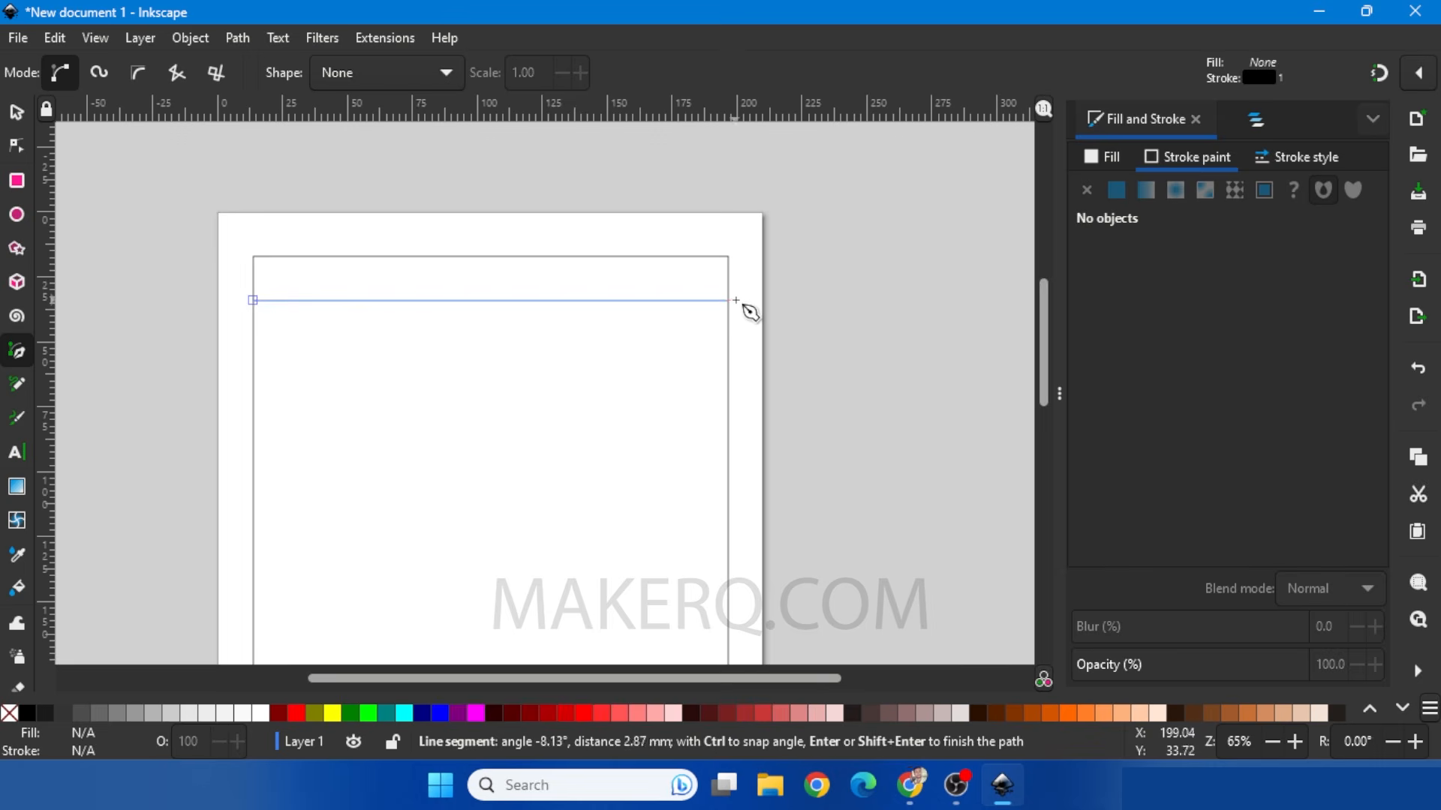
pyautogui.press('Return')
# Step: Extend the line's right end to meet the rectangle's border, making the line about 183 mm wide
pyautogui.click(16, 112)
pyautogui.scroll(4, 187, 337)
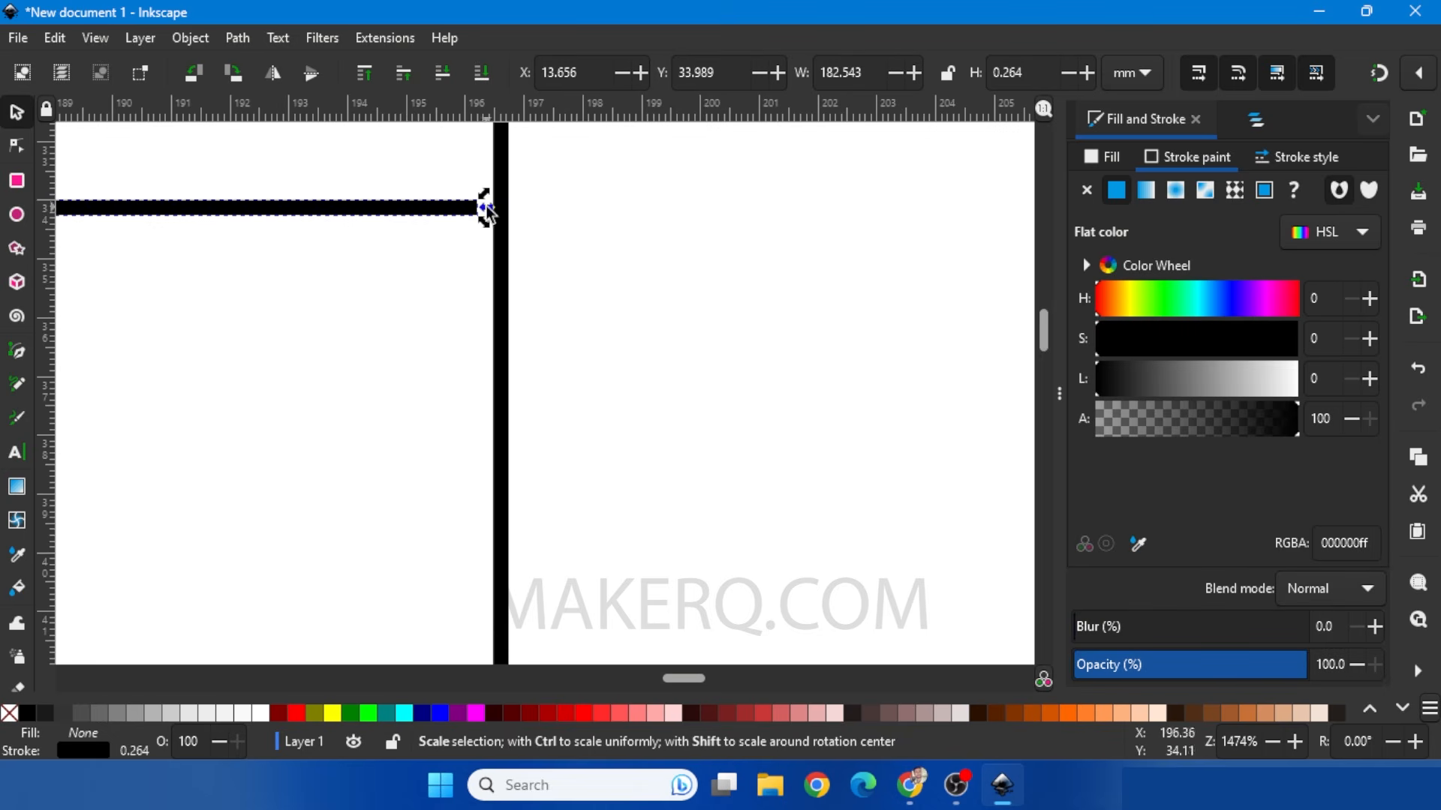
pyautogui.moveTo(488, 206); pyautogui.dragTo(505, 209)
pyautogui.scroll(-10, 601, 280)
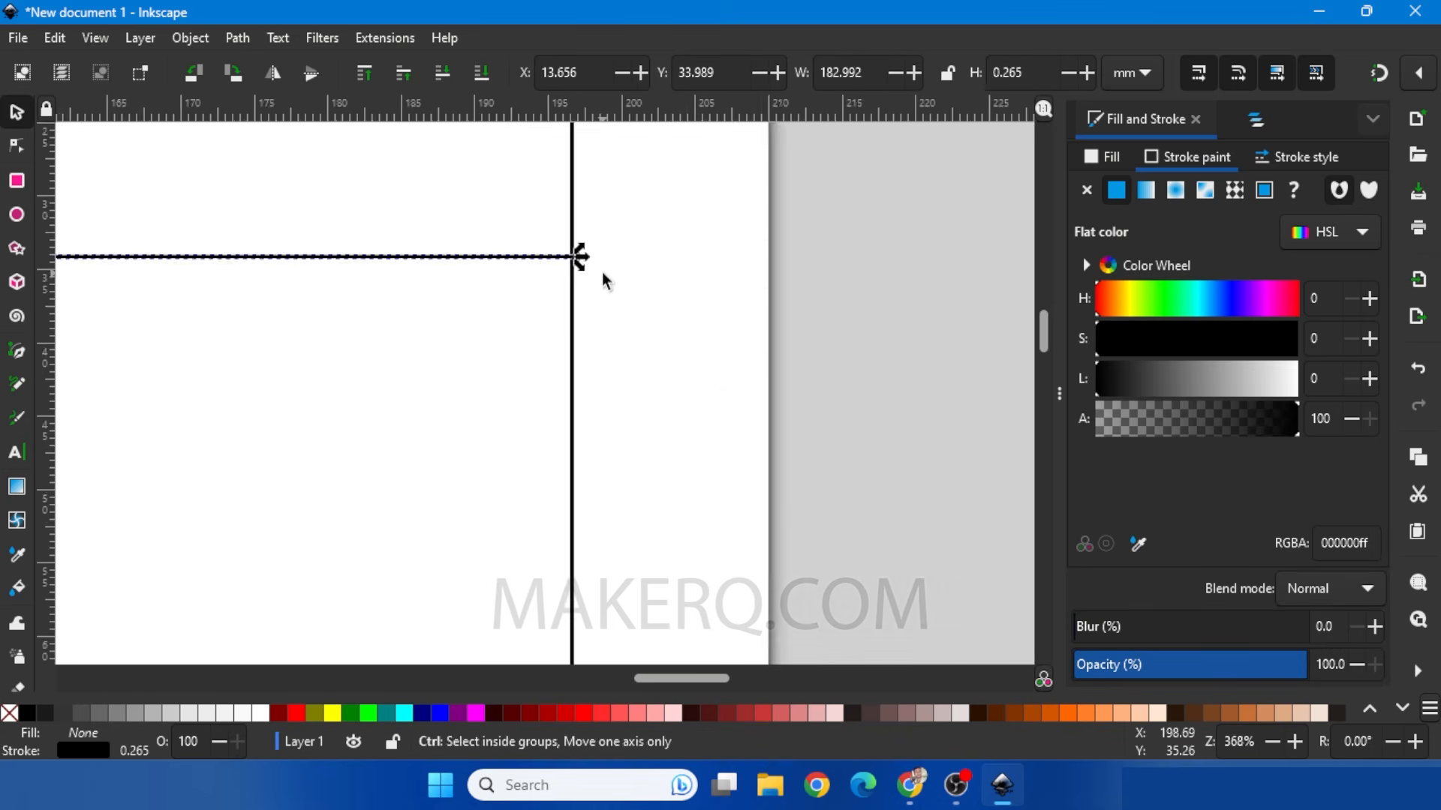
pyautogui.click(260, 310)
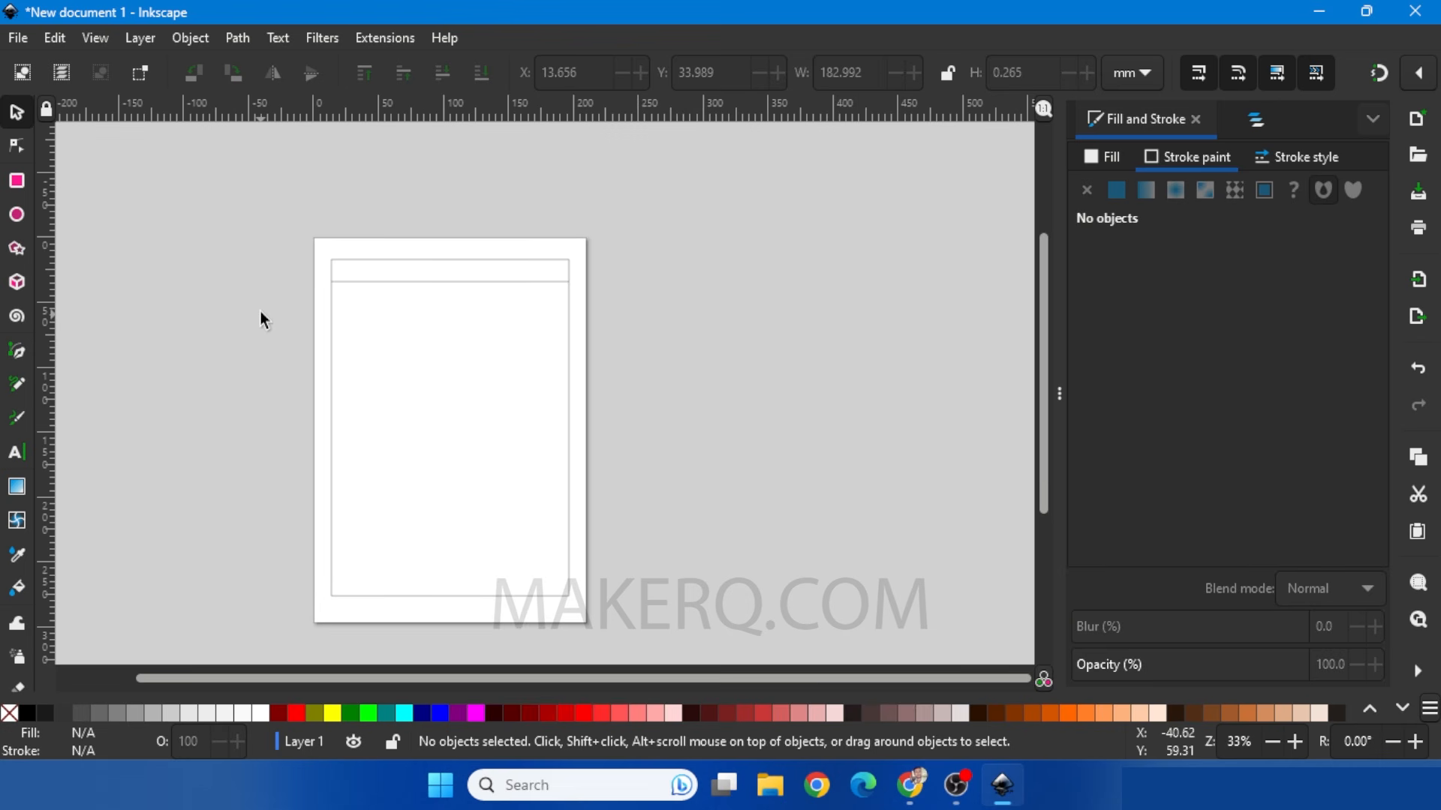
# Step: Save the document as a template named border
pyautogui.click(18, 39)
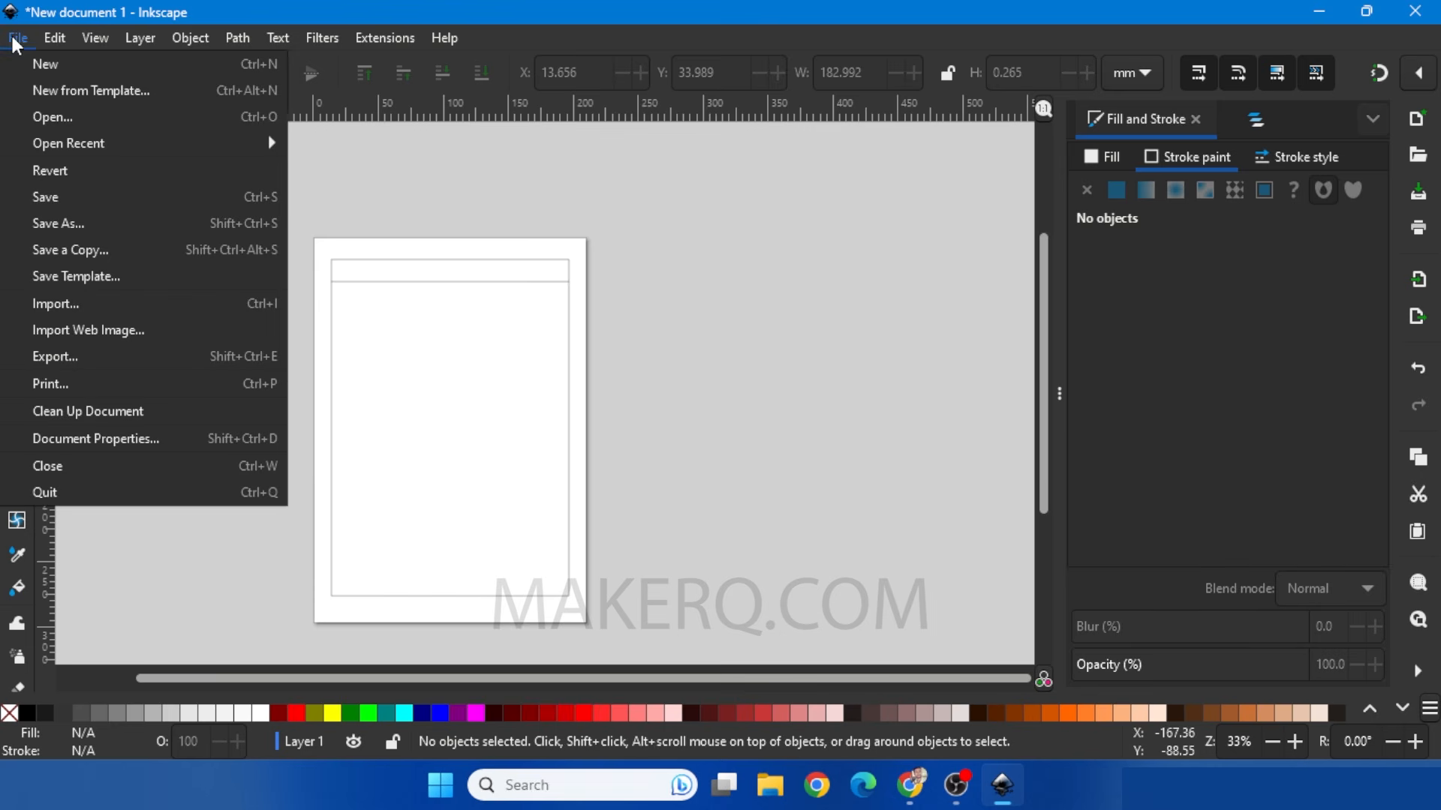
pyautogui.click(90, 274)
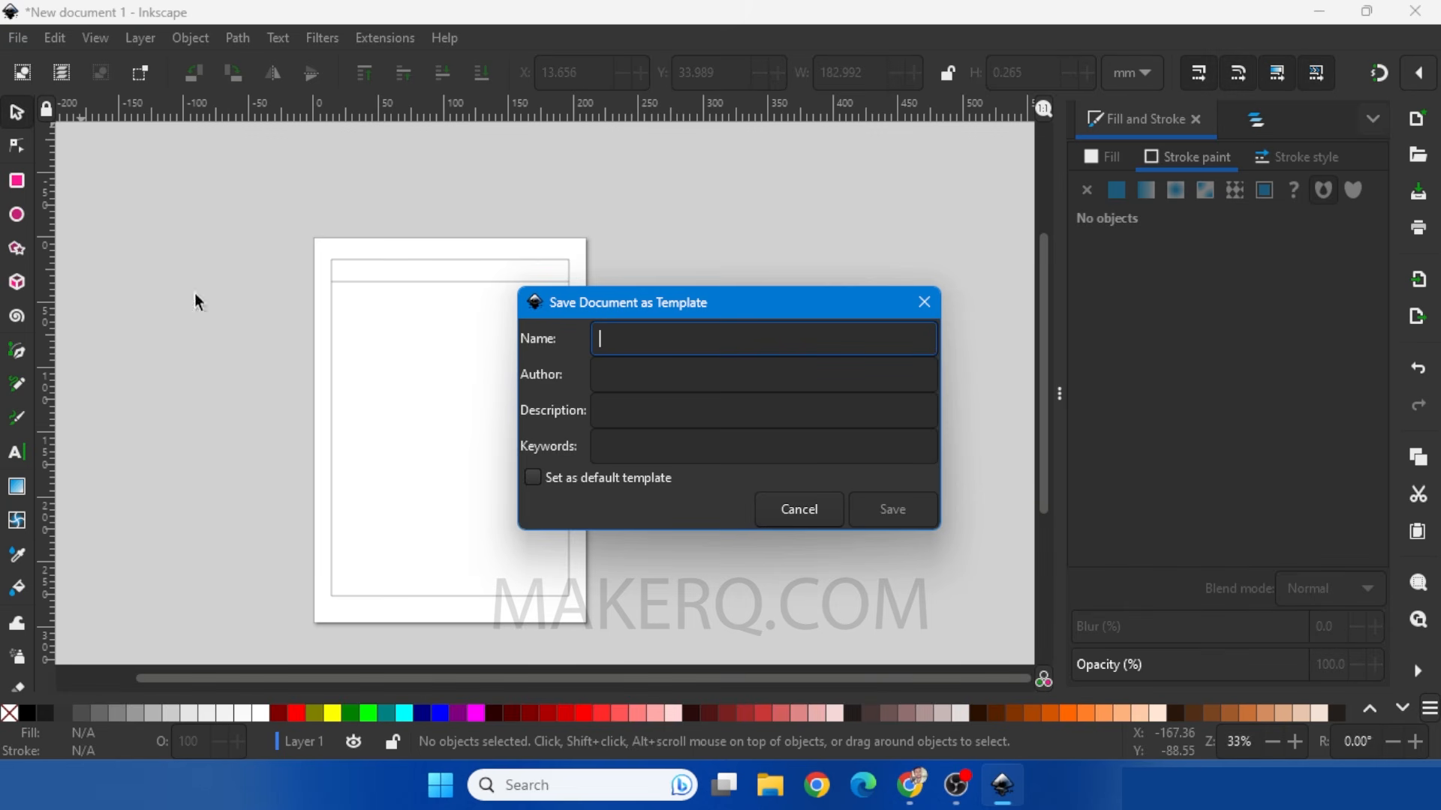
pyautogui.write('border')
pyautogui.click(890, 511)
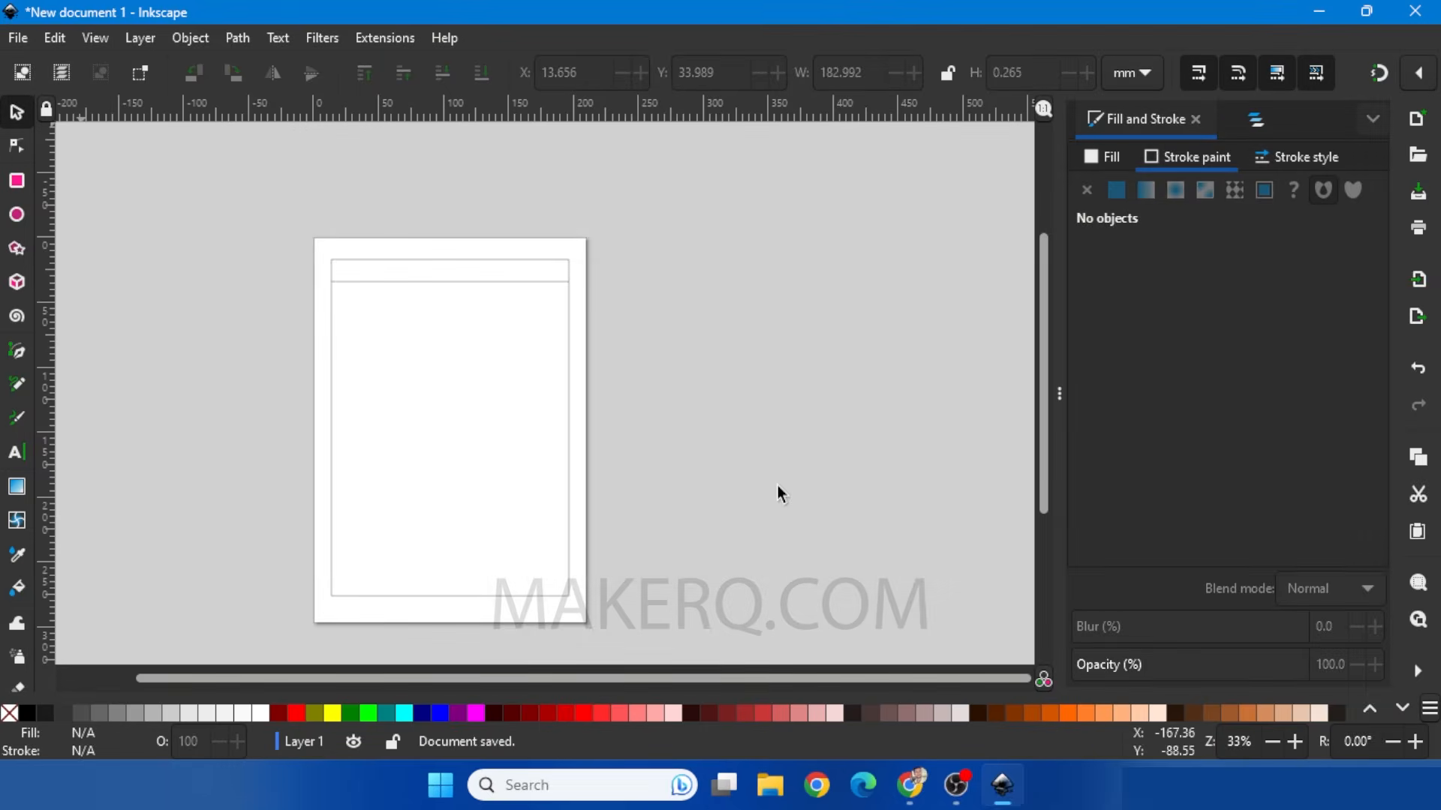
# Step: Create a new document from the border template
pyautogui.hotkey('ctrl', 'n')
pyautogui.click(15, 39)
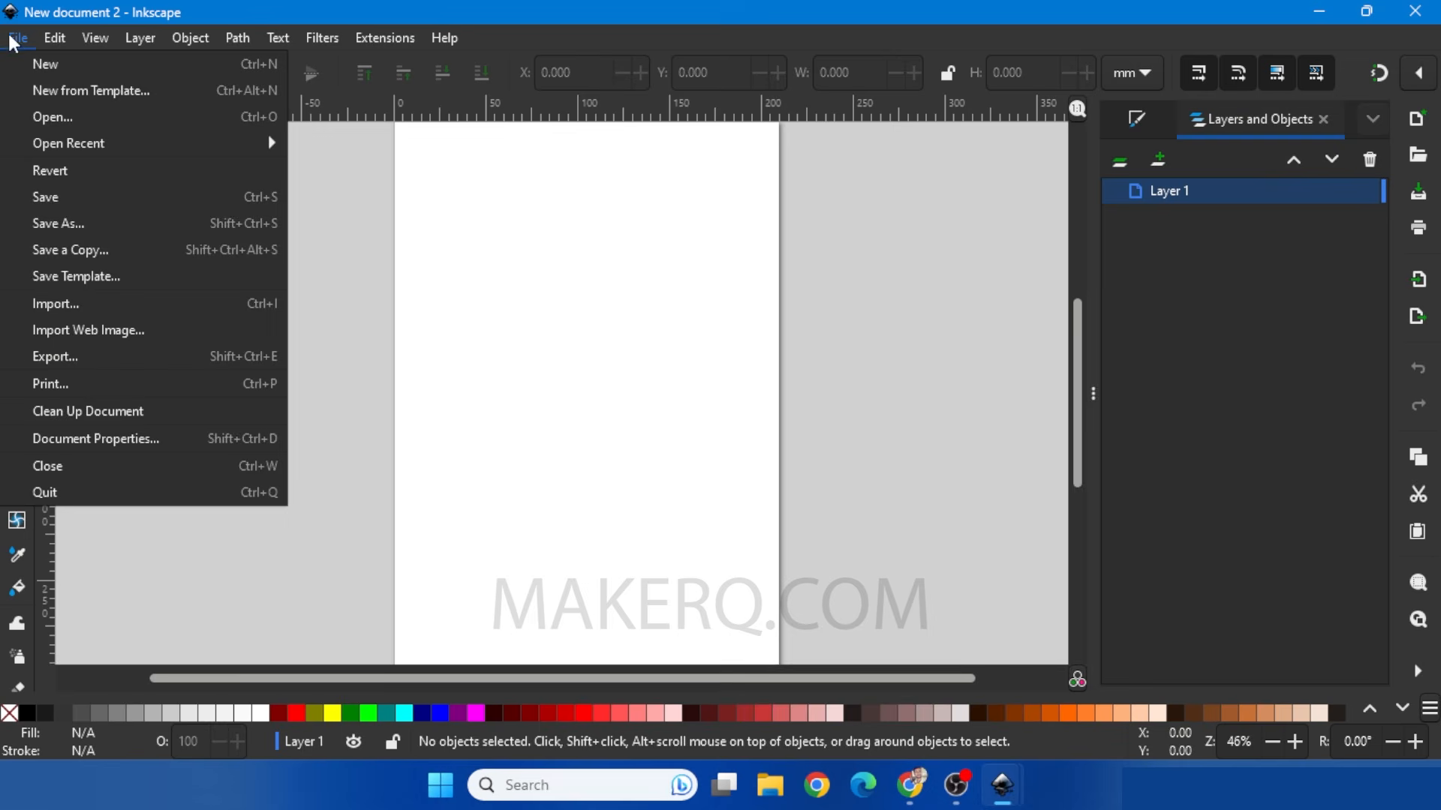
pyautogui.click(125, 93)
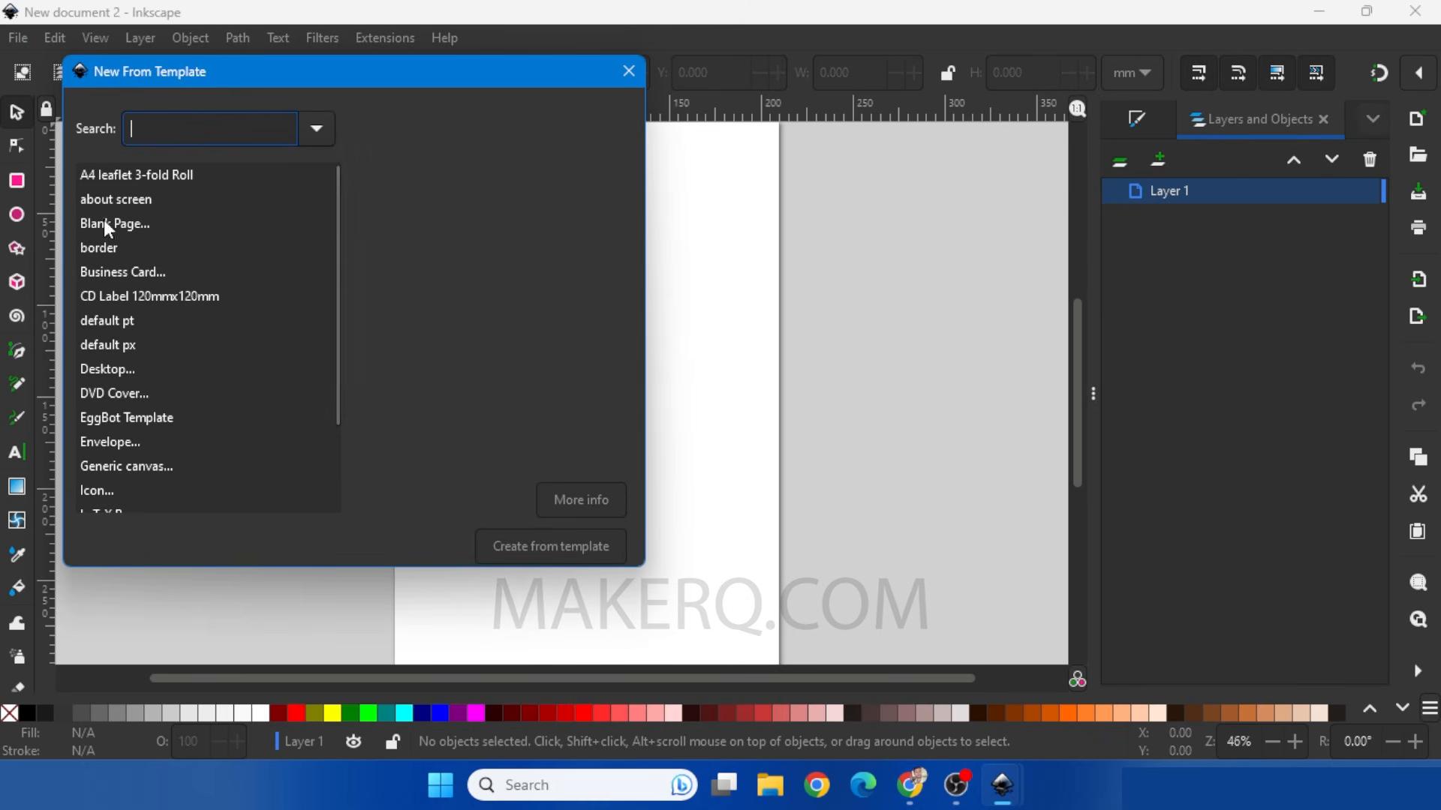
pyautogui.click(96, 251)
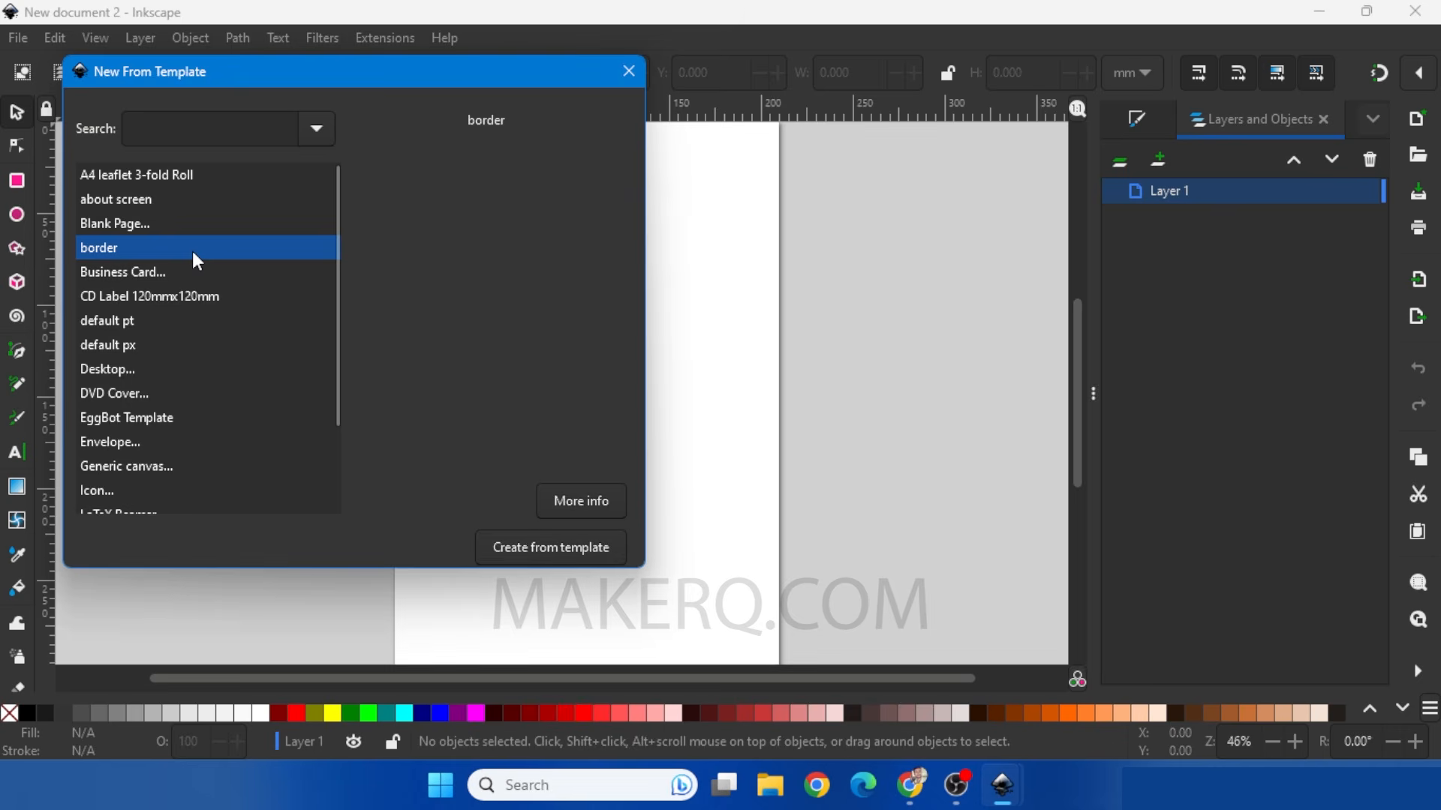
pyautogui.doubleClick(192, 250)
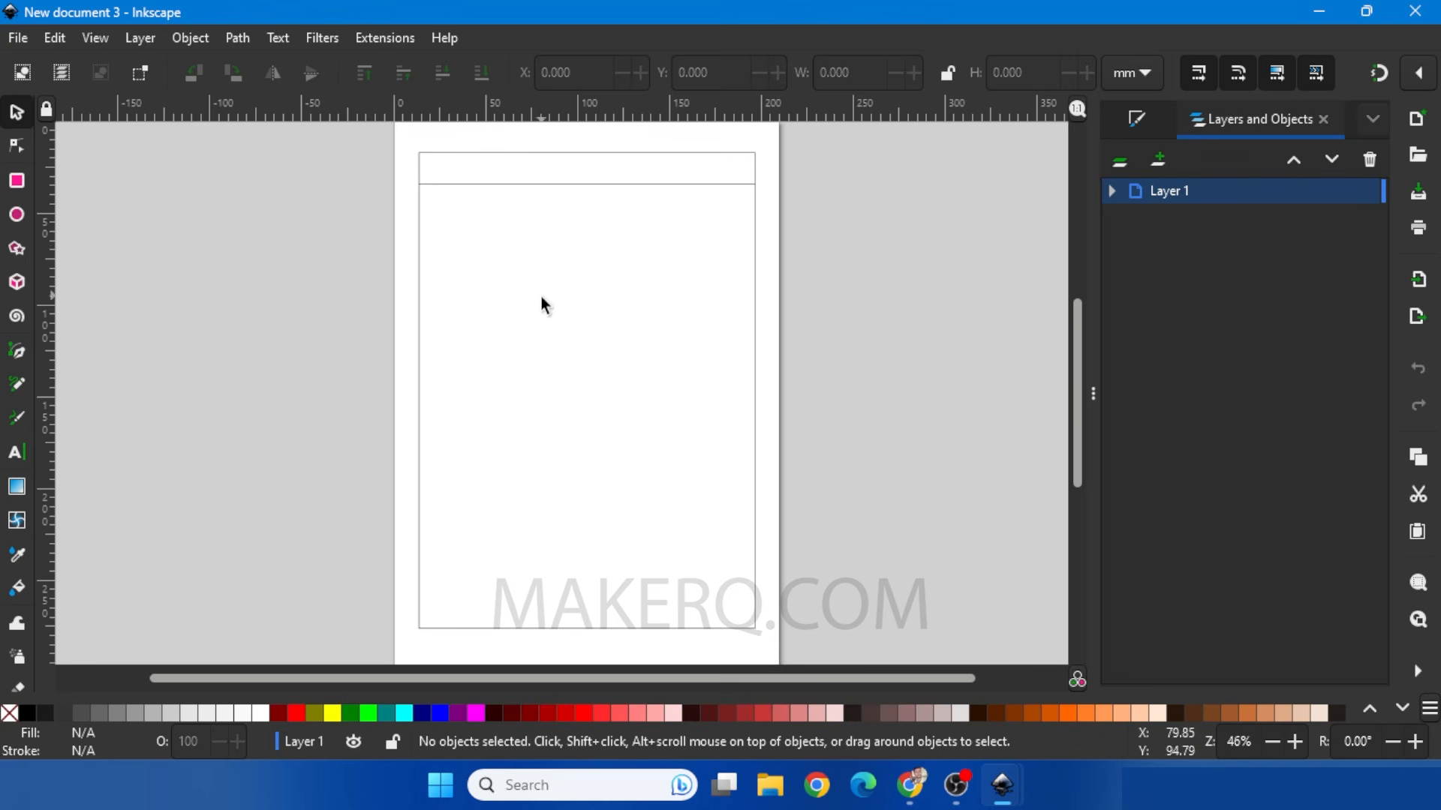
pyautogui.keyDown('ctrl'); pyautogui.scroll(-1, 527, 336); pyautogui.keyUp('ctrl')
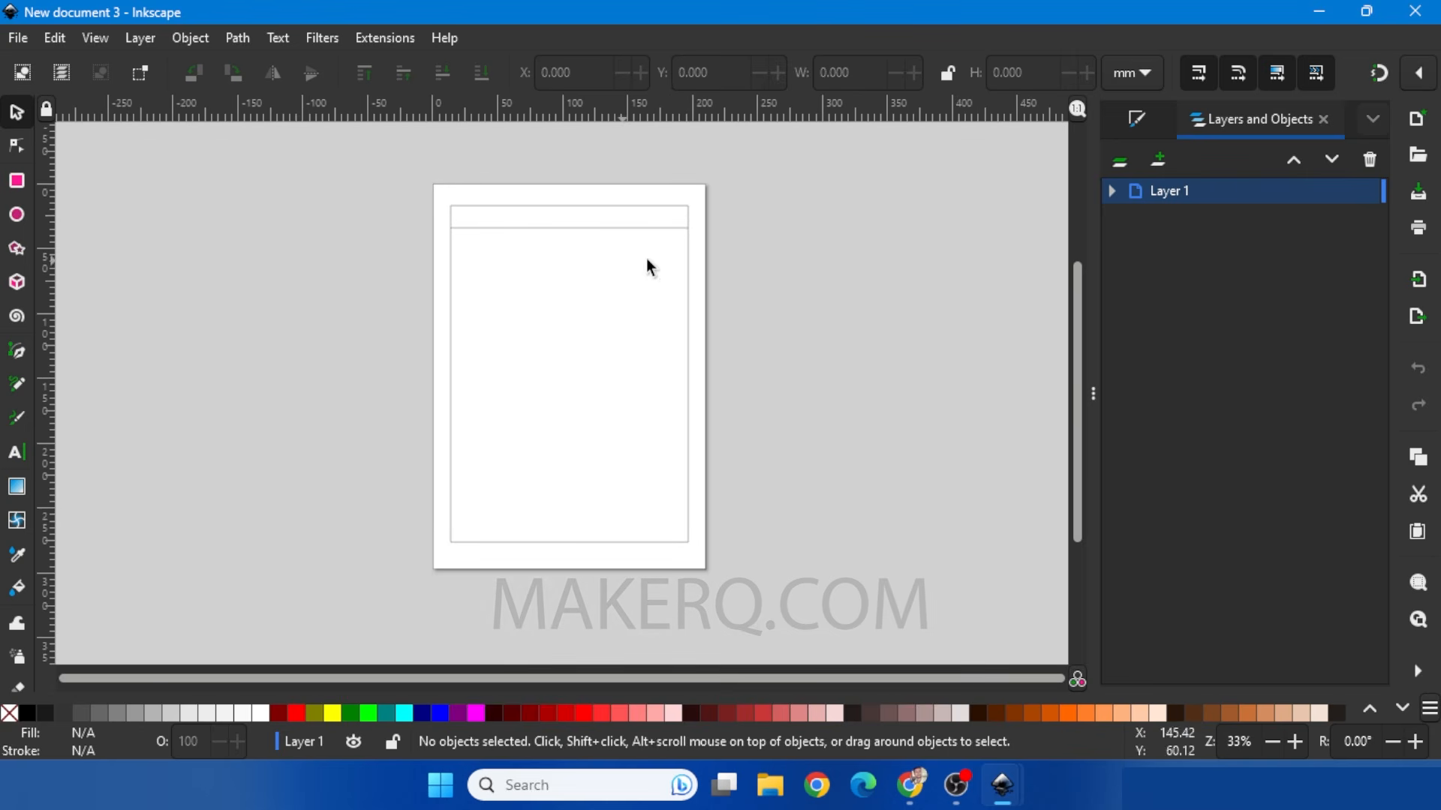
# Step: Hide Layer 1 and show it again
pyautogui.click(298, 741)
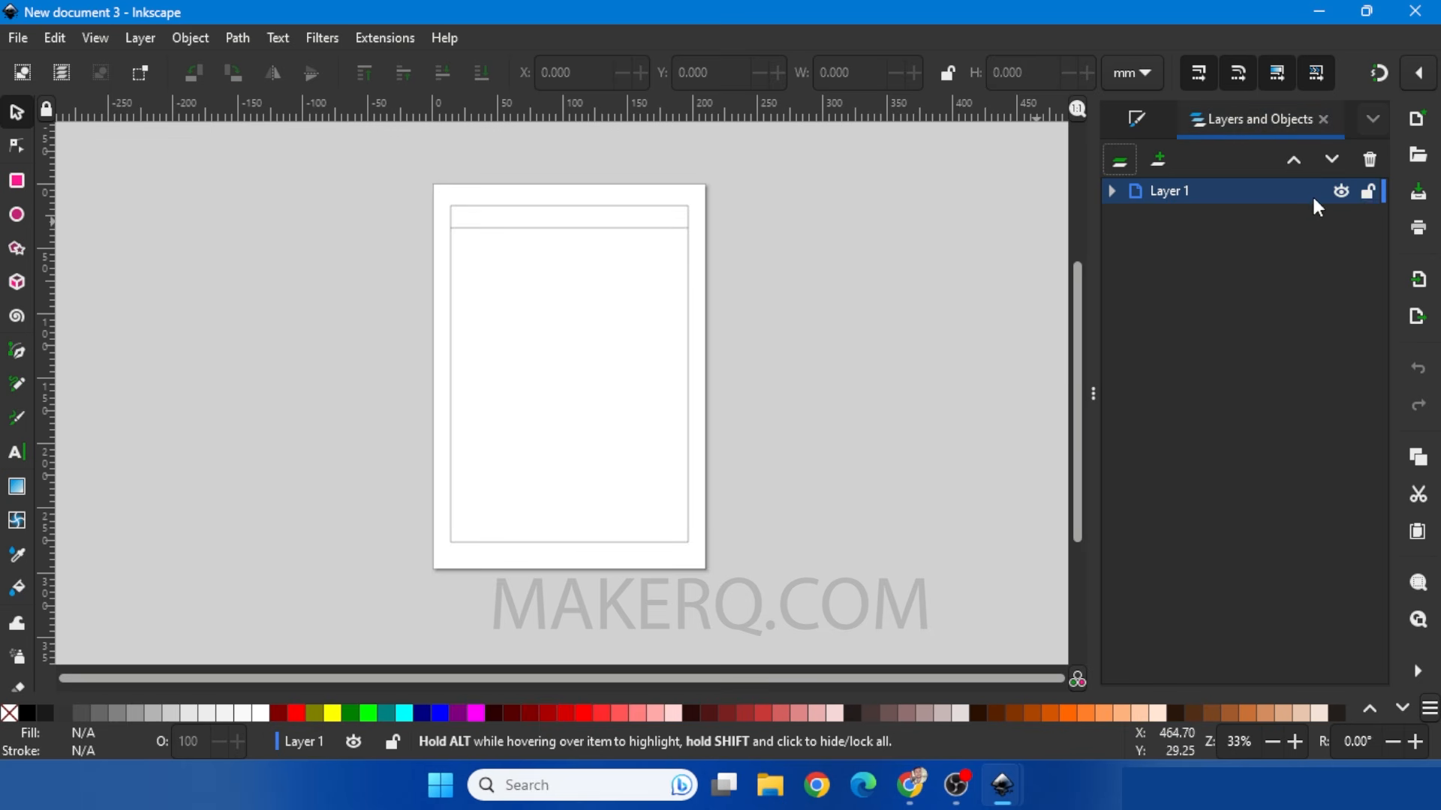
pyautogui.click(1340, 190)
pyautogui.click(1340, 190)
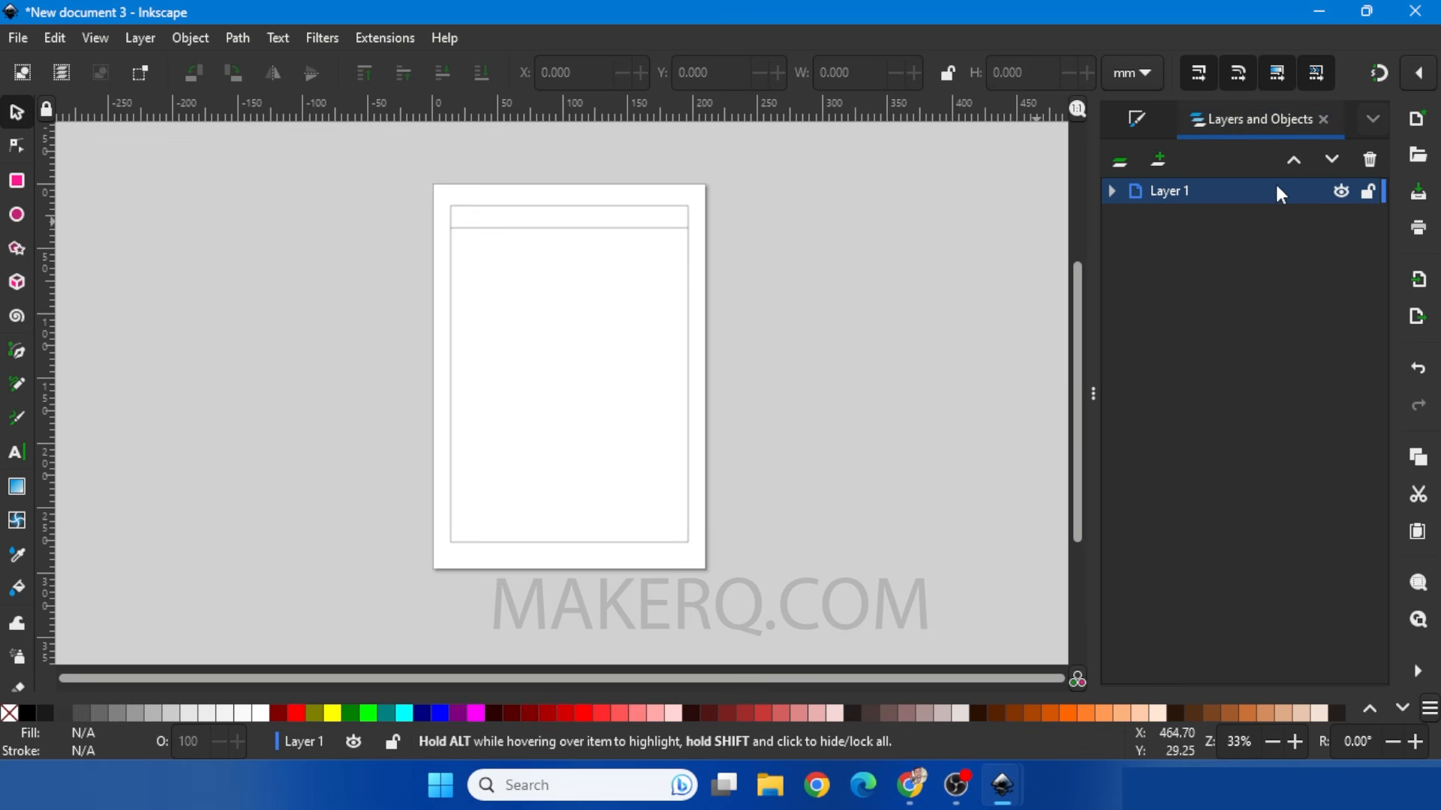
# Step: Add Layer 2 above the current layer and select it
pyautogui.click(1159, 161)
pyautogui.click(803, 474)
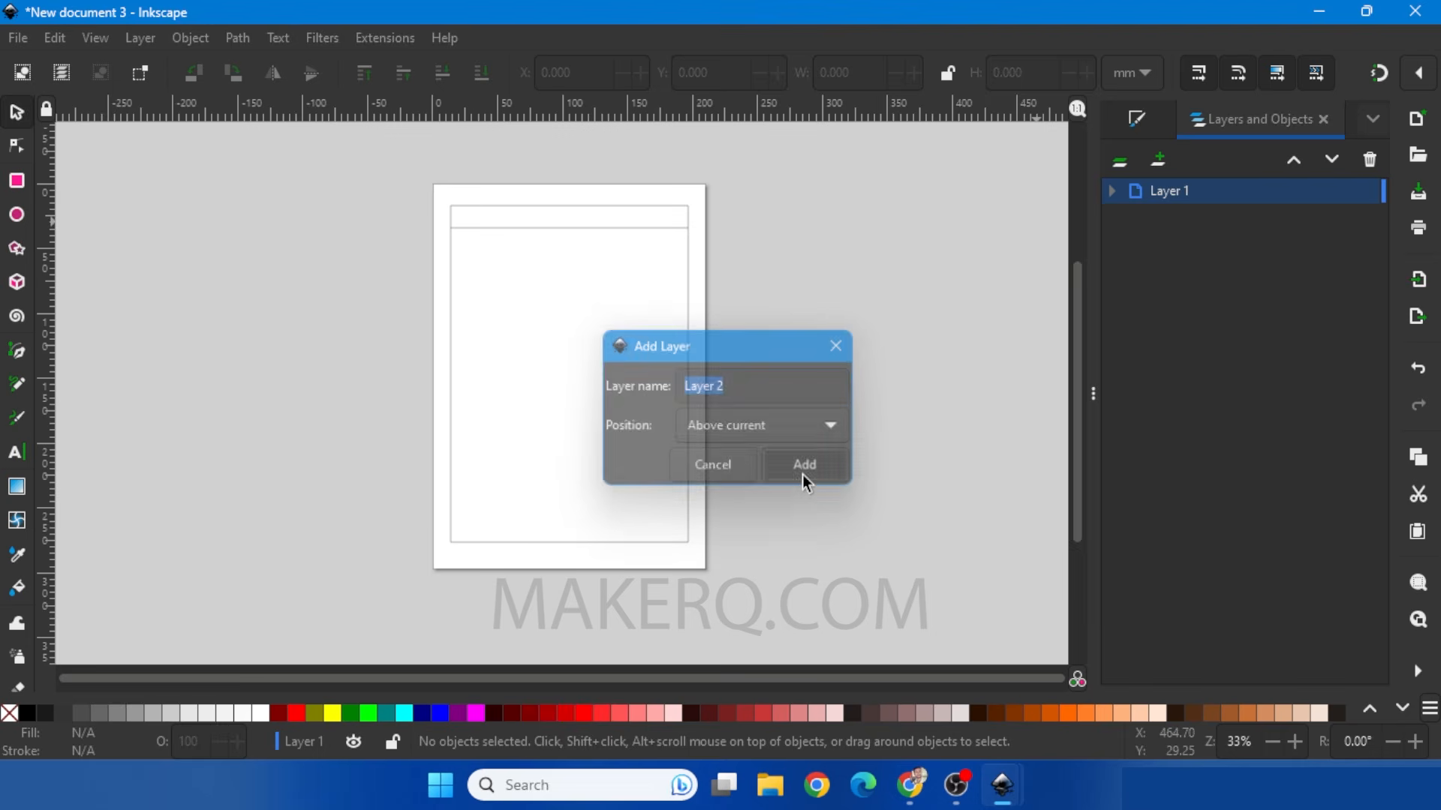
pyautogui.click(1162, 195)
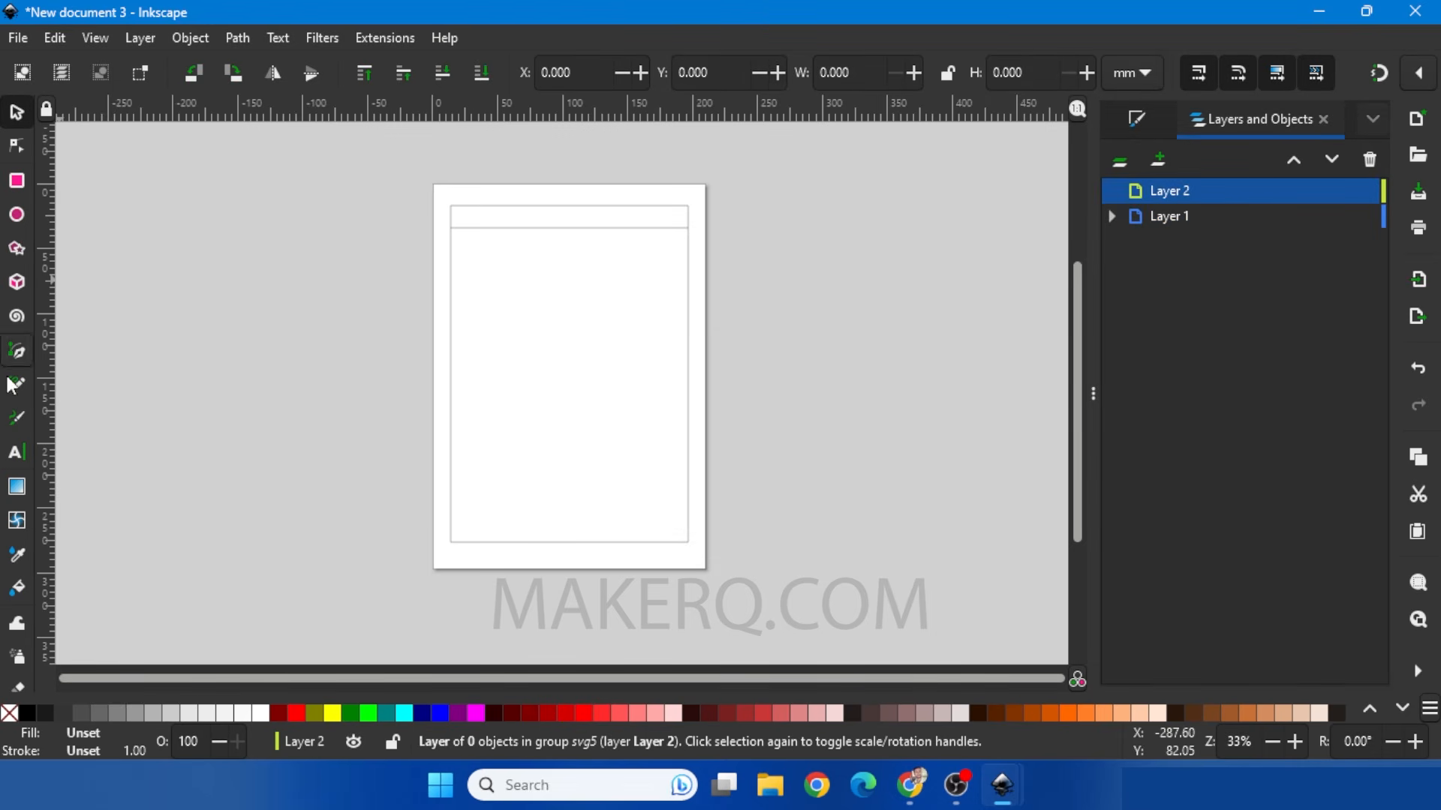
# Step: Add the text "MAKER Q" in a text frame inside the border's header strip on Layer 2
pyautogui.click(18, 454)
pyautogui.scroll(3, 493, 202)
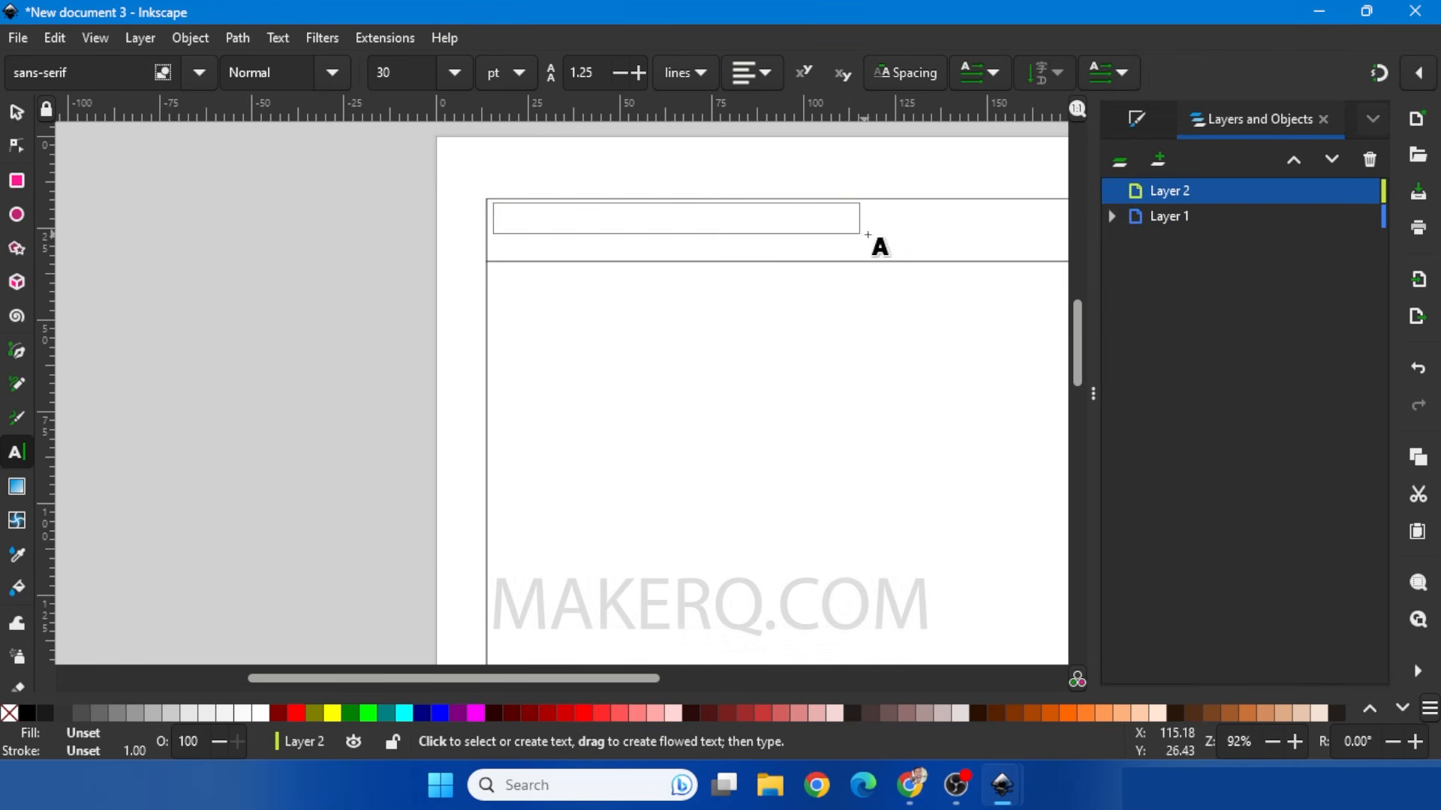
pyautogui.moveTo(868, 235); pyautogui.dragTo(910, 257)
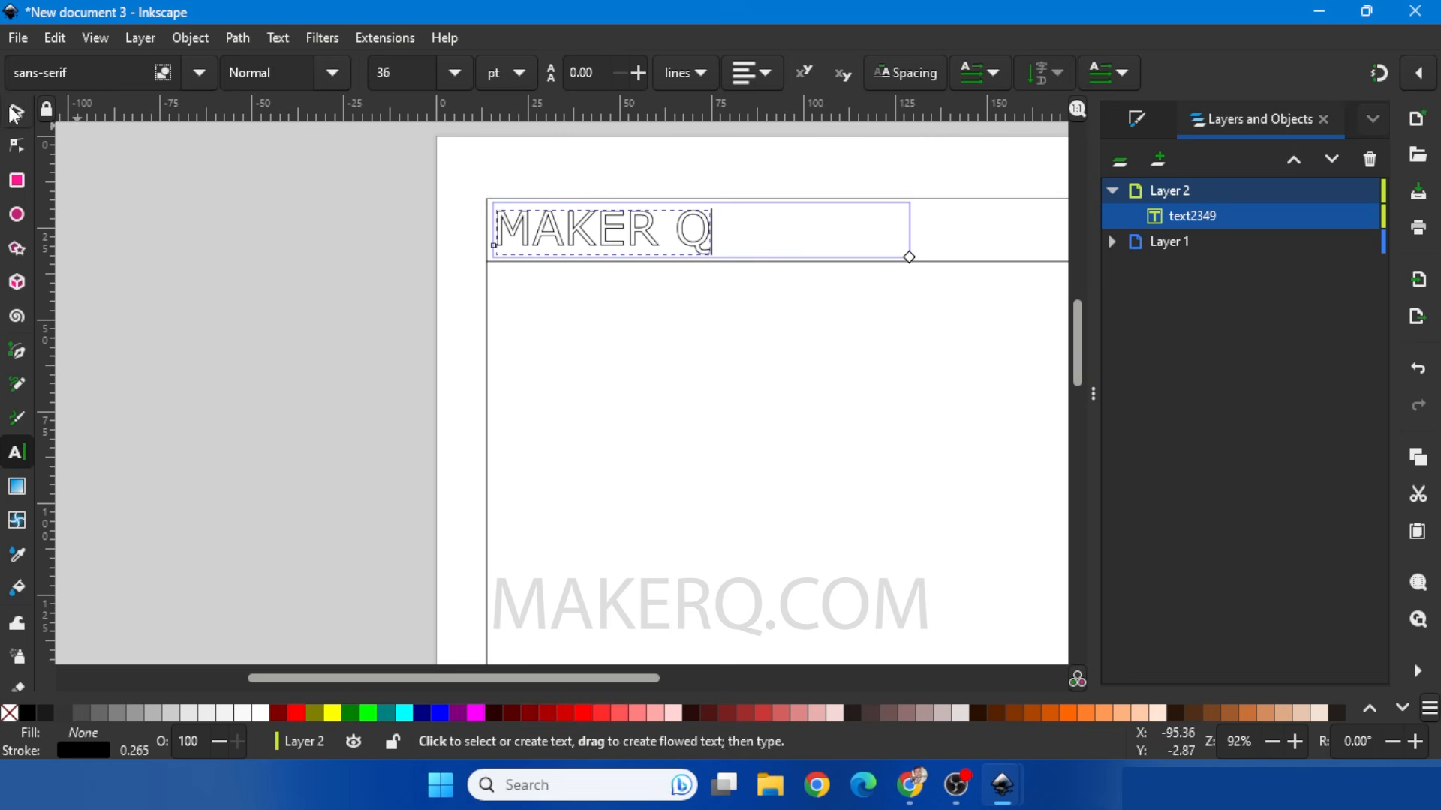
# Step: Convert the "MAKER Q" text object to paths and deselect it
pyautogui.click(15, 114)
pyautogui.click(237, 37)
pyautogui.click(259, 65)
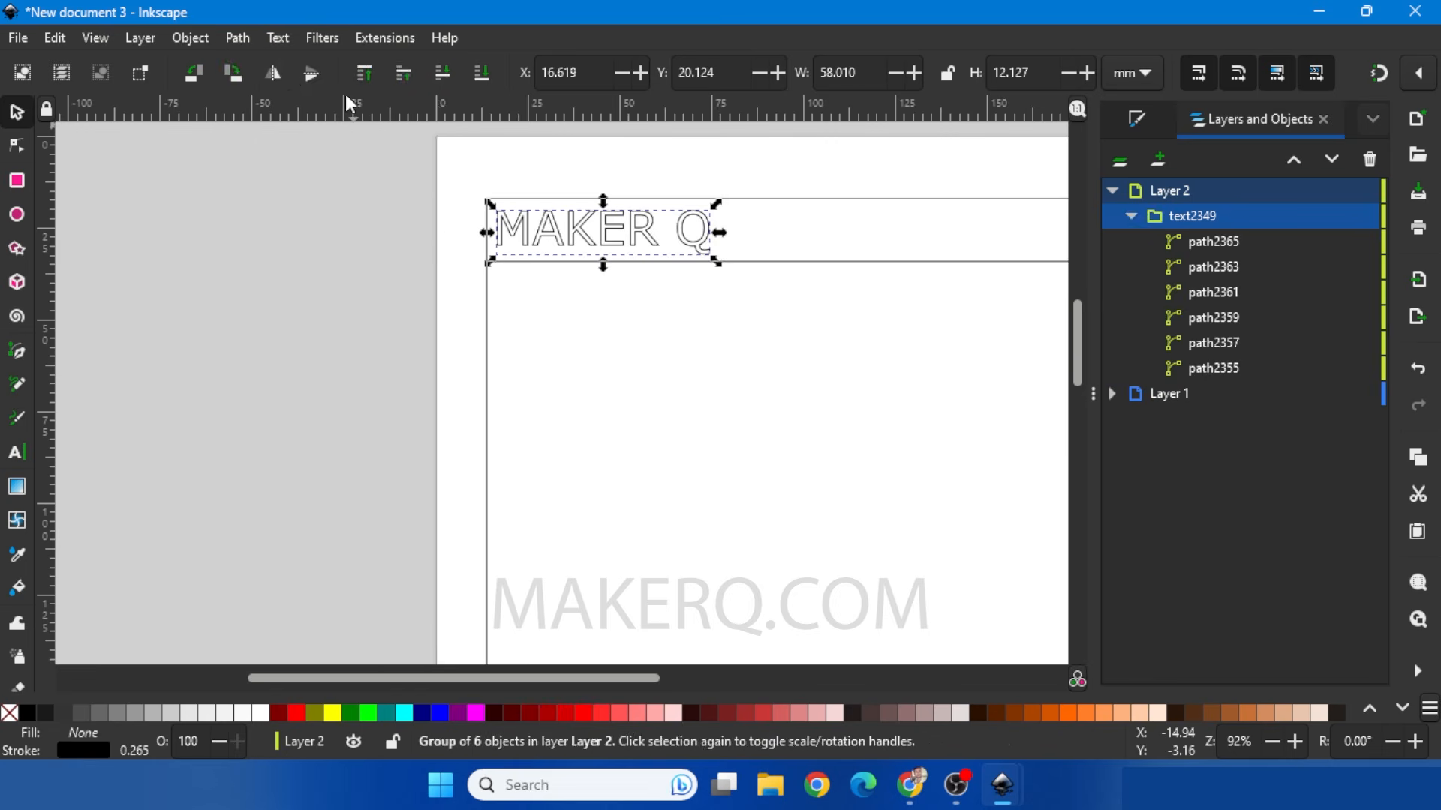
pyautogui.click(232, 264)
# Step: Collapse Layer 2's object list, hide the layer and show it again
pyautogui.keyDown('ctrl'); pyautogui.scroll(-2, 231, 264); pyautogui.keyUp('ctrl')
pyautogui.click(1112, 190)
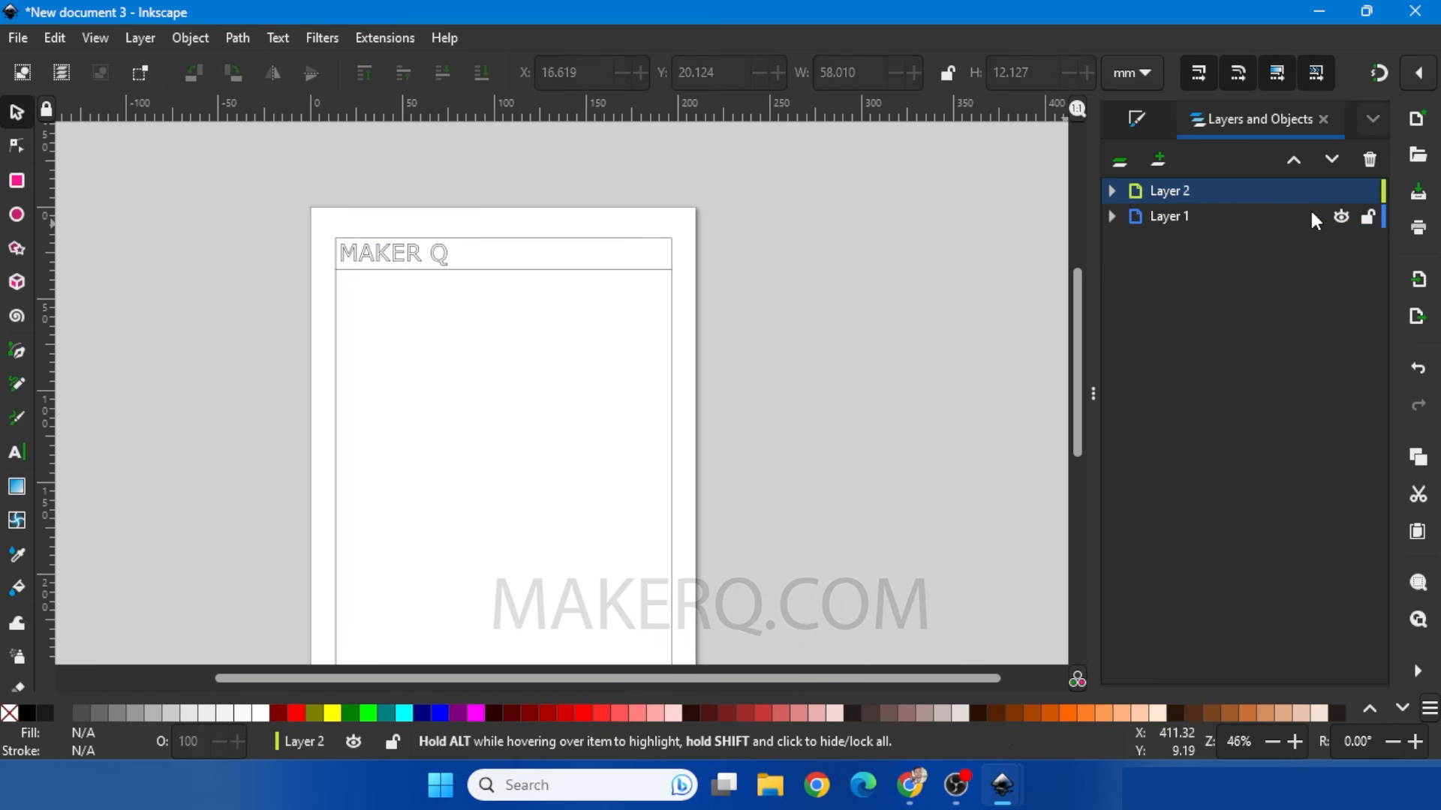
pyautogui.click(1340, 192)
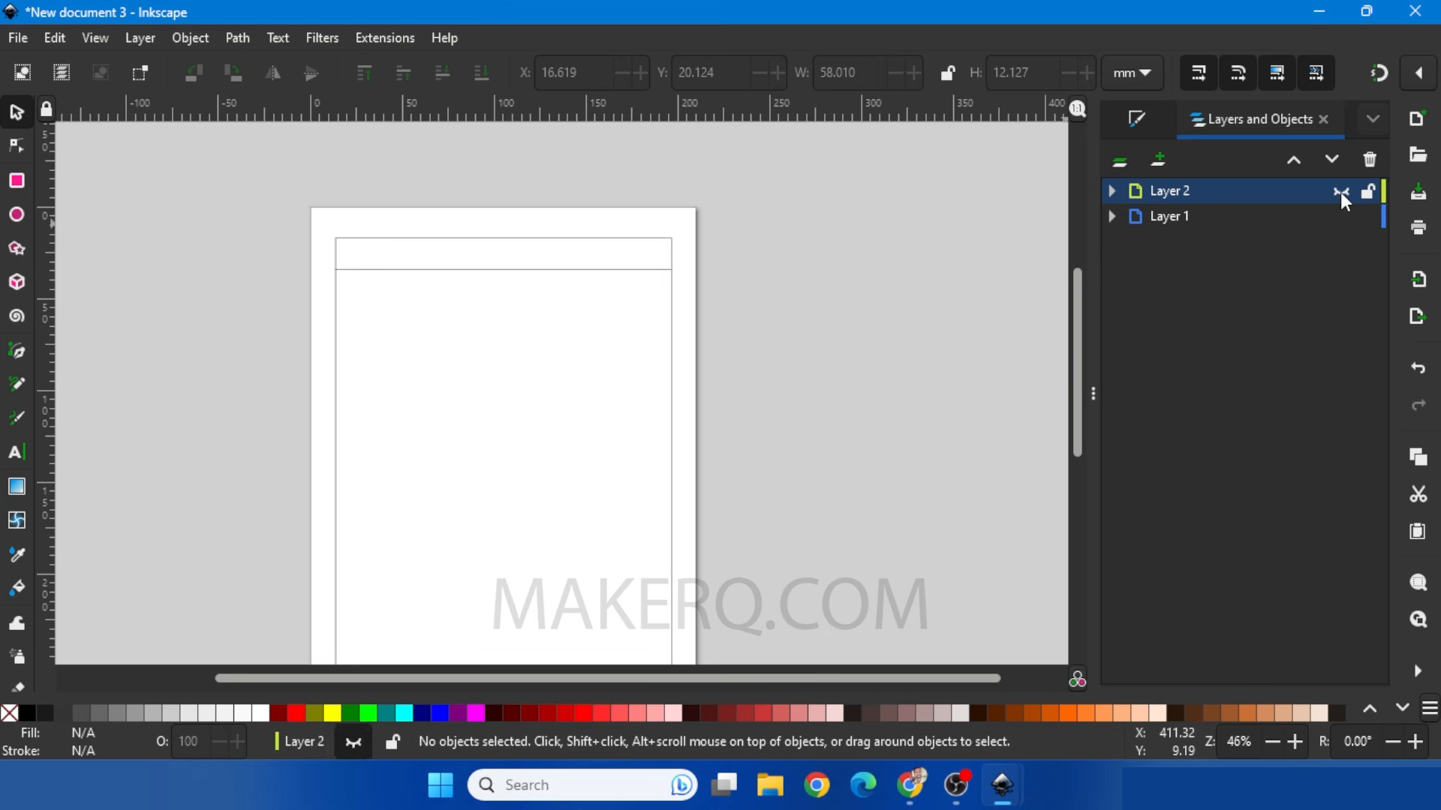
pyautogui.keyDown('ctrl'); pyautogui.scroll(-1, 410, 249); pyautogui.keyUp('ctrl')
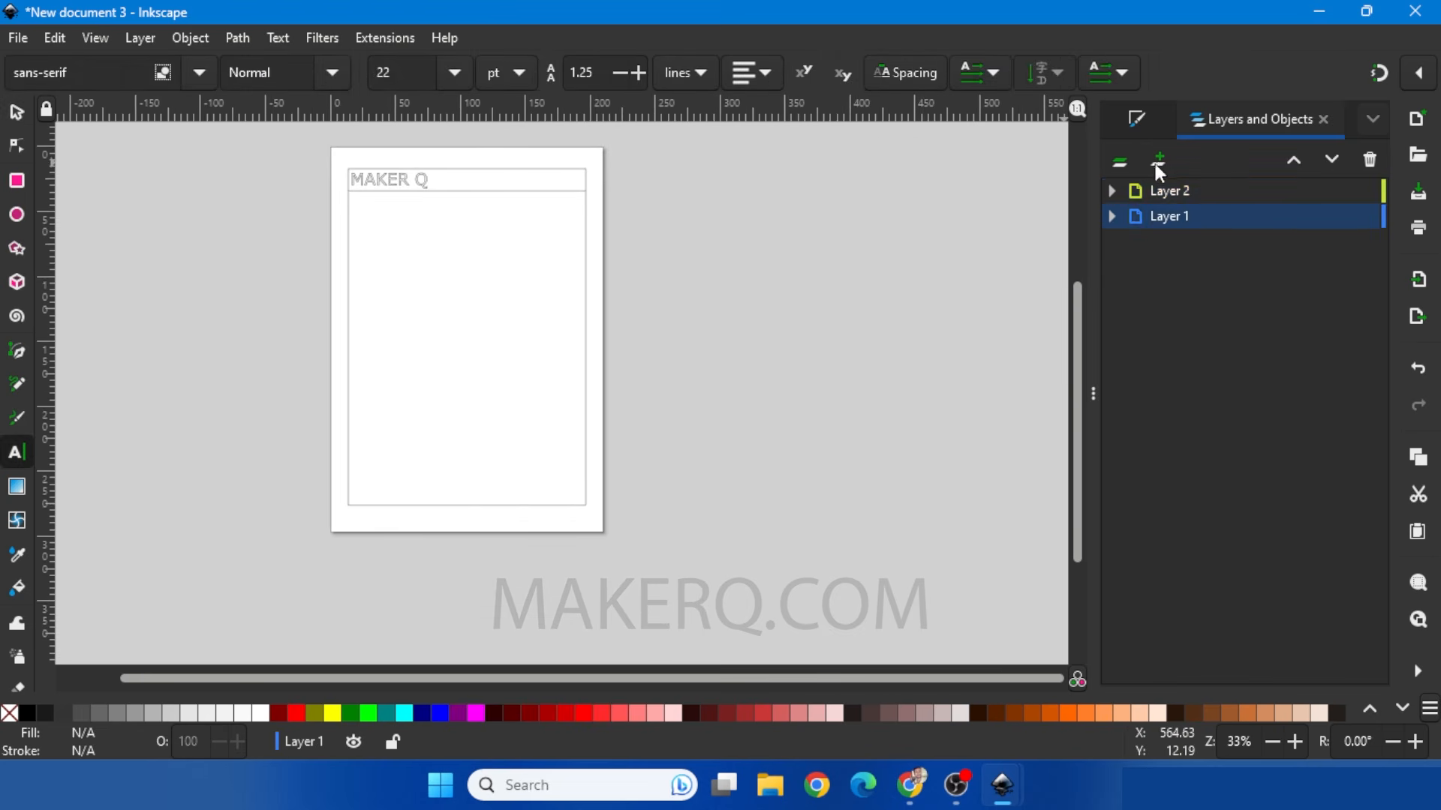
# Step: Add Layer 3 above Layer 1 and paste the numerical control paragraph into a text frame filling the area below the header strip
pyautogui.click(1160, 158)
pyautogui.click(813, 468)
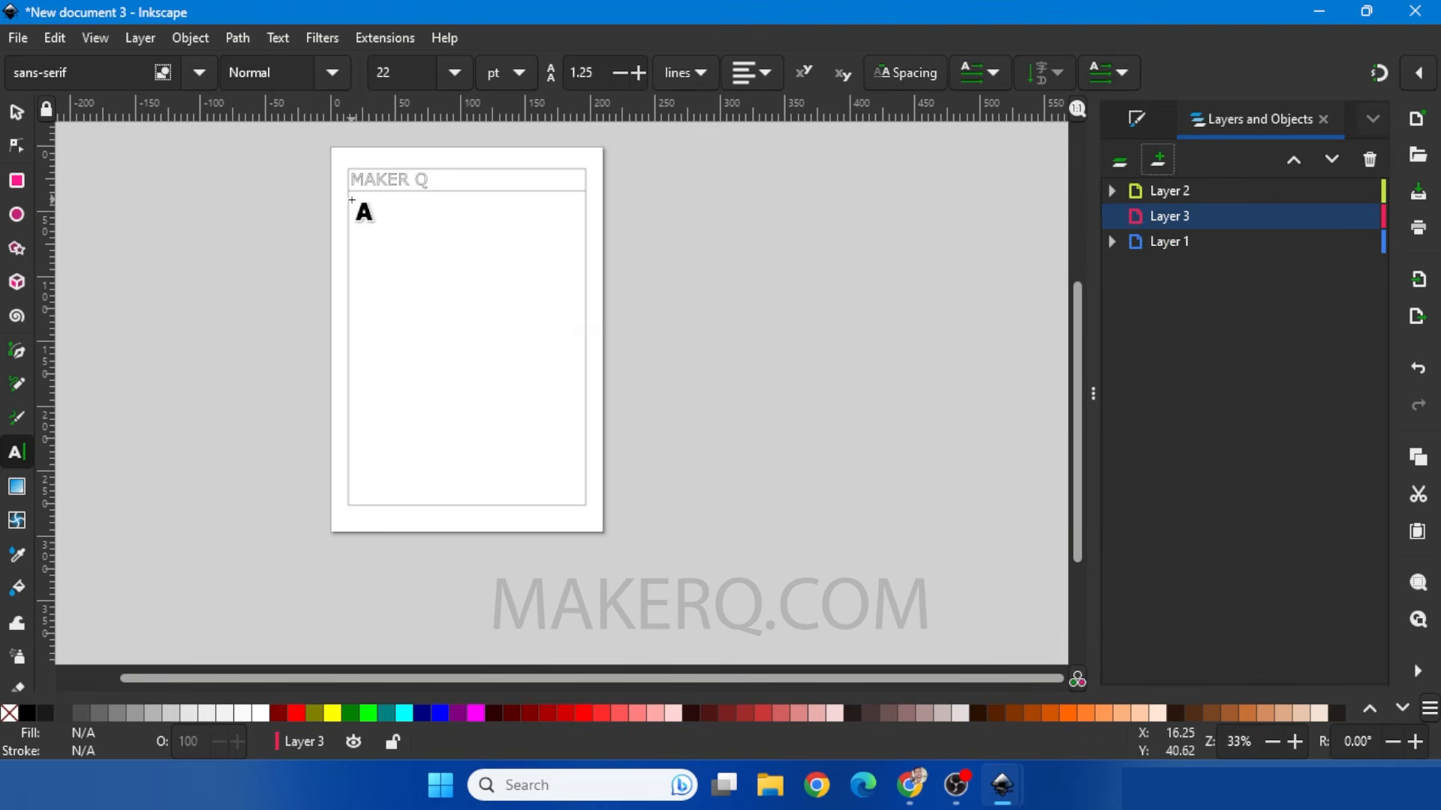
pyautogui.moveTo(553, 433); pyautogui.dragTo(582, 484)
pyautogui.hotkey('ctrl', 'v')
# Step: Convert the numerical control paragraph to a single-stroke script font with the Hershey Text extension
pyautogui.click(384, 37)
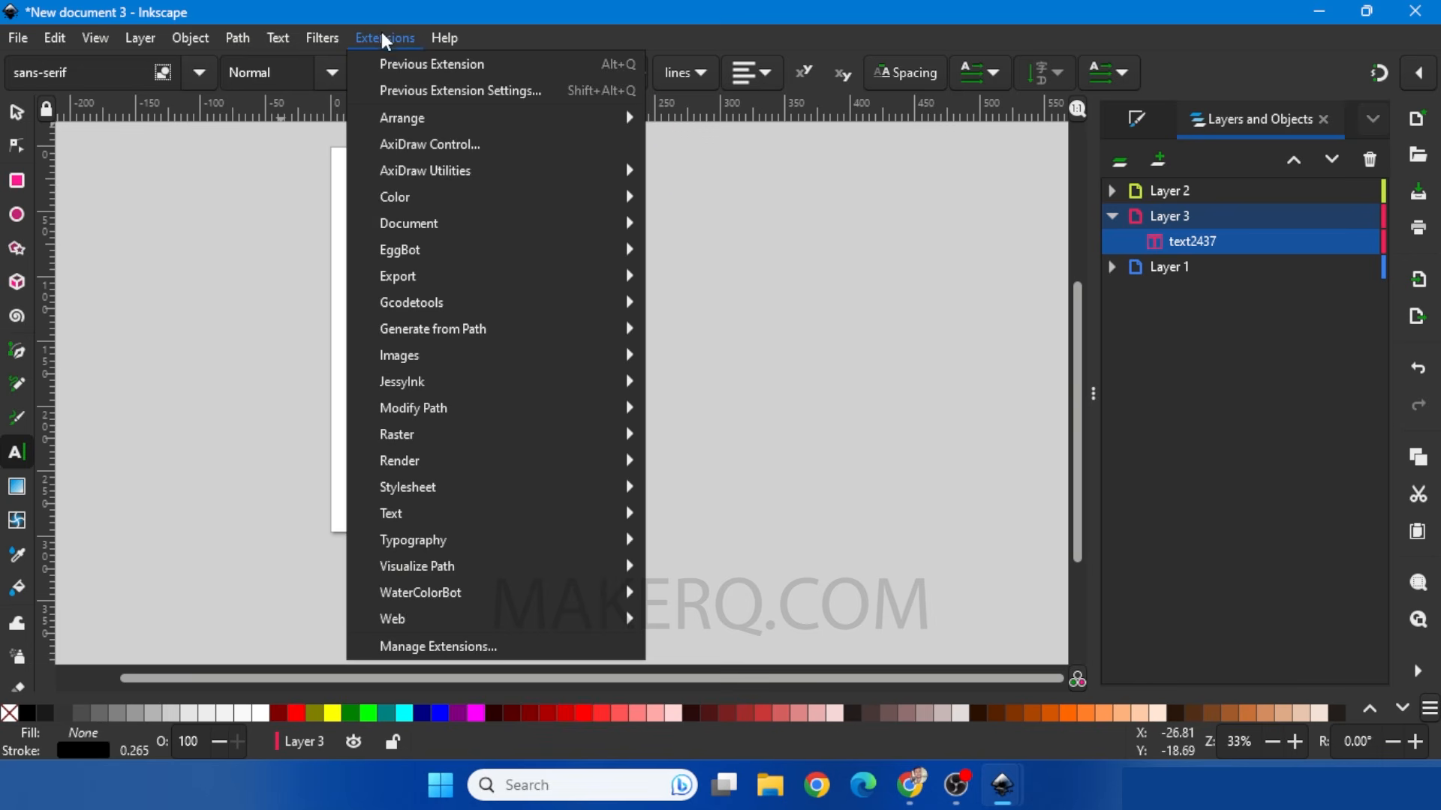
pyautogui.moveTo(447, 168)
pyautogui.click(763, 251)
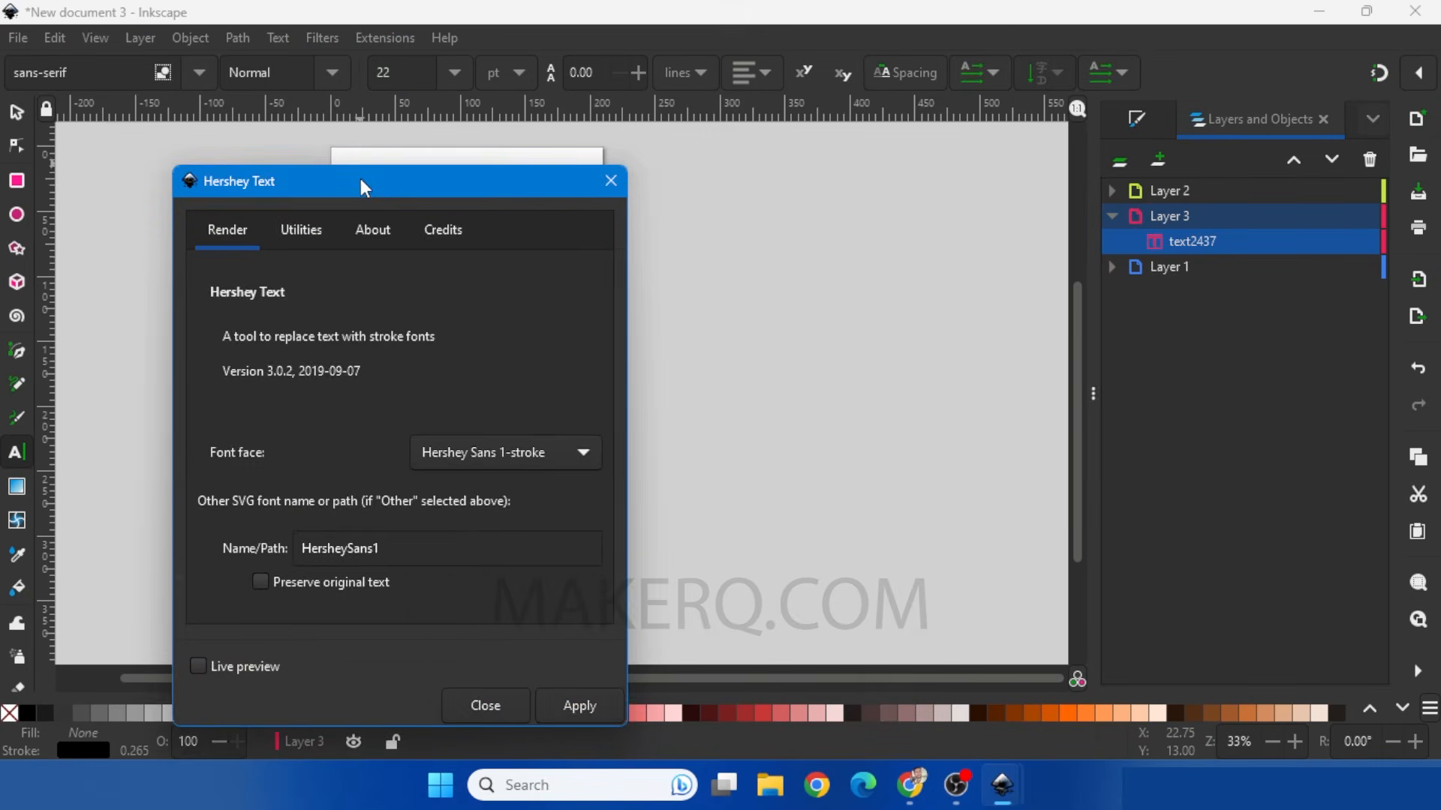
pyautogui.moveTo(360, 179); pyautogui.dragTo(840, 99)
pyautogui.click(724, 587)
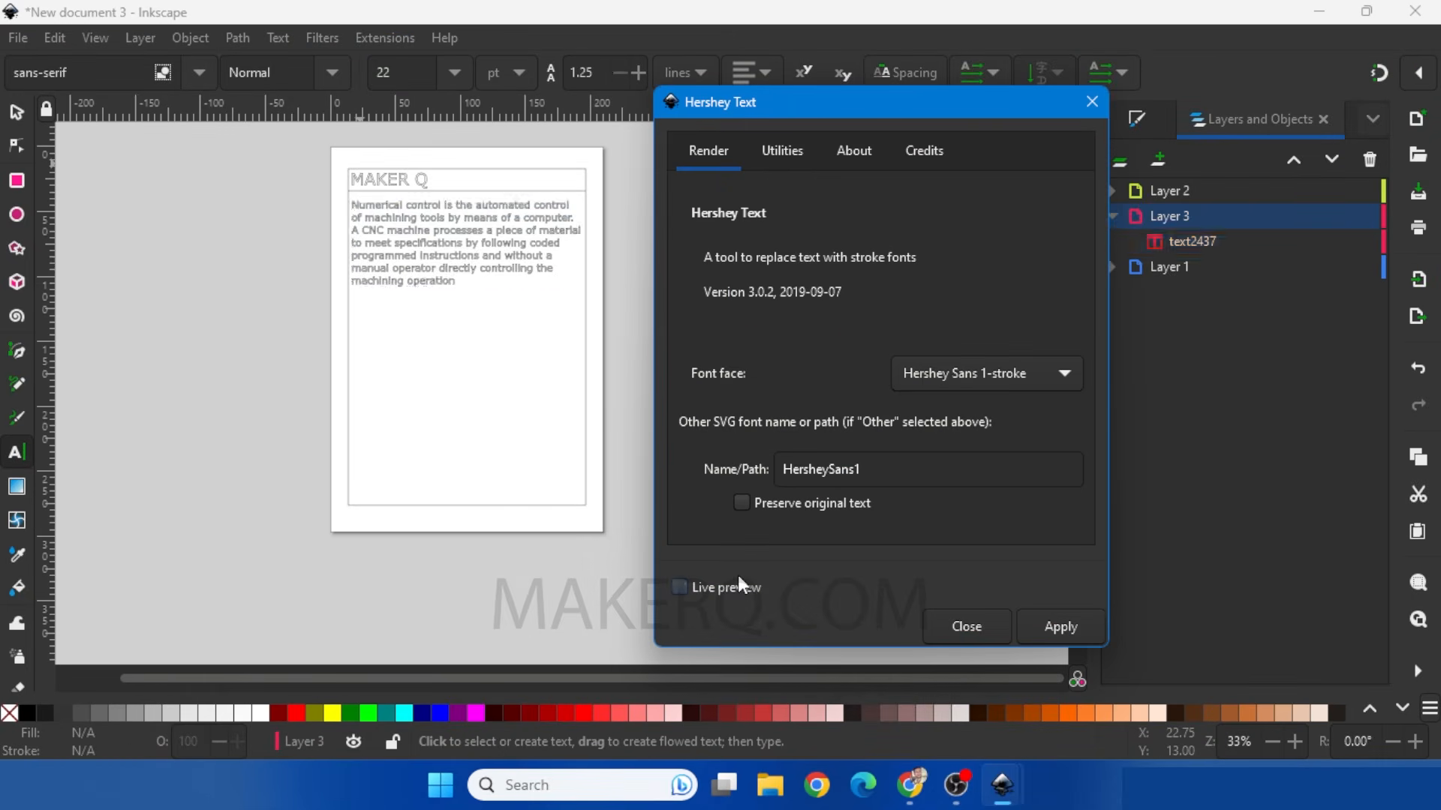
pyautogui.click(1013, 373)
pyautogui.click(976, 553)
pyautogui.click(1059, 626)
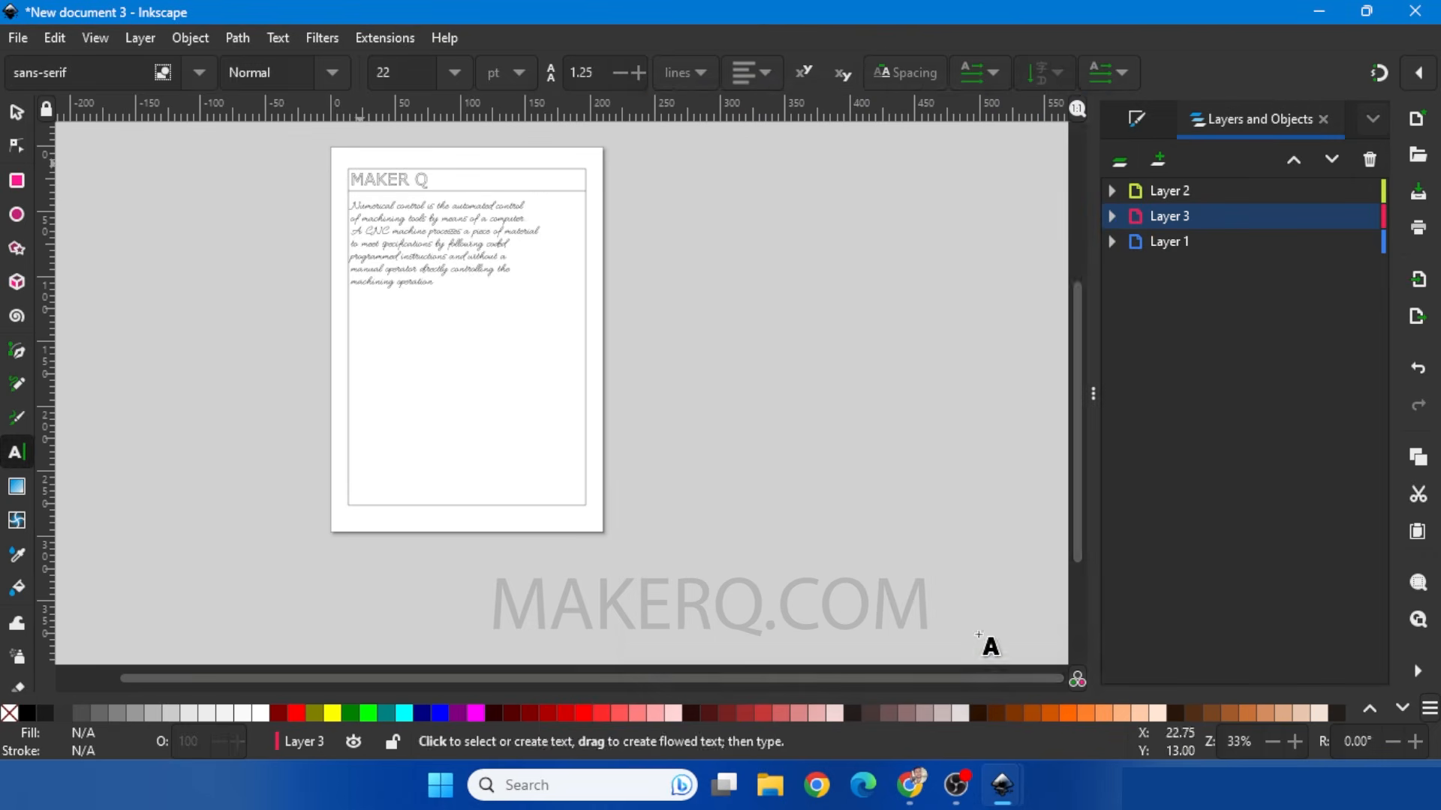
# Step: Enlarge the Hershey text group proportionally to about 179 mm wide so it spans the border's inner width
pyautogui.click(17, 114)
pyautogui.scroll(3, 318, 227)
pyautogui.click(550, 234)
pyautogui.scroll(-2, 323, 389)
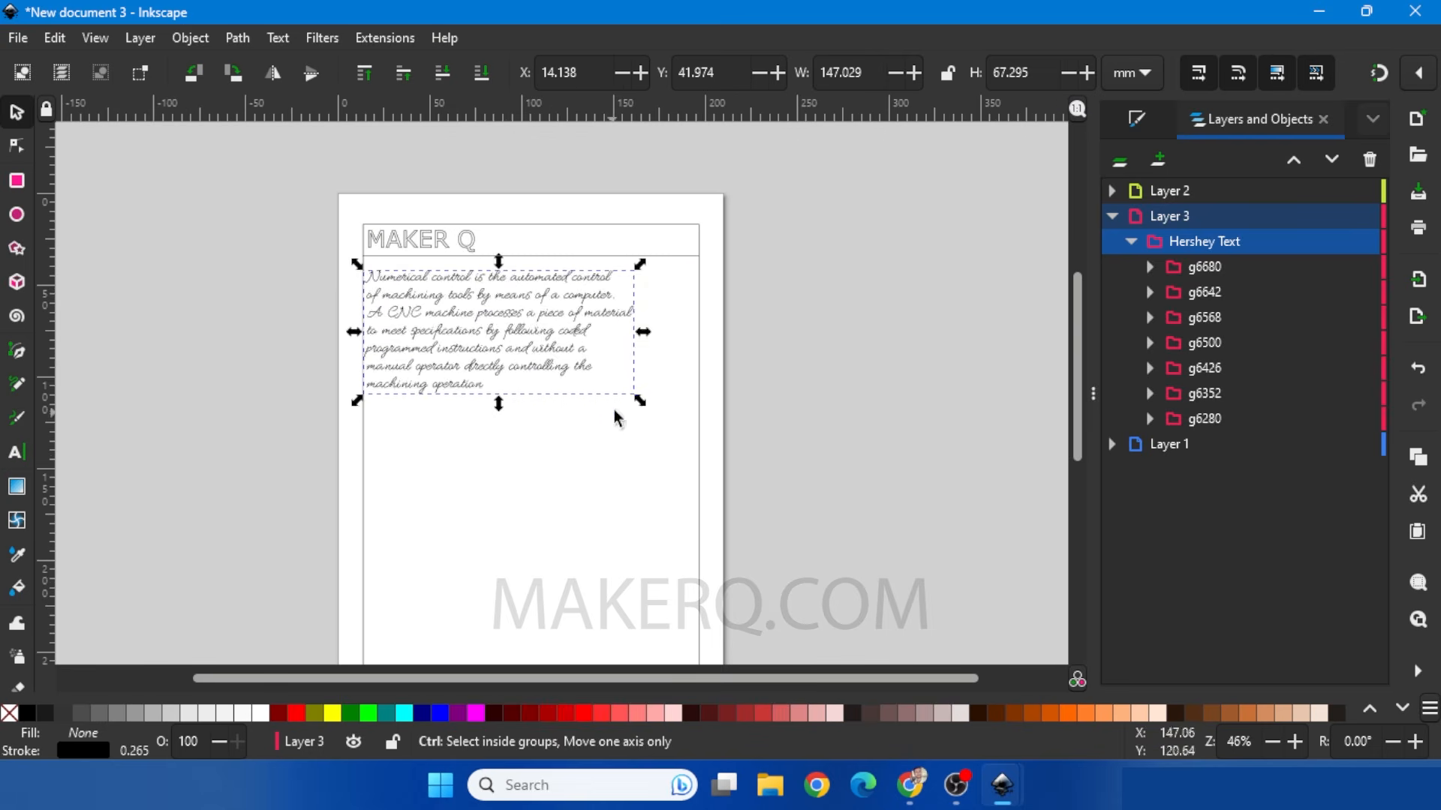
pyautogui.moveTo(639, 401); pyautogui.dragTo(676, 422)
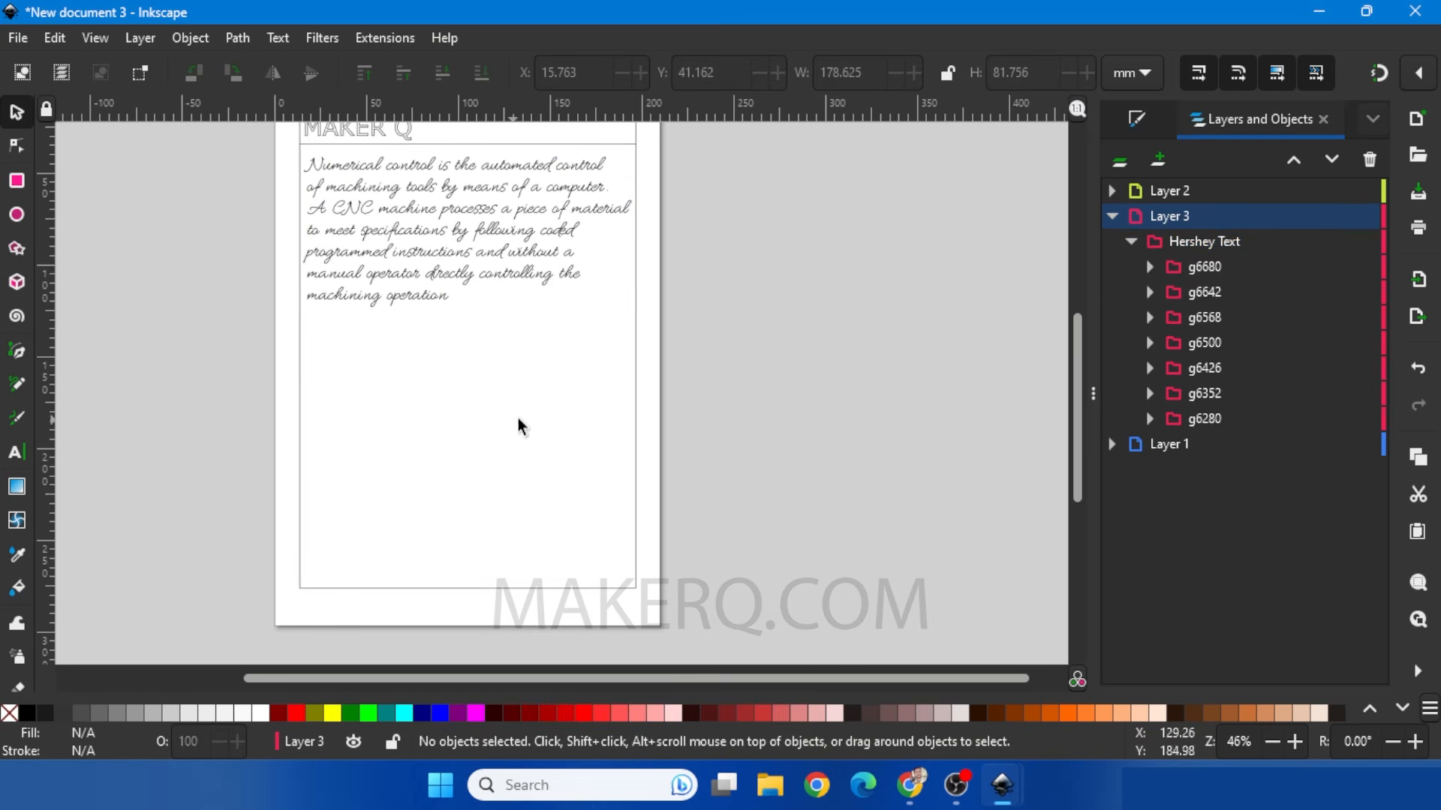
# Step: Collapse Layer 3's object list and add Layer 4 above it
pyautogui.click(1112, 216)
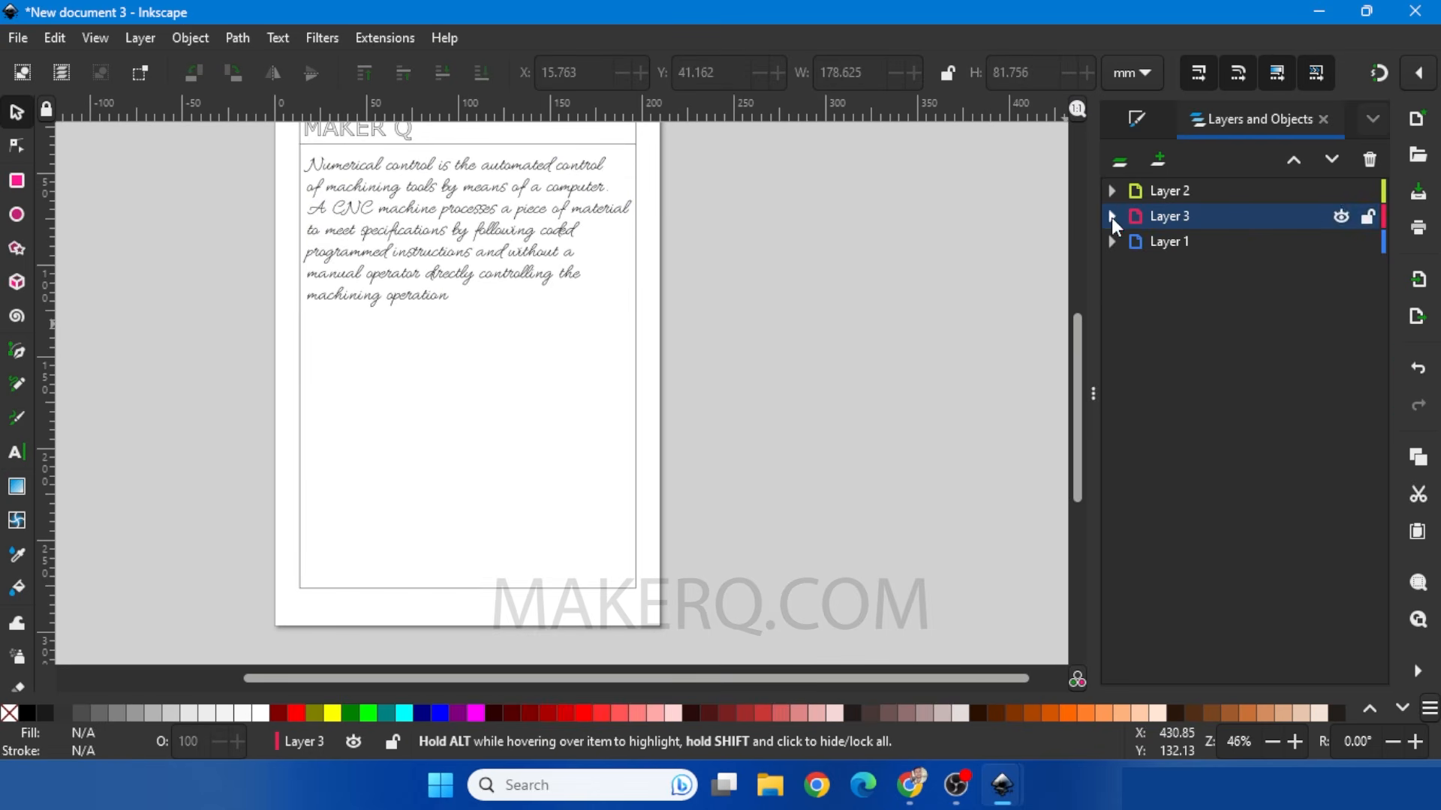
pyautogui.click(1157, 156)
pyautogui.click(807, 467)
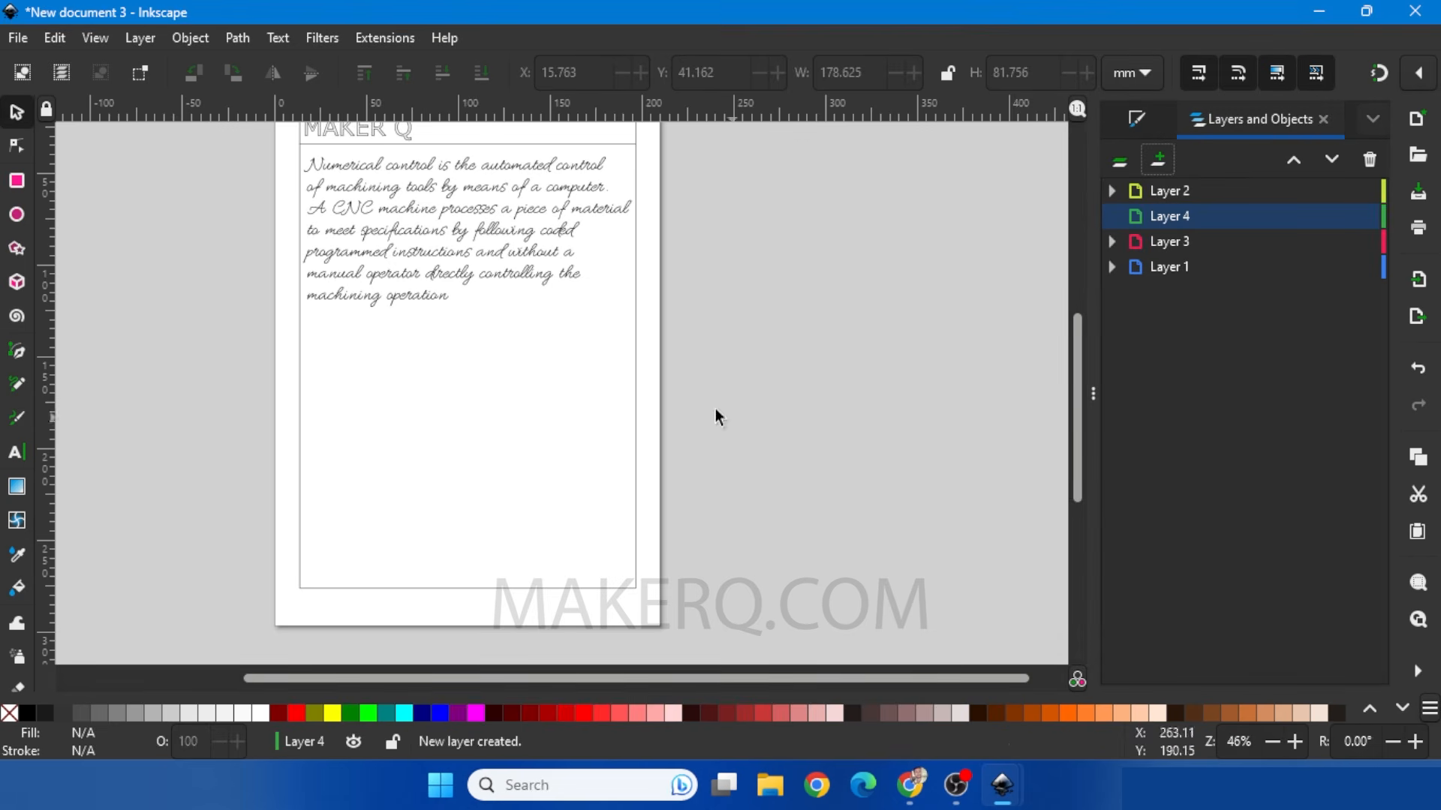
# Step: Import the gear picture "images" from Downloads into Layer 4 and place it below the paragraph
pyautogui.click(18, 38)
pyautogui.click(30, 306)
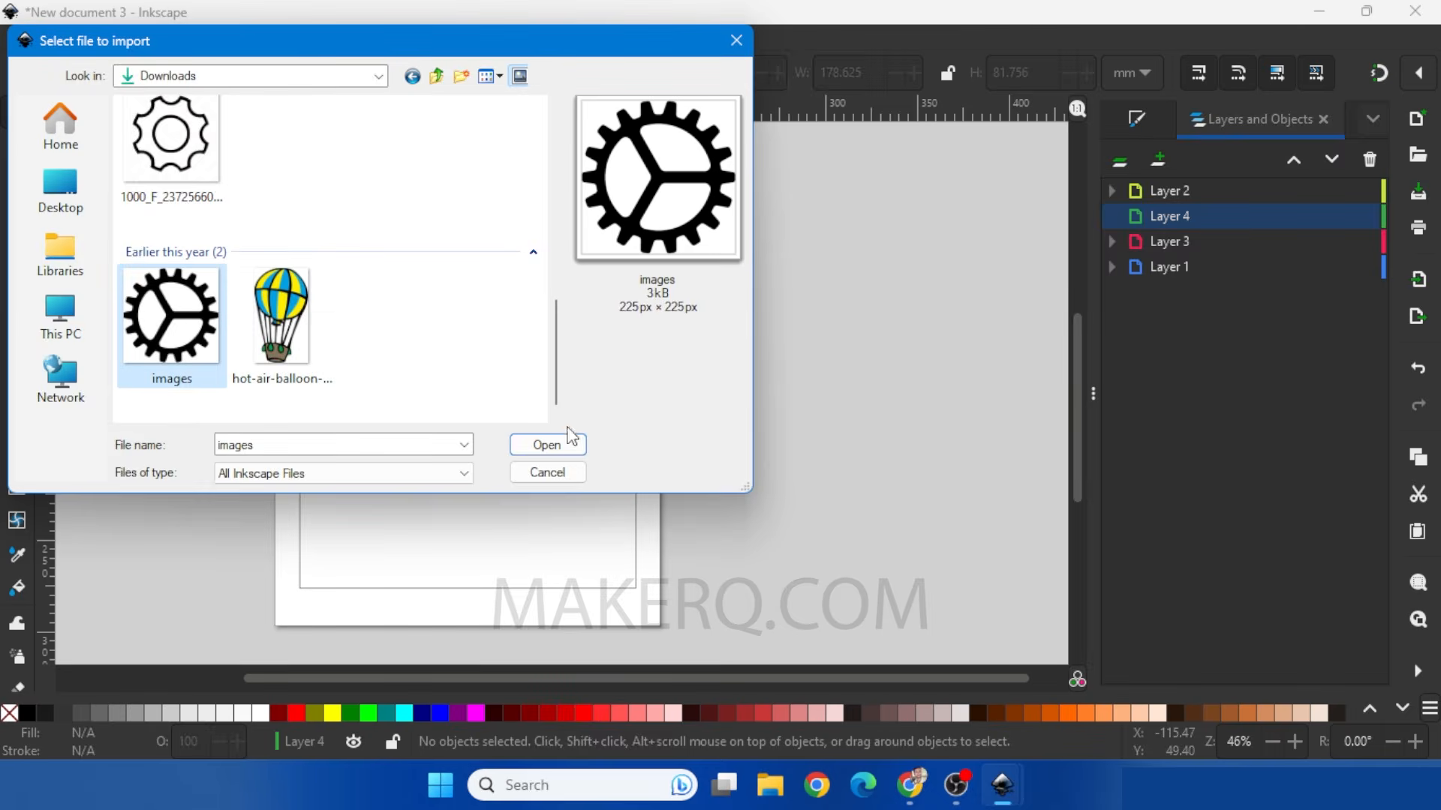
pyautogui.click(548, 445)
pyautogui.click(337, 290)
# Step: Trace the gear image into a vector path with Trace Bitmap, using brightness cutoff detection
pyautogui.rightClick(389, 381)
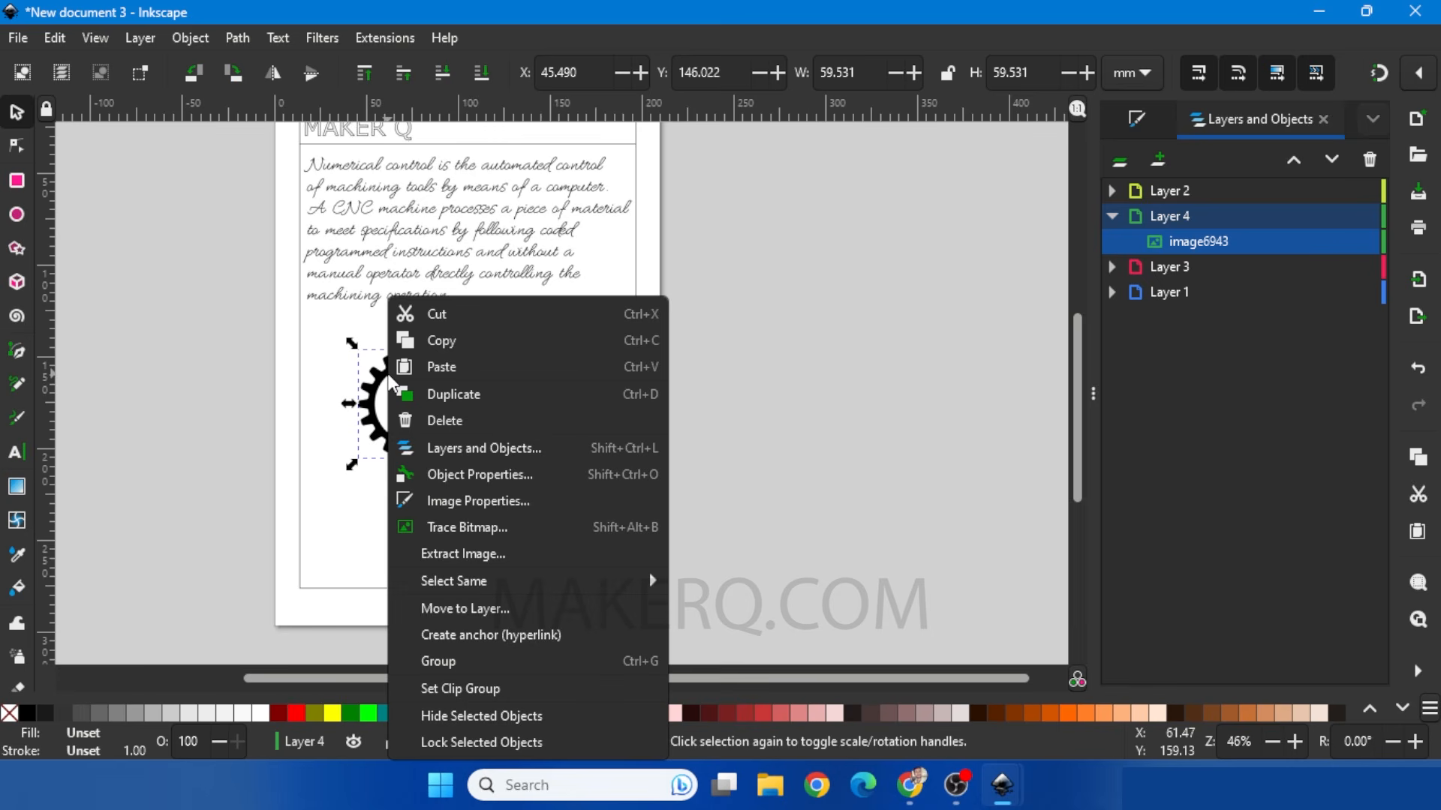
pyautogui.click(481, 527)
pyautogui.scroll(-1, 1392, 638)
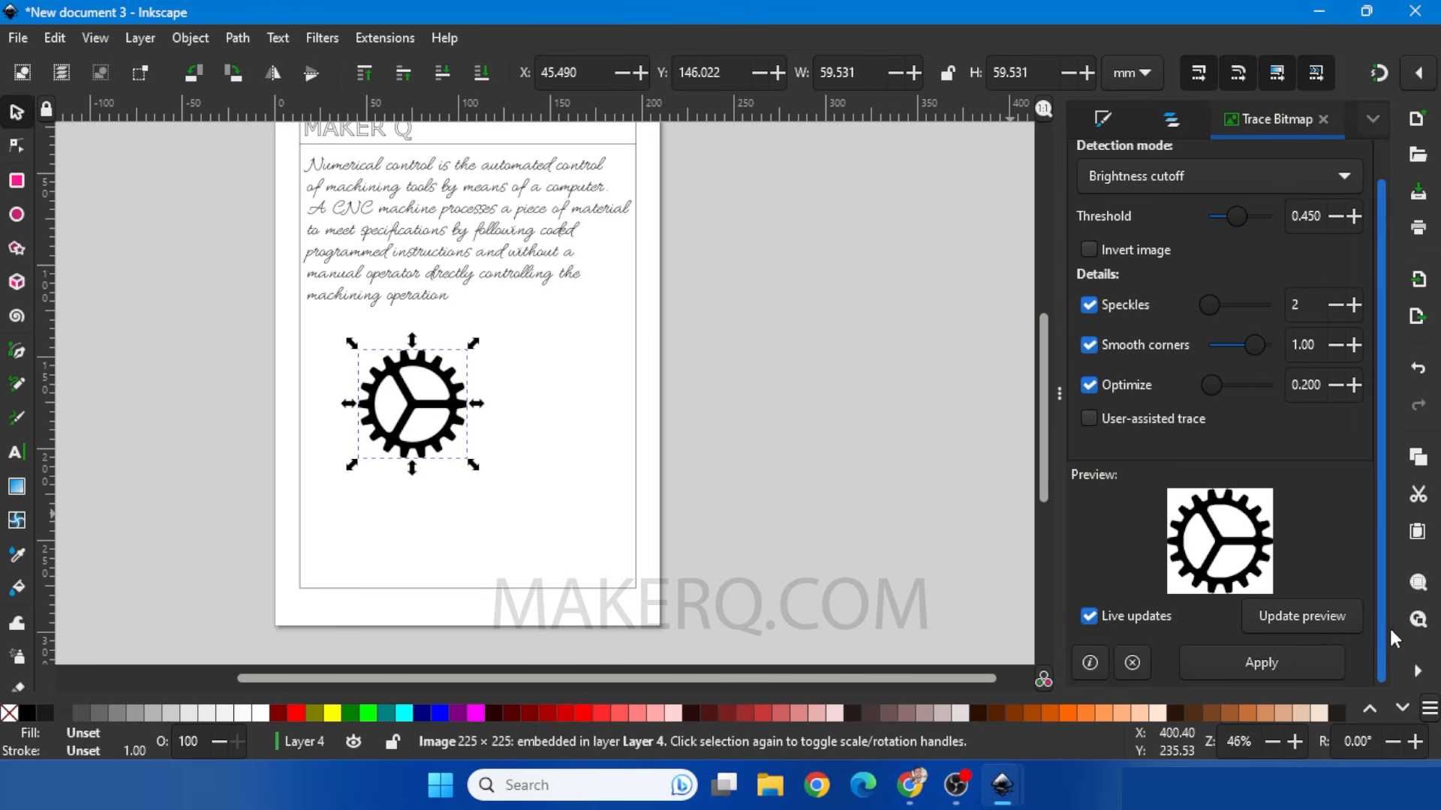
pyautogui.click(1260, 660)
# Step: Delete the original gear bitmap and enlarge the traced gear path to about 68 mm wide below the paragraph
pyautogui.moveTo(398, 368)
pyautogui.mouseDown()
pyautogui.moveTo(561, 370)
pyautogui.moveTo(348, 373)
pyautogui.mouseUp()
pyautogui.rightClick(429, 405)
pyautogui.click(517, 421)
pyautogui.moveTo(447, 336); pyautogui.dragTo(463, 321)
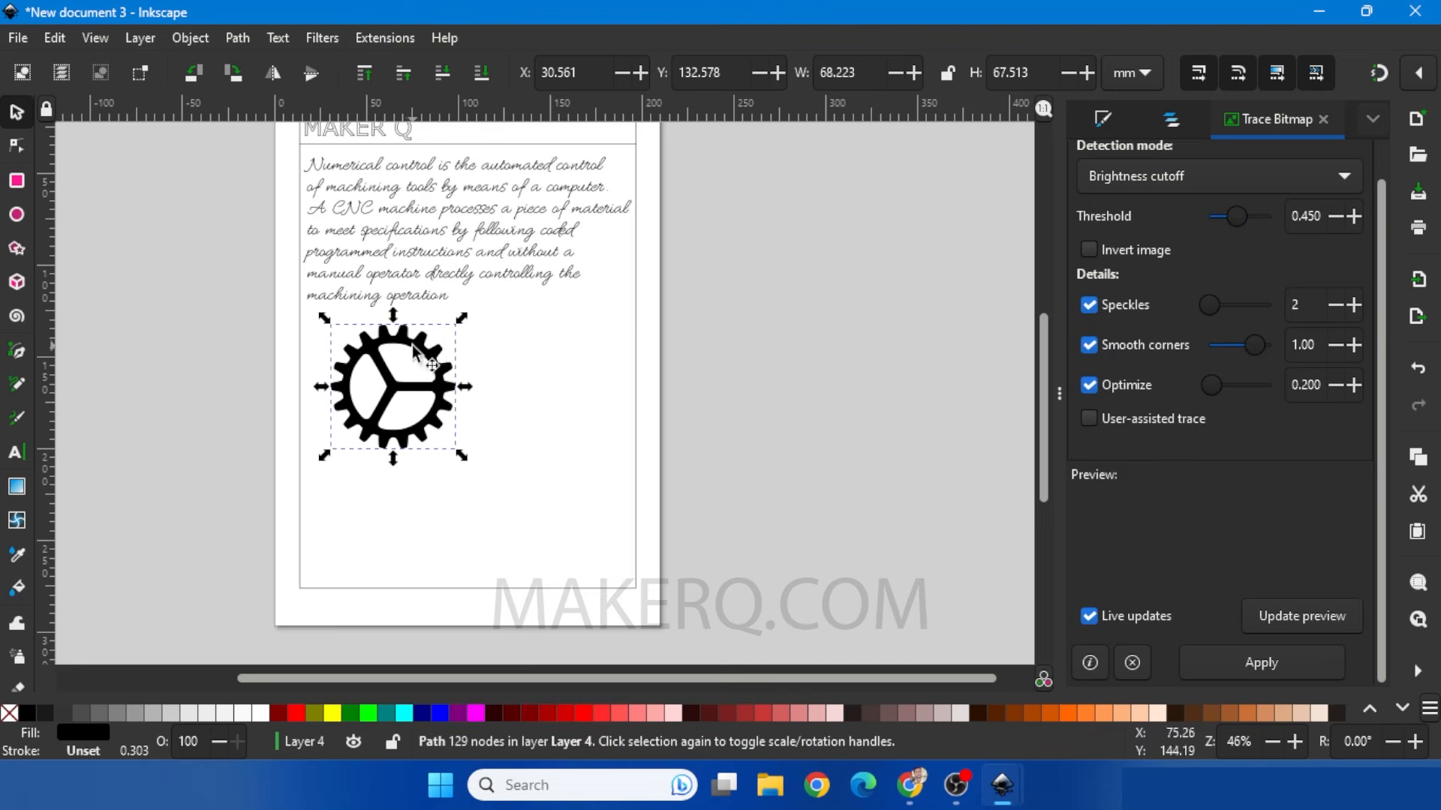
pyautogui.click(626, 546)
pyautogui.scroll(-1, 625, 547)
# Step: Hide Layers 2, 3 and 4 and plot one copy of Layer 1's border with AxiDraw Control
pyautogui.click(1170, 121)
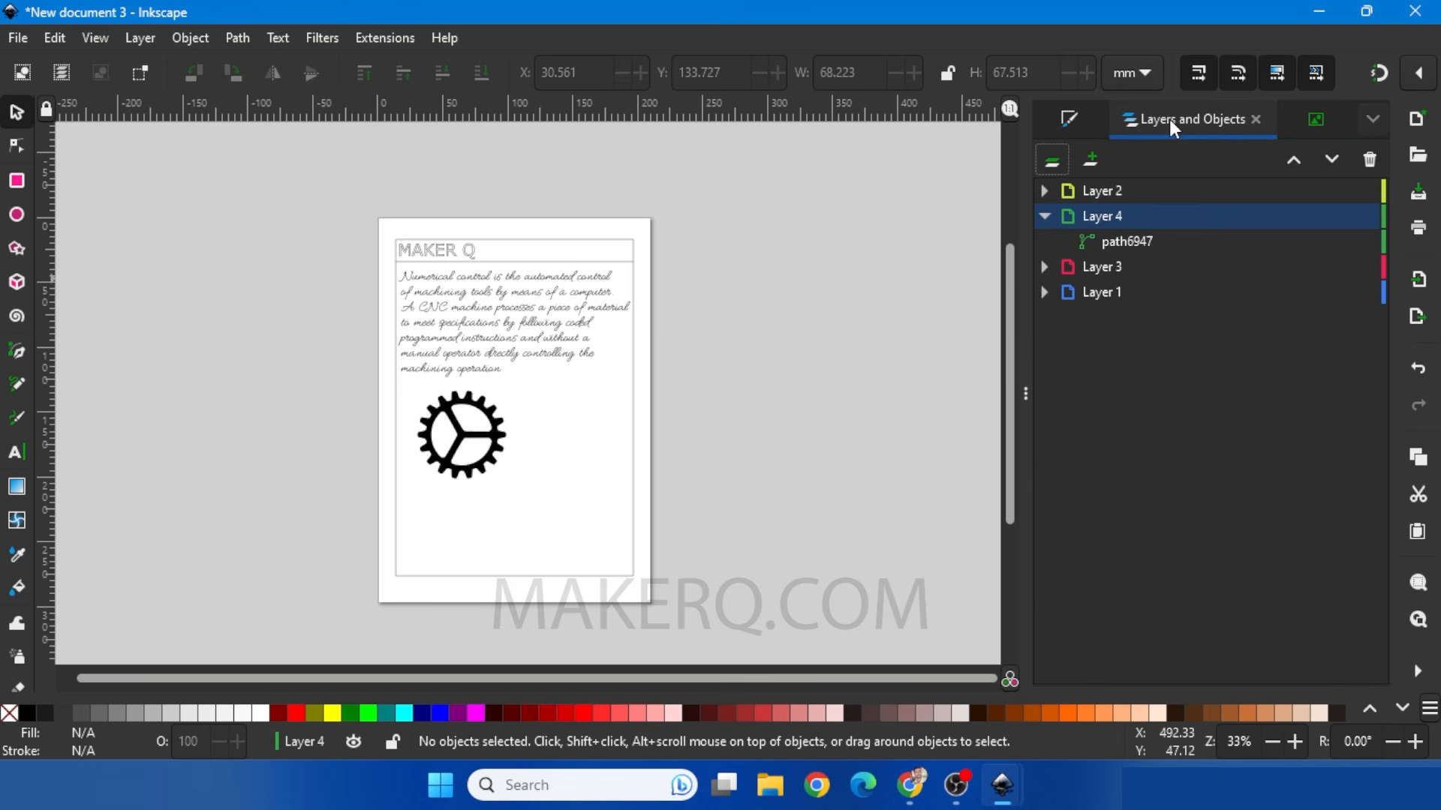
pyautogui.click(1044, 216)
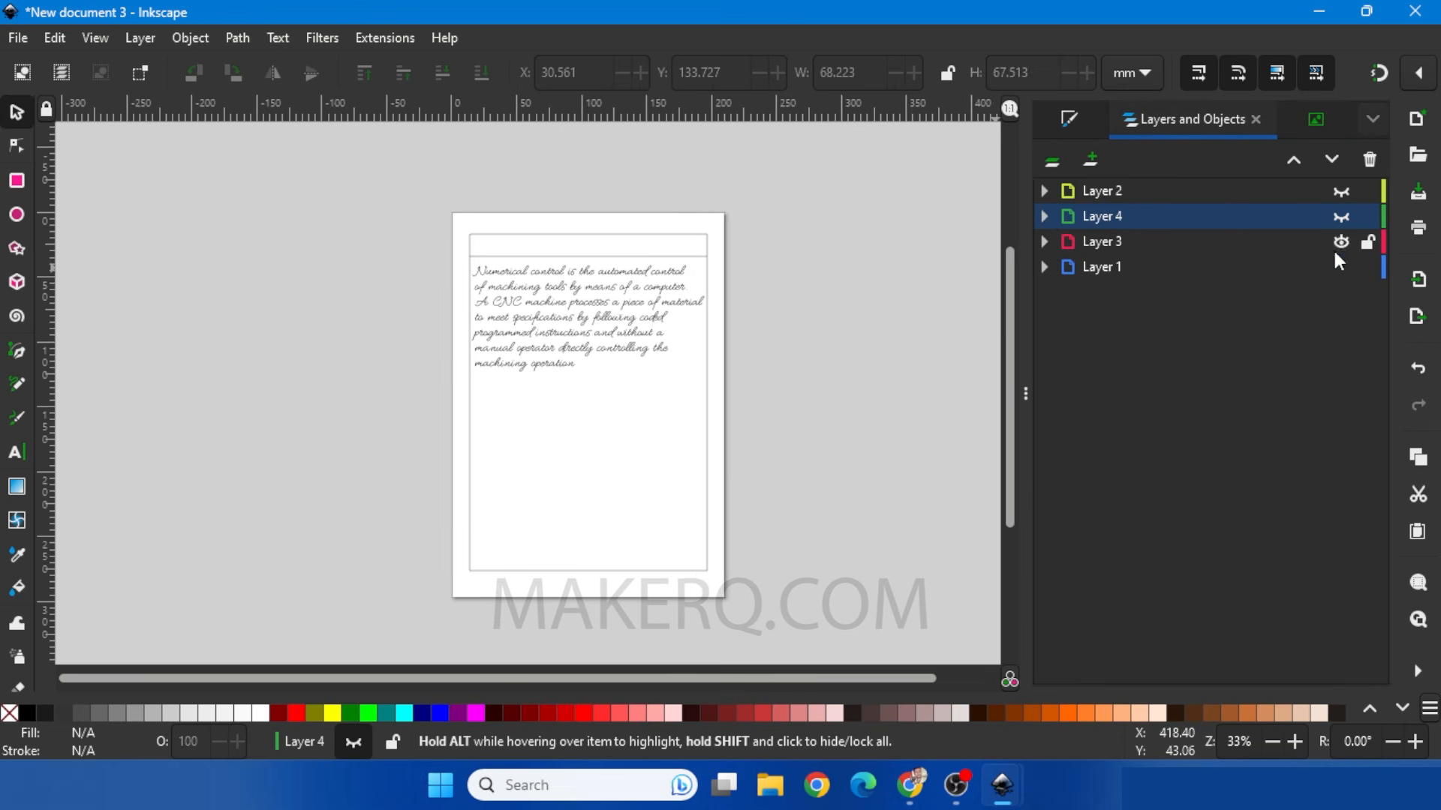
pyautogui.click(1340, 242)
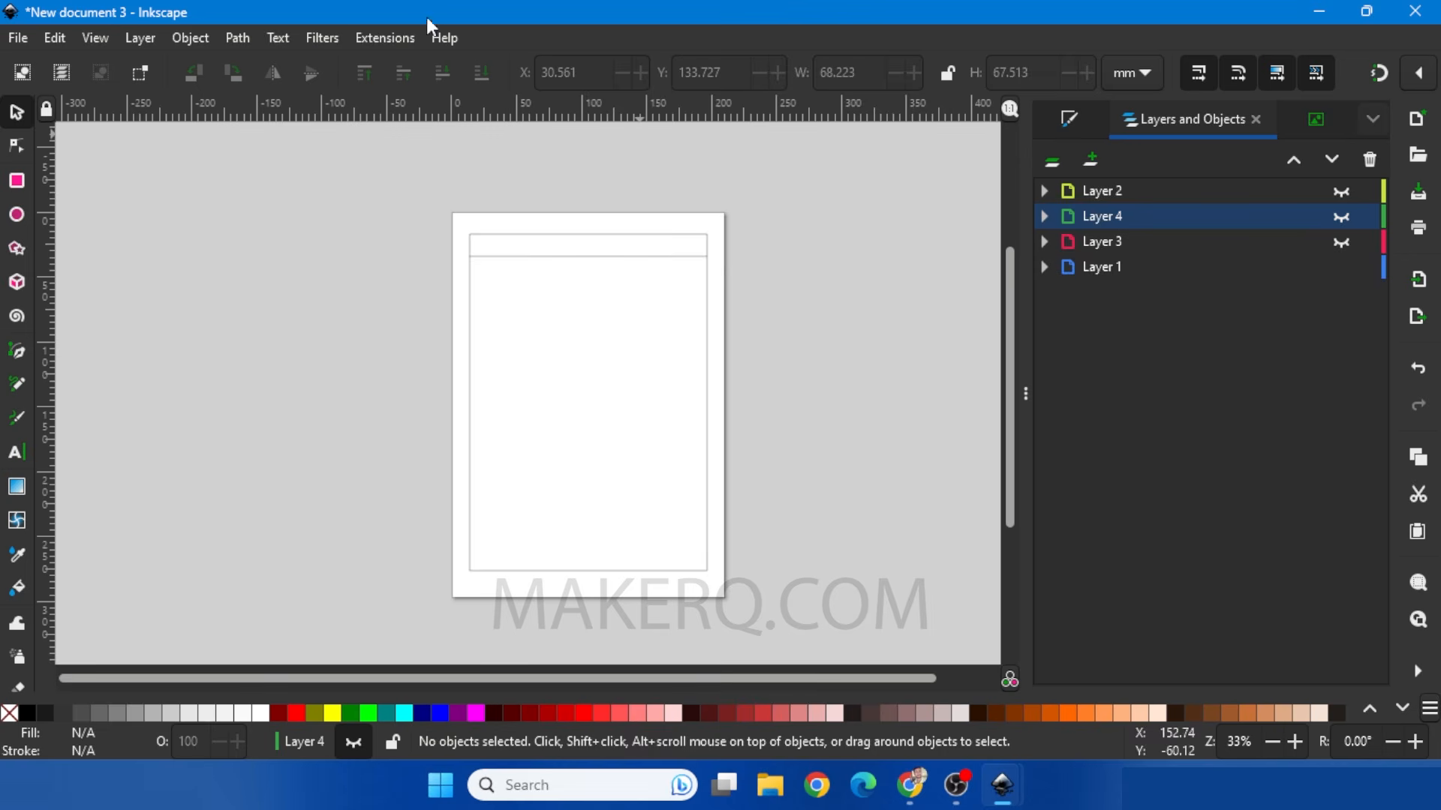
pyautogui.click(384, 38)
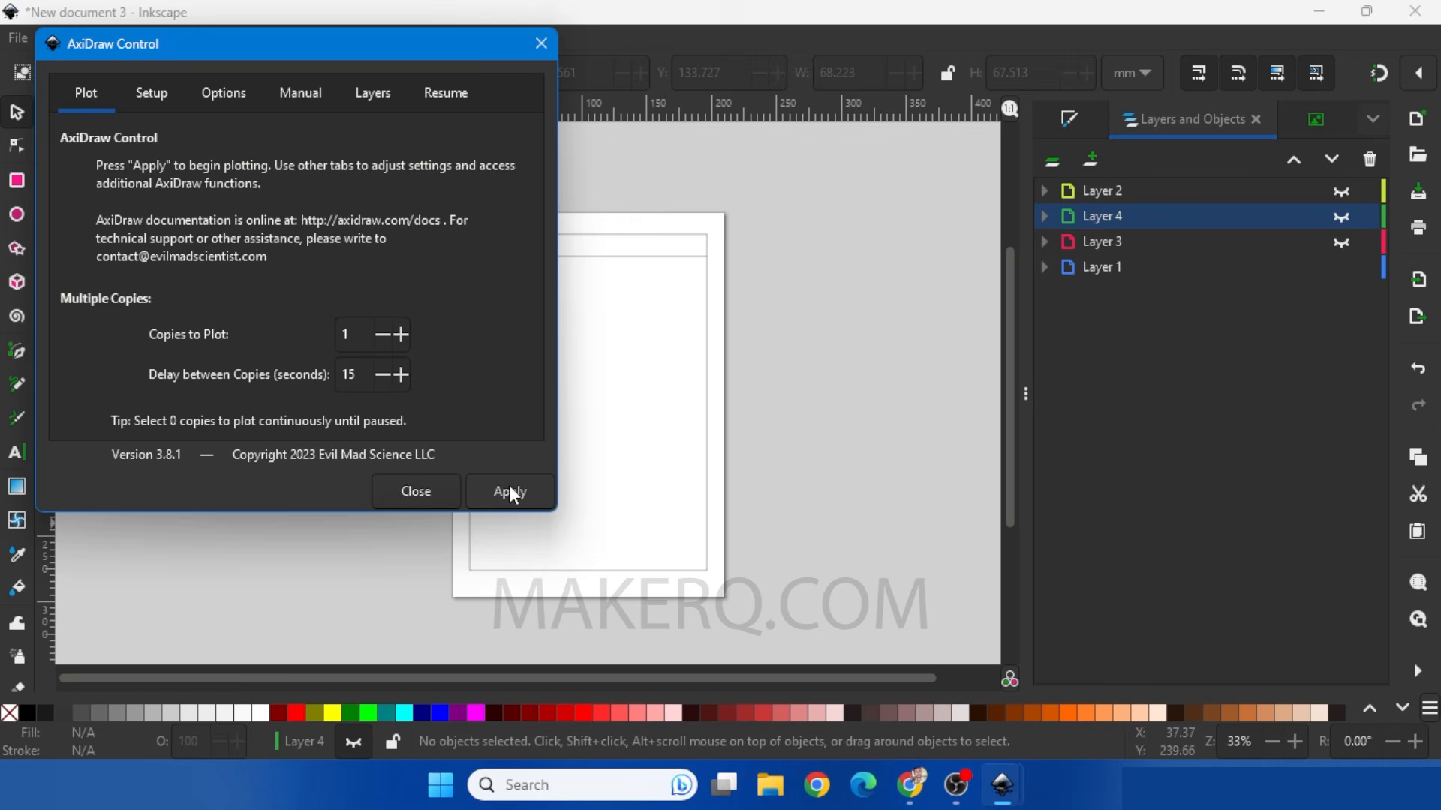
pyautogui.click(508, 492)
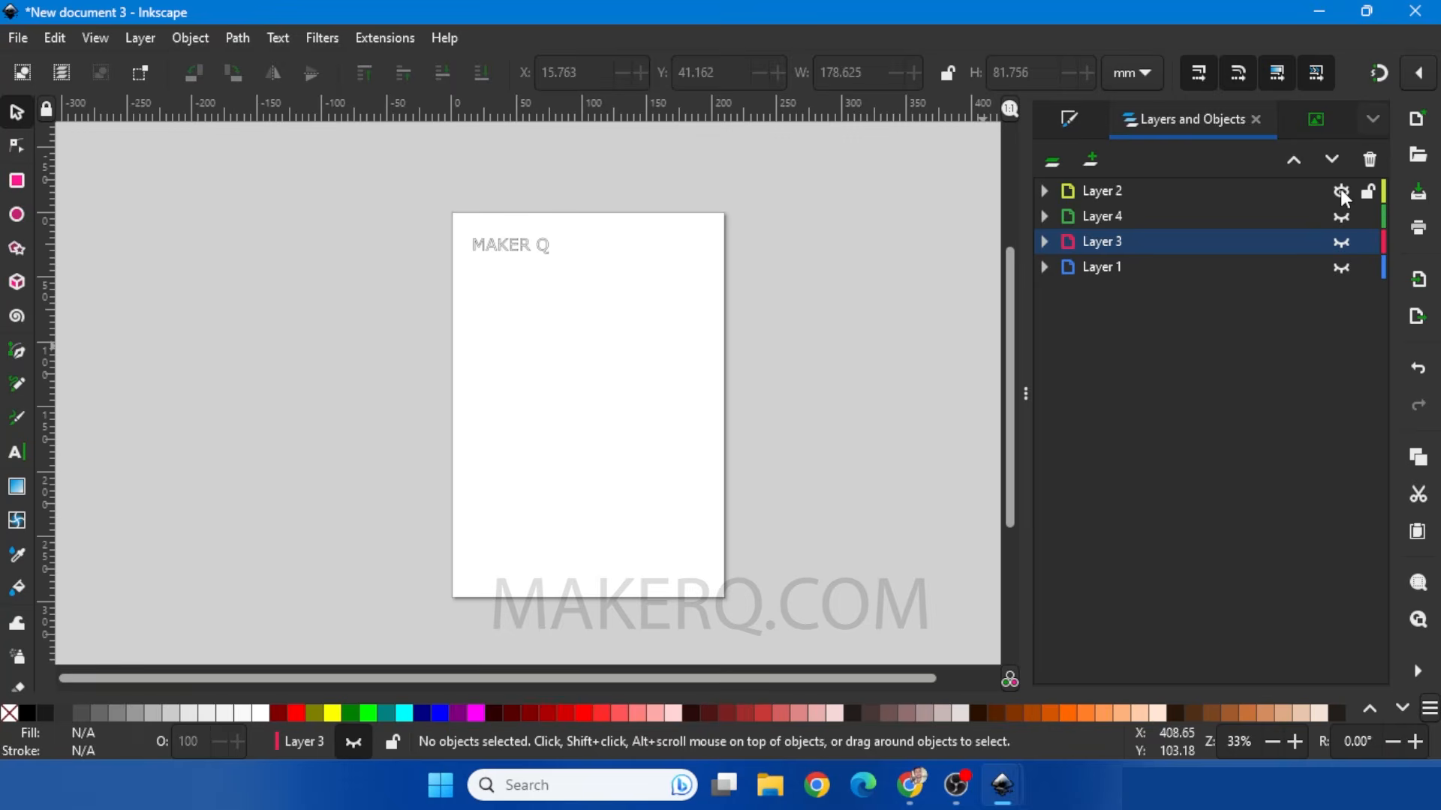
# Step: Plot only the "MAKER Q" title on Layer 2 with AxiDraw Control, and switch the visible layer to Layer 4
pyautogui.click(384, 37)
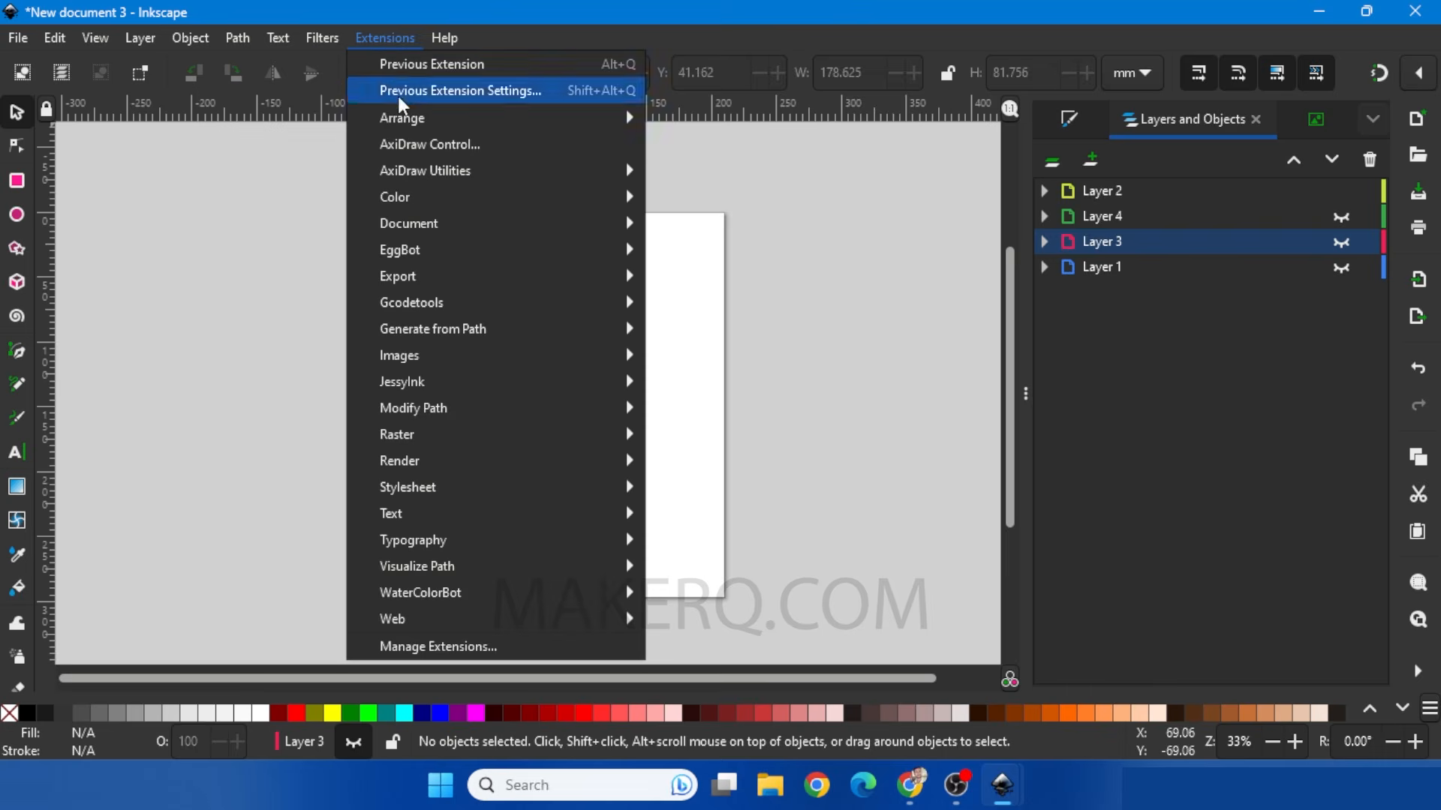
pyautogui.click(413, 142)
pyautogui.click(508, 488)
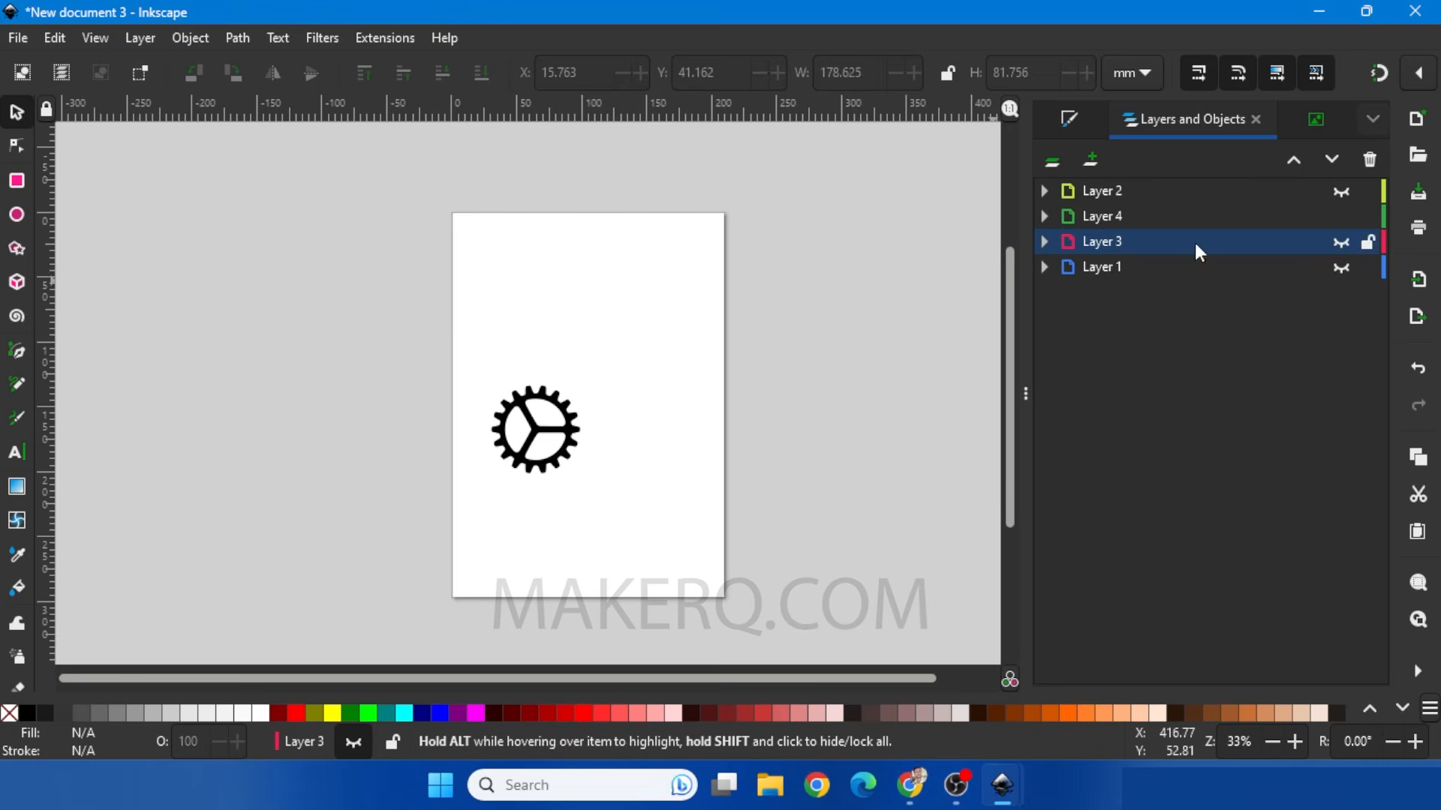
pyautogui.click(1341, 217)
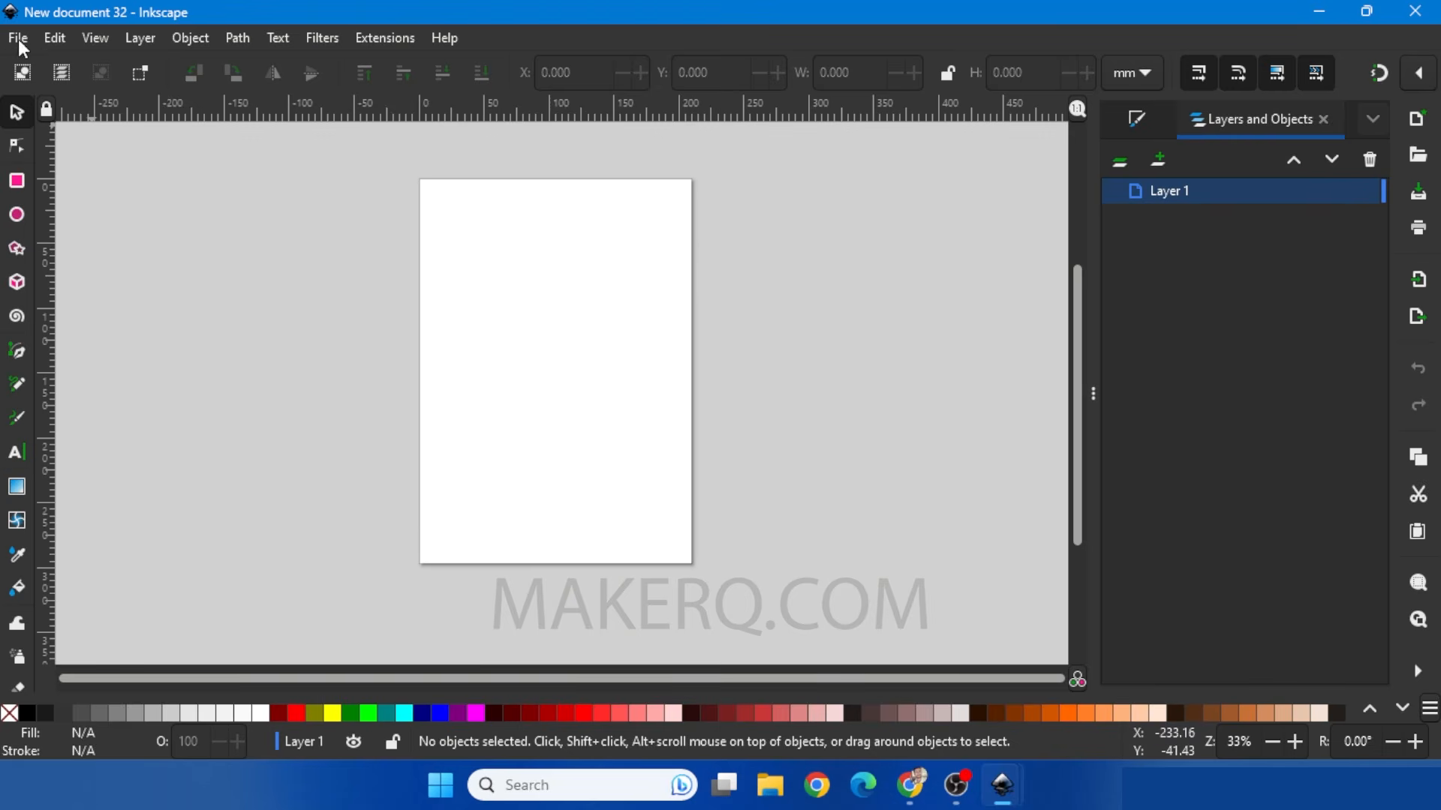
# Step: Set the new document's page width to 182 mm and reduce the page height in Document Properties
pyautogui.click(18, 39)
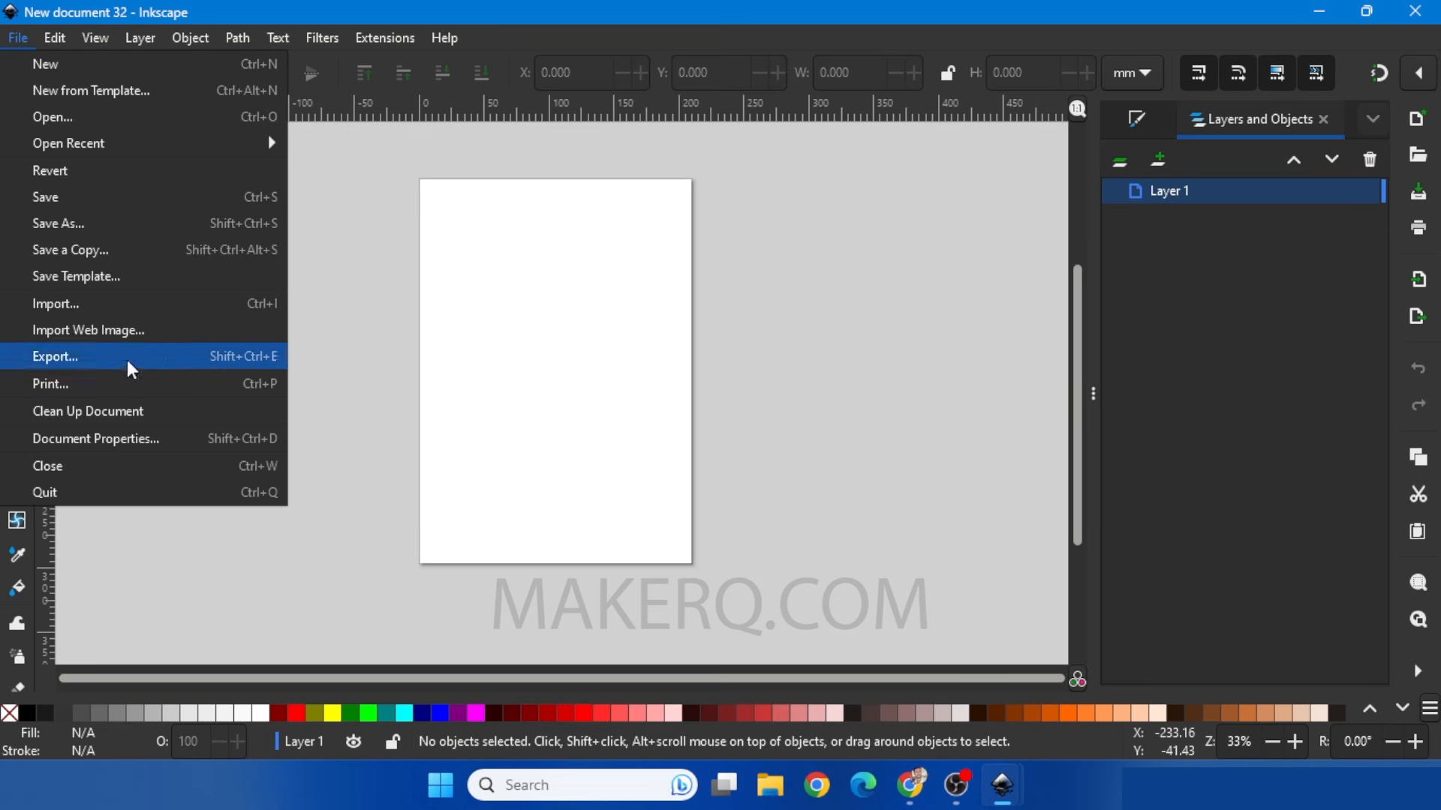
pyautogui.click(120, 437)
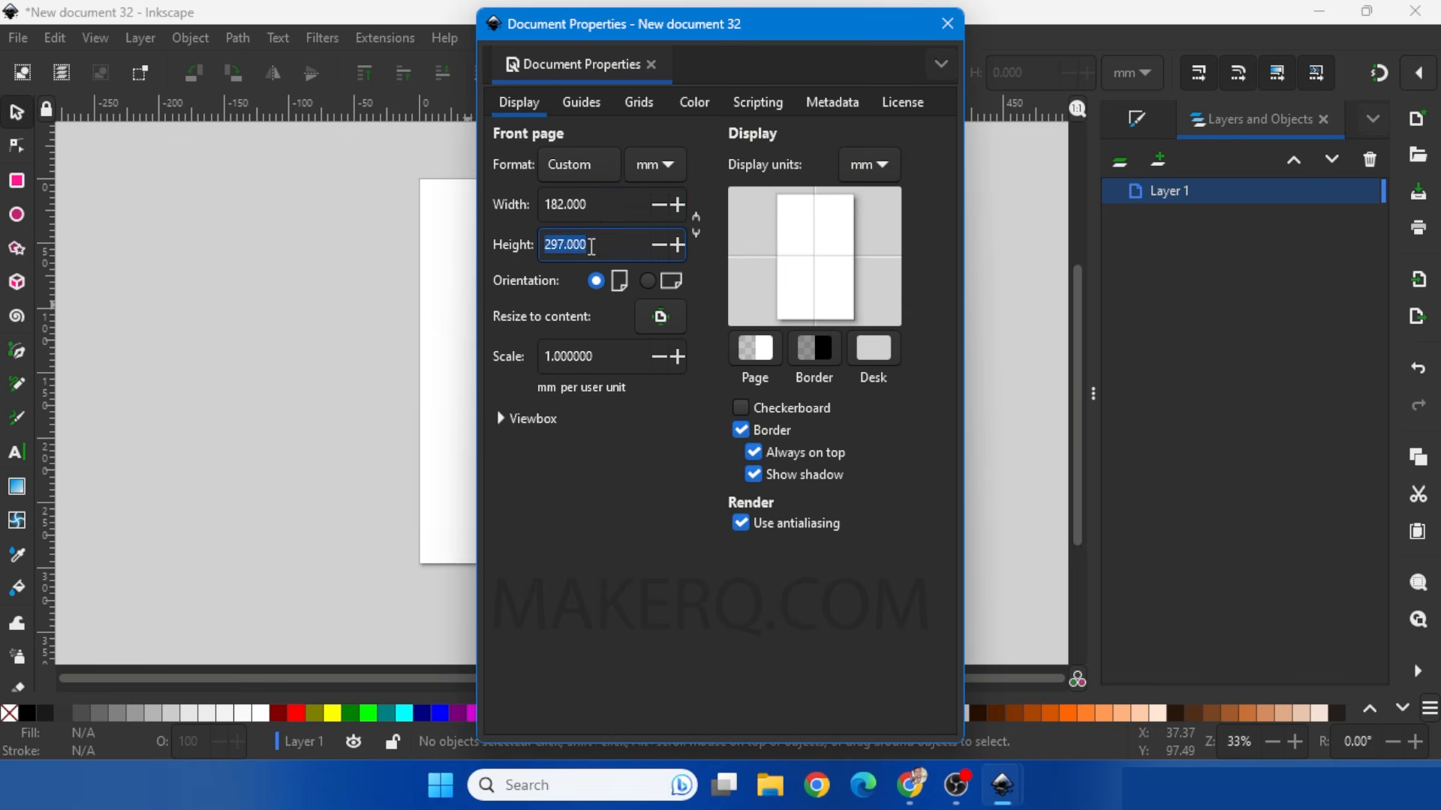
# Step: Add a rectangular grid in millimetres with an X spacing of 1000 and a Y spacing of 8.05
pyautogui.click(636, 102)
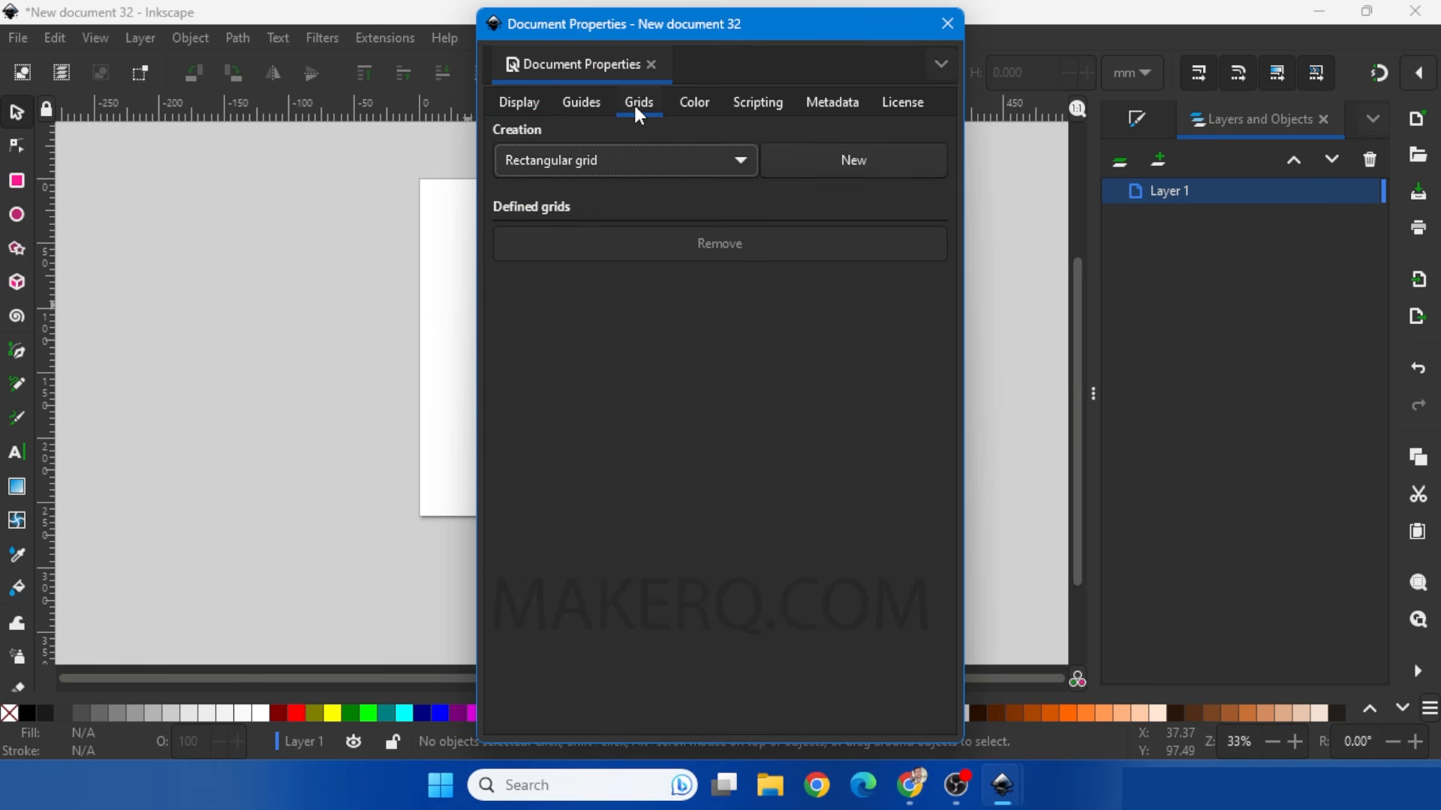
pyautogui.click(848, 161)
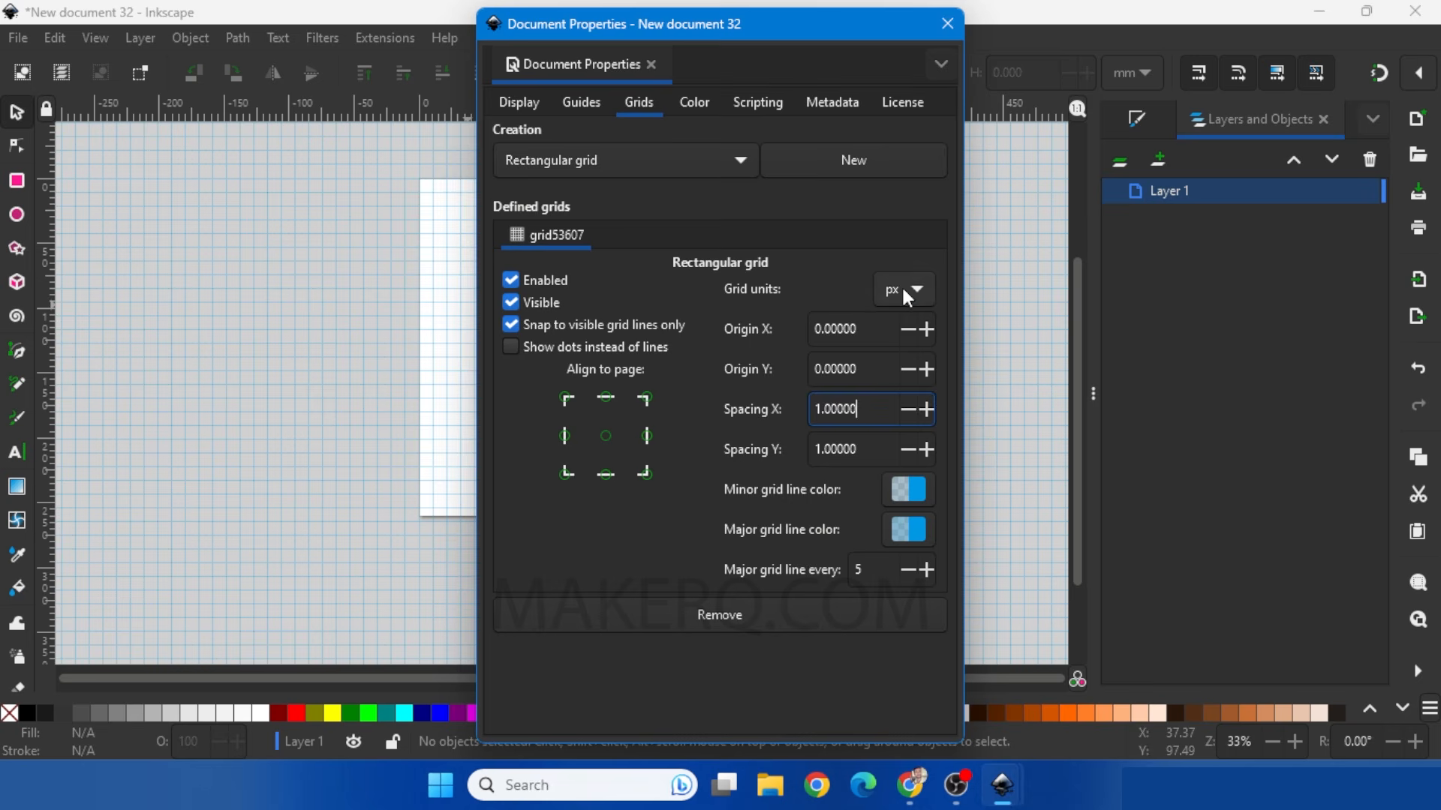
pyautogui.click(902, 287)
pyautogui.click(902, 264)
pyautogui.doubleClick(867, 450)
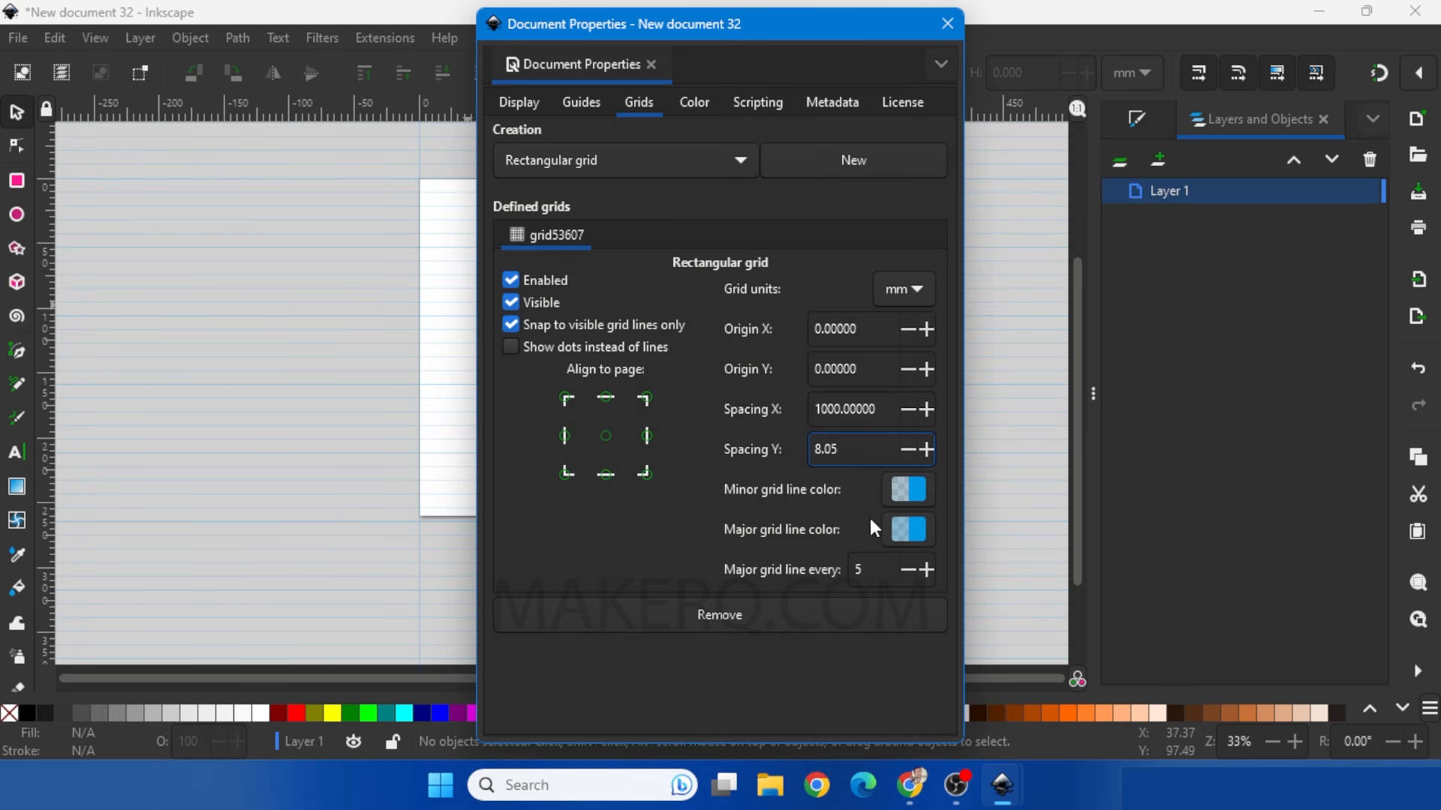
# Step: Set the grid's major line interval to 1 and close the document properties
pyautogui.click(905, 570)
pyautogui.click(905, 569)
pyautogui.click(905, 570)
pyautogui.click(905, 570)
pyautogui.click(947, 23)
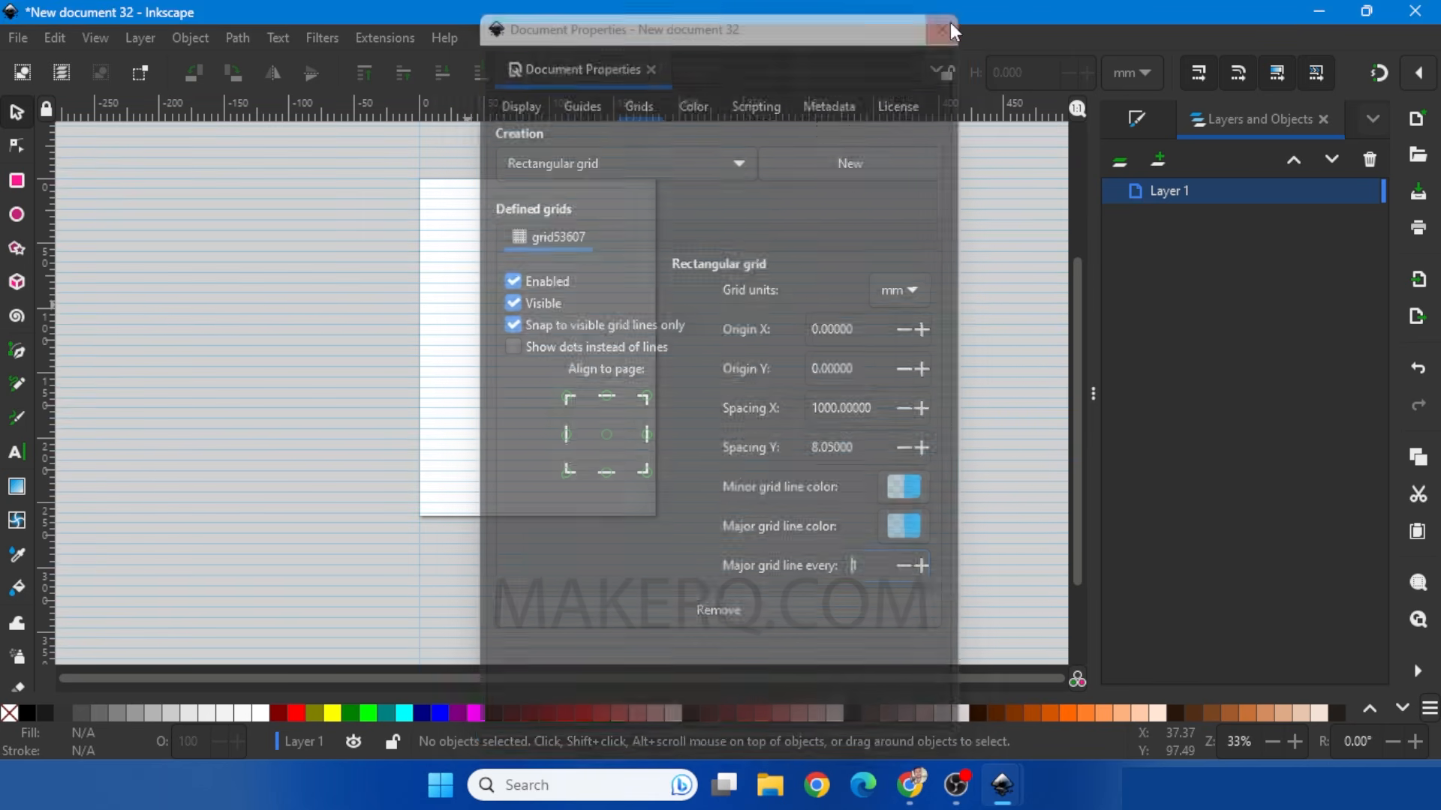
# Step: Create a text frame covering the lined page and fill it with four copies of the numerical control paragraph
pyautogui.click(10, 452)
pyautogui.scroll(1, 448, 312)
pyautogui.moveTo(412, 185); pyautogui.dragTo(754, 636)
pyautogui.rightClick(424, 203)
pyautogui.click(477, 274)
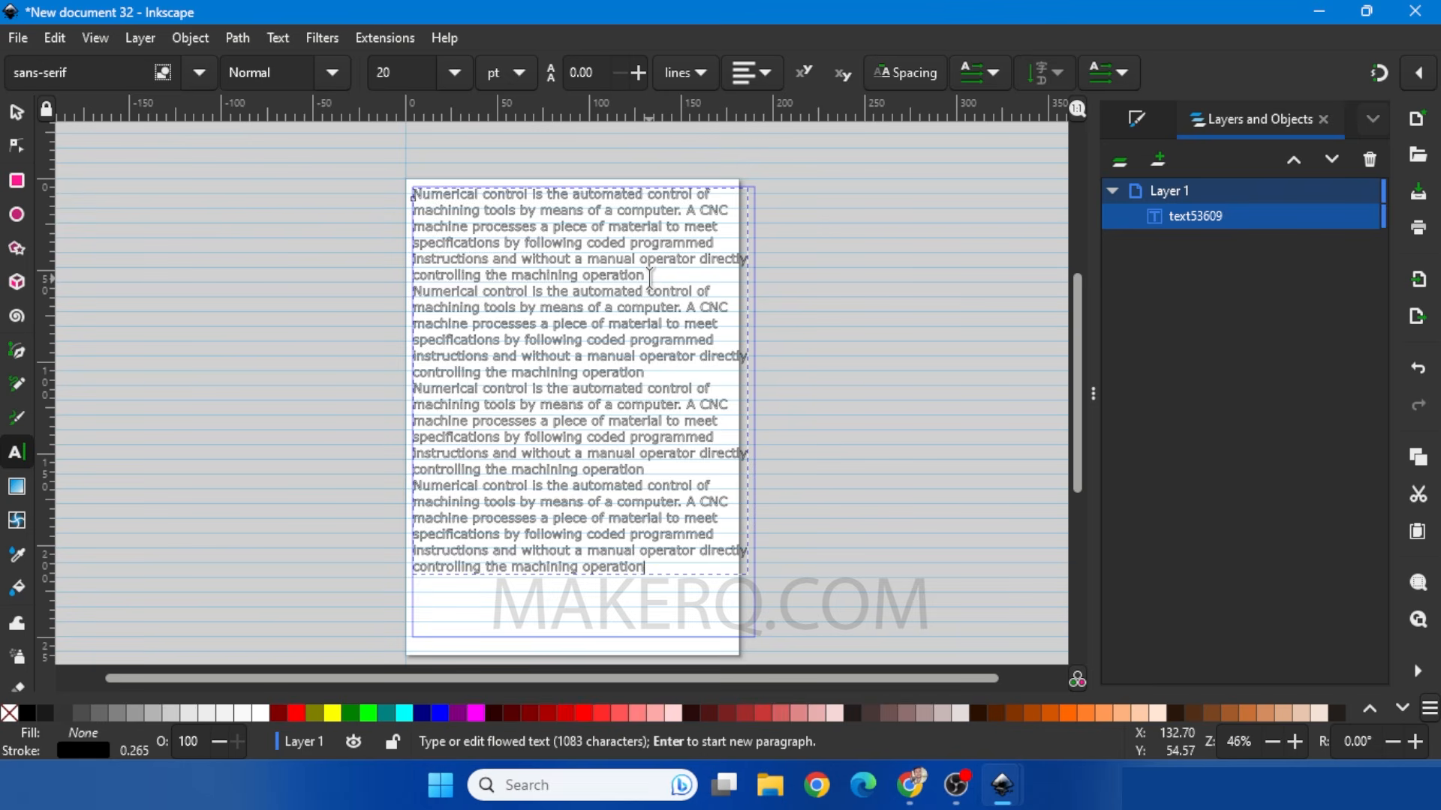
# Step: Set the text's line spacing to 1.14 to match the ruled grid lines
pyautogui.click(637, 73)
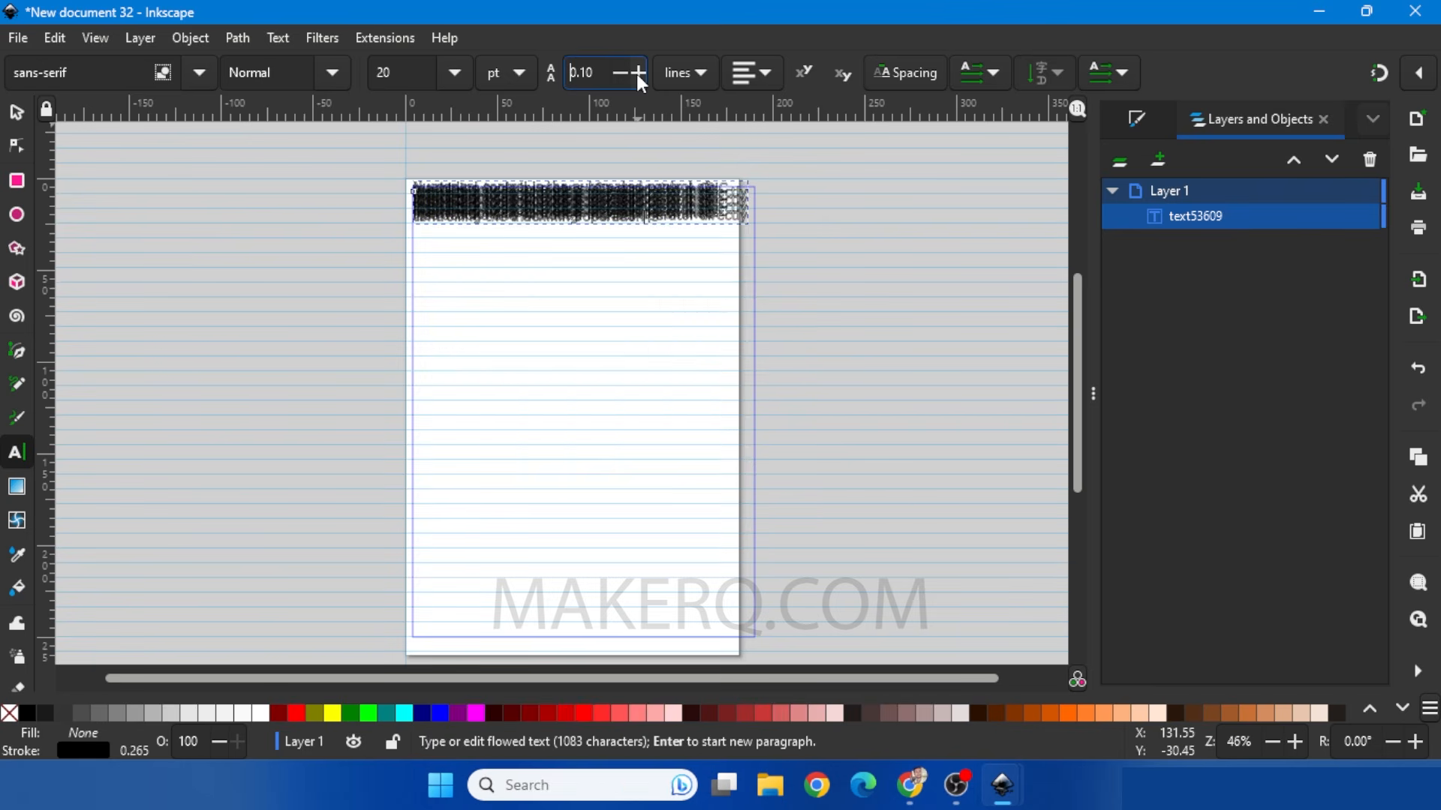
pyautogui.click(638, 73)
pyautogui.click(638, 72)
pyautogui.click(638, 73)
pyautogui.click(638, 72)
pyautogui.click(637, 74)
pyautogui.click(637, 74)
pyautogui.click(637, 73)
pyautogui.click(637, 73)
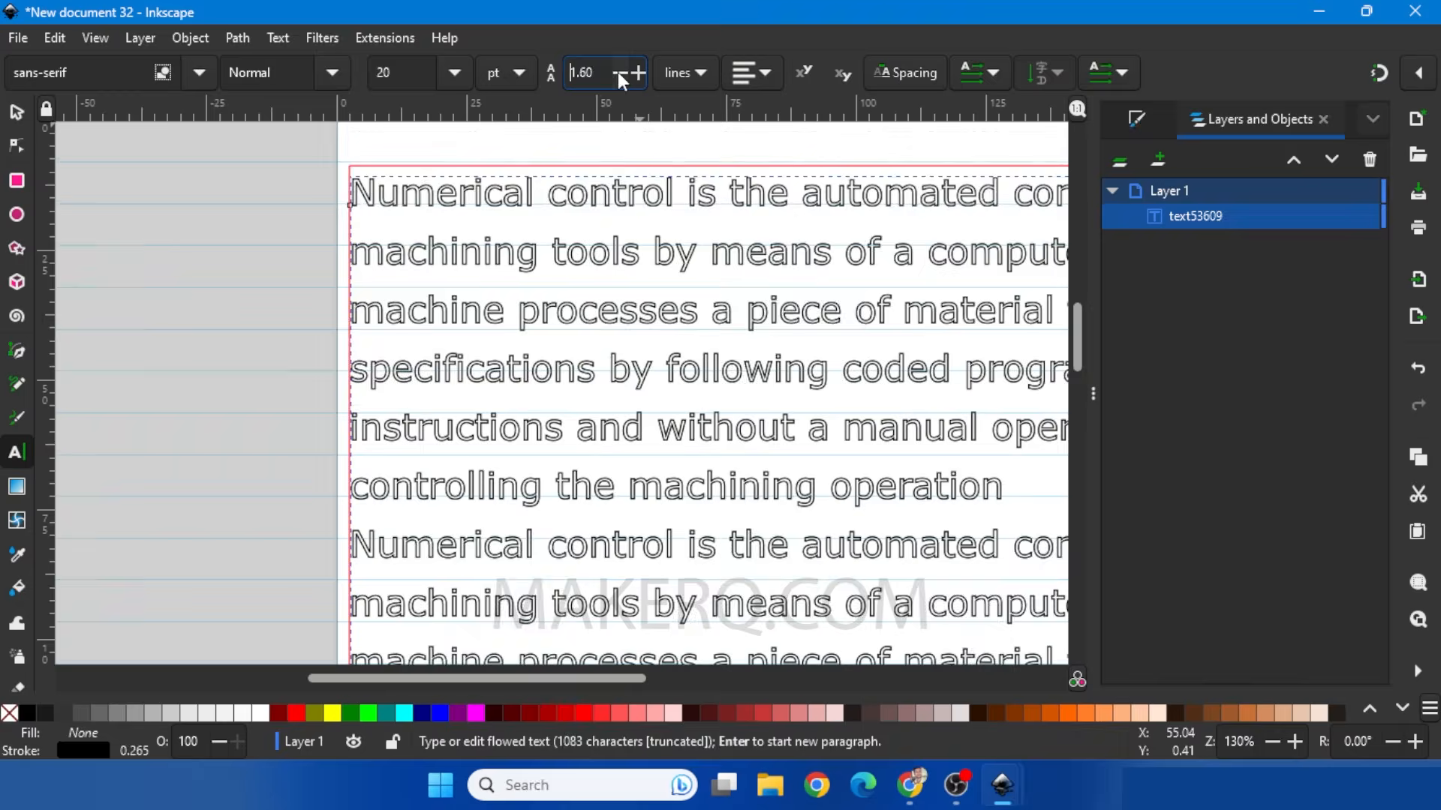
pyautogui.click(620, 73)
pyautogui.click(620, 73)
pyautogui.click(620, 73)
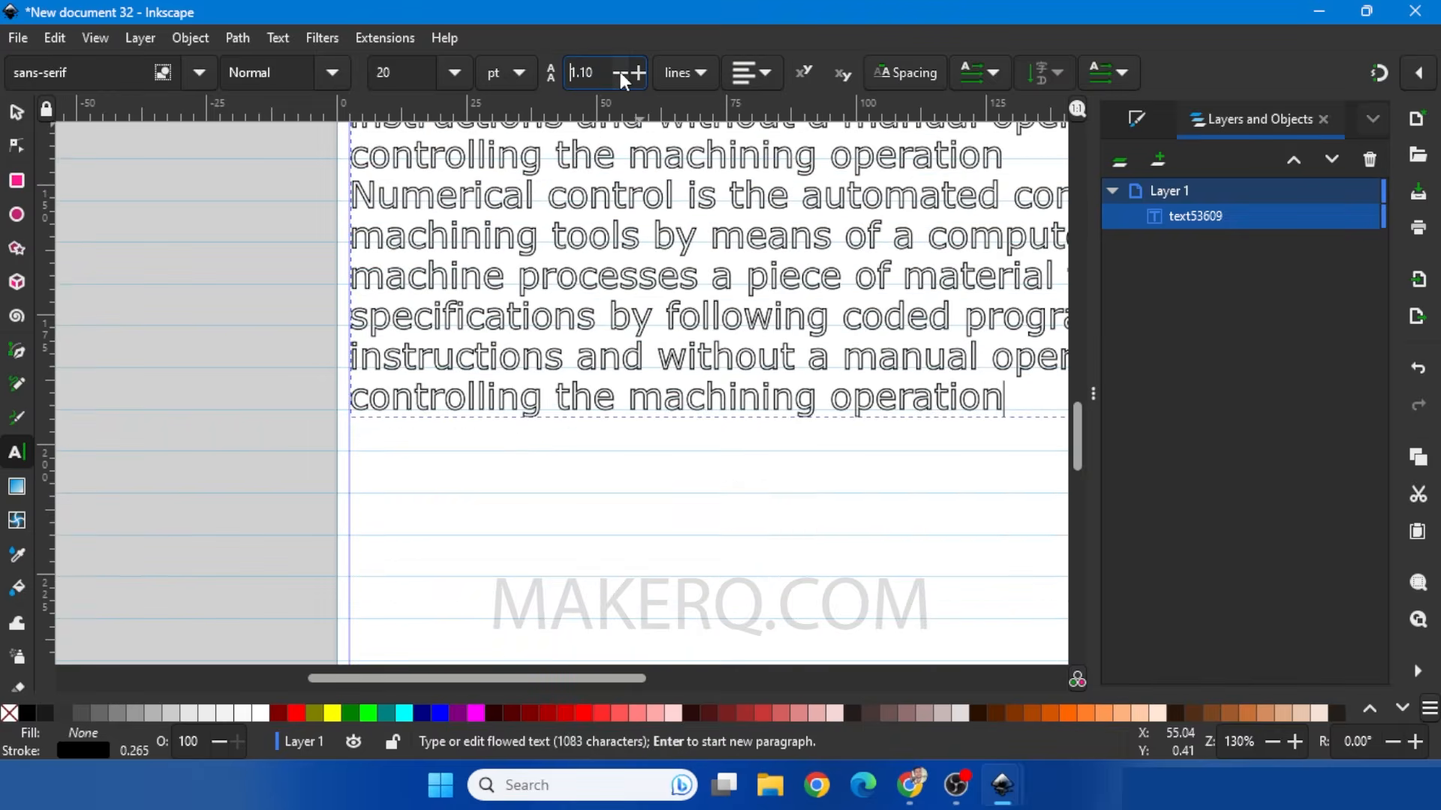
pyautogui.click(619, 72)
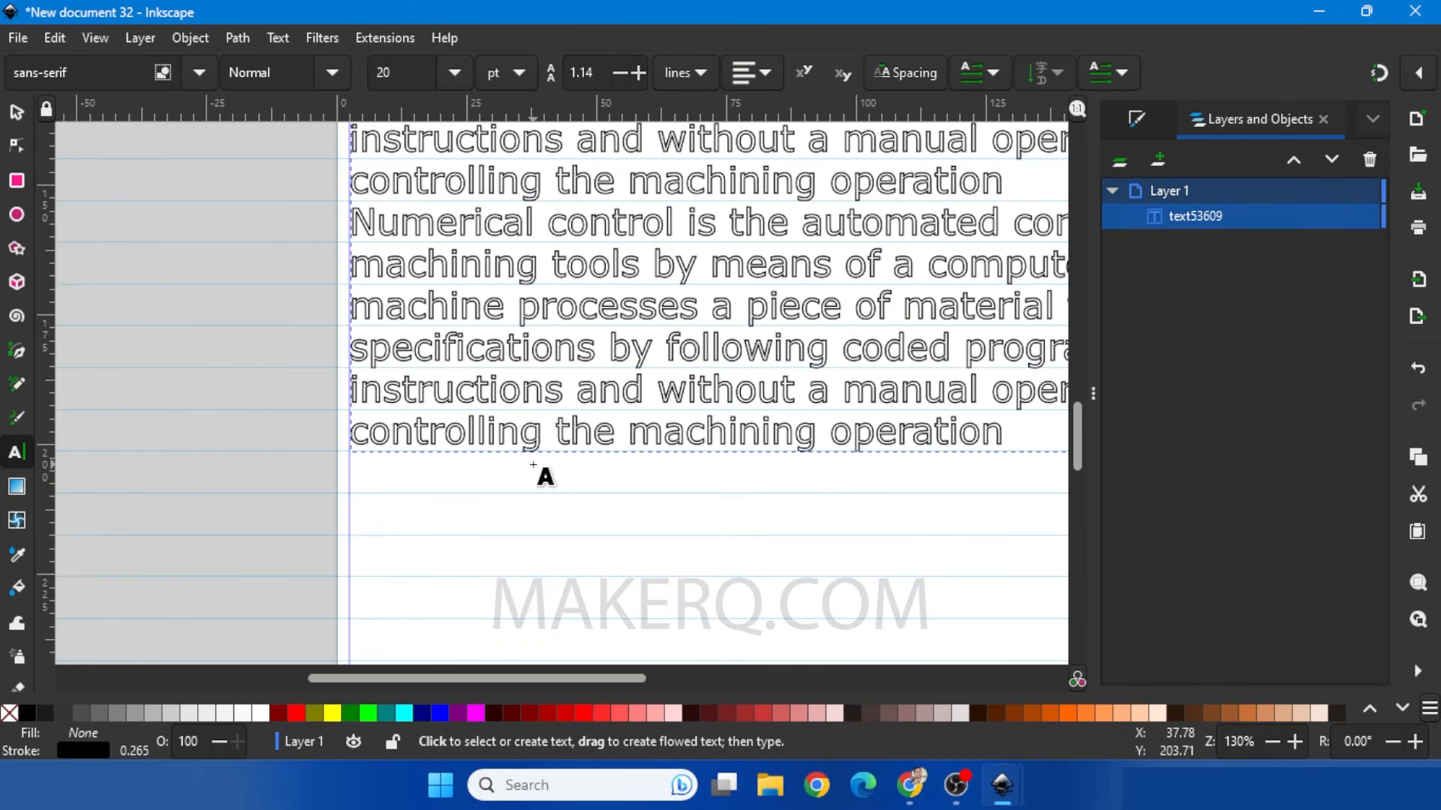
# Step: Move the text block slightly to about X 2.3 mm, Y 10.4 mm so its lines sit on the ruled grid
pyautogui.scroll(4, 545, 476)
pyautogui.scroll(3, 545, 476)
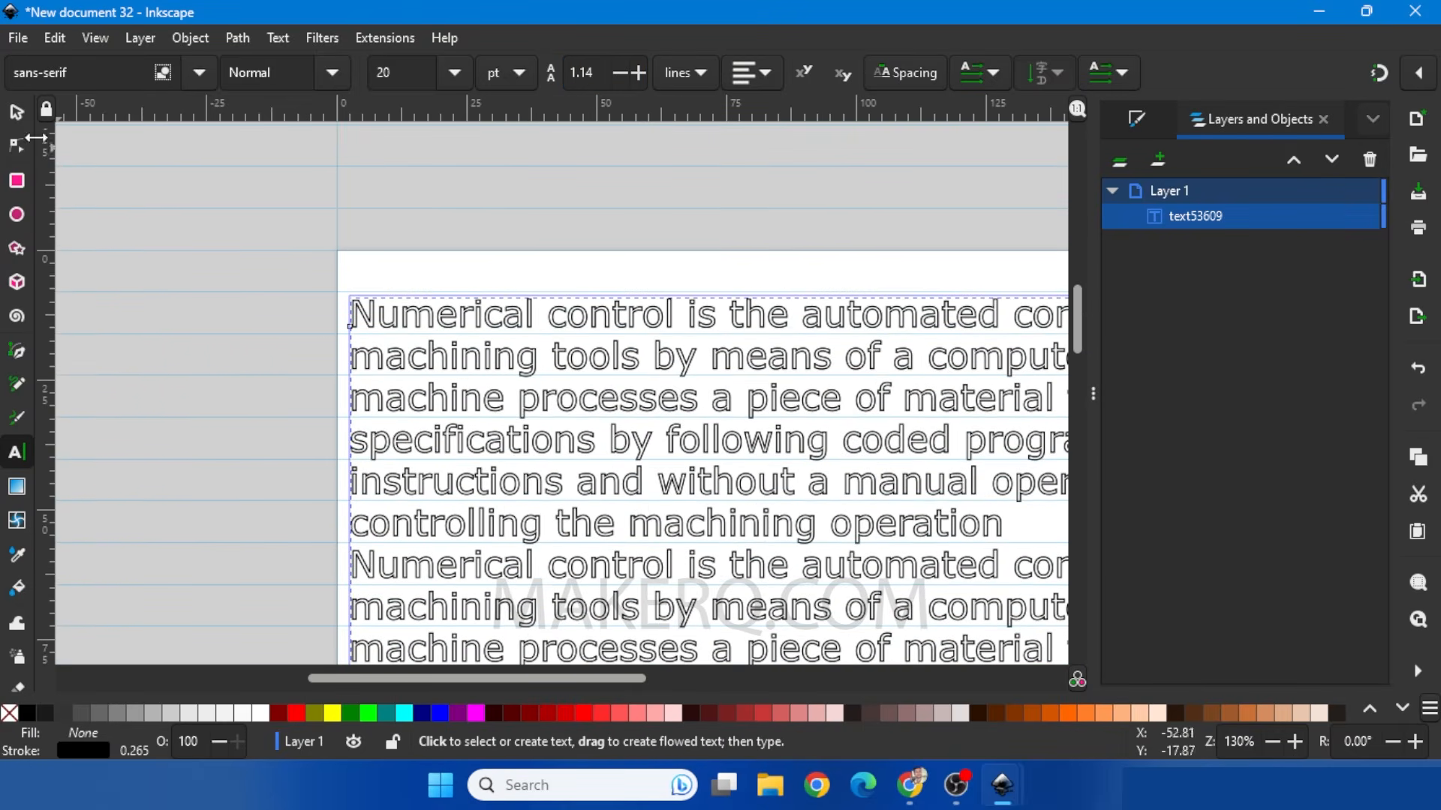
pyautogui.click(17, 114)
pyautogui.scroll(-2, 372, 252)
pyautogui.scroll(4, 361, 231)
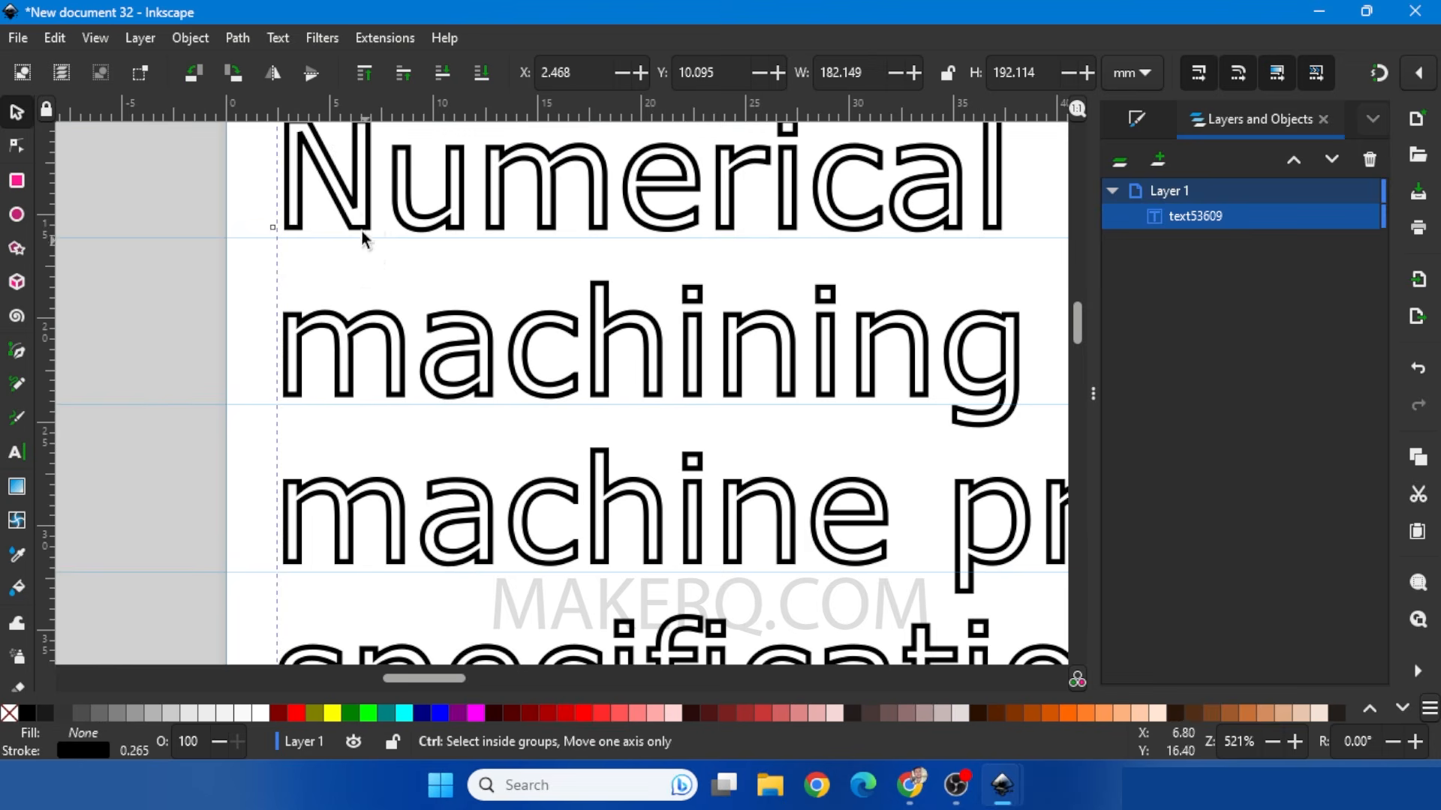
pyautogui.moveTo(362, 187); pyautogui.dragTo(360, 191)
pyautogui.scroll(-7, 355, 233)
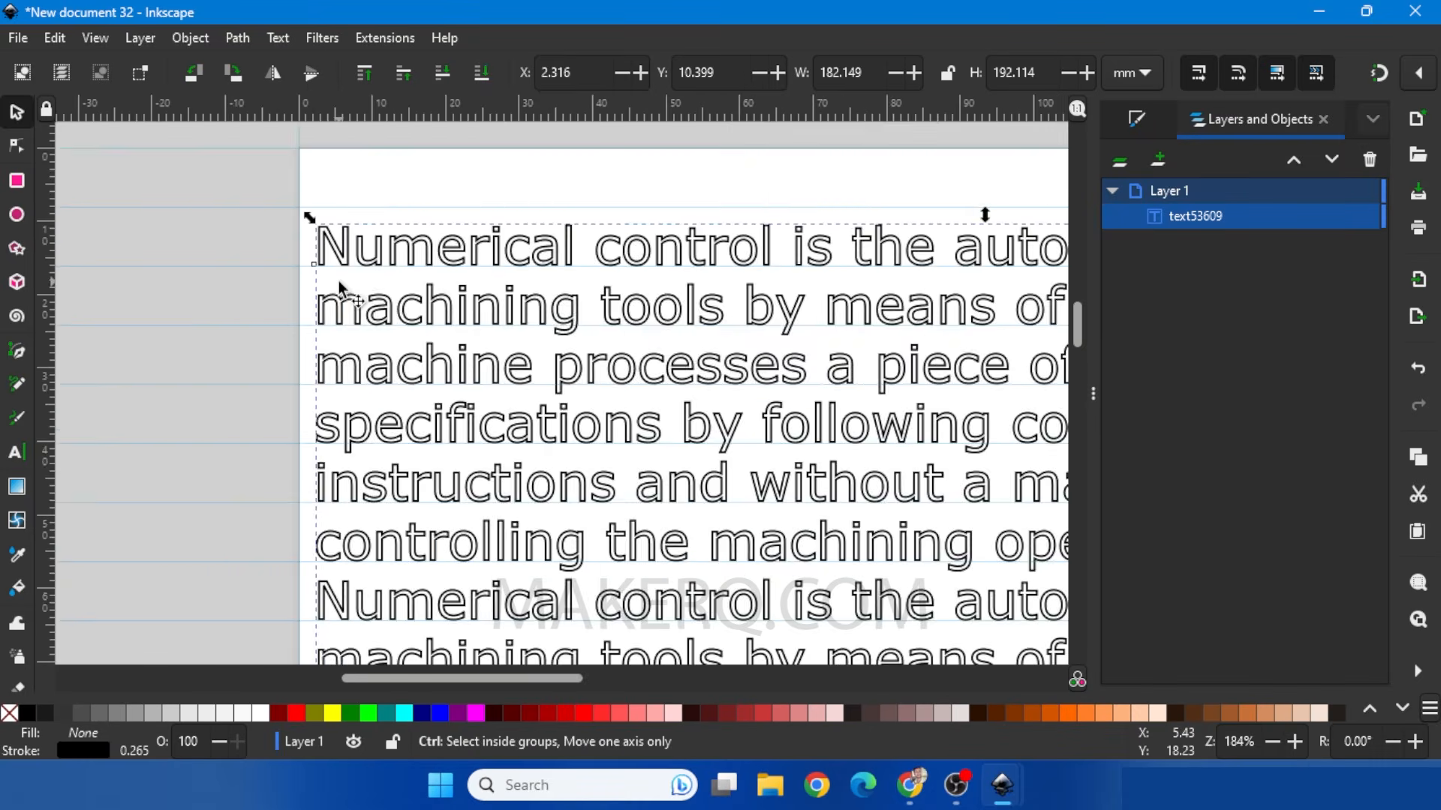
# Step: Convert the ruled-page text block to single-line strokes with Hershey Text, using the EMS Allure font face
pyautogui.scroll(-1, 340, 281)
pyautogui.scroll(7, 498, 433)
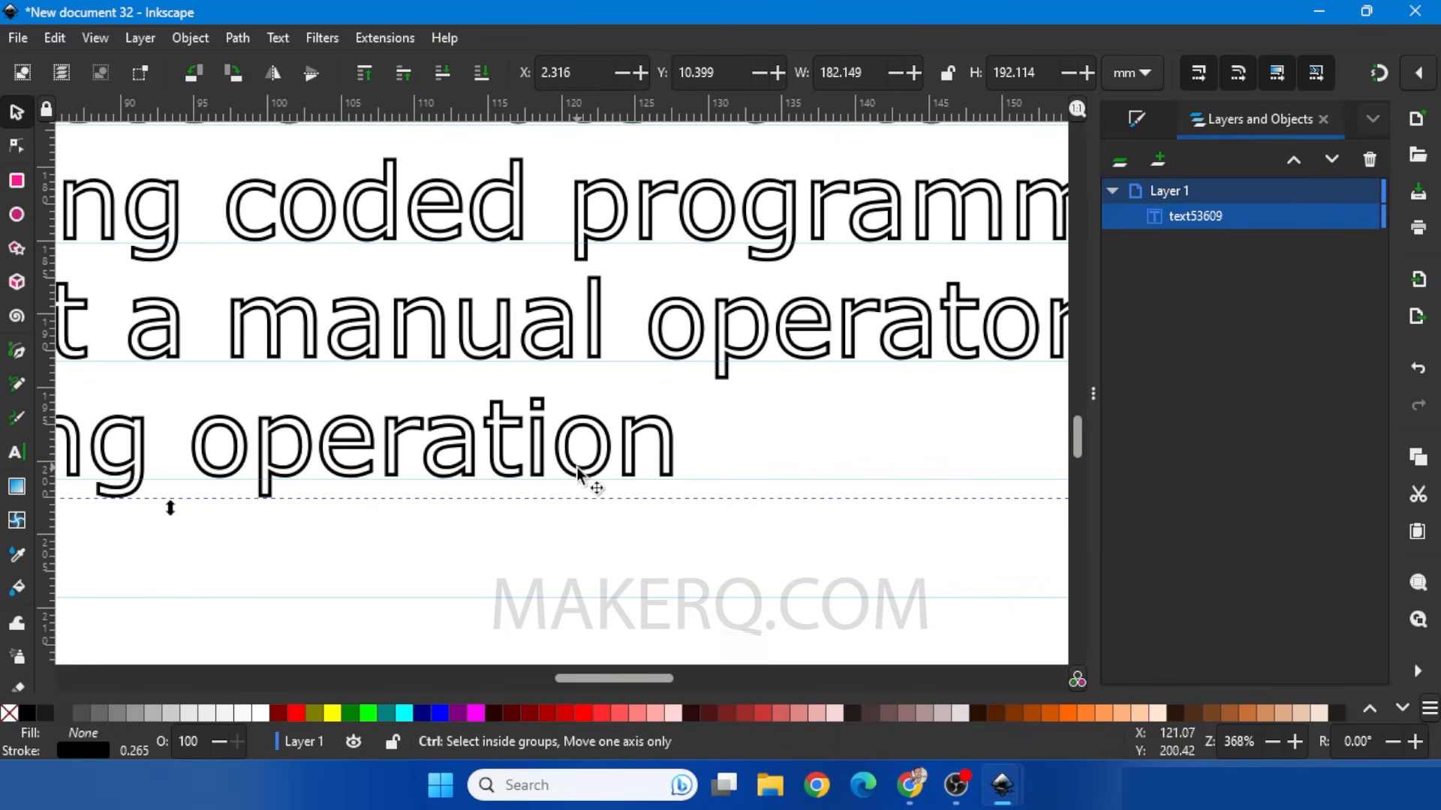
pyautogui.scroll(-6, 617, 480)
pyautogui.scroll(1, 646, 490)
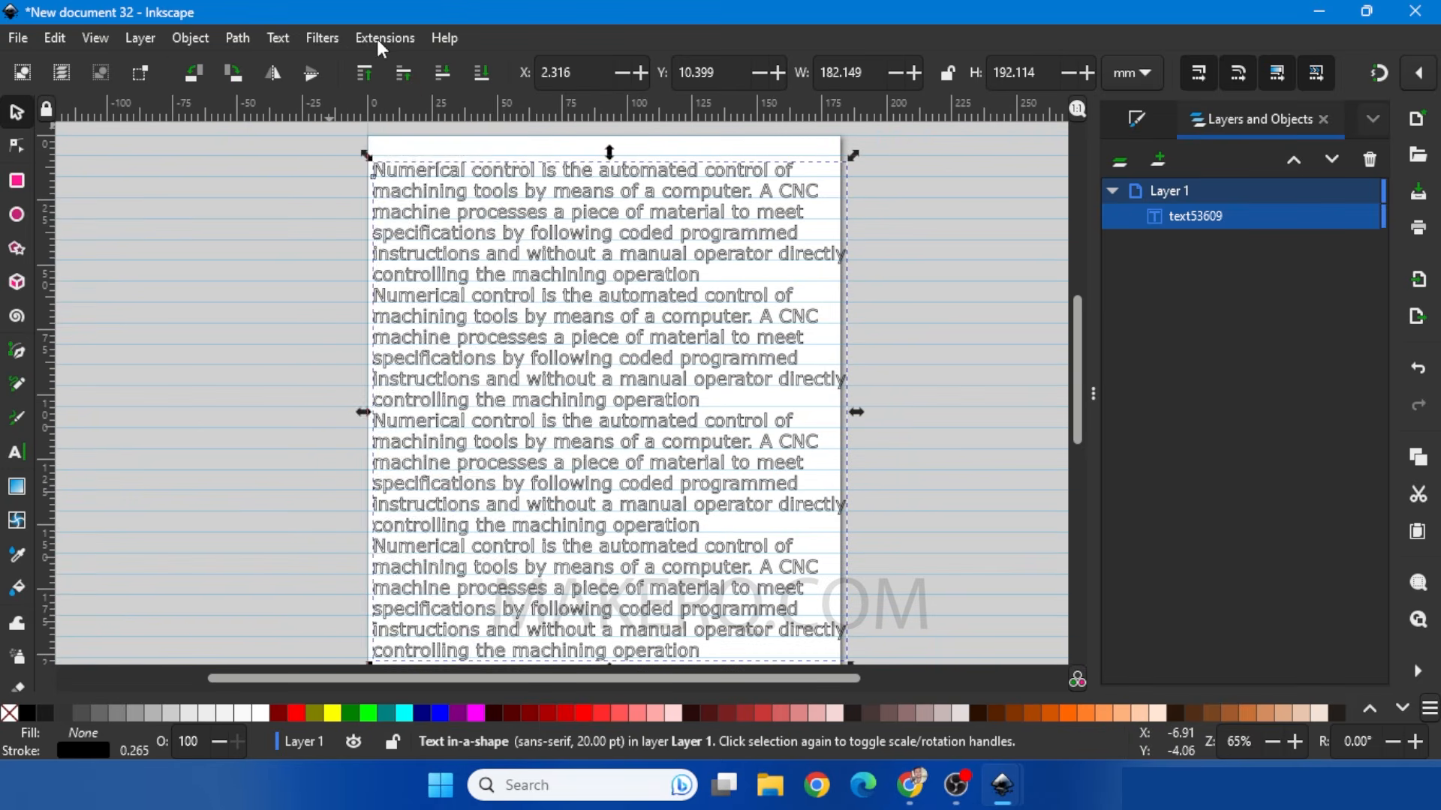
pyautogui.click(379, 39)
pyautogui.moveTo(424, 171)
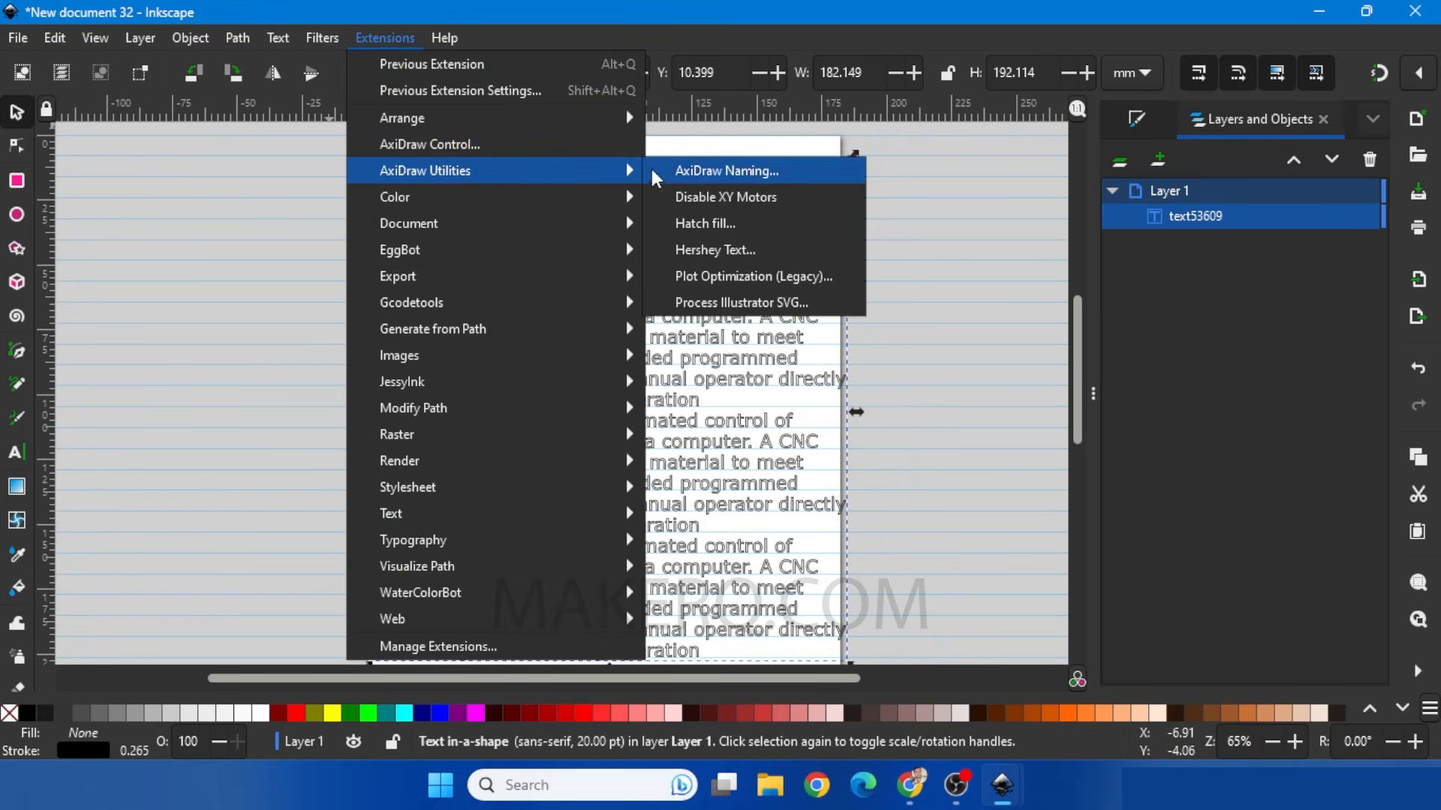
pyautogui.click(708, 252)
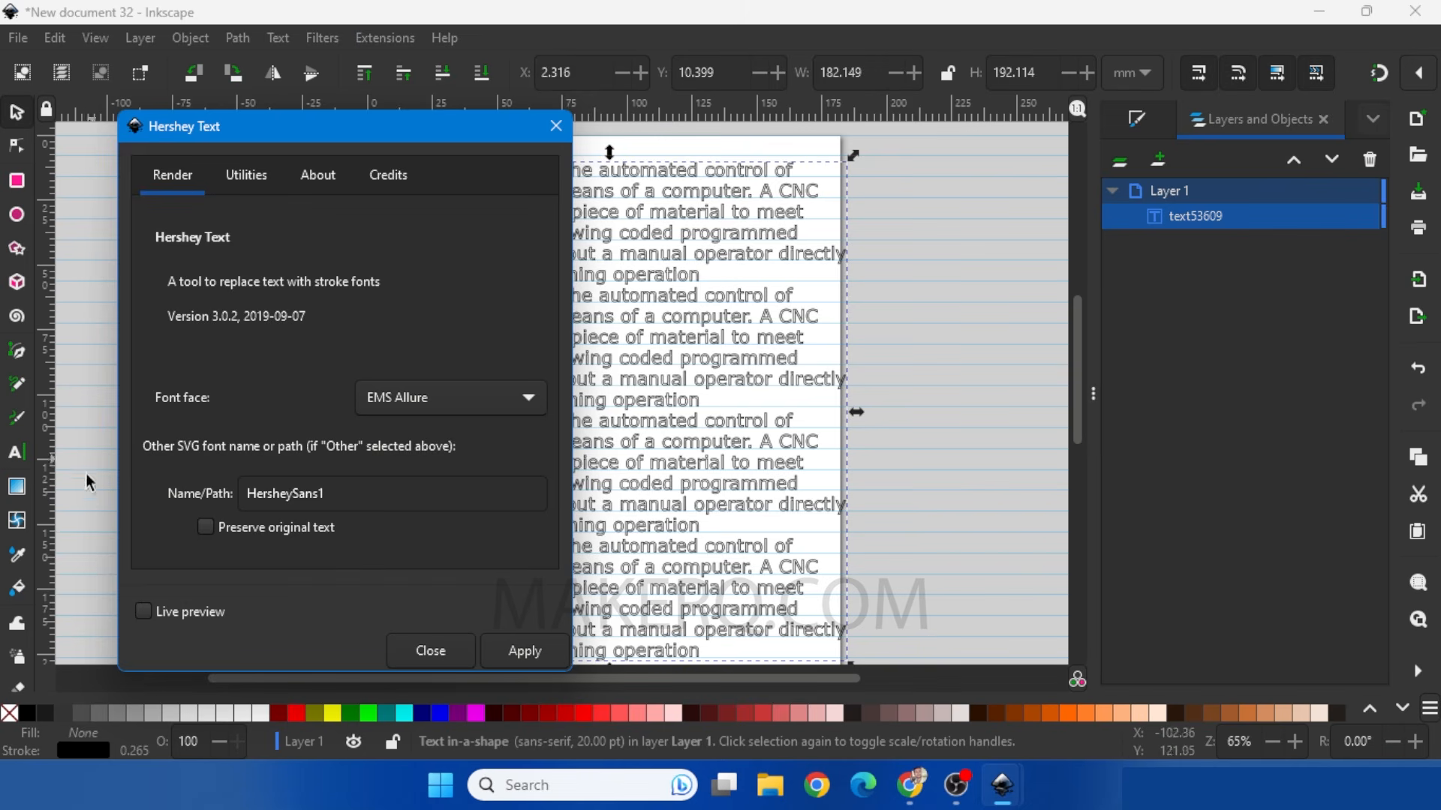
pyautogui.click(526, 649)
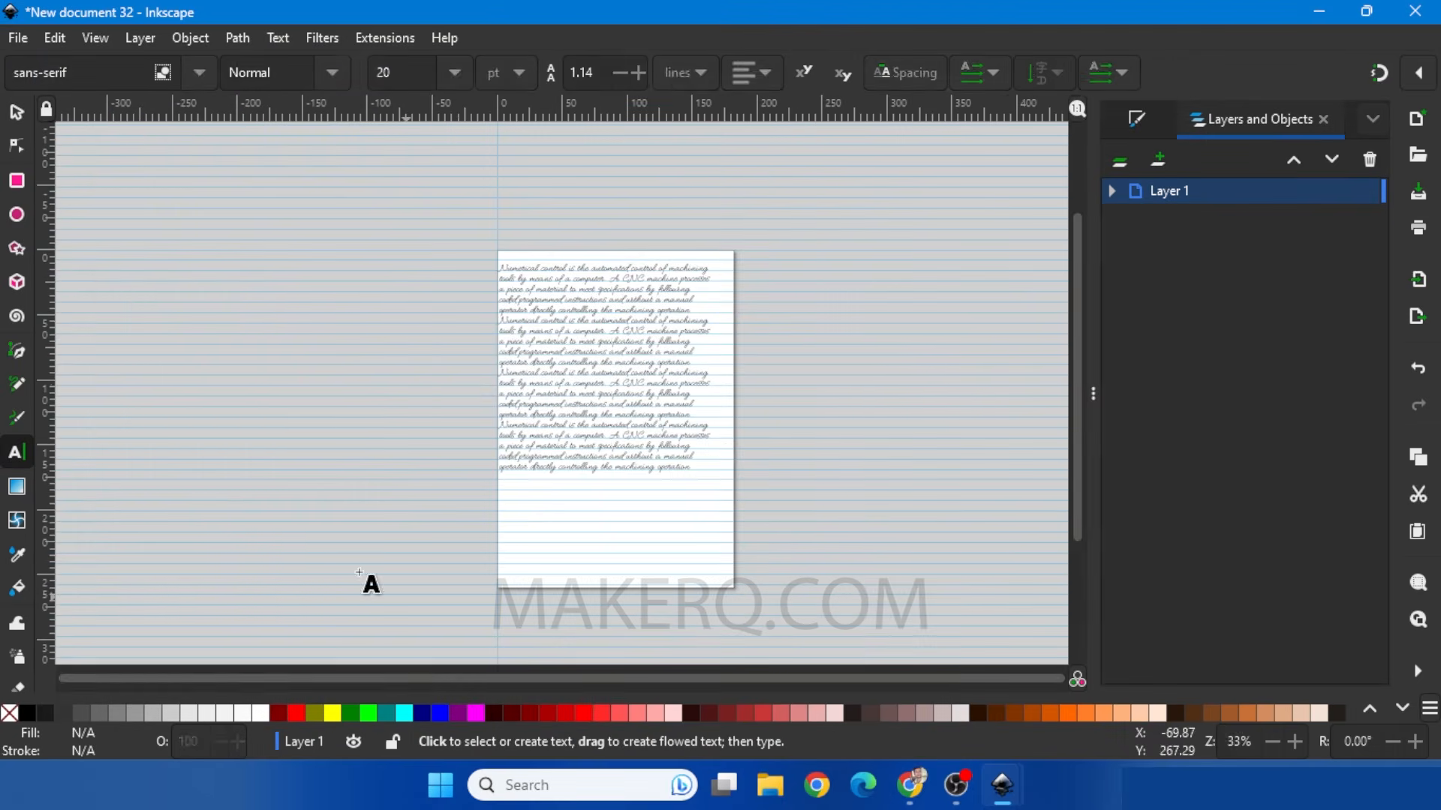
# Step: Run AxiDraw Control on the page of converted script text
pyautogui.scroll(5, 614, 454)
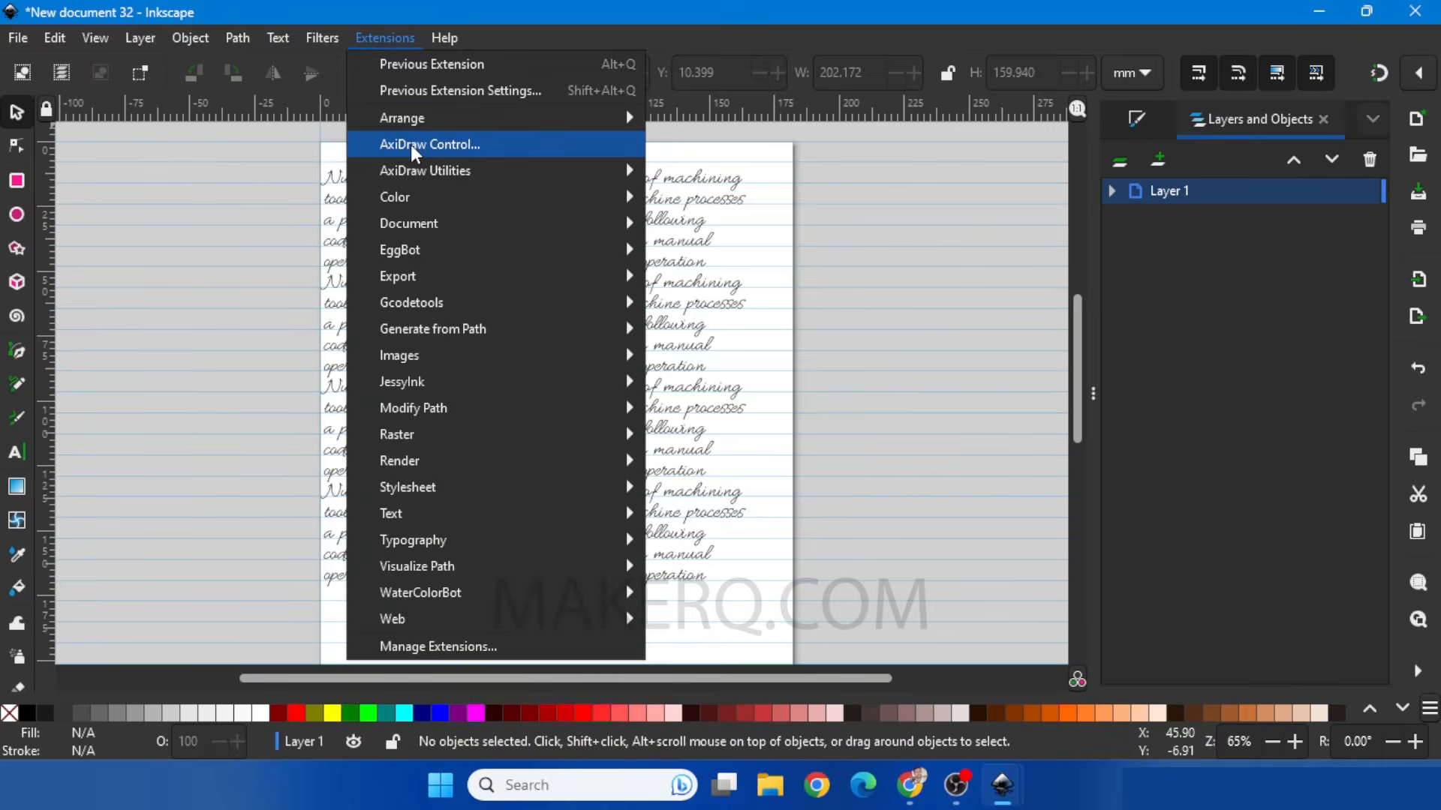
pyautogui.click(411, 146)
pyautogui.click(556, 546)
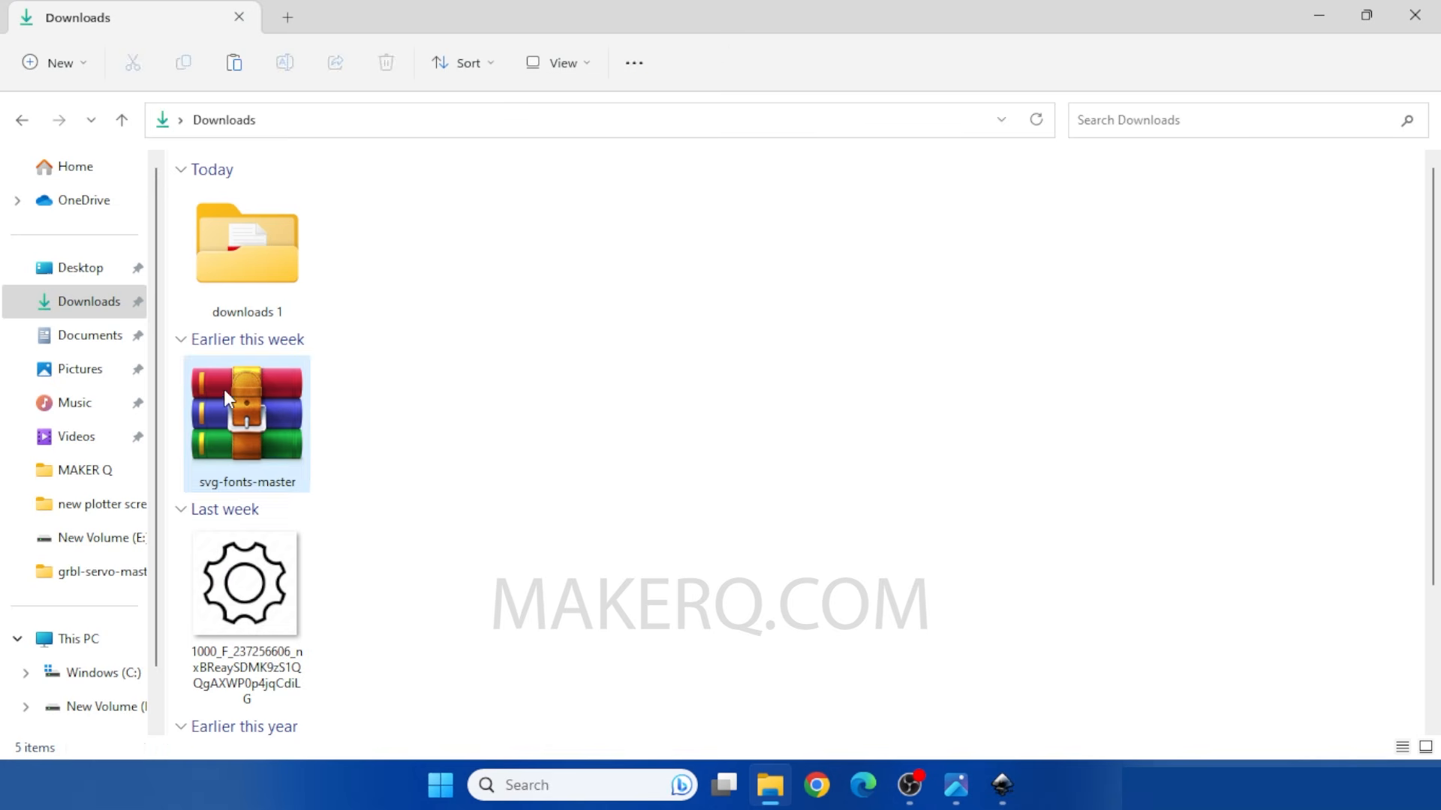
# Step: Extract the svg-fonts-master archive in the Downloads folder
pyautogui.rightClick(222, 394)
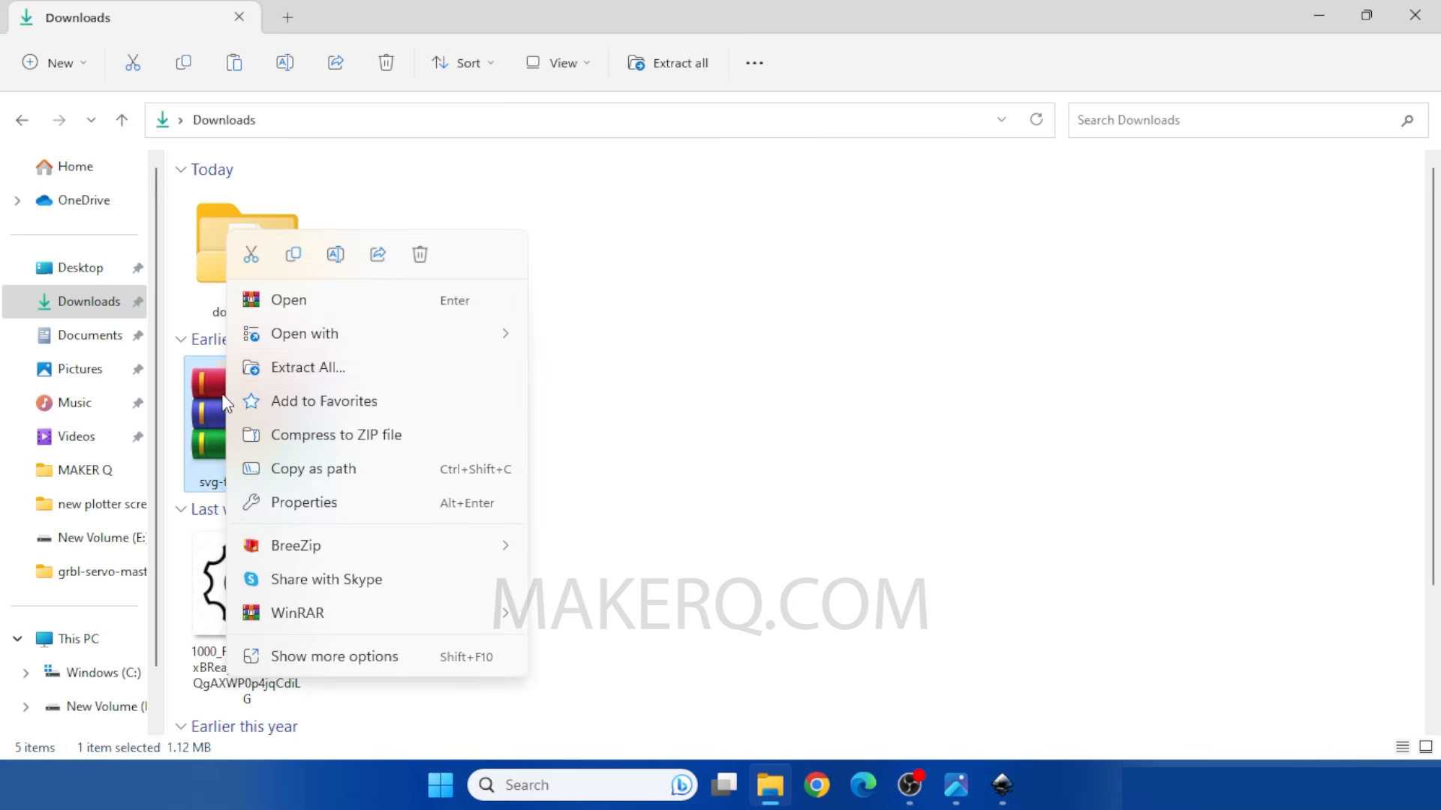
pyautogui.click(322, 368)
pyautogui.click(907, 594)
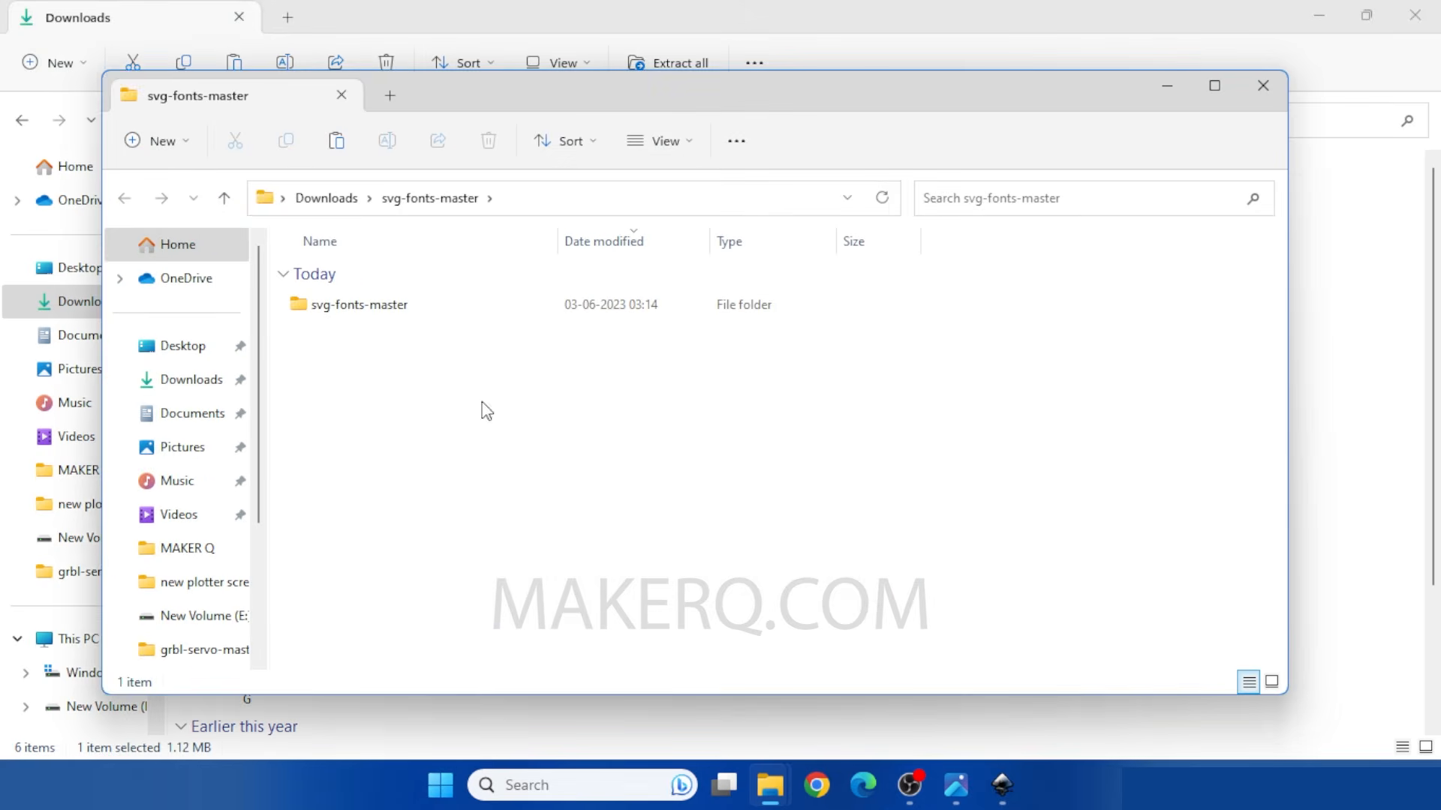
# Step: Open the extracted inner svg-fonts-master folder and look at the font samples in samples2.png
pyautogui.doubleClick(438, 306)
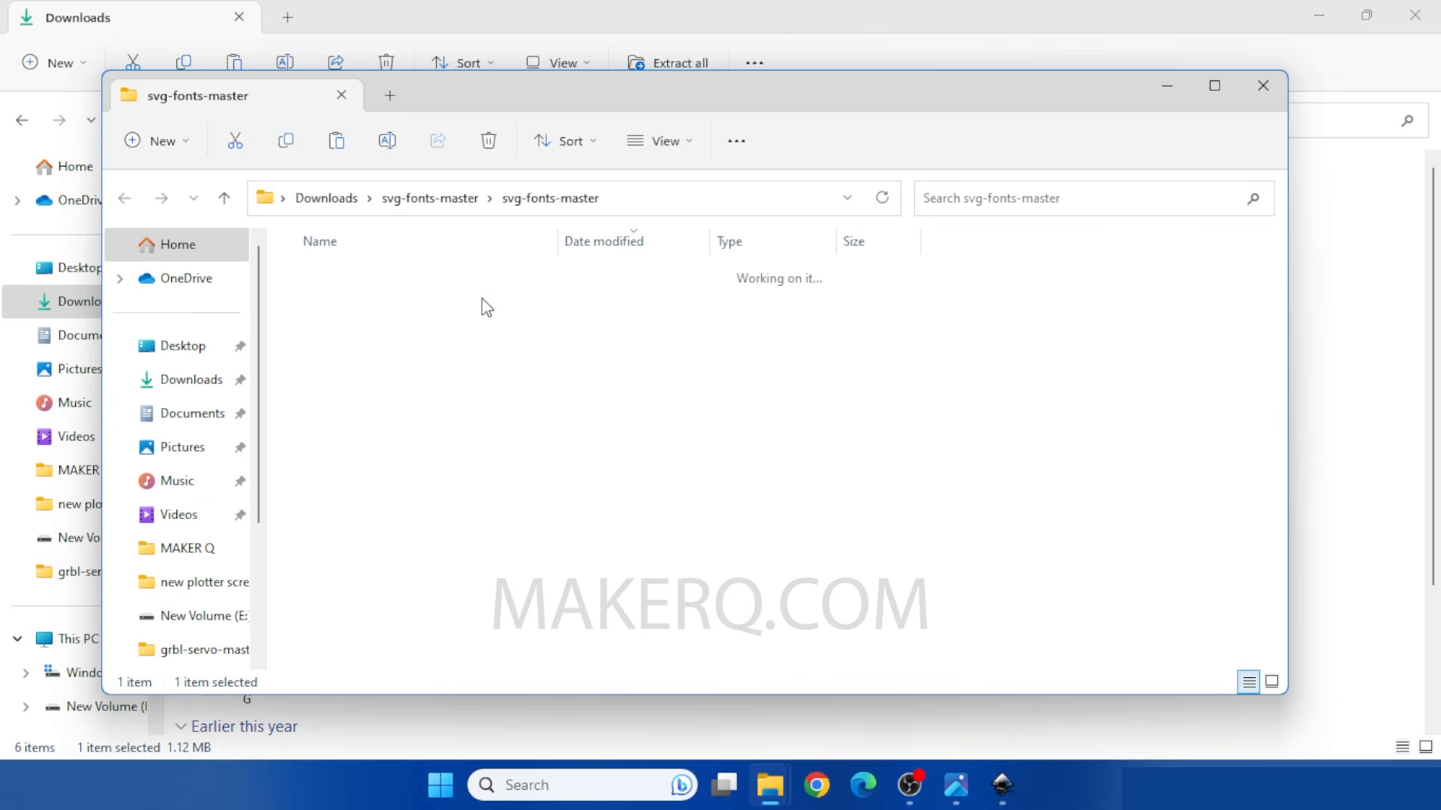
pyautogui.click(1215, 85)
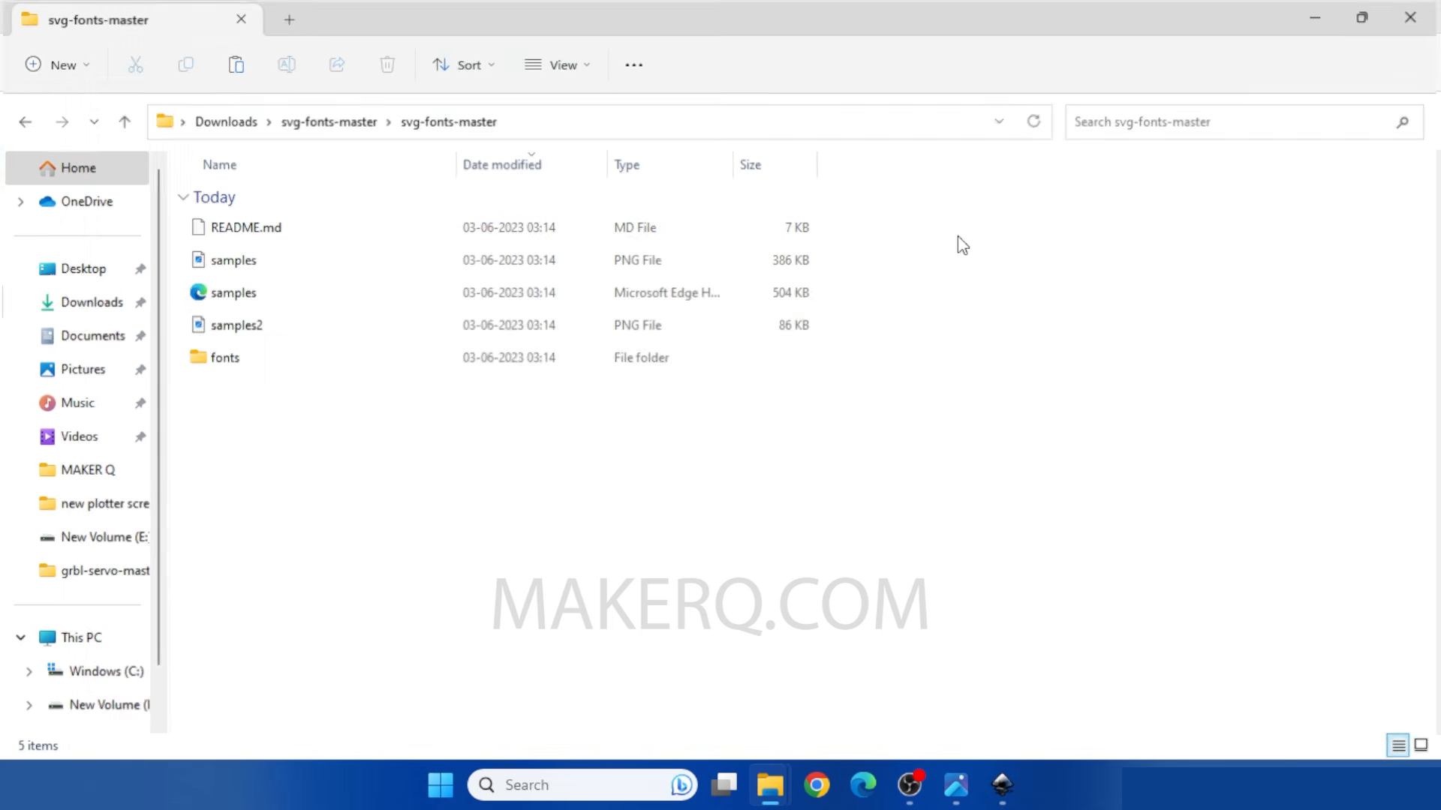
pyautogui.doubleClick(323, 339)
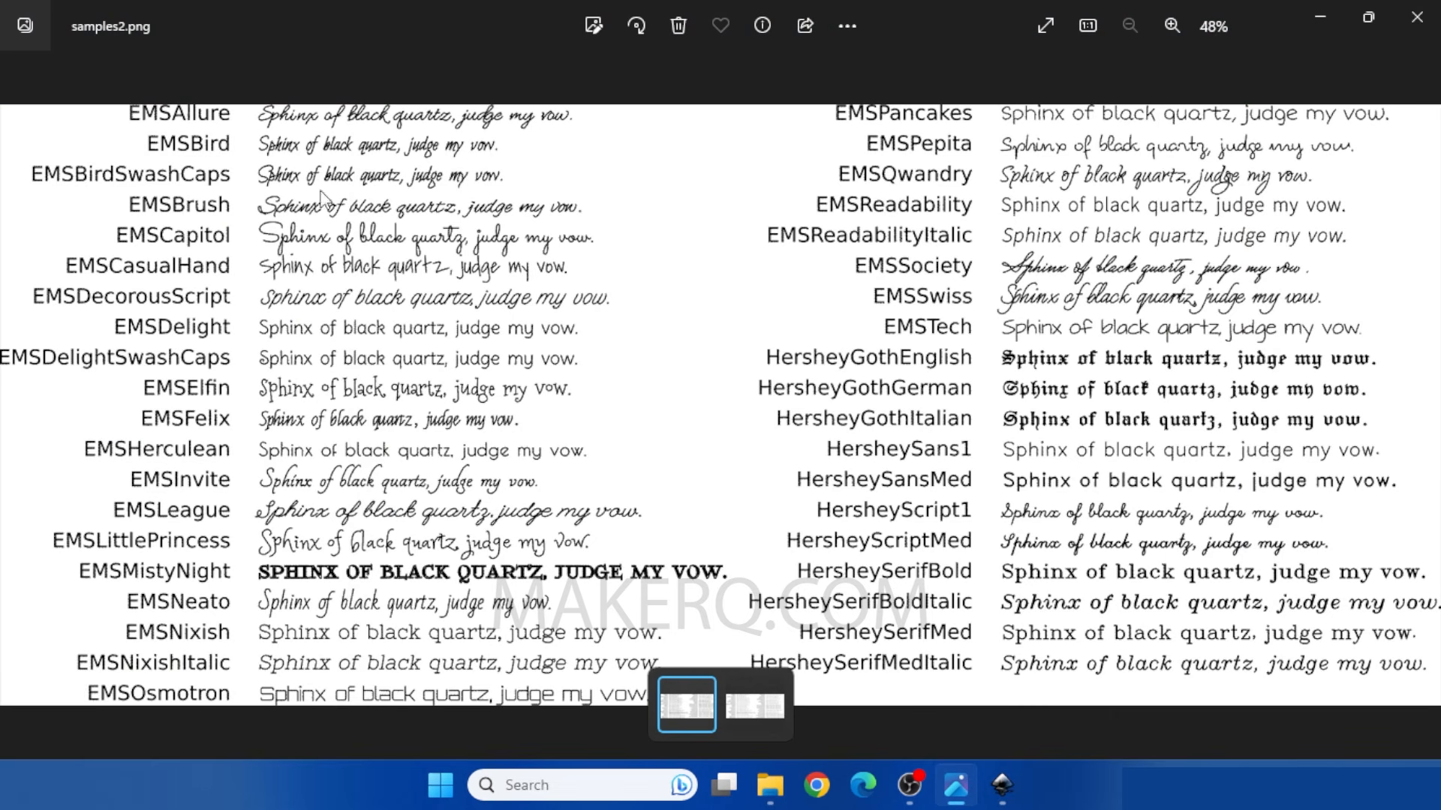
pyautogui.click(1321, 13)
# Step: Copy the Inkscape extensions folder path from the System preferences in Inkscape
pyautogui.click(57, 37)
pyautogui.click(106, 727)
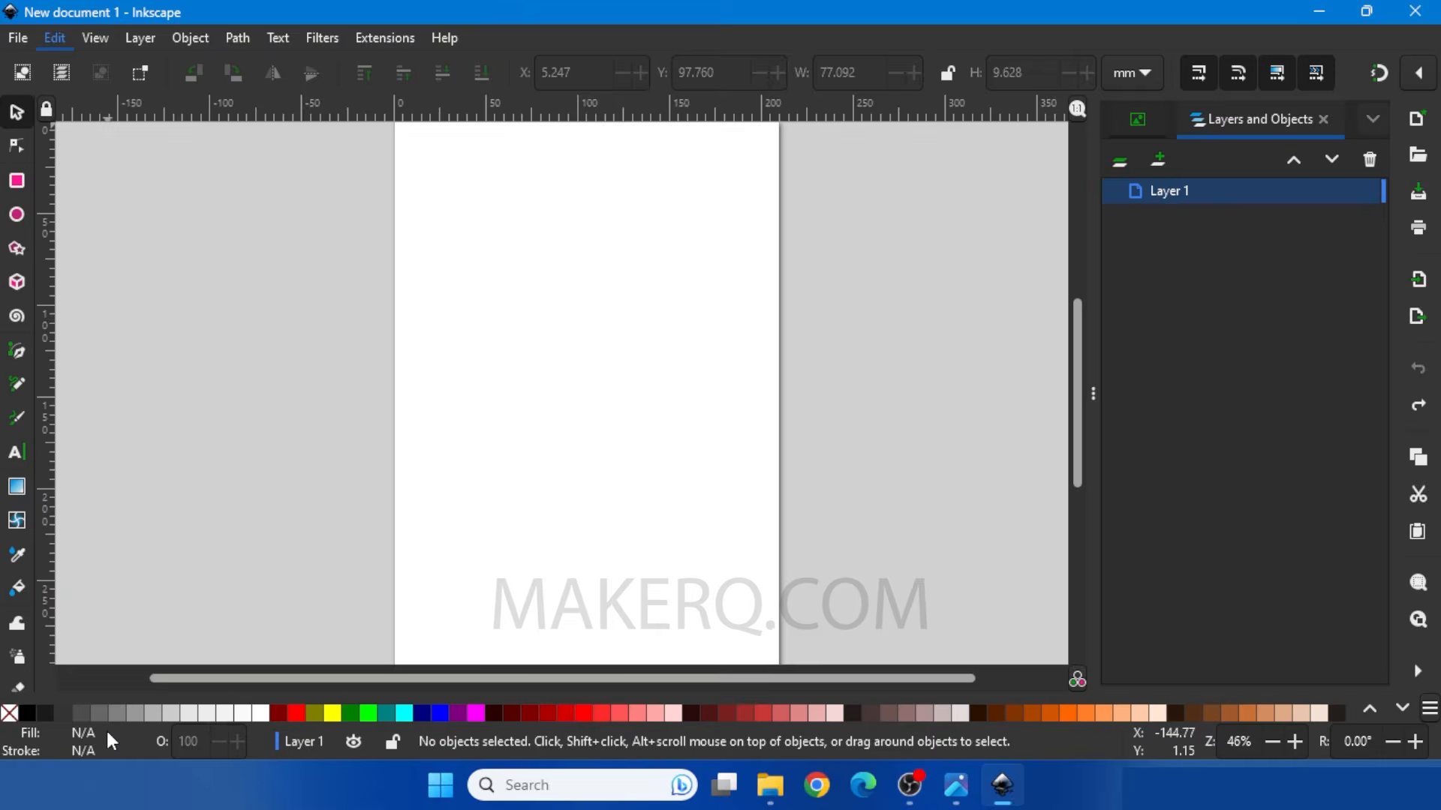
pyautogui.click(108, 636)
pyautogui.scroll(-5, 465, 483)
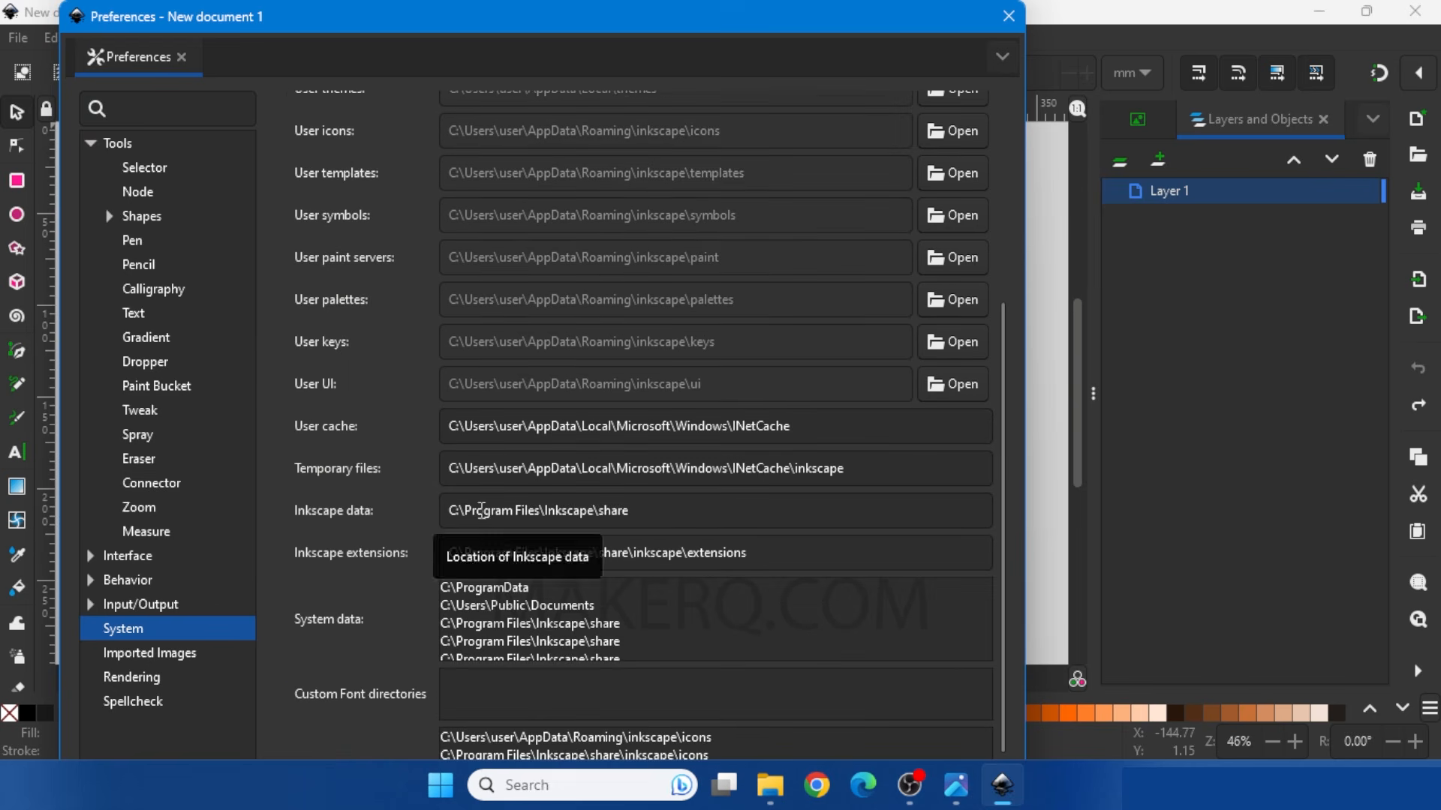
pyautogui.moveTo(747, 550); pyautogui.dragTo(452, 561)
pyautogui.rightClick(460, 554)
pyautogui.click(503, 598)
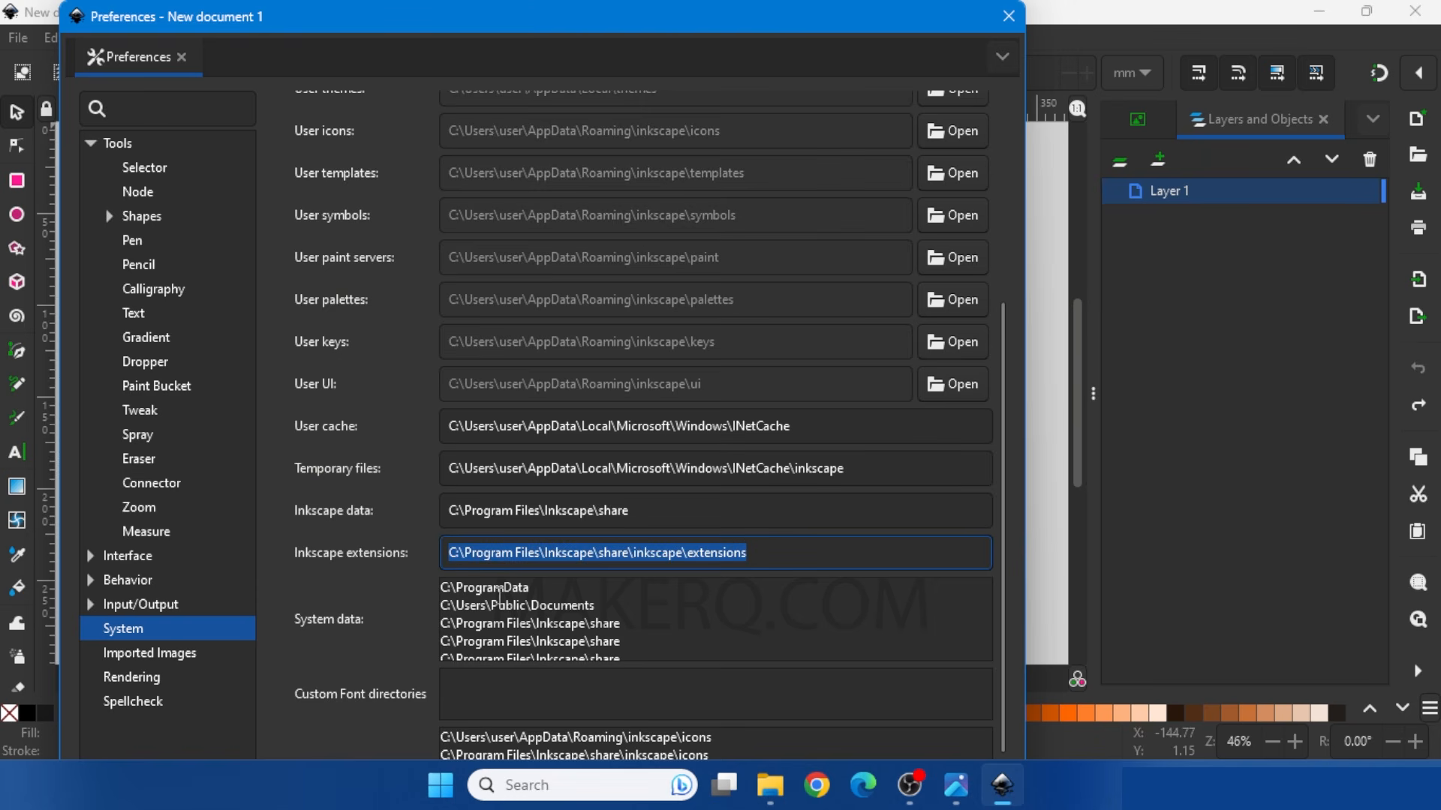
# Step: Open the copied Inkscape extensions path in the File Explorer window showing Downloads
pyautogui.click(769, 785)
pyautogui.click(752, 739)
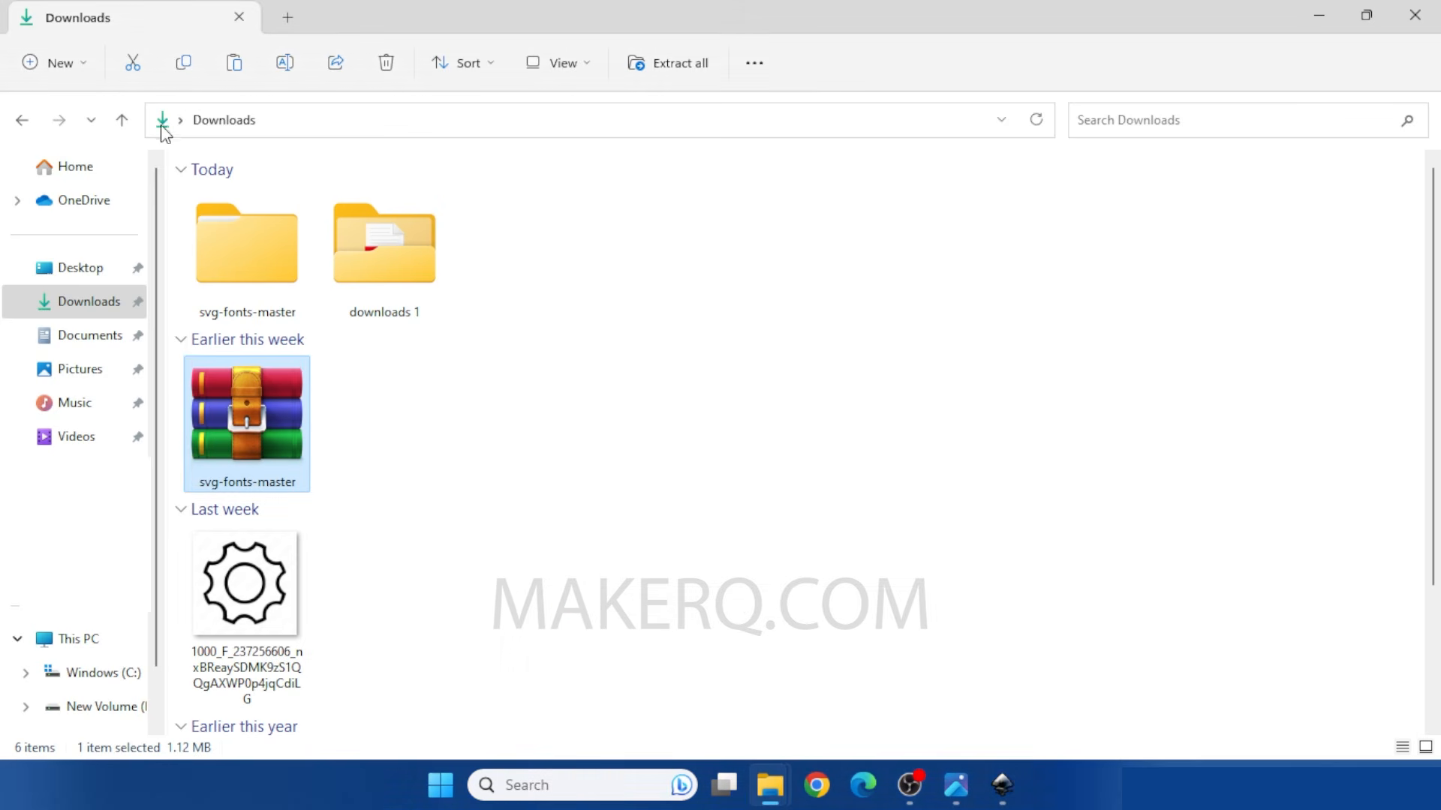
pyautogui.click(160, 124)
pyautogui.rightClick(204, 123)
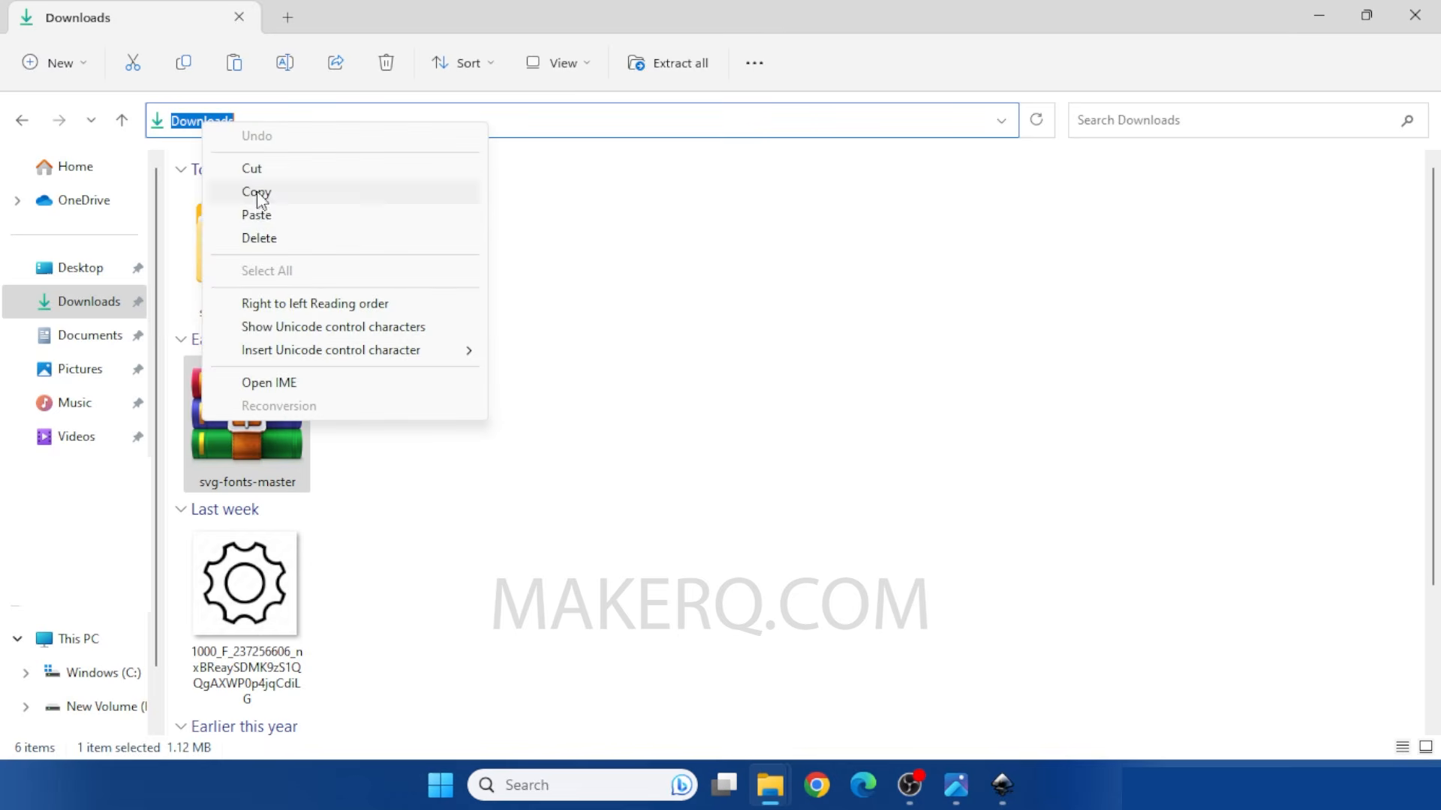
pyautogui.click(259, 213)
pyautogui.click(1045, 126)
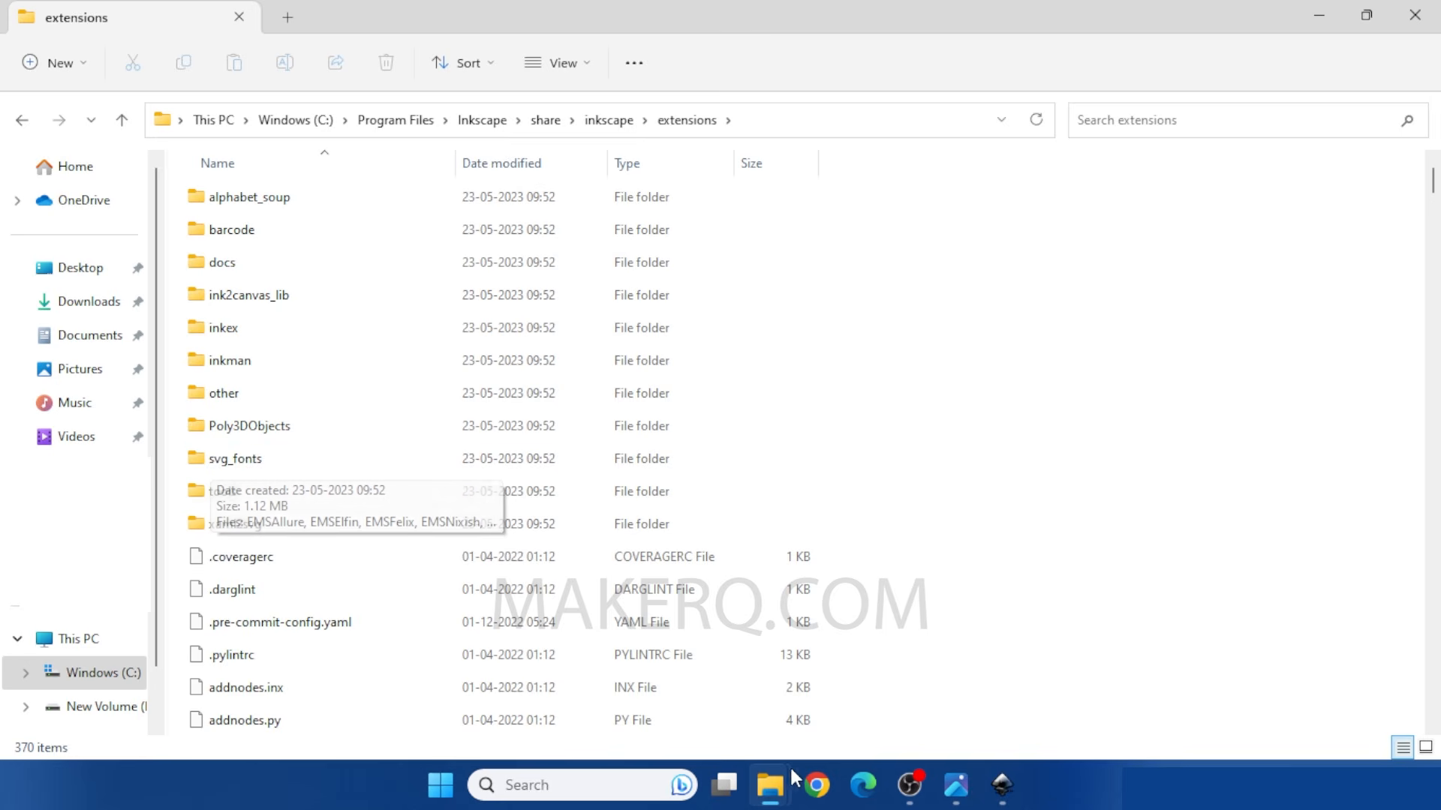
# Step: Copy all files from the EMS folder inside the extracted svg-fonts-master fonts folder
pyautogui.moveTo(784, 790)
pyautogui.click(882, 679)
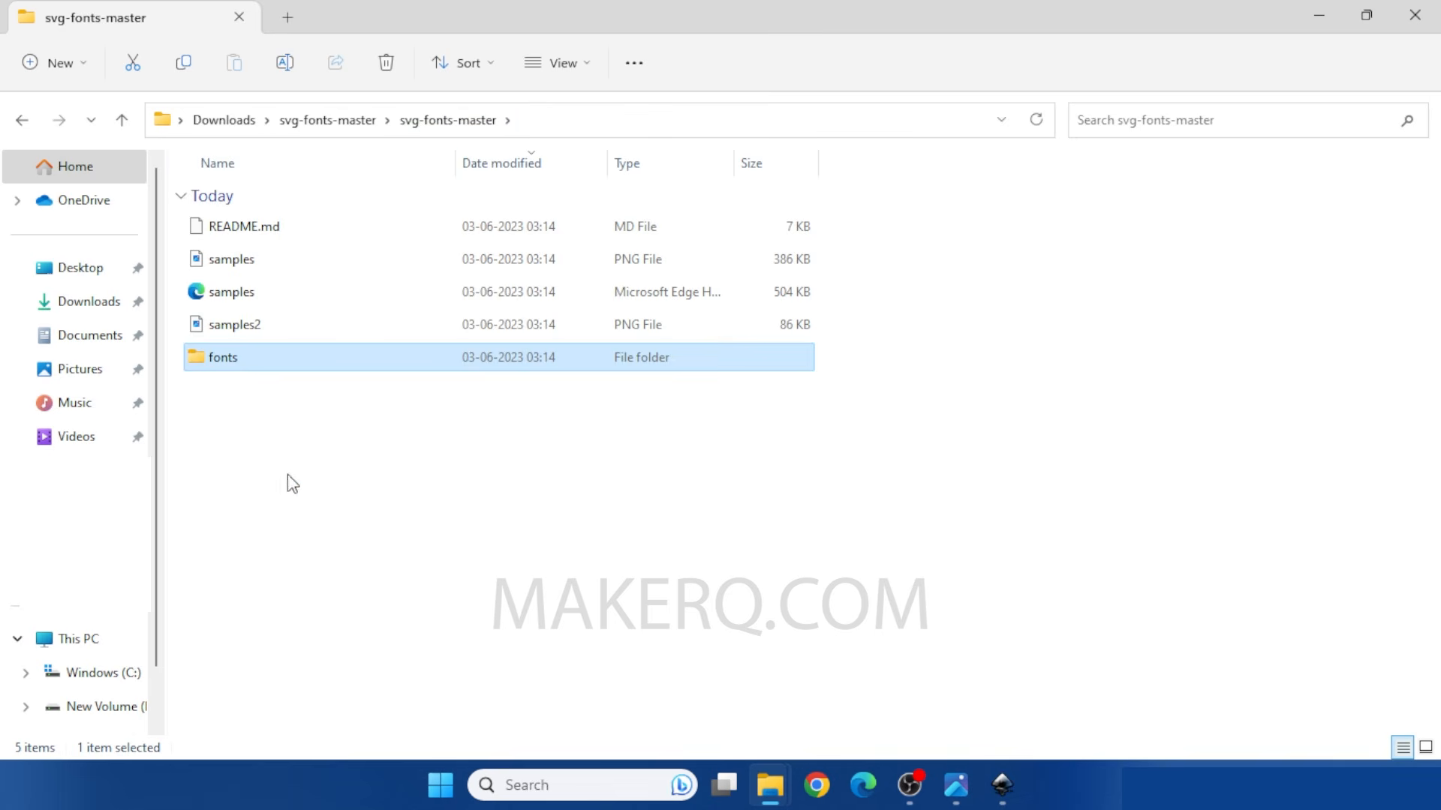
pyautogui.doubleClick(300, 362)
pyautogui.doubleClick(300, 261)
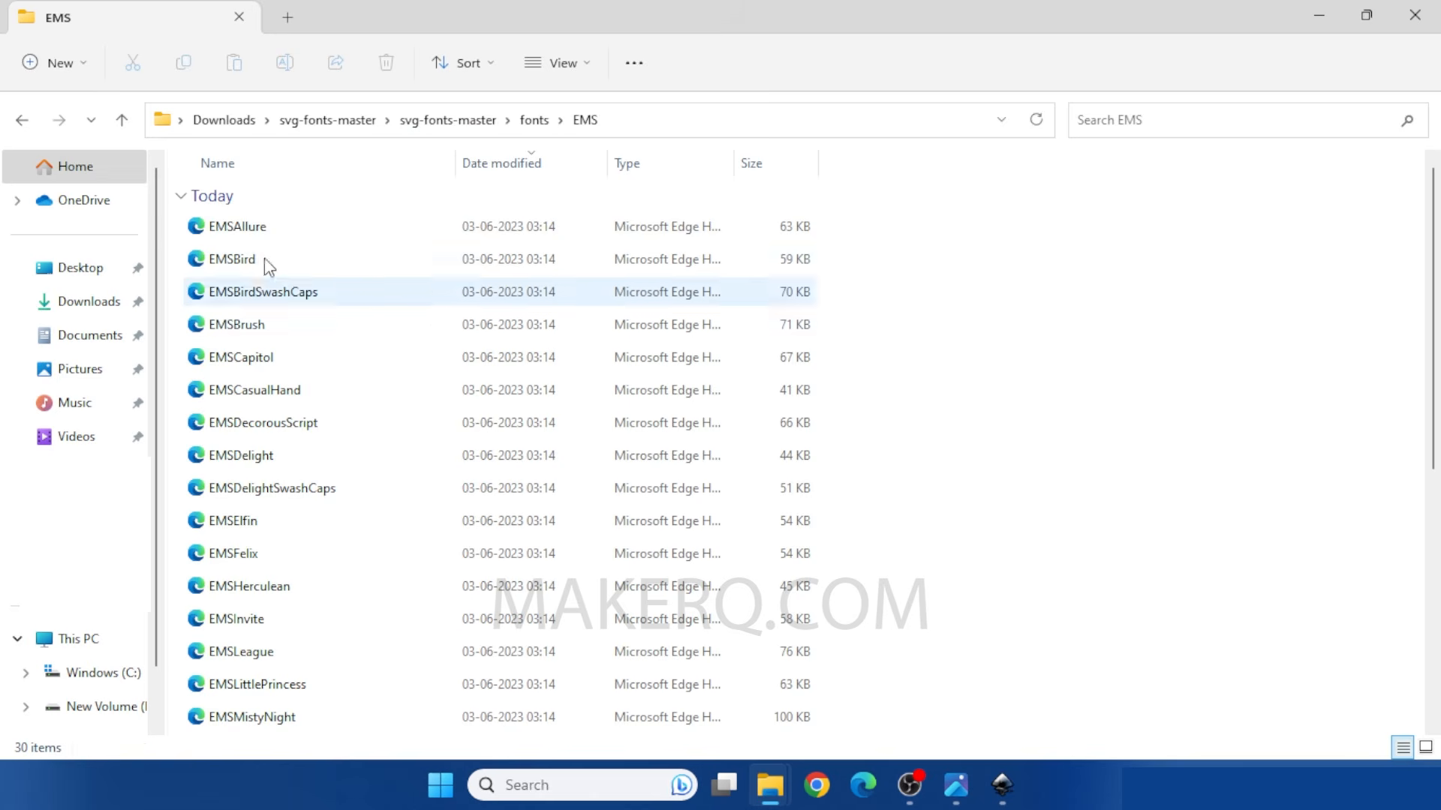
pyautogui.moveTo(180, 226); pyautogui.dragTo(550, 650)
pyautogui.rightClick(551, 555)
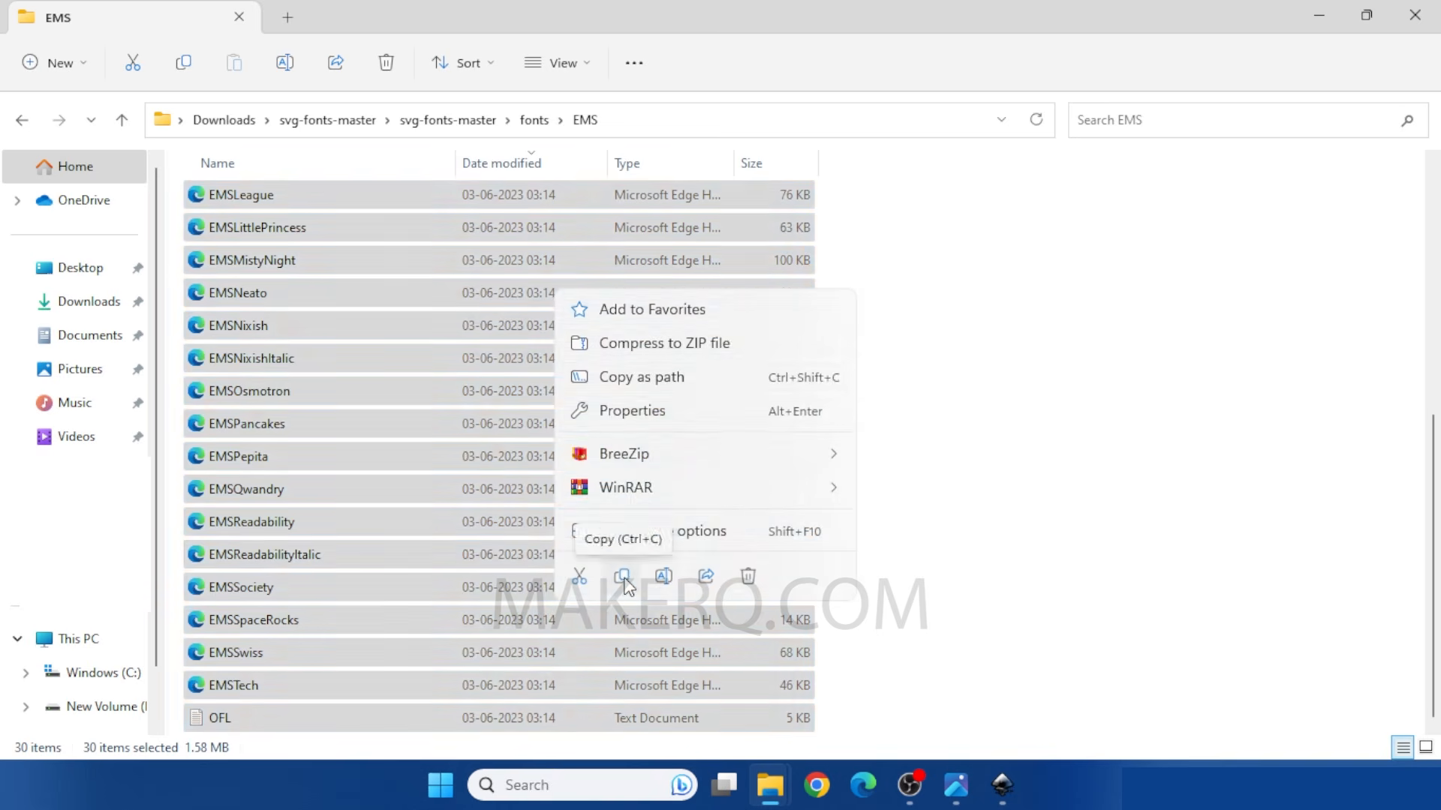
pyautogui.click(626, 587)
# Step: Paste the EMS fonts into svg_fonts inside the Inkscape extensions folder, skipping files that already exist
pyautogui.moveTo(771, 788)
pyautogui.click(691, 682)
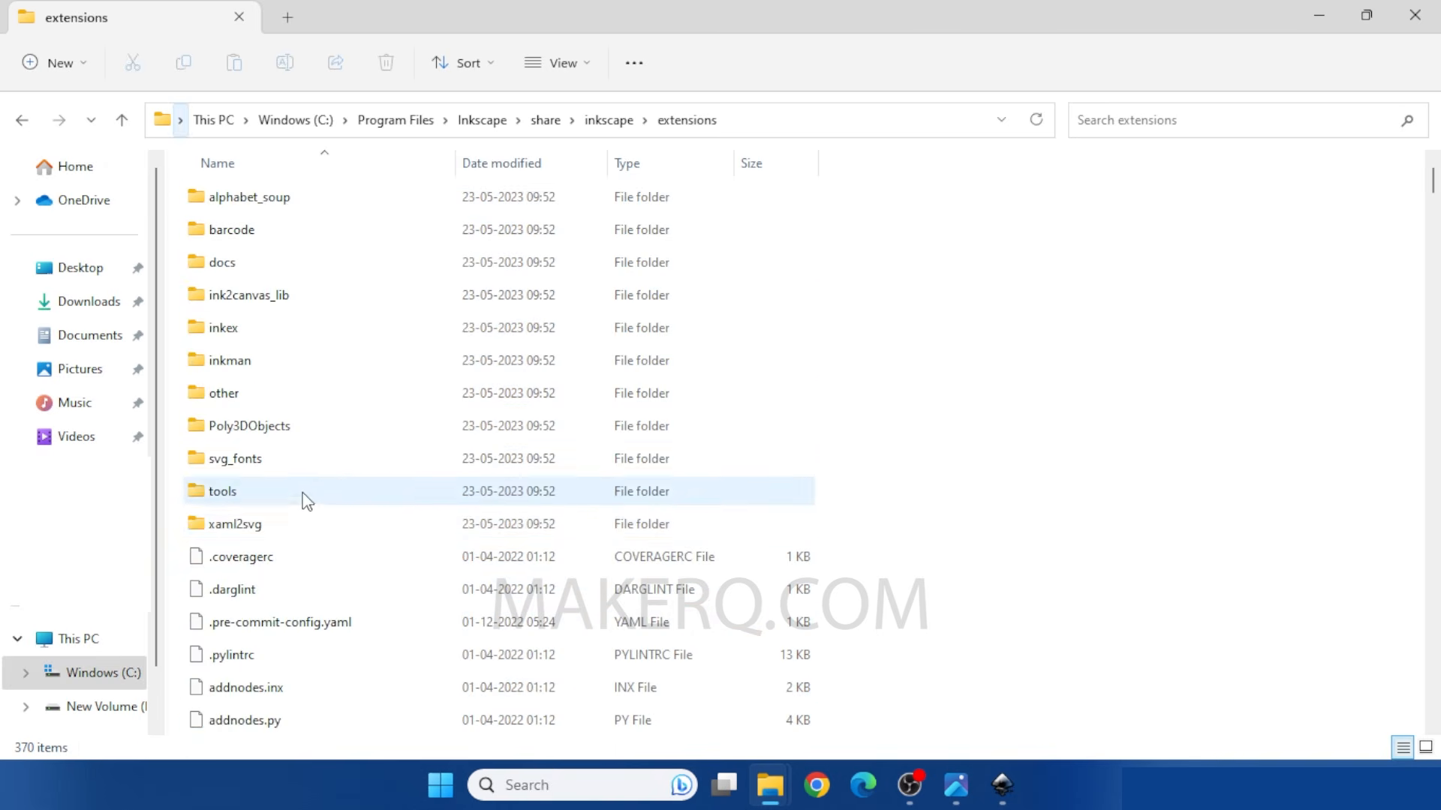
pyautogui.doubleClick(304, 461)
pyautogui.rightClick(980, 535)
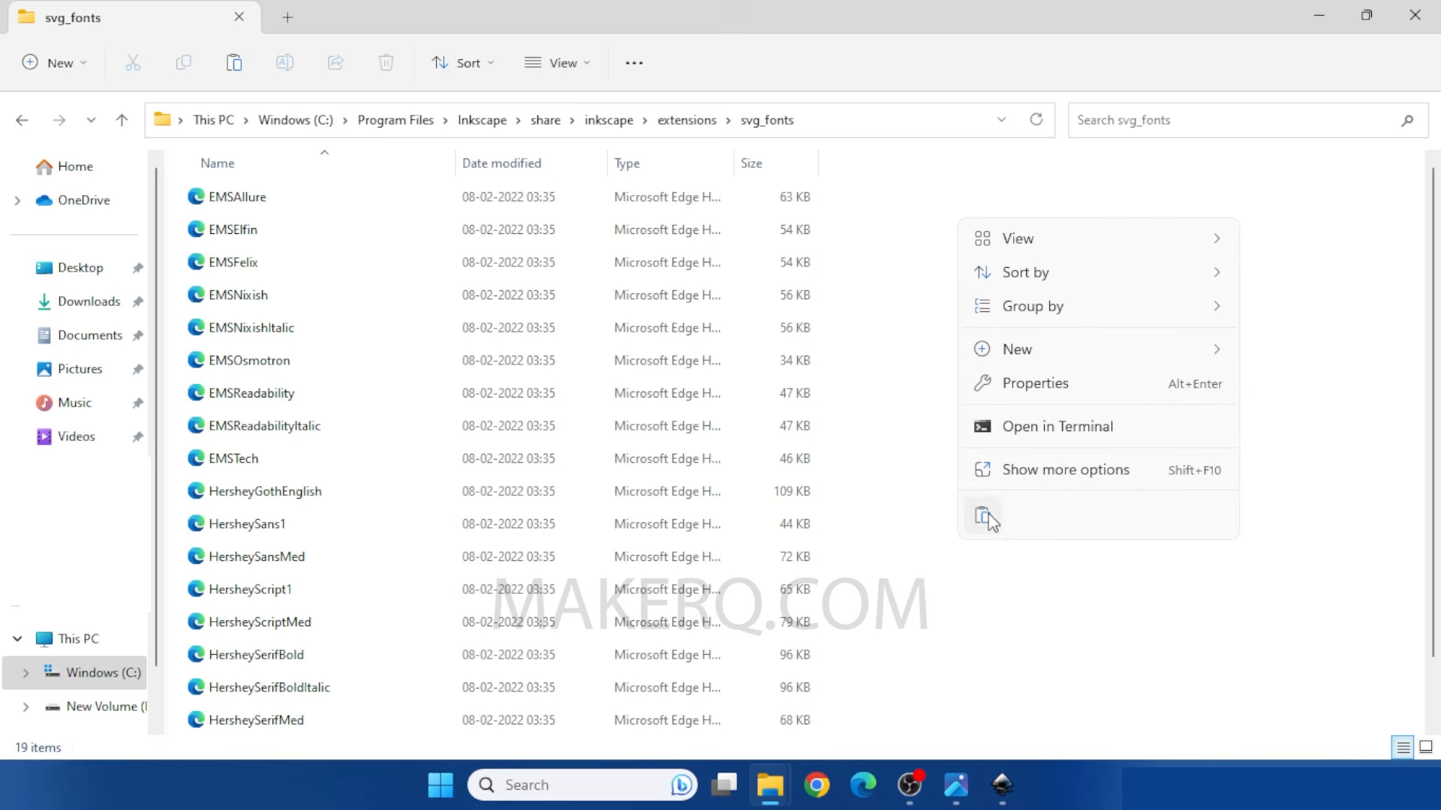
pyautogui.click(983, 516)
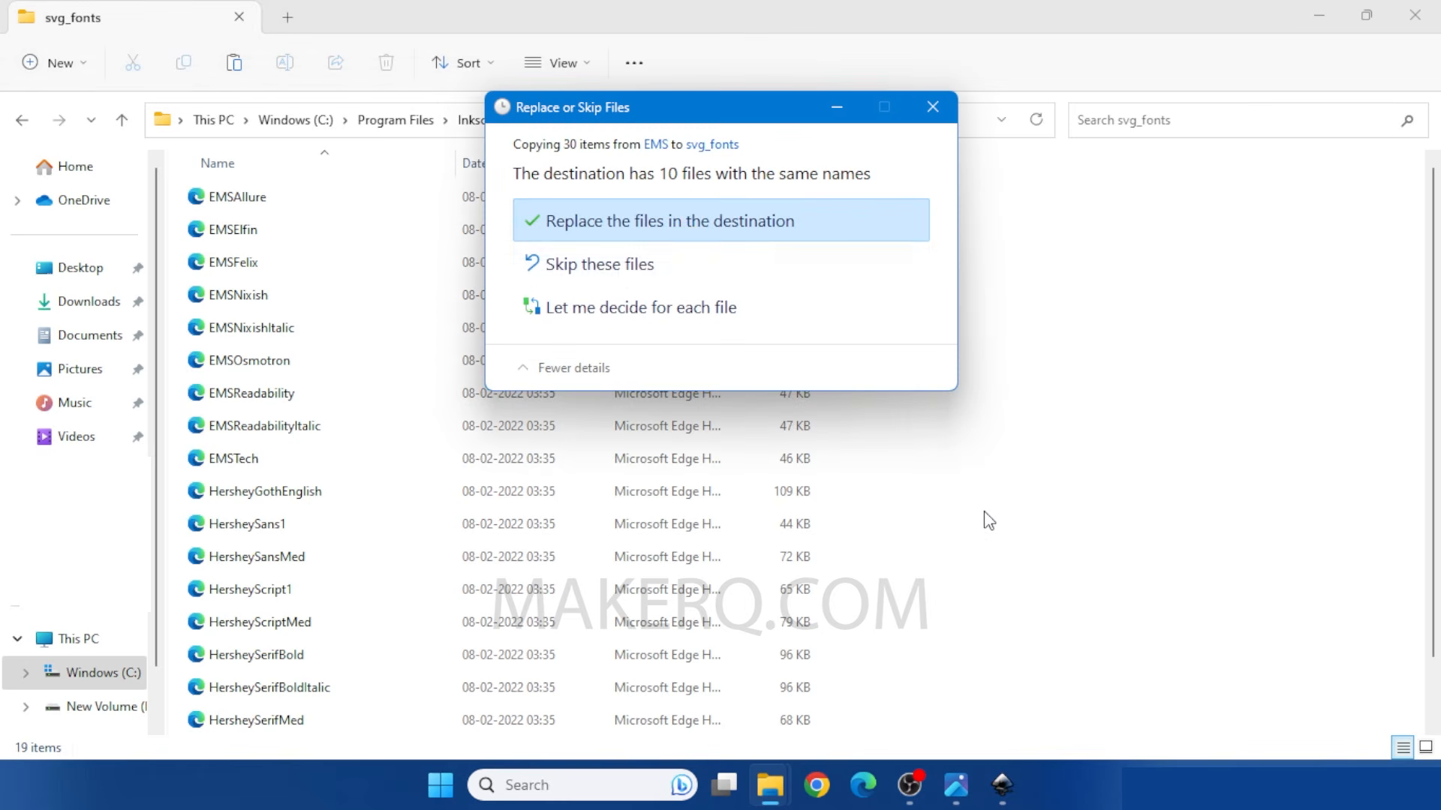
pyautogui.click(623, 274)
pyautogui.click(522, 262)
pyautogui.click(647, 289)
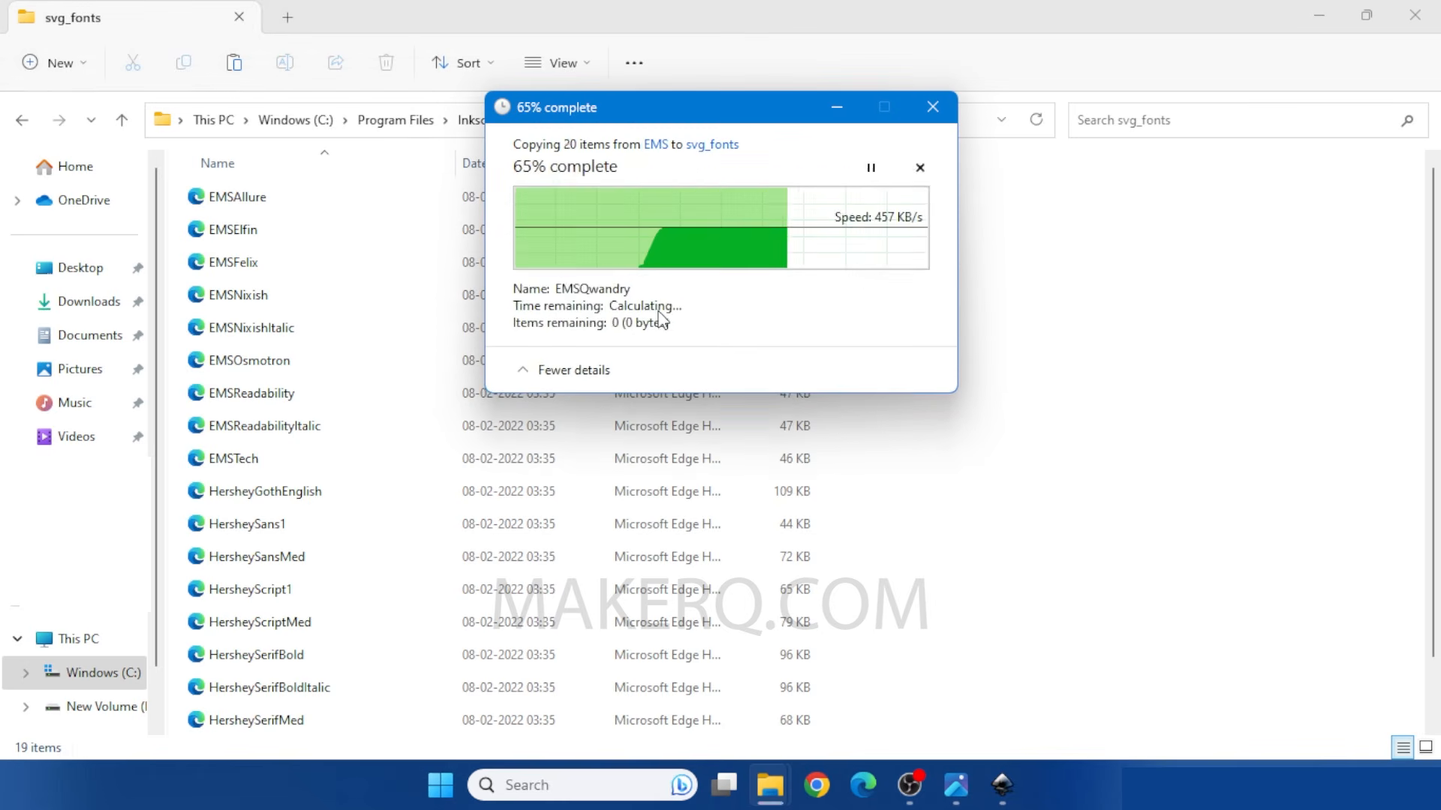
pyautogui.scroll(-3, 658, 320)
pyautogui.scroll(-4, 917, 489)
pyautogui.click(917, 489)
# Step: Switch to Inkscape and create a text frame on the blank page containing "maker q"
pyautogui.click(955, 789)
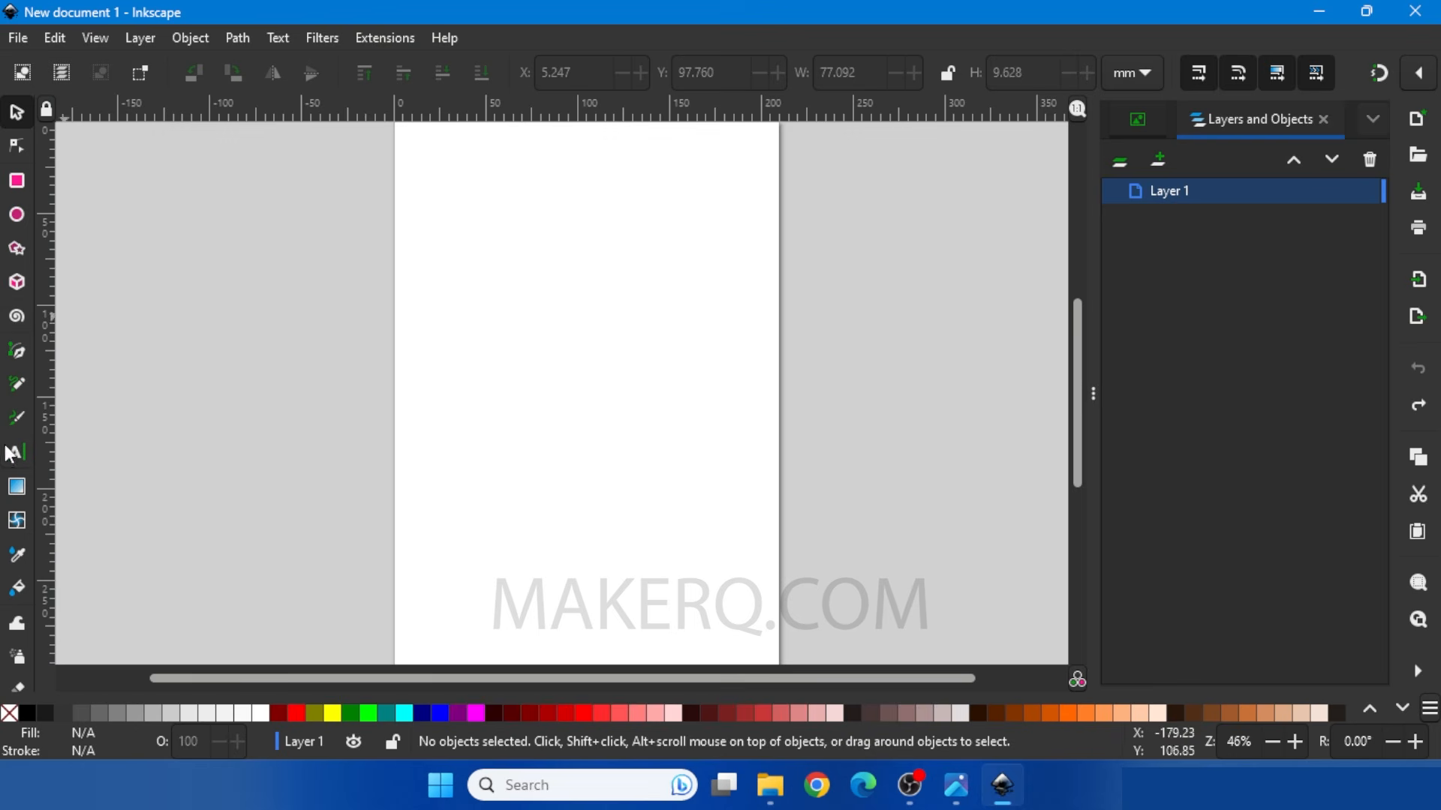
pyautogui.press('t')
pyautogui.moveTo(432, 266); pyautogui.dragTo(690, 428)
pyautogui.write('maker q')
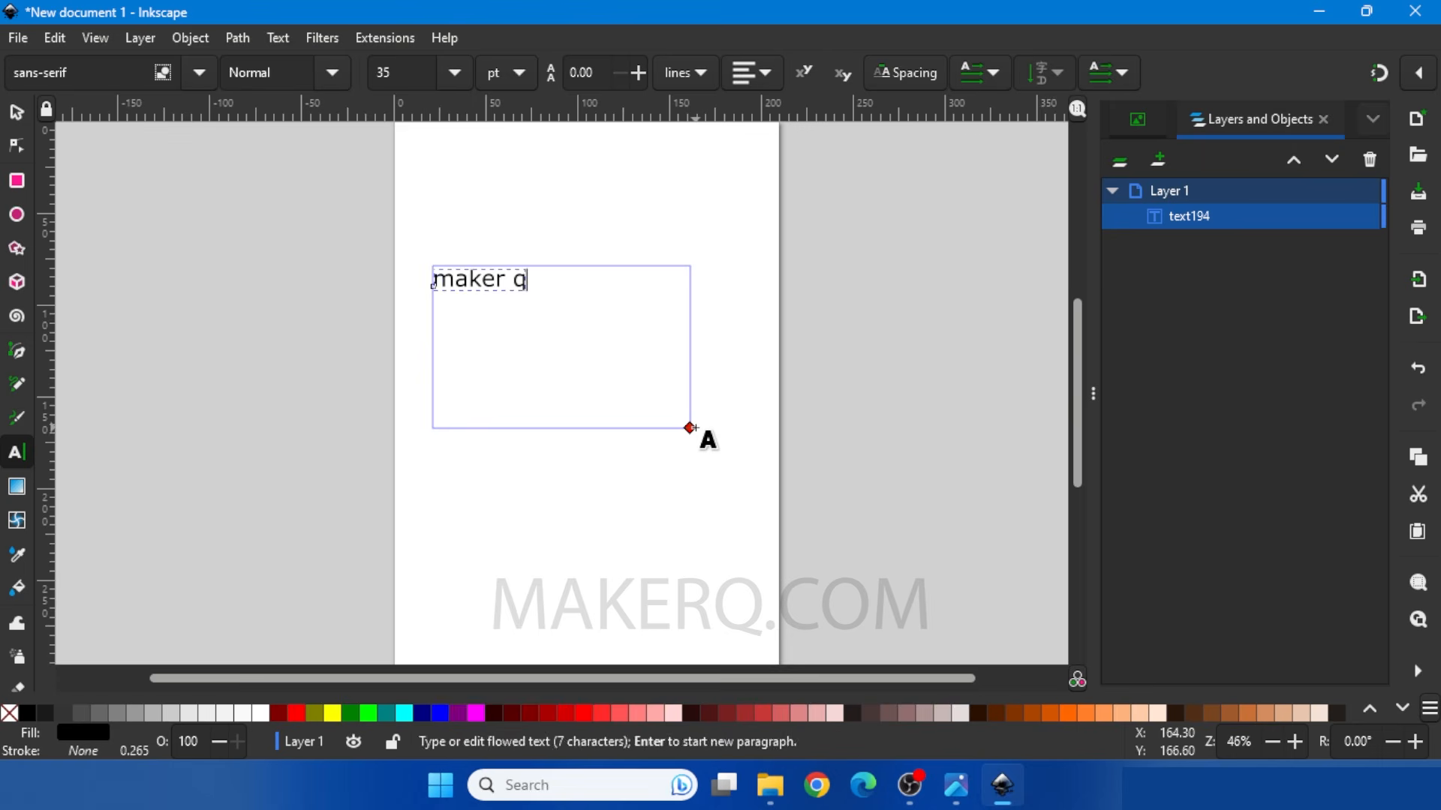
# Step: Preview the "maker q" text in Hershey Text with the Other font option and the font name EMSPepita, moving the dialog off the page
pyautogui.click(385, 37)
pyautogui.moveTo(451, 170)
pyautogui.click(726, 252)
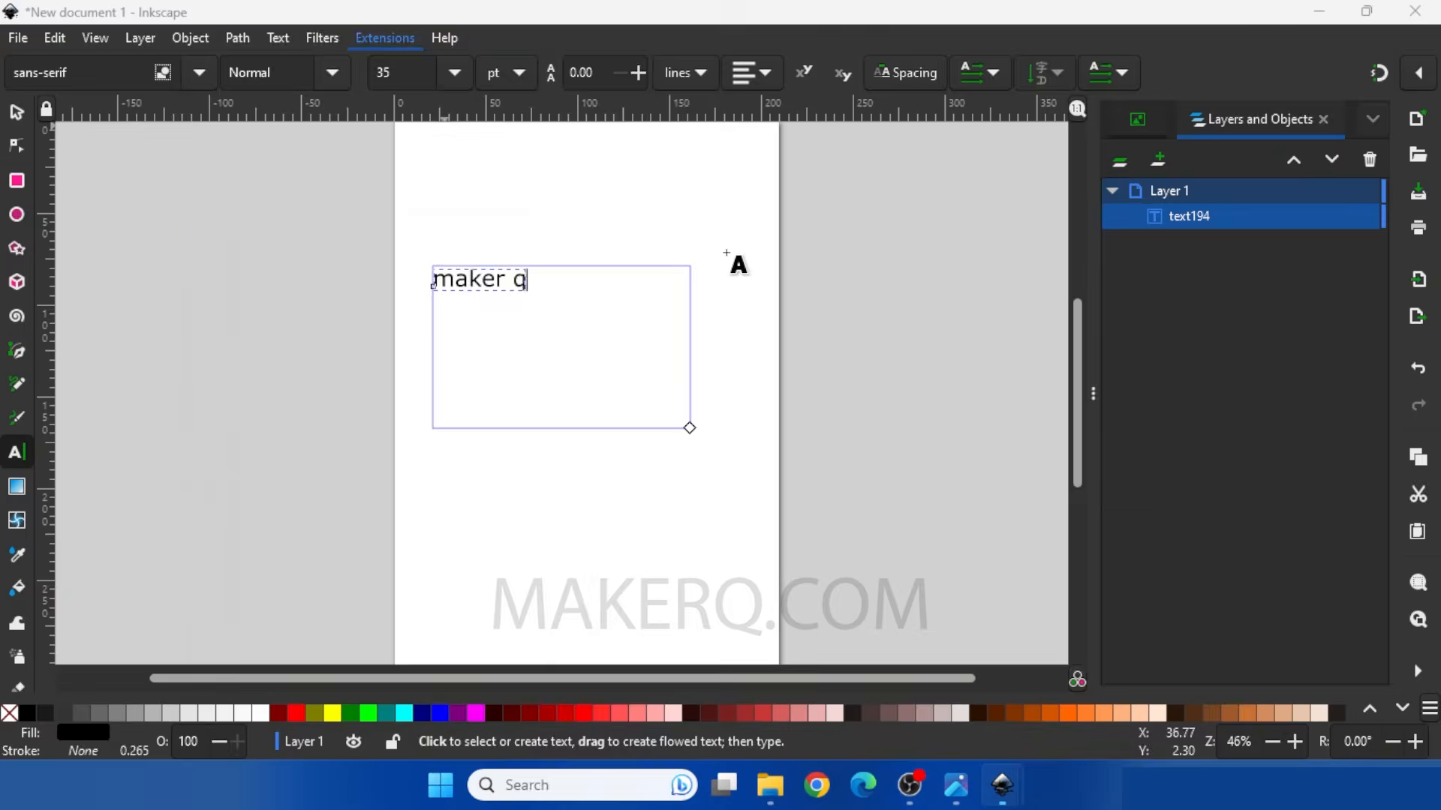
pyautogui.click(480, 444)
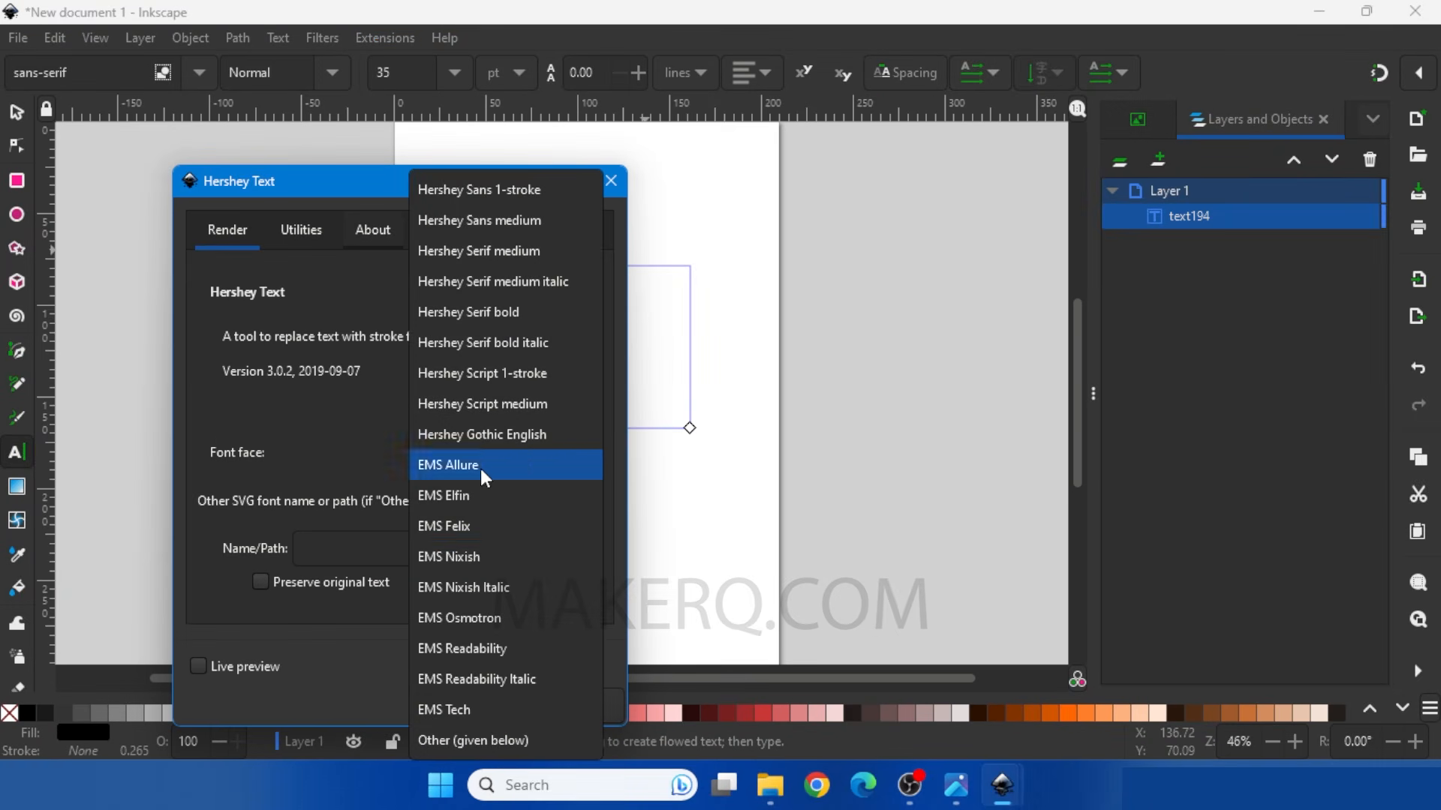
pyautogui.click(445, 732)
pyautogui.click(513, 549)
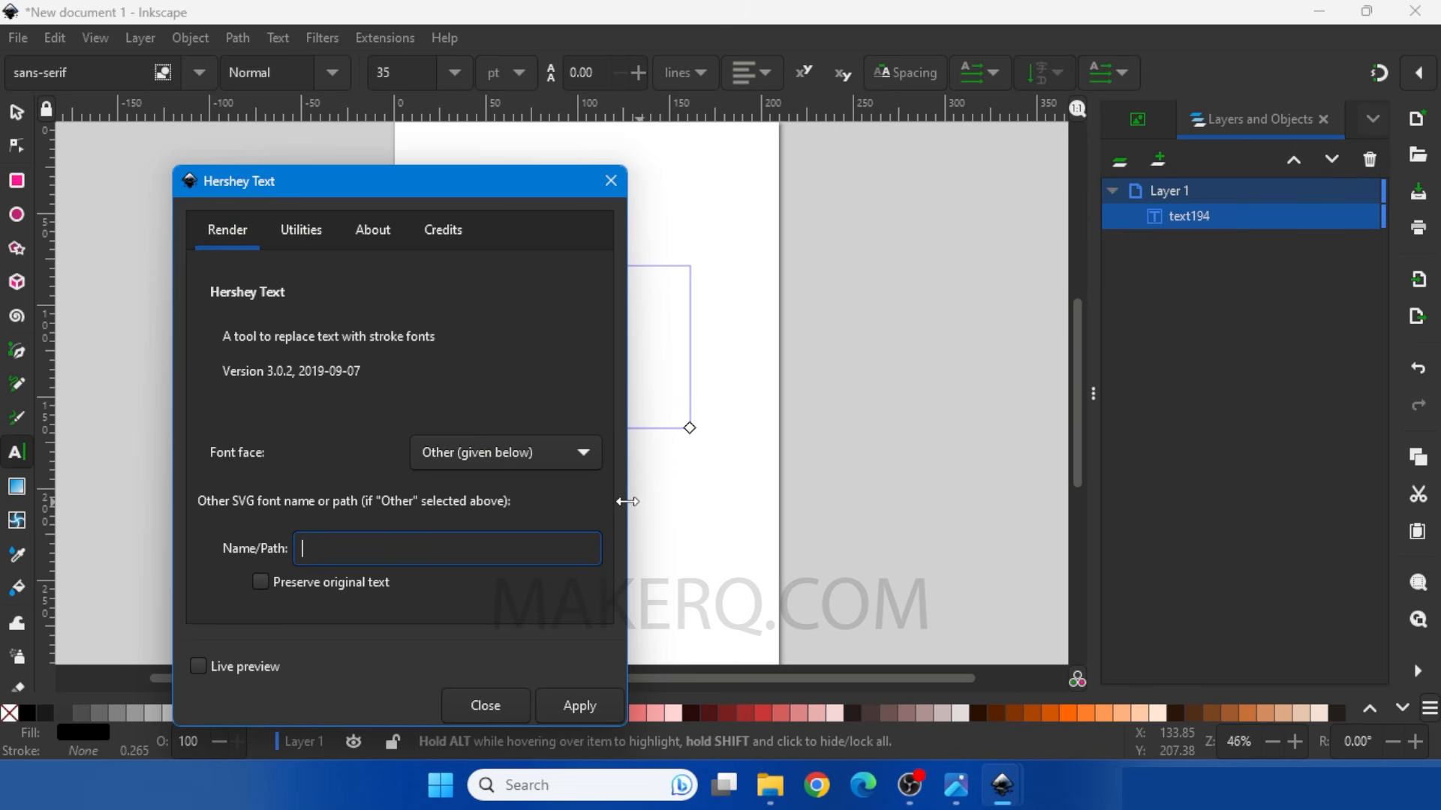
pyautogui.write('EMSPepita')
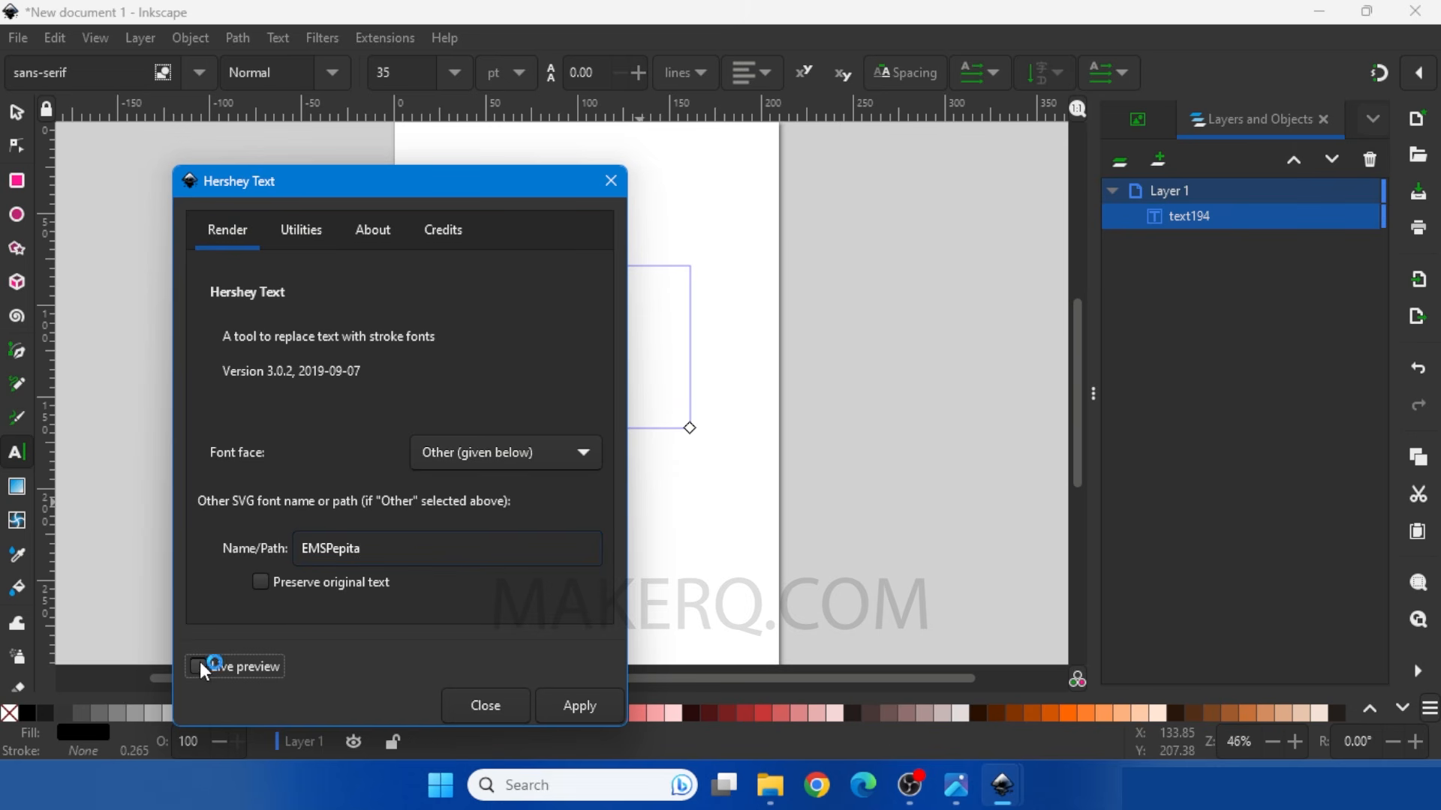
pyautogui.click(199, 663)
pyautogui.moveTo(430, 183)
pyautogui.mouseDown()
pyautogui.moveTo(1036, 132)
pyautogui.moveTo(1049, 118)
pyautogui.mouseUp()
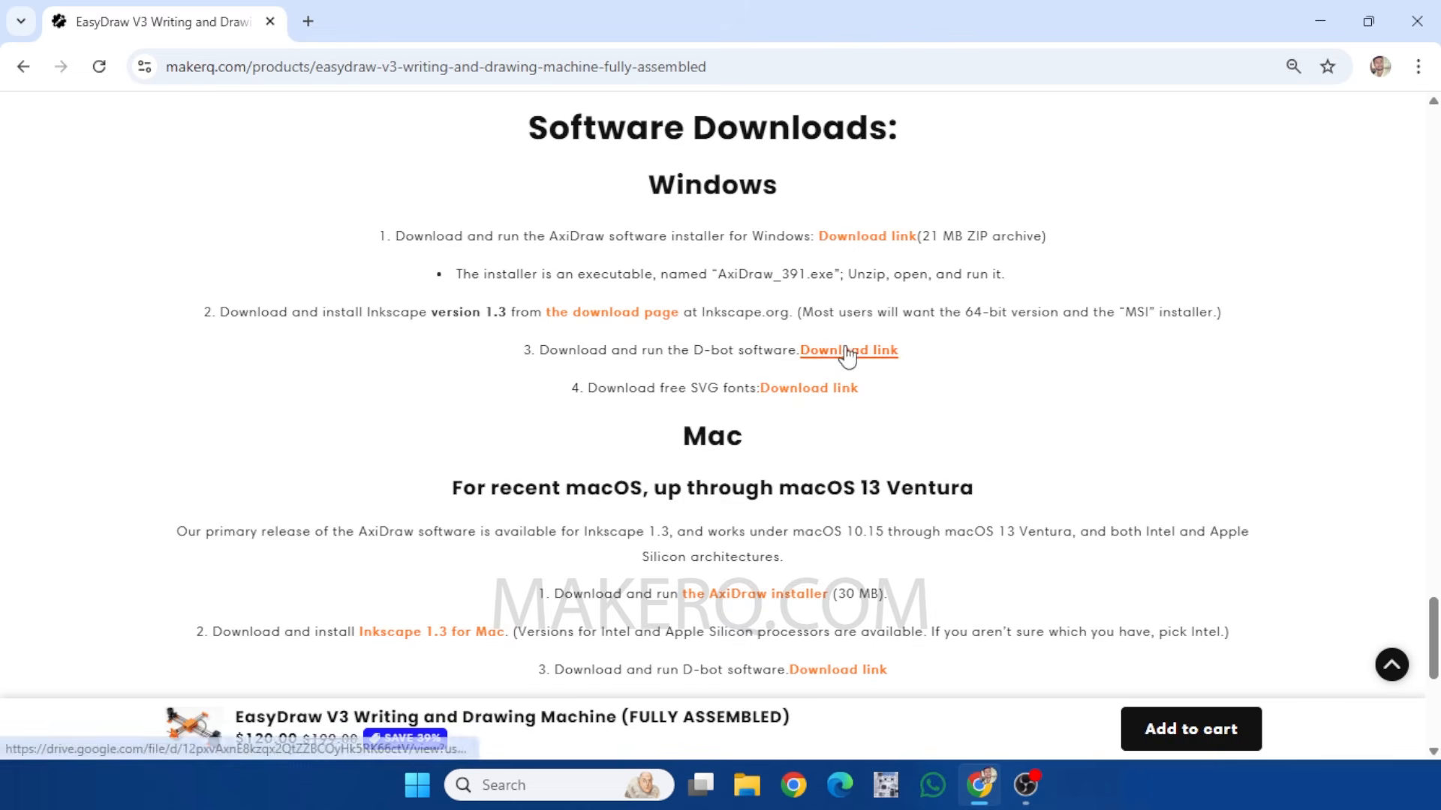
# Step: Download the Windows D-Bot installer, D-Bot-1.5.3-stable-win.msi, from the Software Downloads section and run it despite the SmartScreen block
pyautogui.click(844, 351)
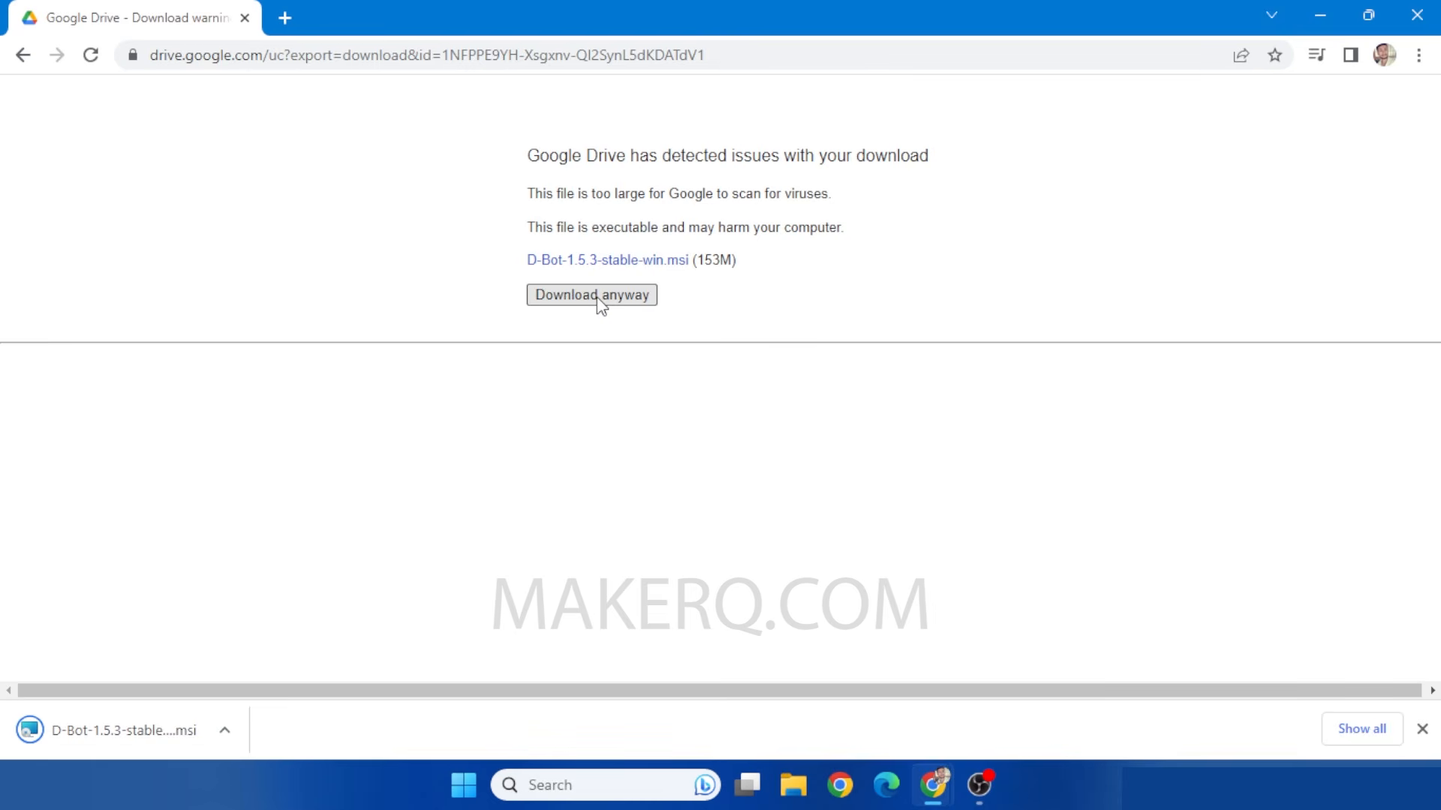
pyautogui.click(120, 735)
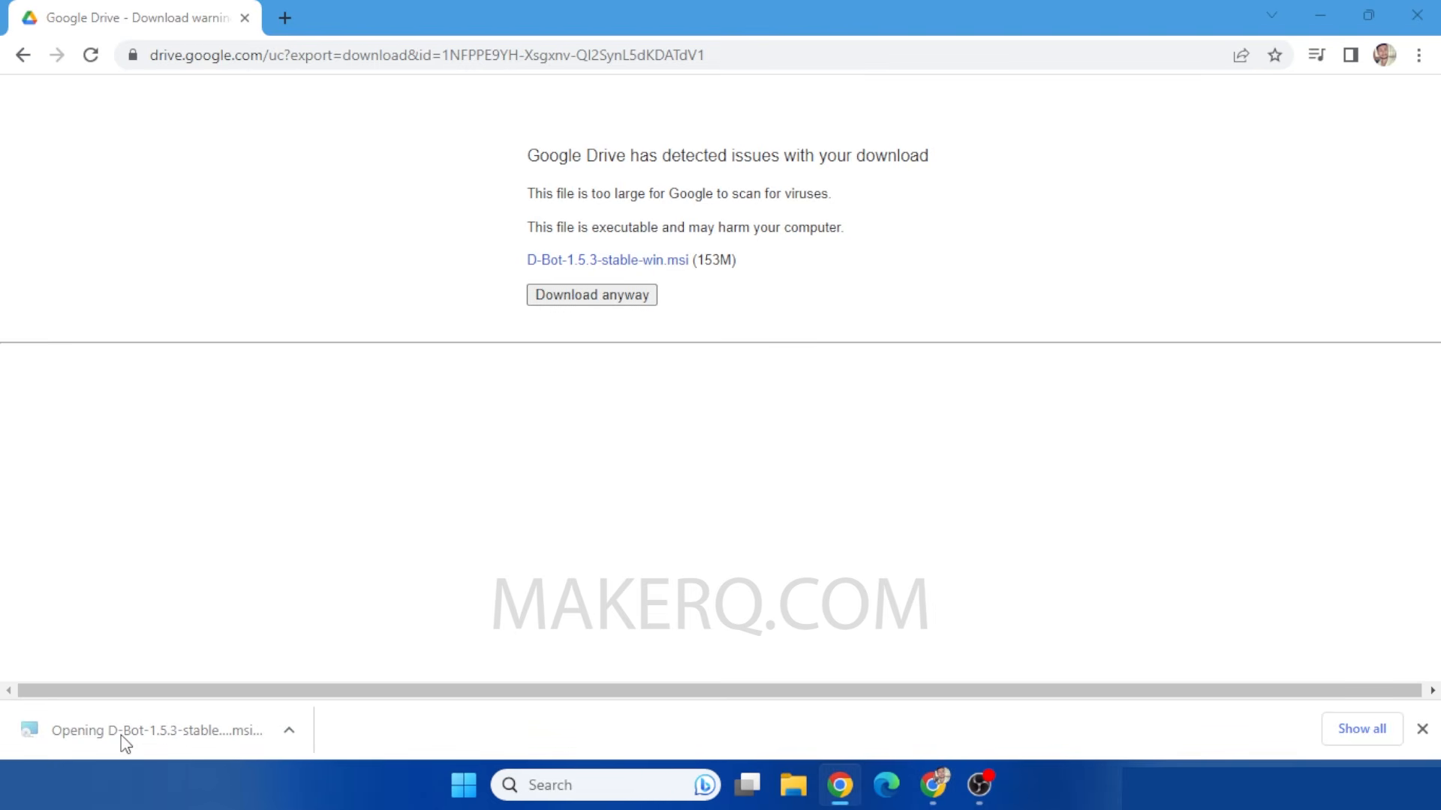
pyautogui.click(500, 237)
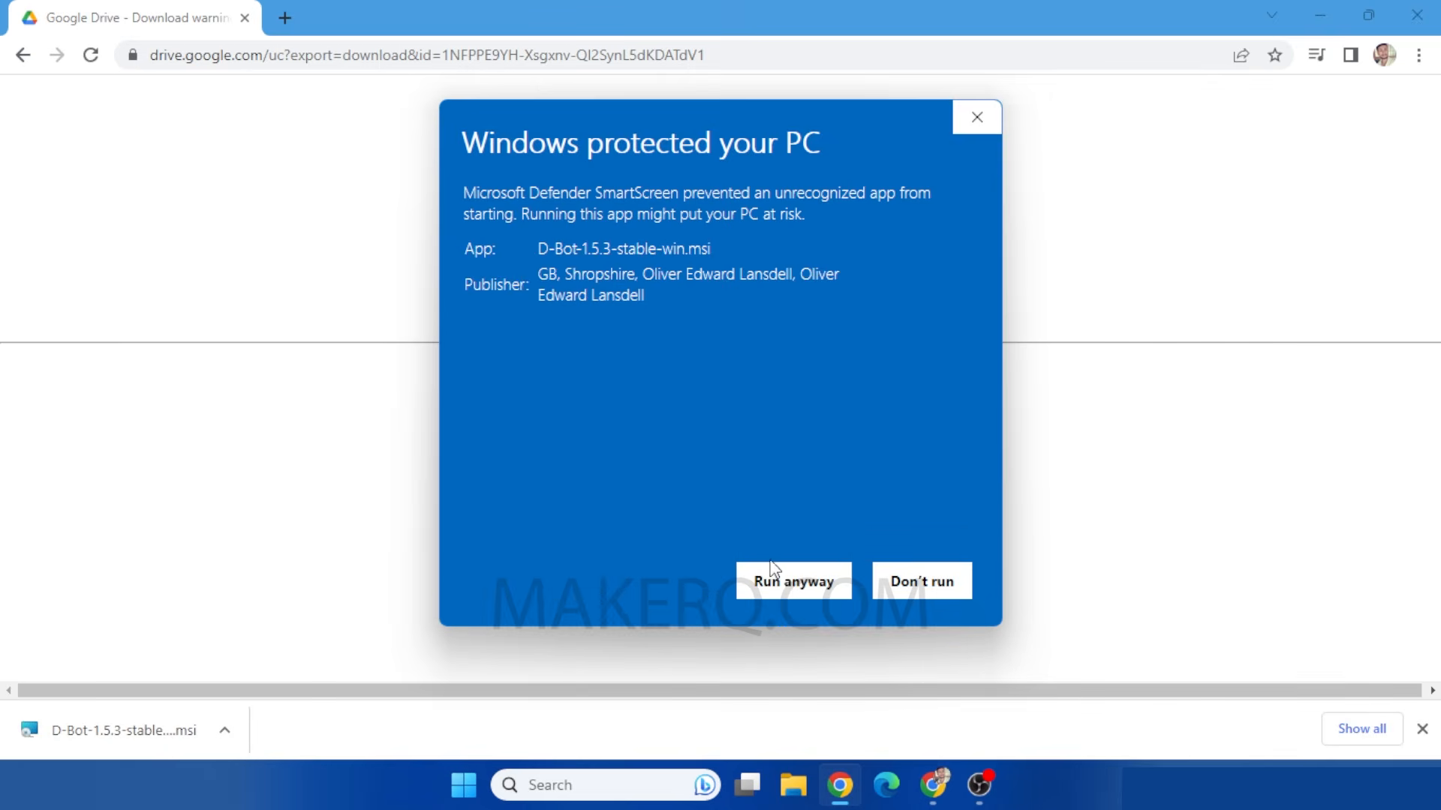
pyautogui.click(764, 580)
pyautogui.click(828, 556)
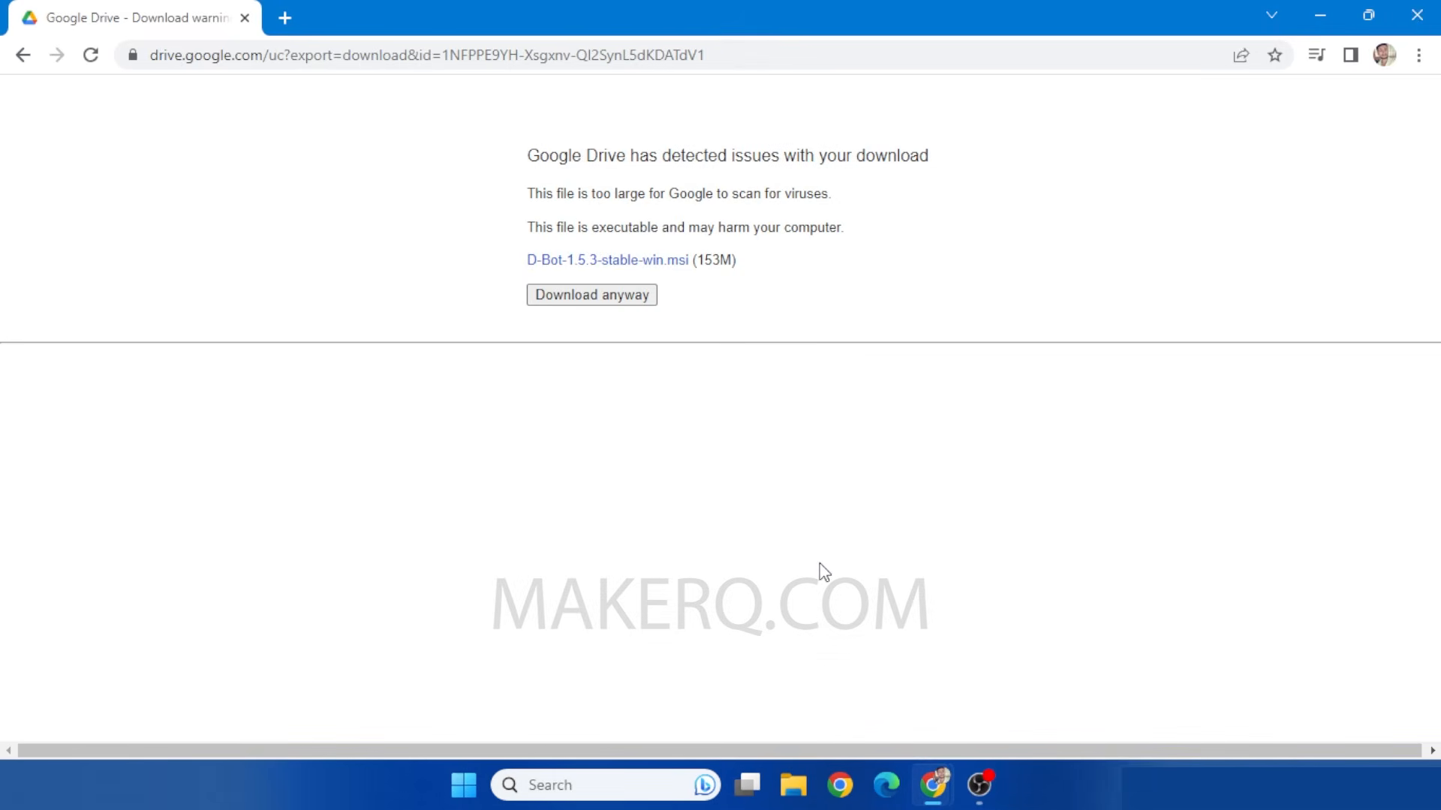
# Step: Minimize the browser and launch D-Bot from the desktop
pyautogui.click(1325, 16)
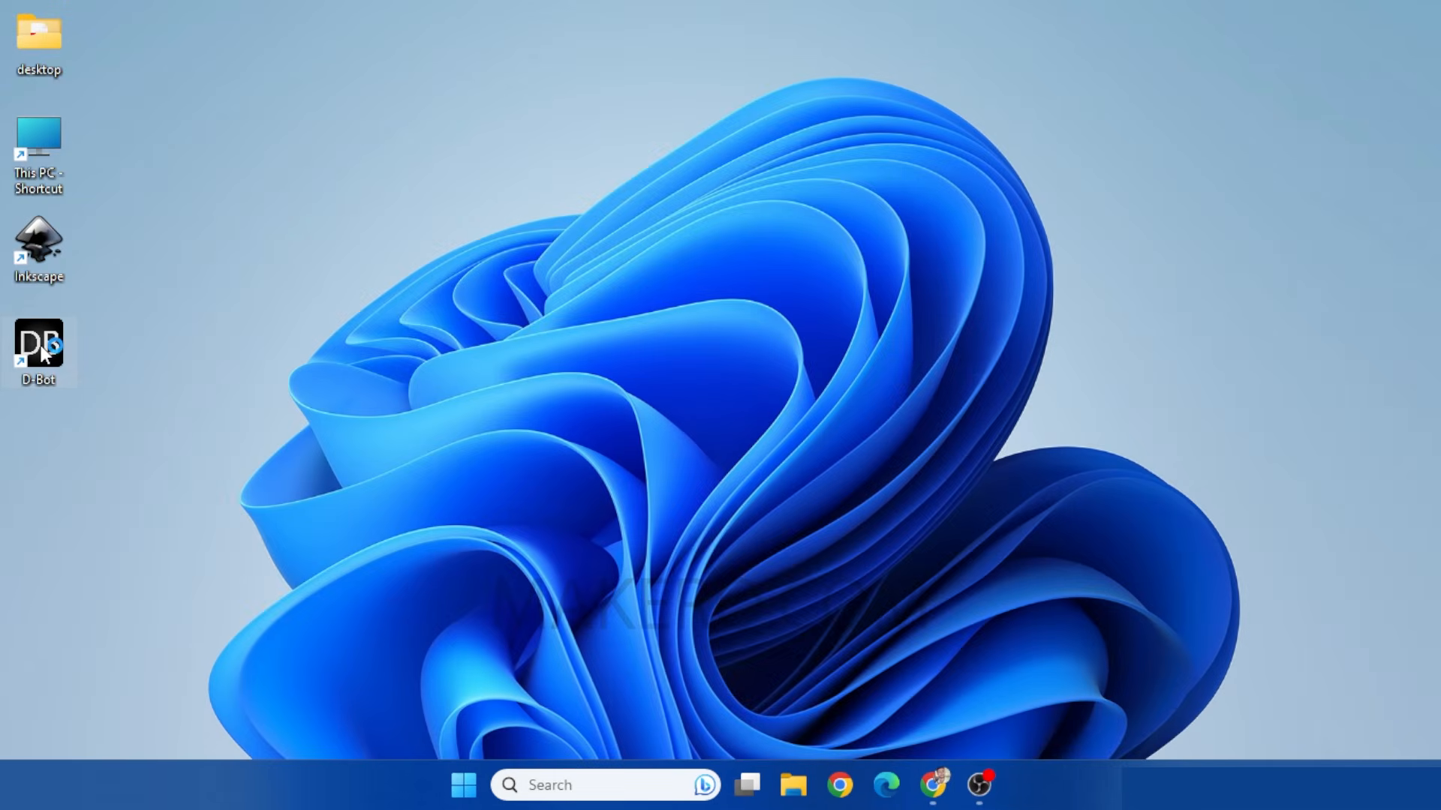
pyautogui.doubleClick(41, 345)
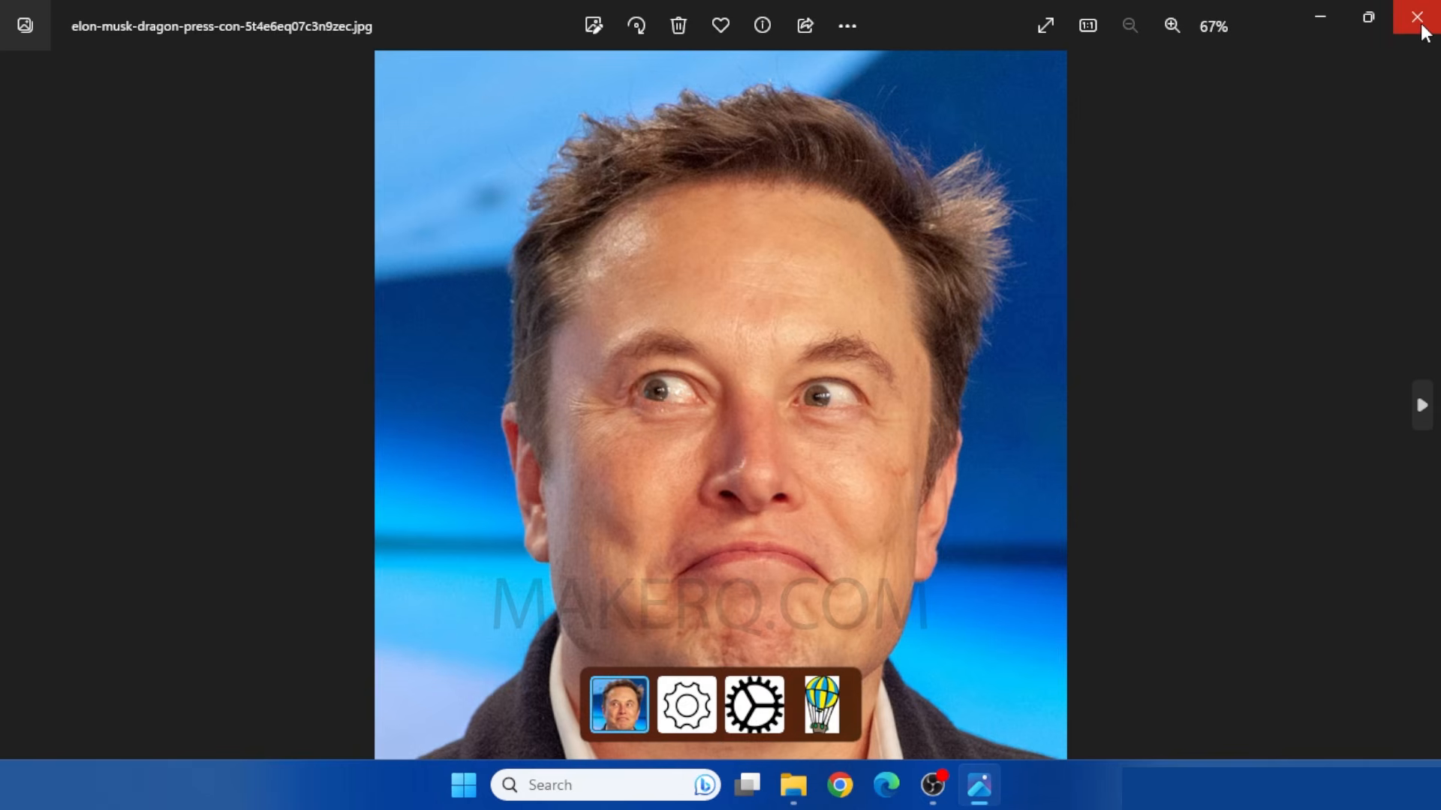
# Step: Close the photo preview, search the web for "background remover" and open PhotoRoom's background removal page
pyautogui.click(1423, 30)
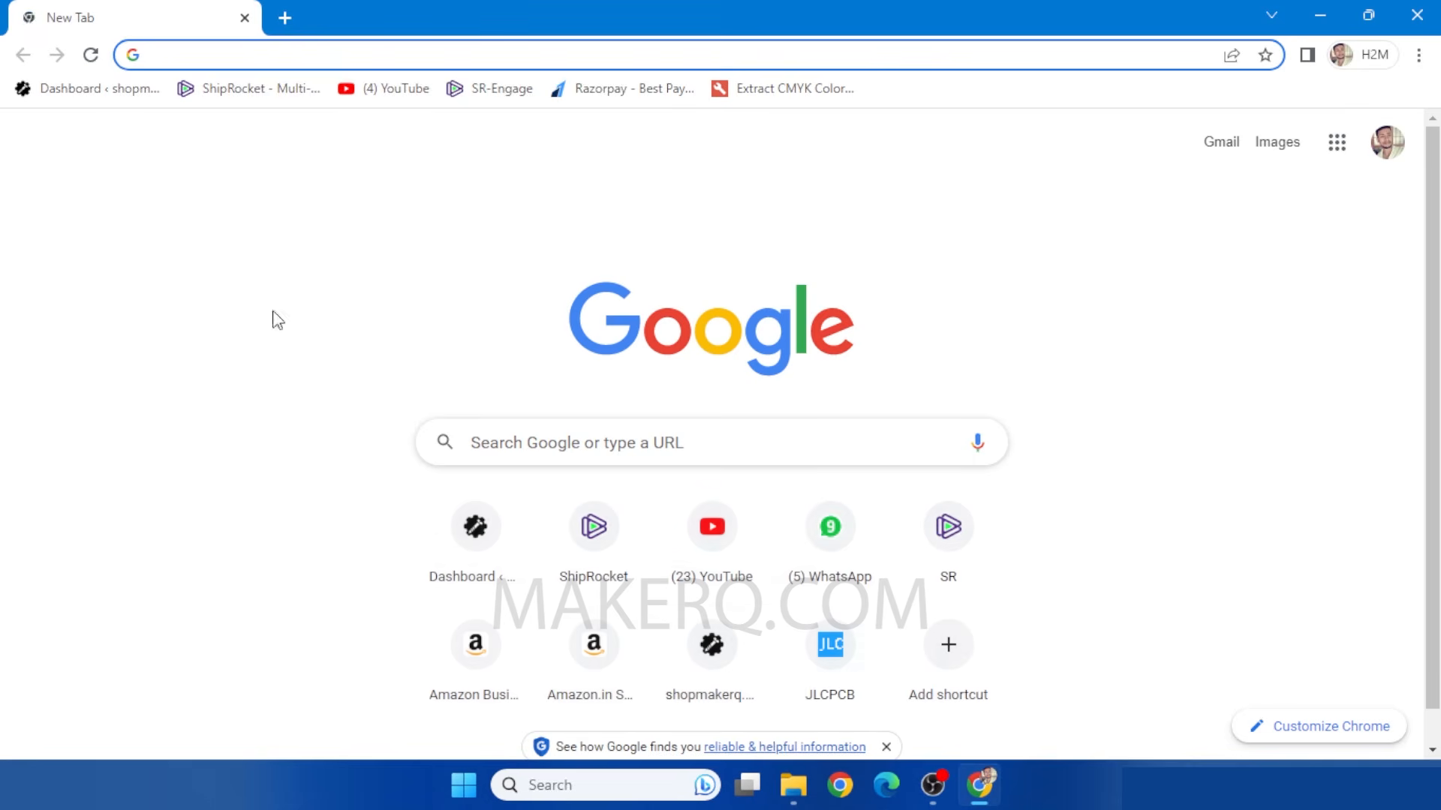
pyautogui.write('background remover')
pyautogui.press('Return')
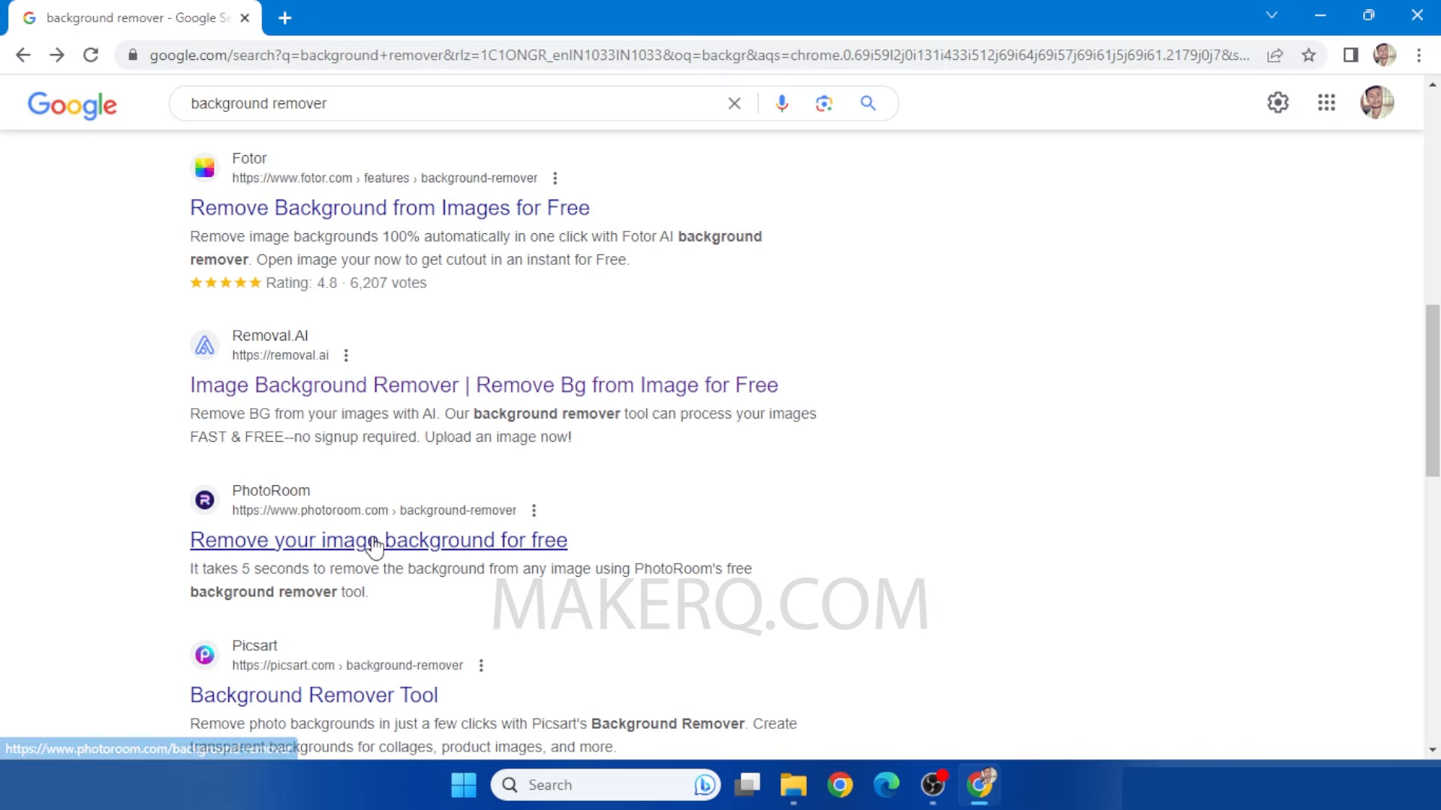
pyautogui.click(374, 546)
# Step: Upload the elon-musk-dragon-press-con photo from Downloads to PhotoRoom and download the version with the background removed
pyautogui.click(737, 666)
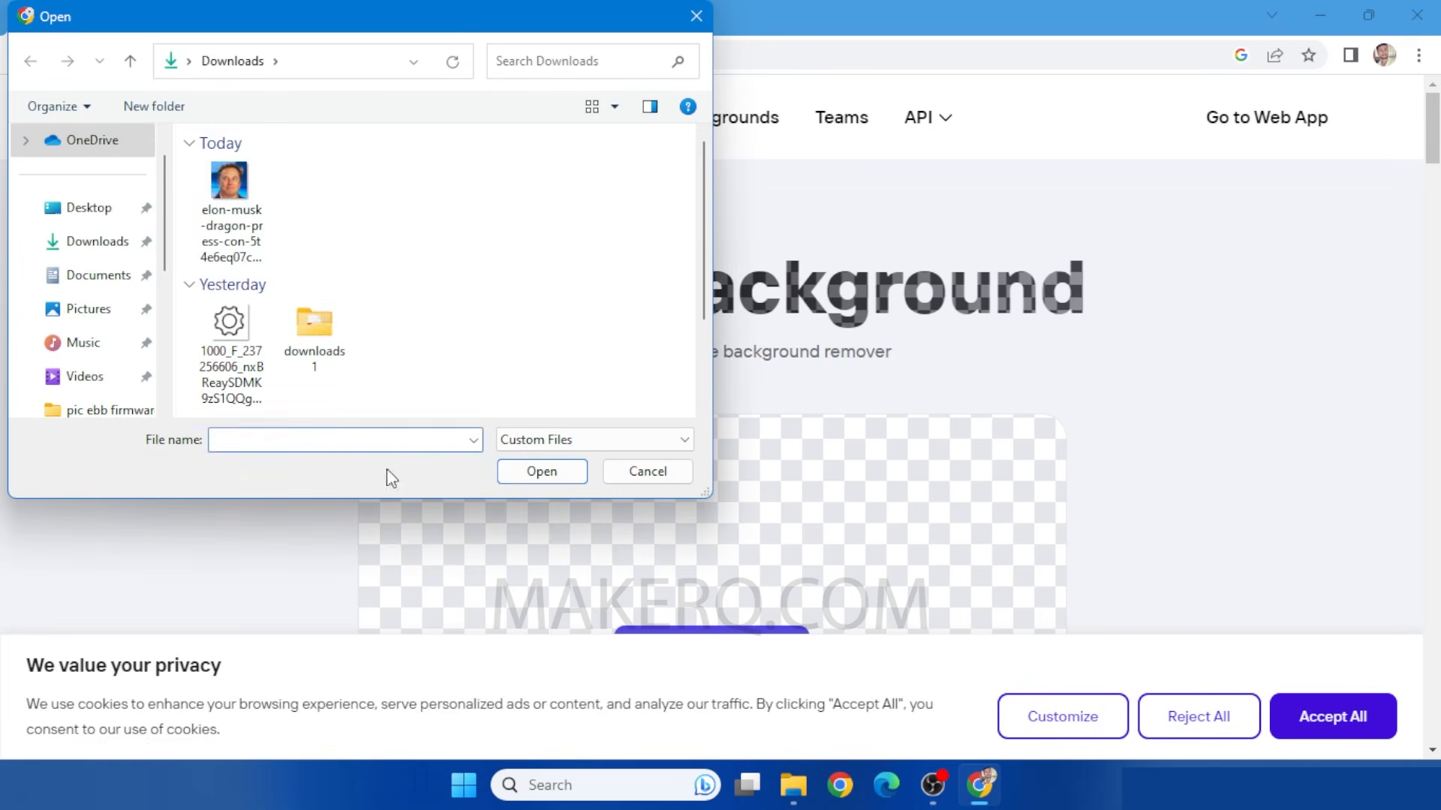
pyautogui.click(232, 195)
pyautogui.click(539, 473)
pyautogui.scroll(-5, 955, 515)
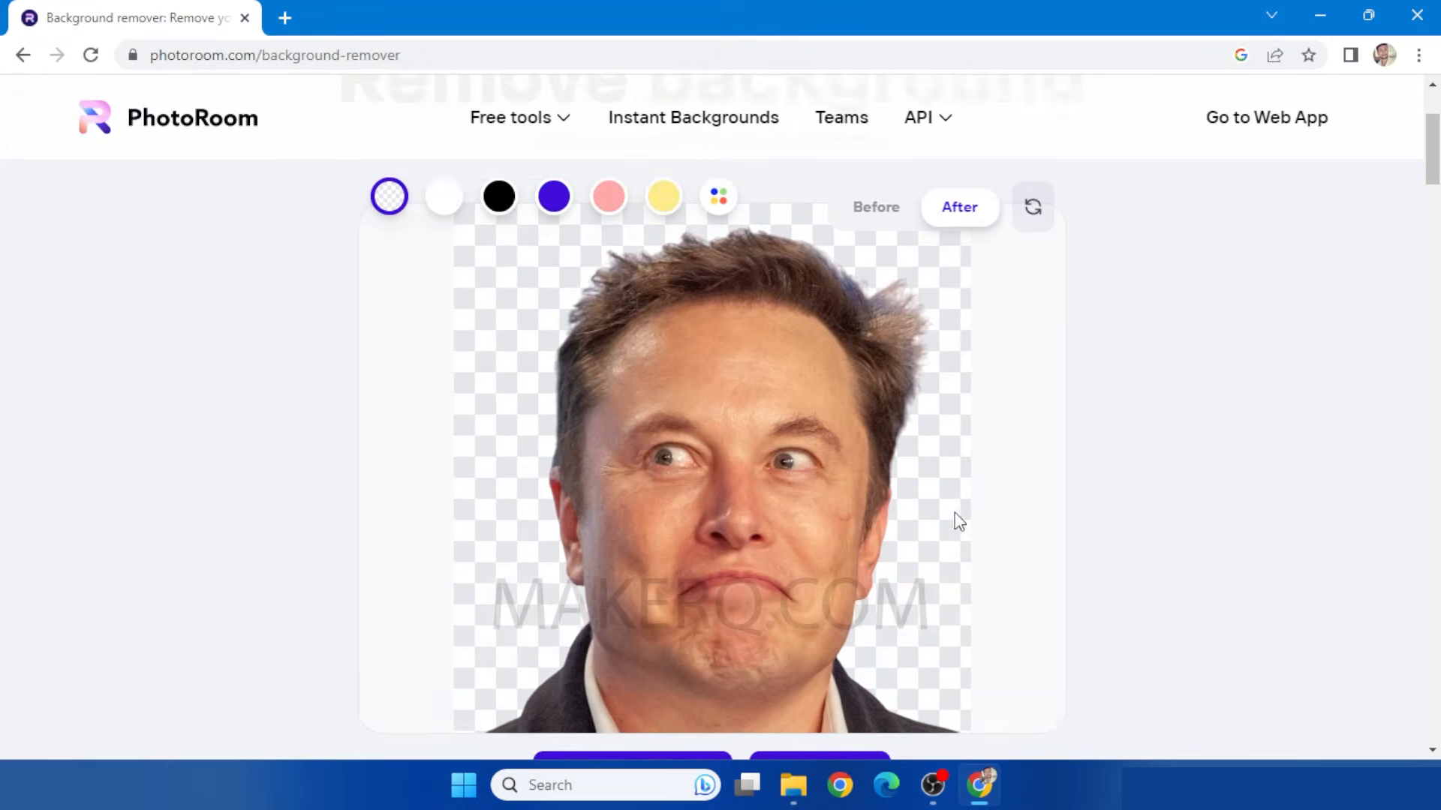
pyautogui.click(809, 431)
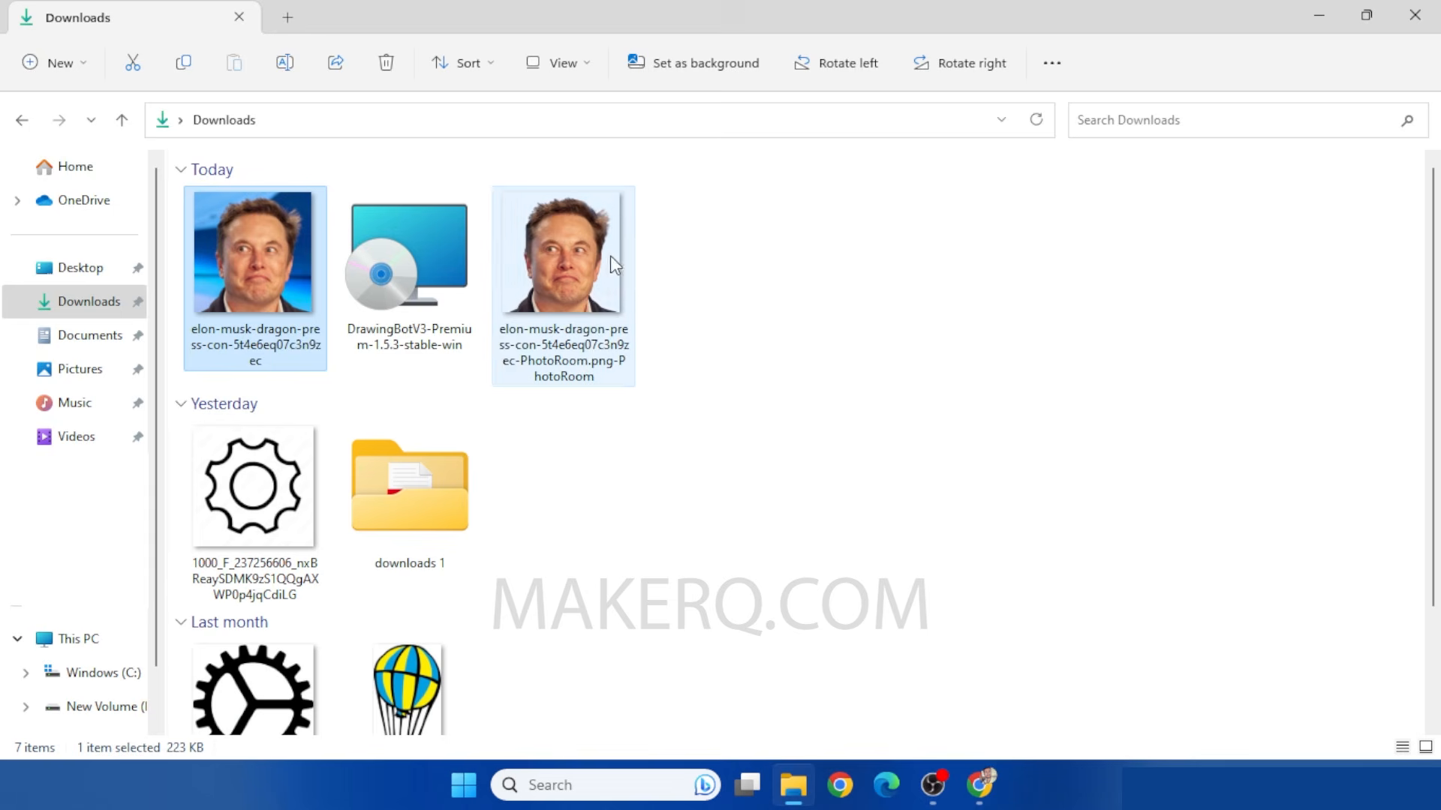
# Step: Edit the cutout in Photos with Contrast 100, Highlights 100, Shadows -100 and a cool blue colour shift, and save it
pyautogui.doubleClick(595, 299)
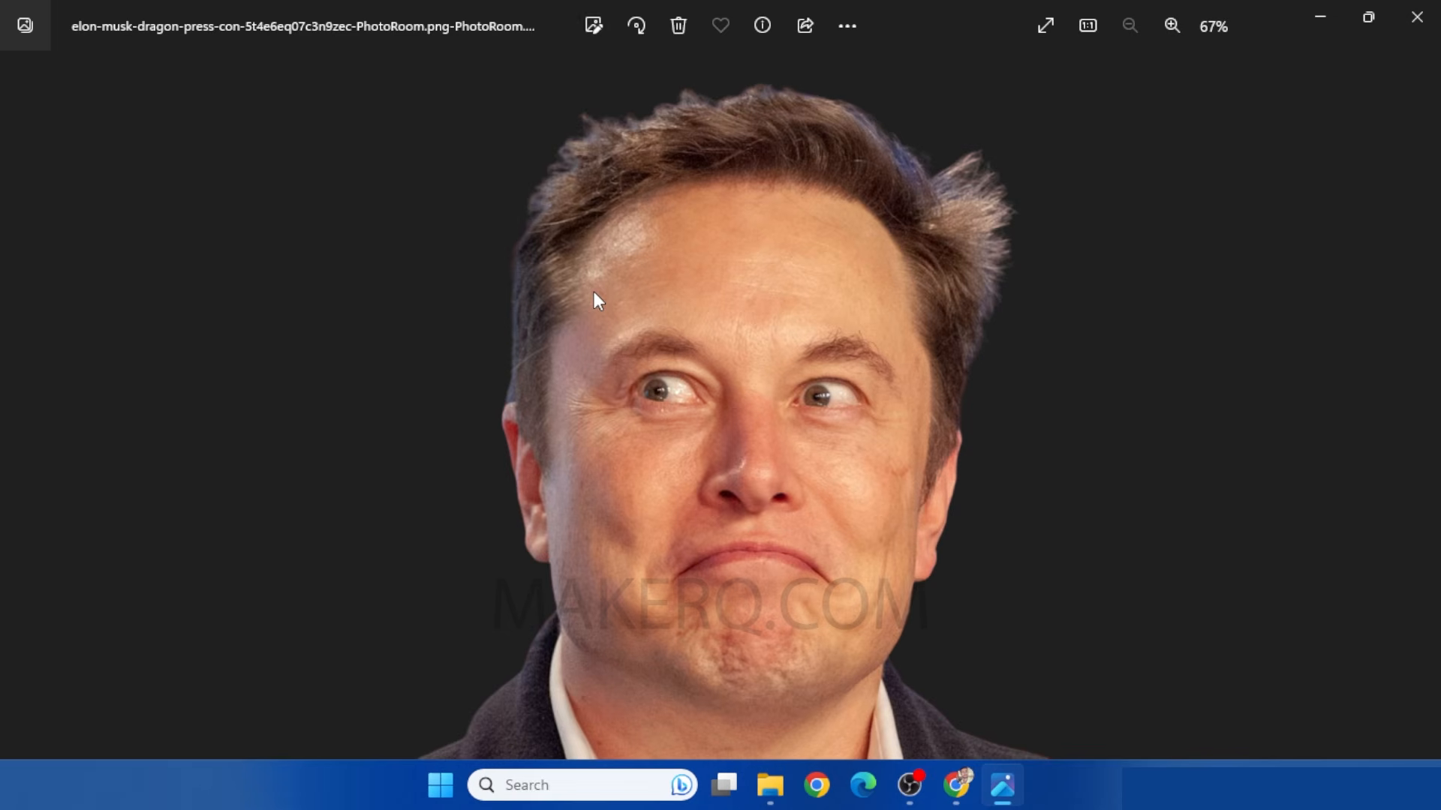
pyautogui.click(592, 26)
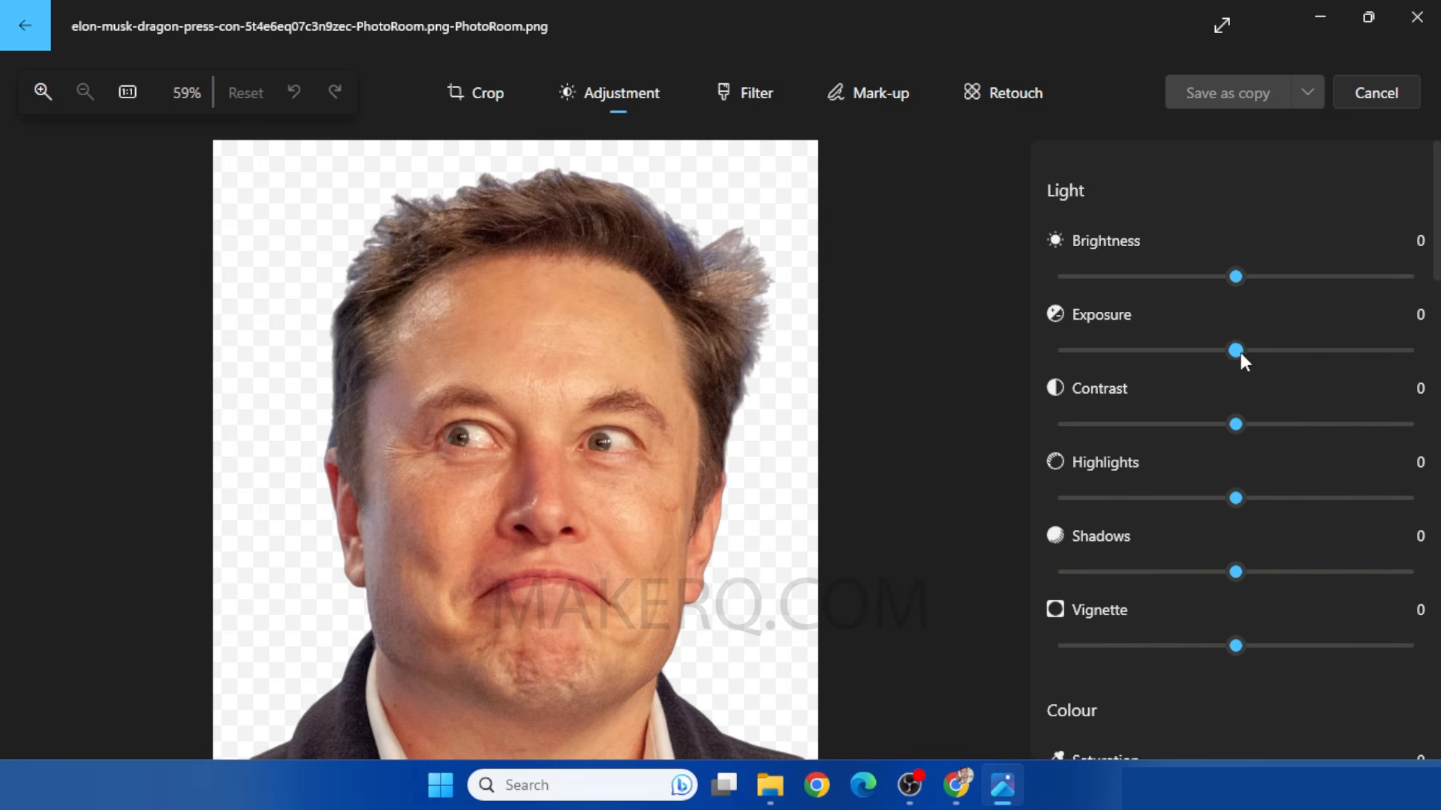
pyautogui.moveTo(1235, 425); pyautogui.dragTo(1391, 417)
pyautogui.moveTo(1235, 499); pyautogui.dragTo(1413, 498)
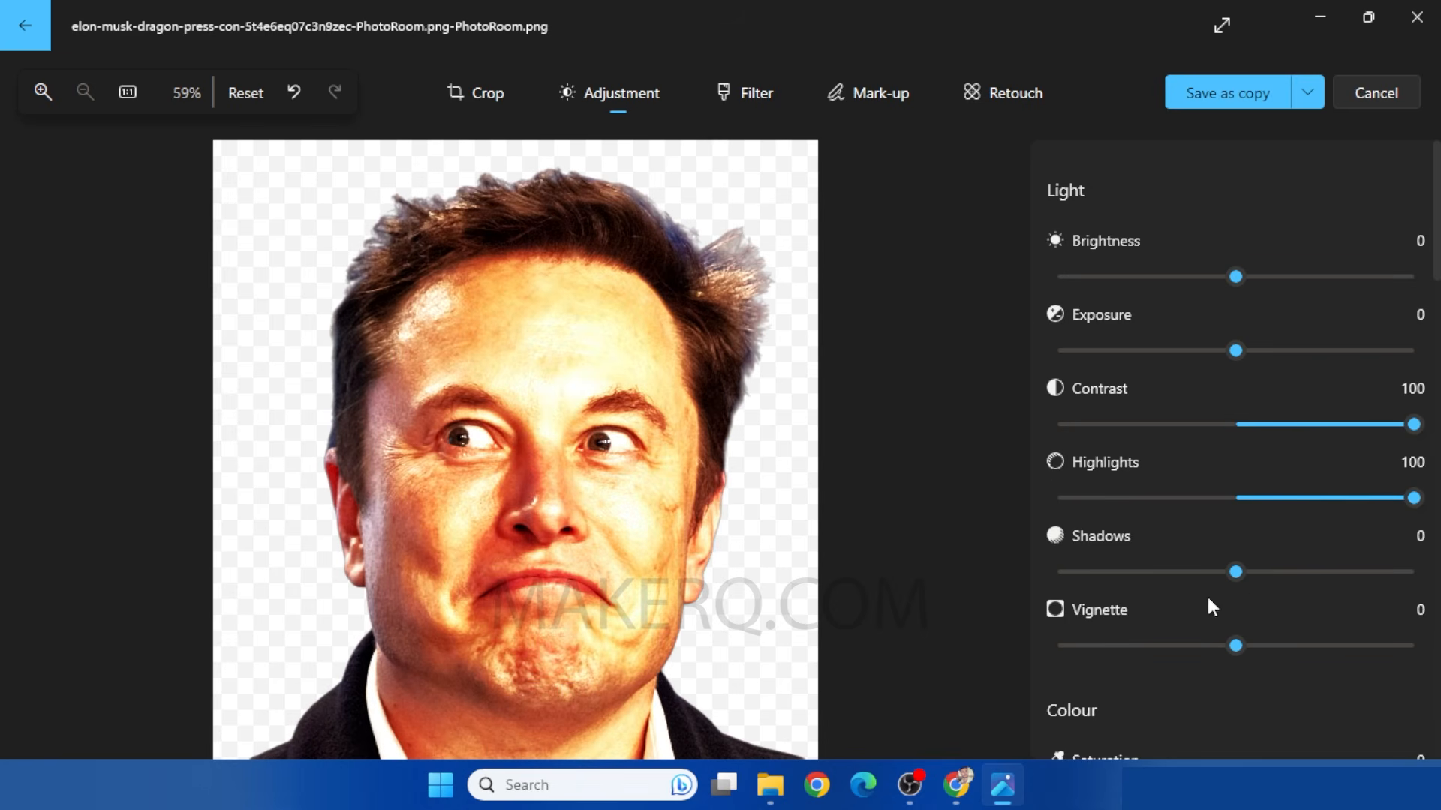
pyautogui.moveTo(1236, 571); pyautogui.dragTo(1283, 556)
pyautogui.scroll(-3, 1237, 600)
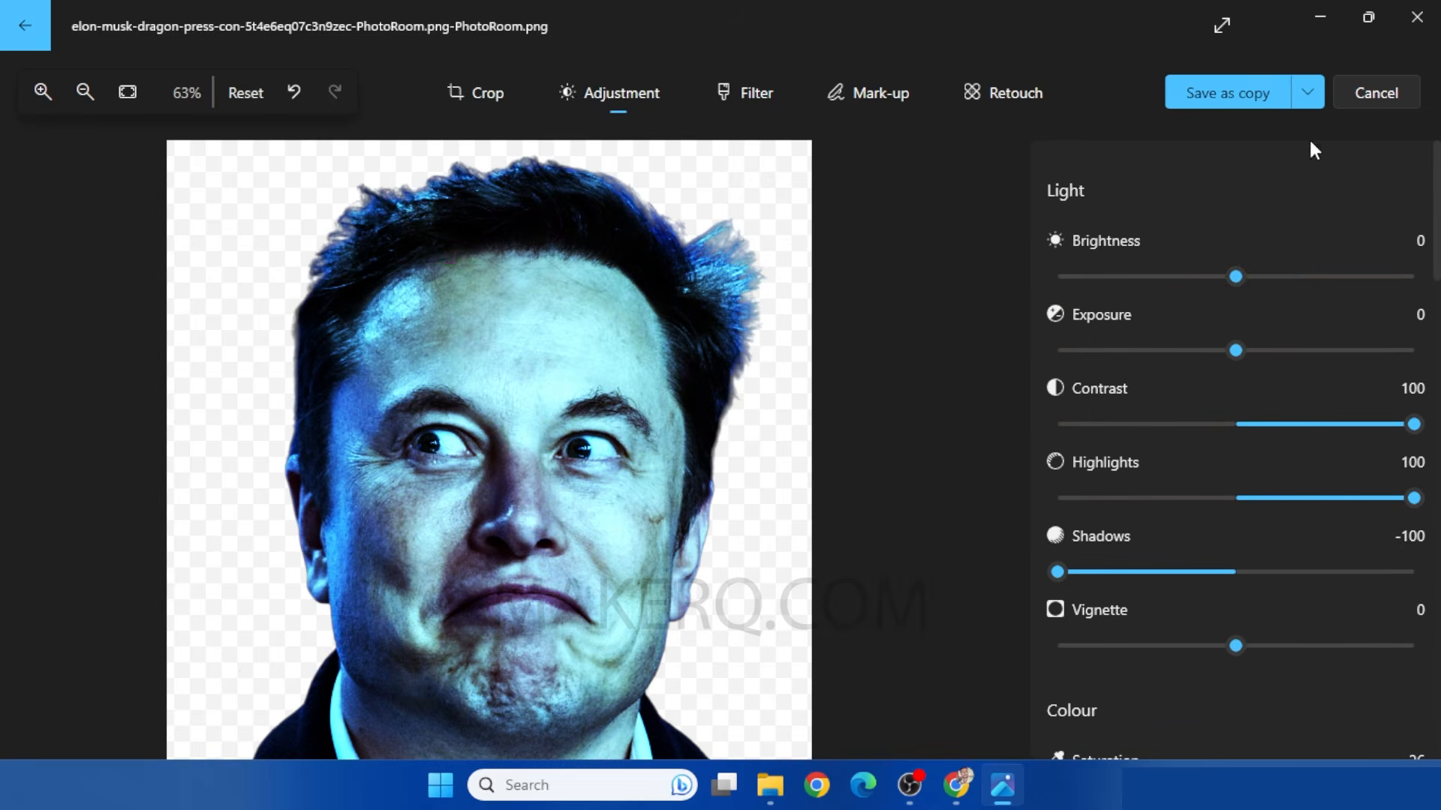
pyautogui.click(1311, 96)
pyautogui.click(1244, 128)
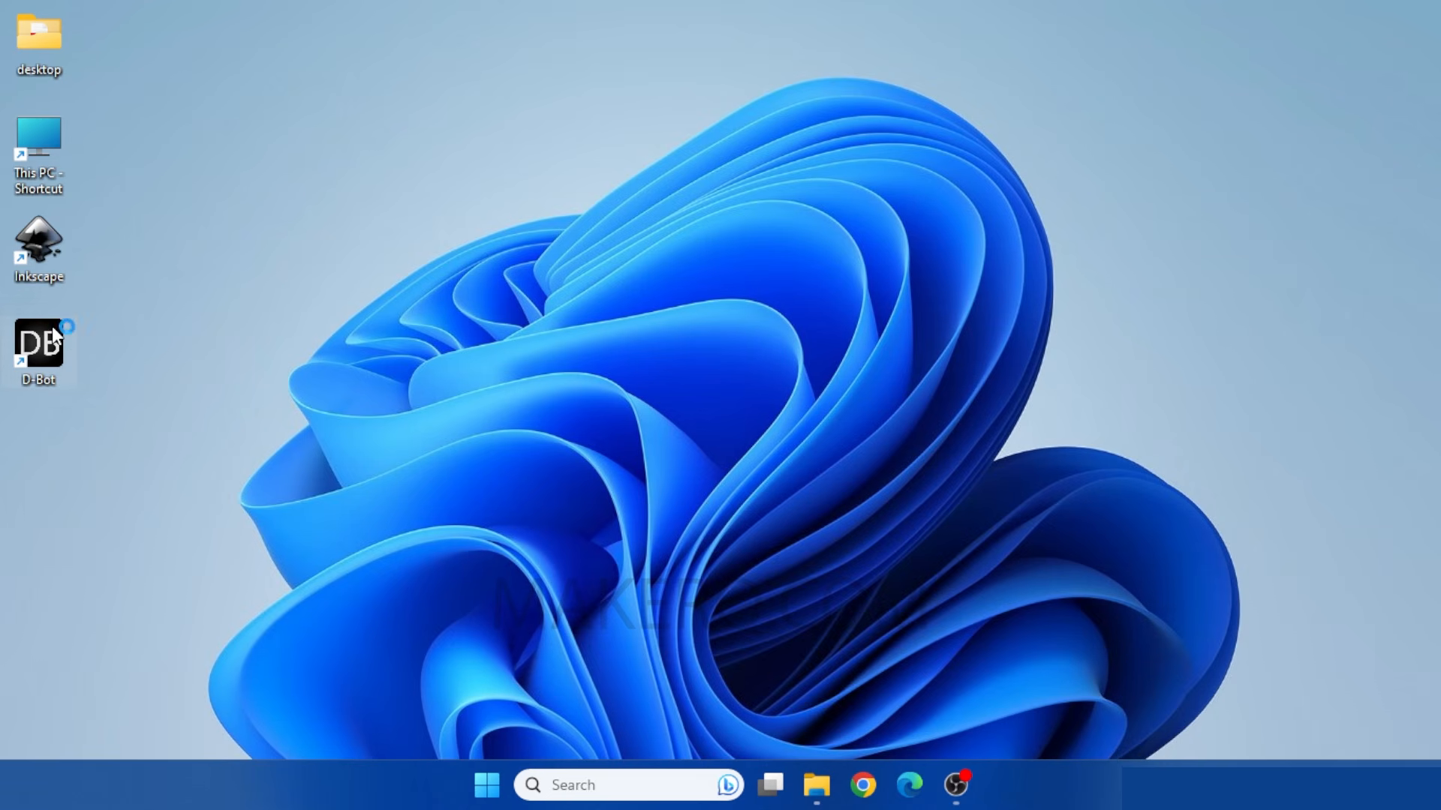
# Step: Launch D-Bot and import the edited portrait from the Downloads folder
pyautogui.doubleClick(54, 337)
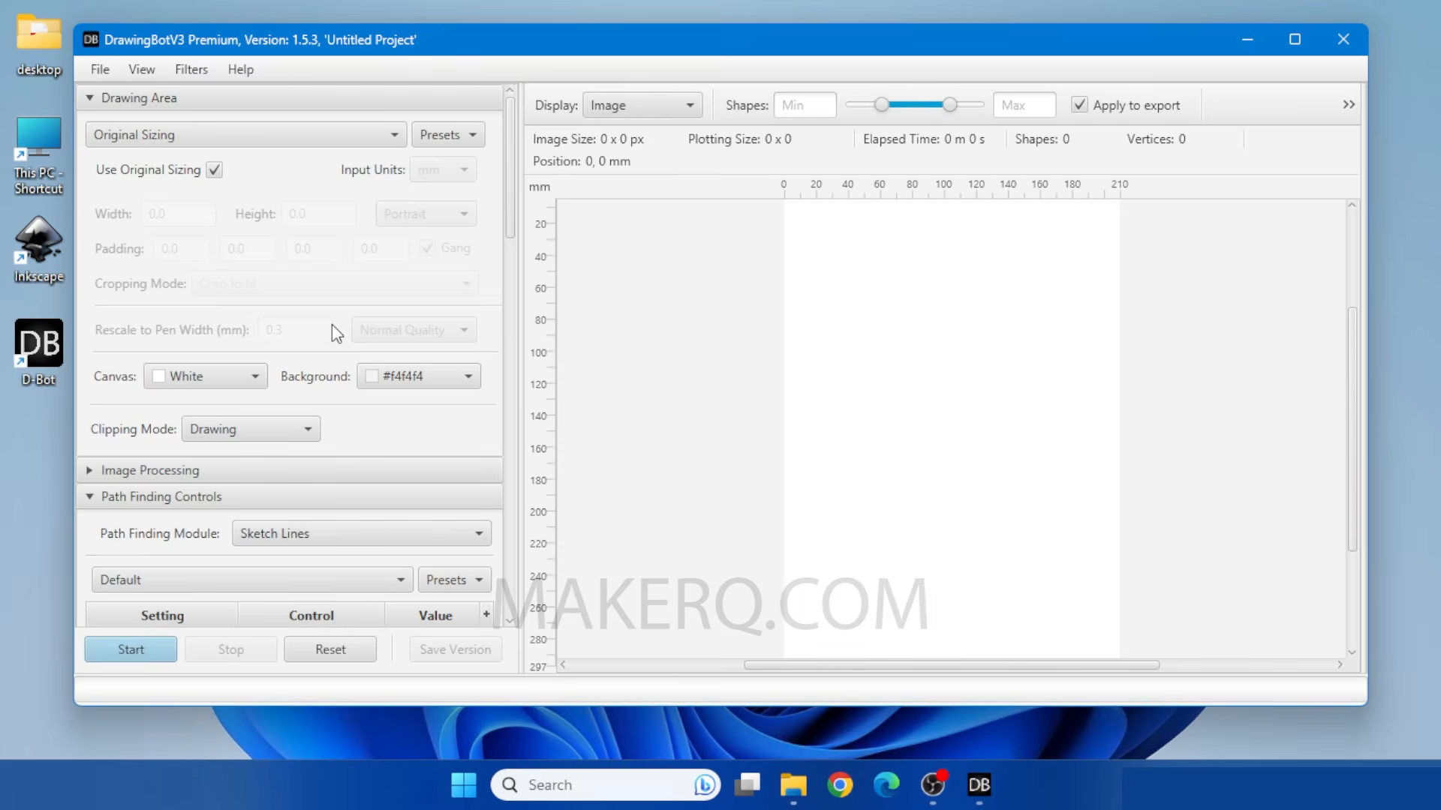
pyautogui.click(101, 69)
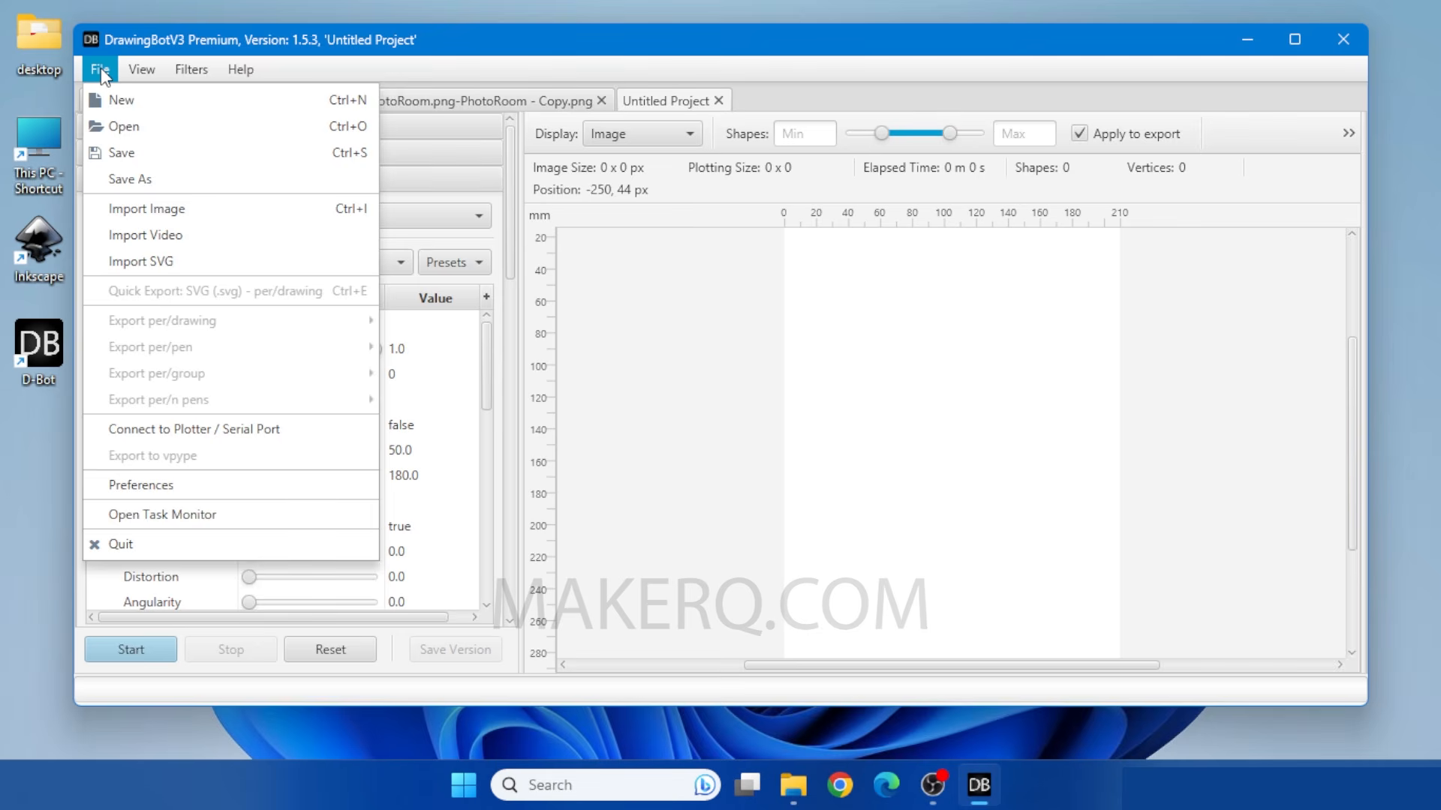
pyautogui.click(146, 209)
pyautogui.click(230, 318)
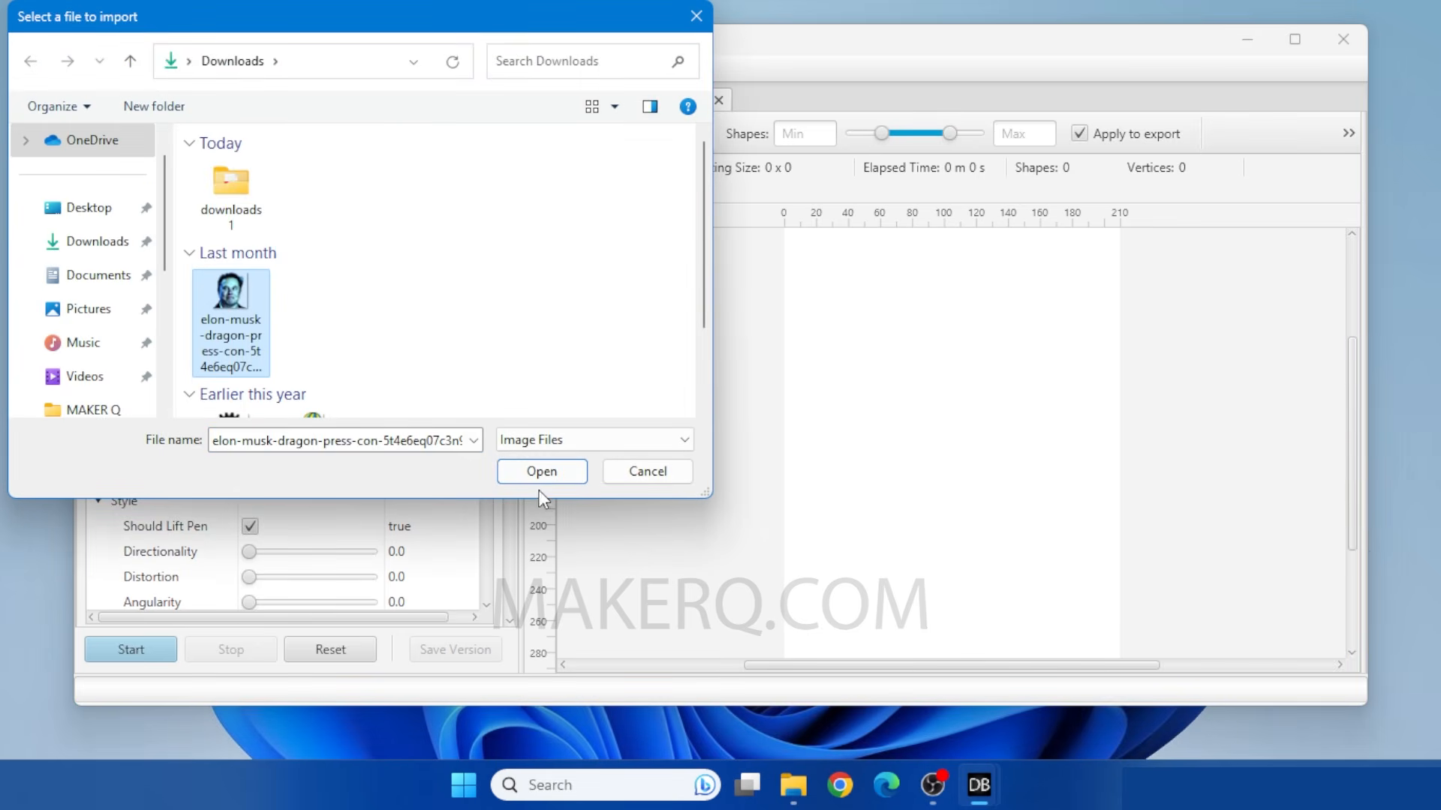
pyautogui.click(540, 473)
# Step: Set the drawing area to A4 Paper with the Scale to fit cropping mode
pyautogui.click(109, 129)
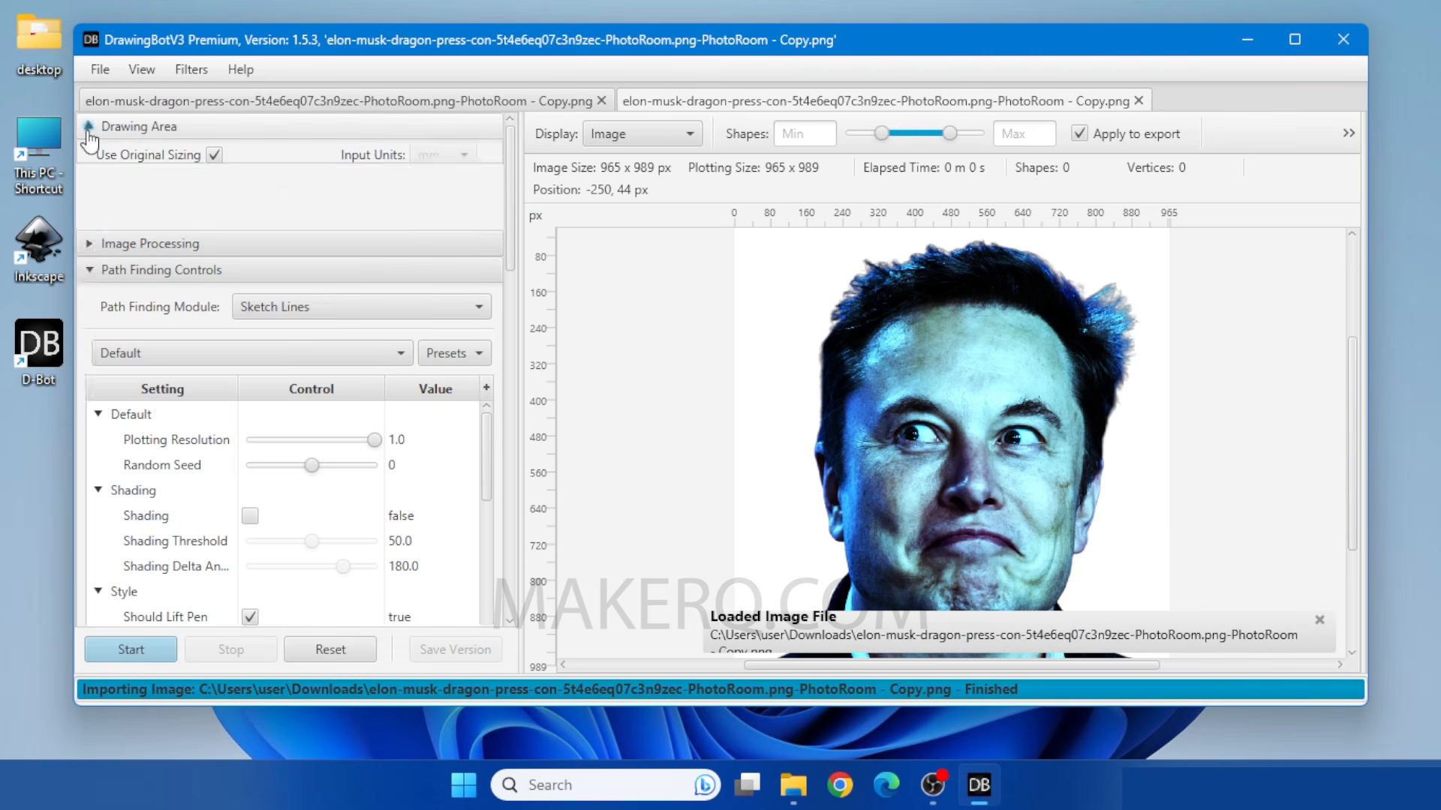
pyautogui.click(239, 164)
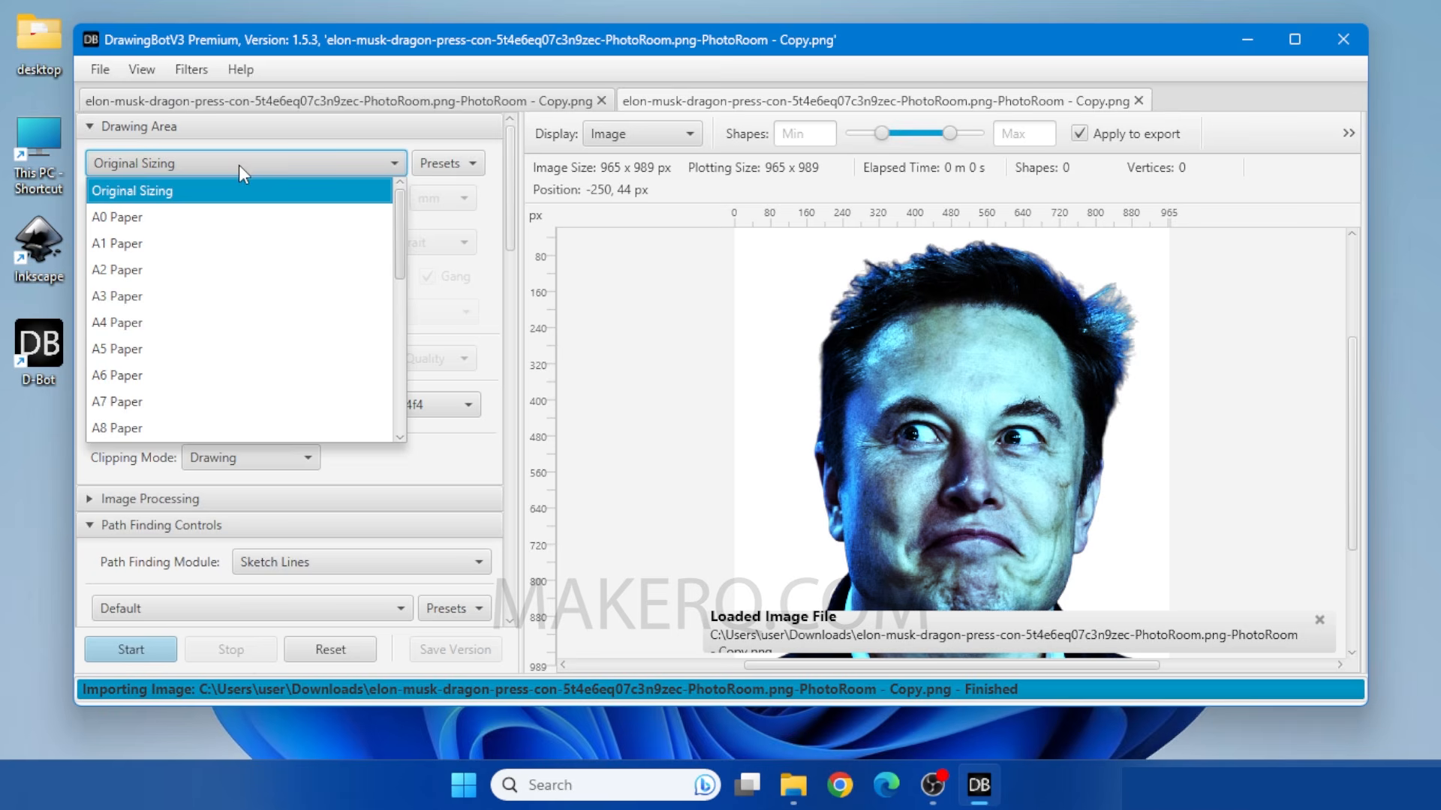
pyautogui.click(180, 323)
pyautogui.click(251, 322)
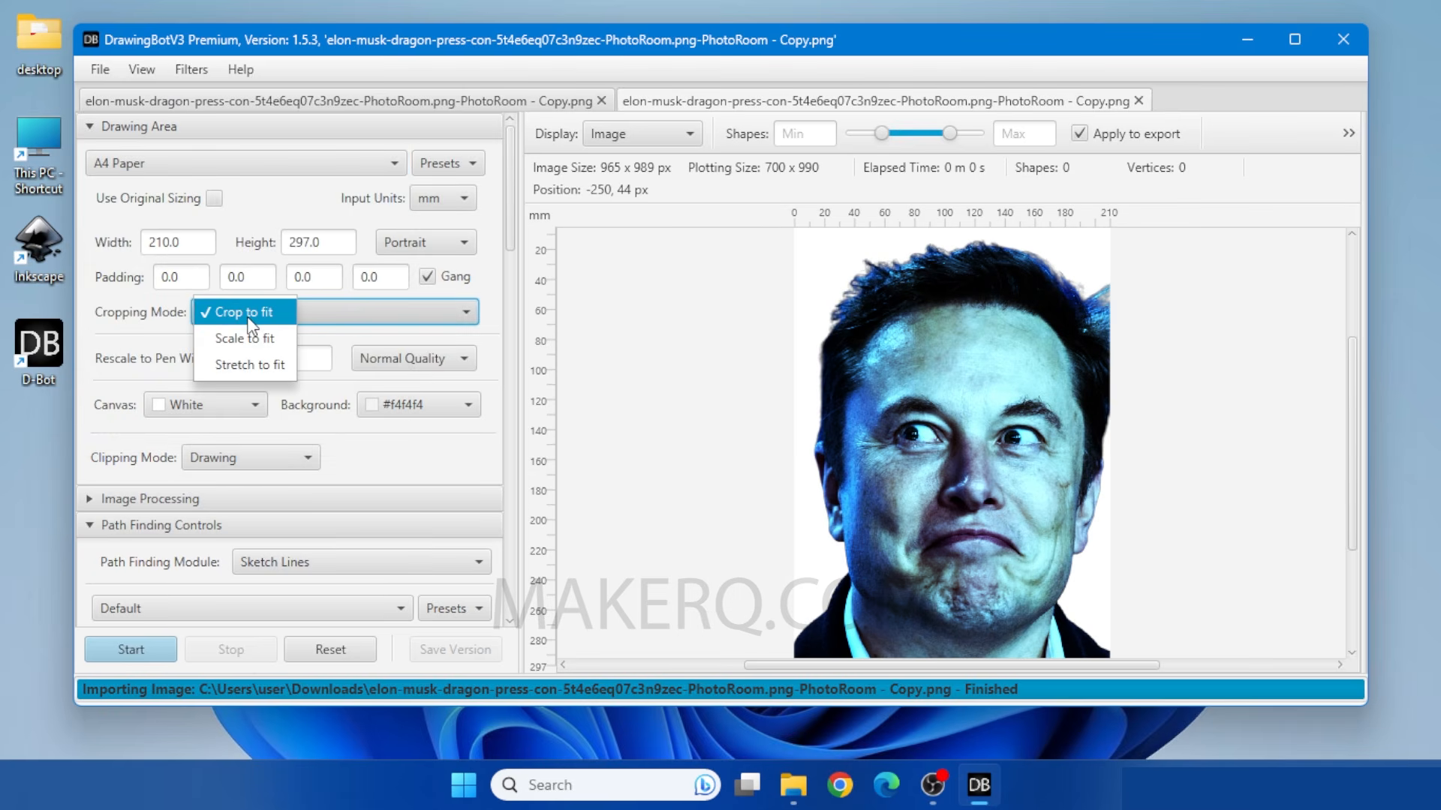
pyautogui.click(248, 338)
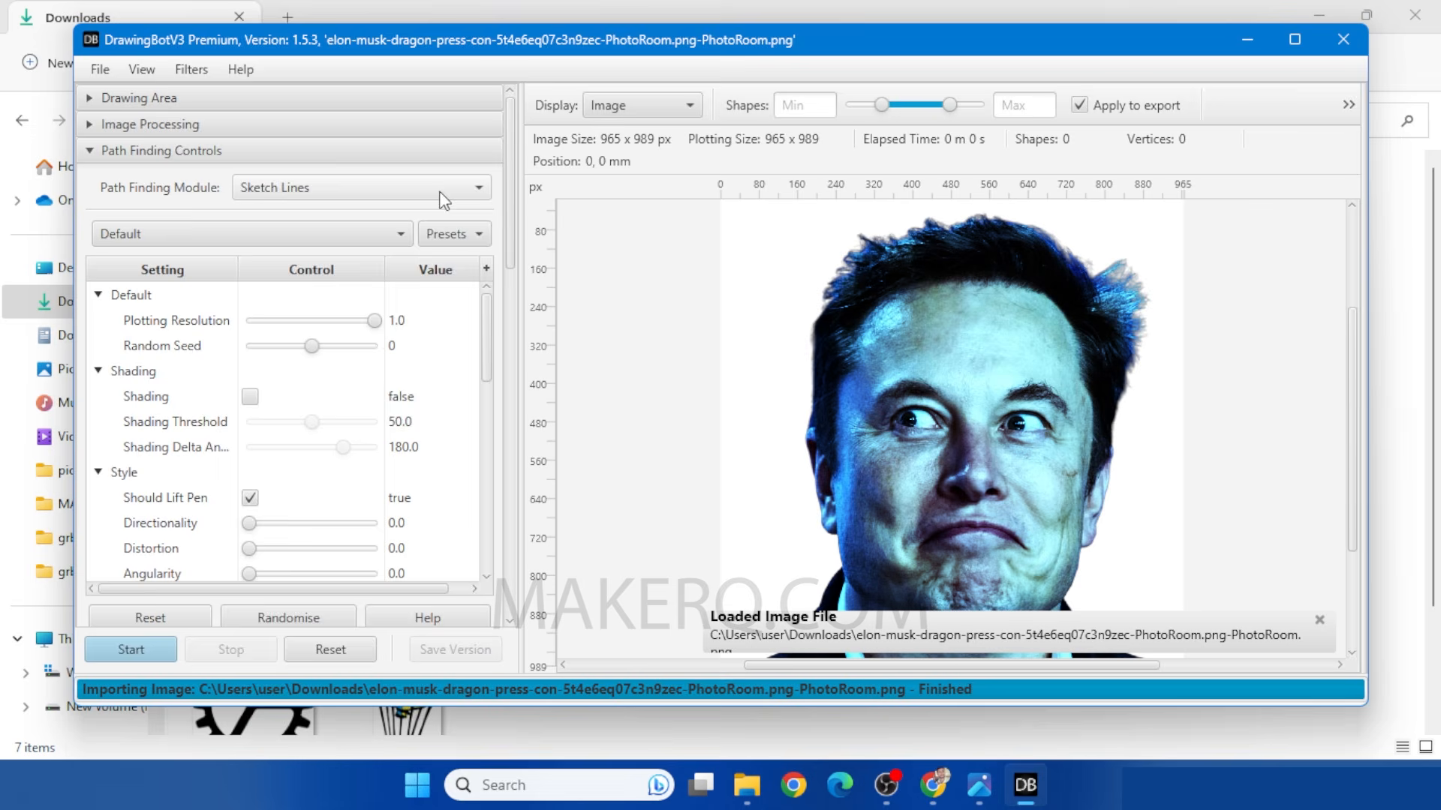
# Step: Plot the portrait with the Sketch Shapes path finding module
pyautogui.click(439, 190)
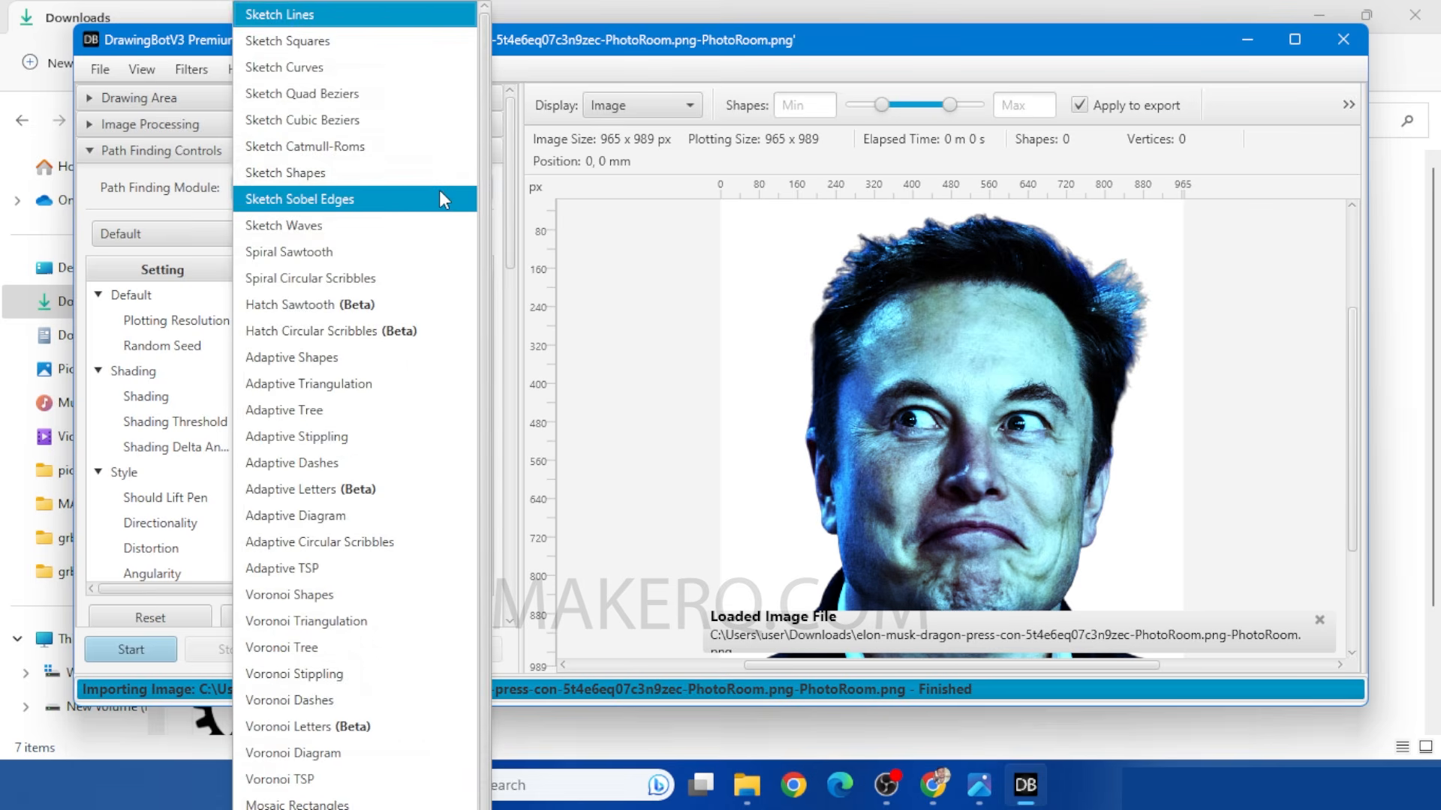
pyautogui.click(431, 173)
# Step: Disable every pen in the Dark Greys set except 100 Black
pyautogui.scroll(-5, 496, 375)
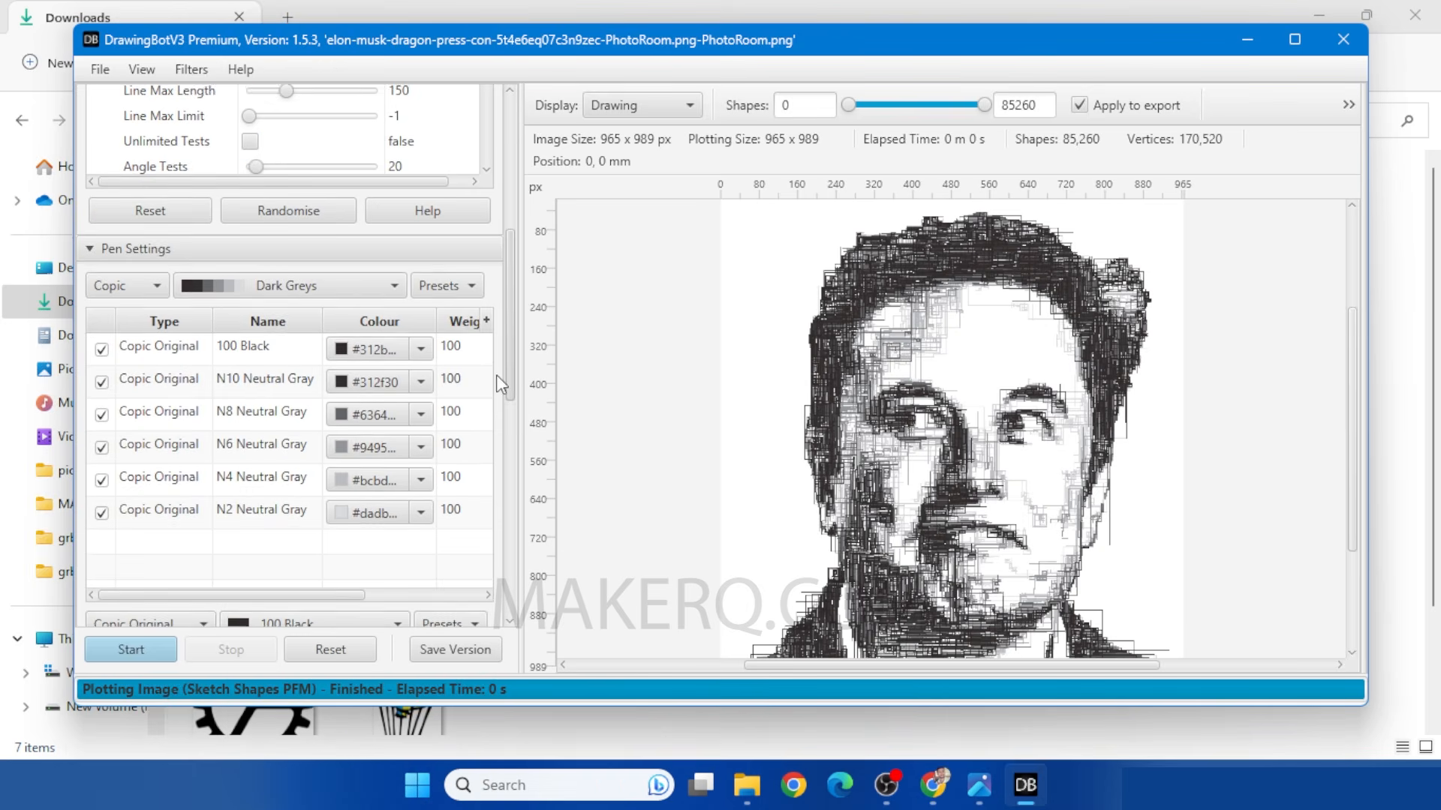
pyautogui.click(101, 379)
pyautogui.click(101, 412)
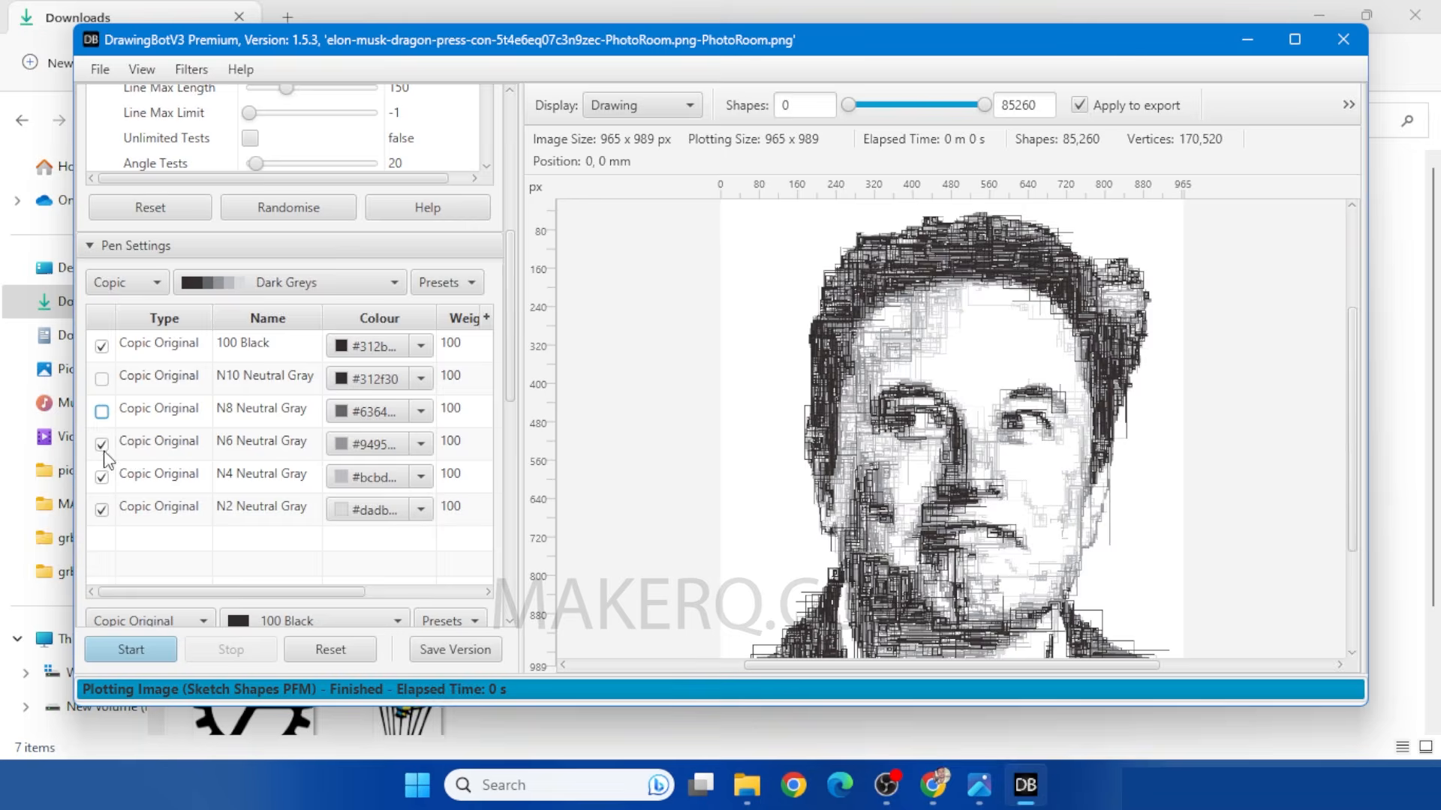
pyautogui.click(101, 444)
pyautogui.click(101, 477)
pyautogui.click(101, 509)
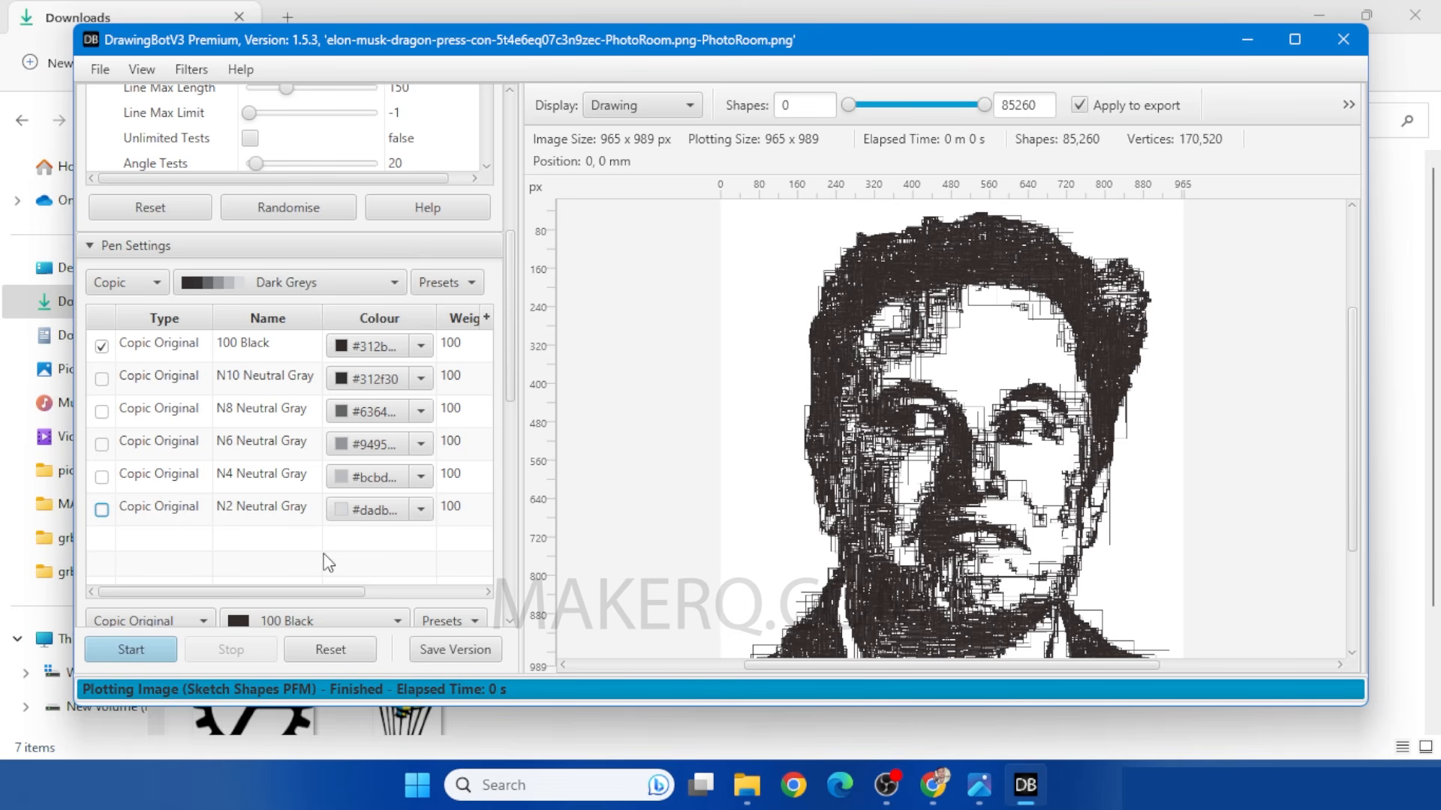
# Step: Lower the Sketch Shapes plotting resolution, trying 0.645 and 0.471 before settling on a somewhat higher value
pyautogui.scroll(10, 503, 301)
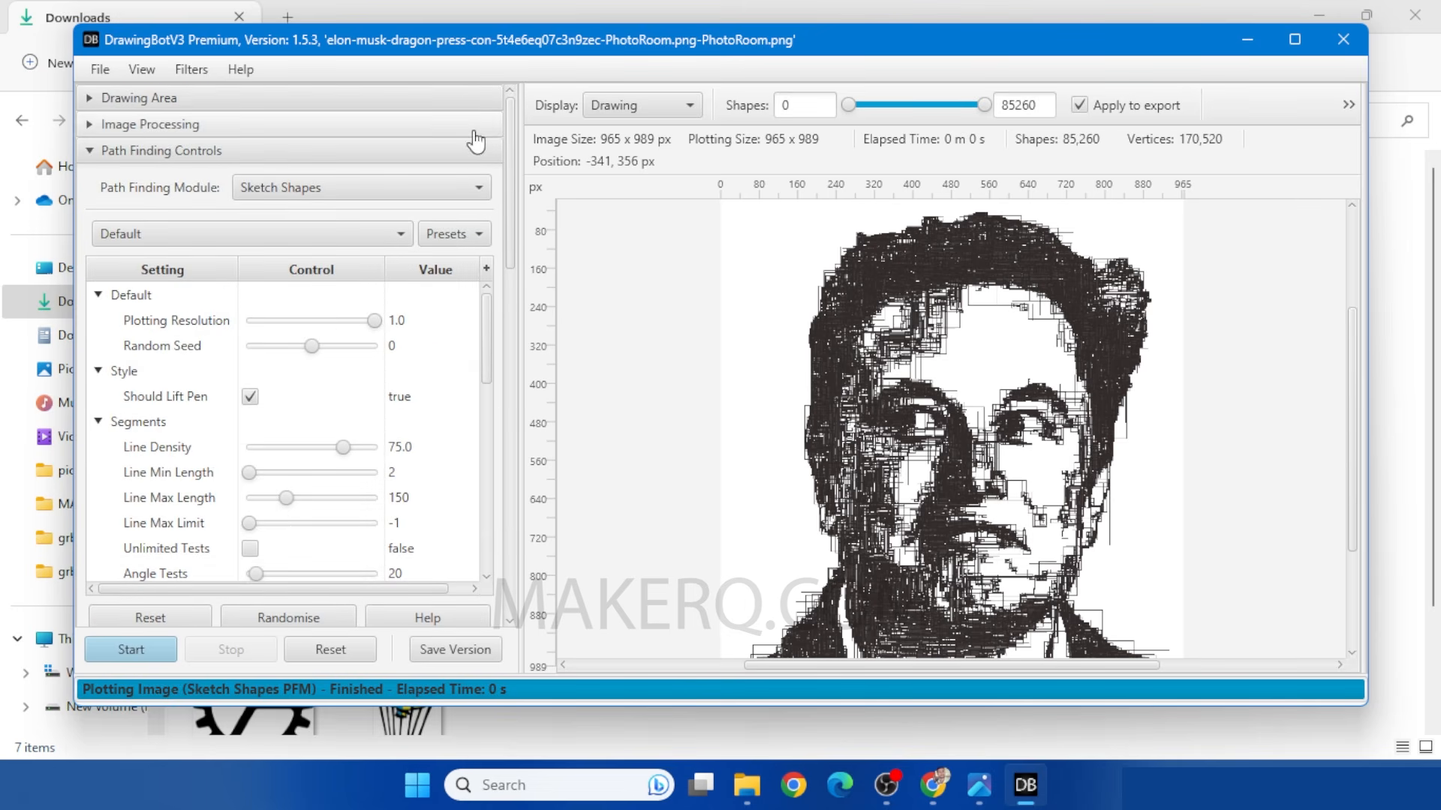
pyautogui.click(324, 321)
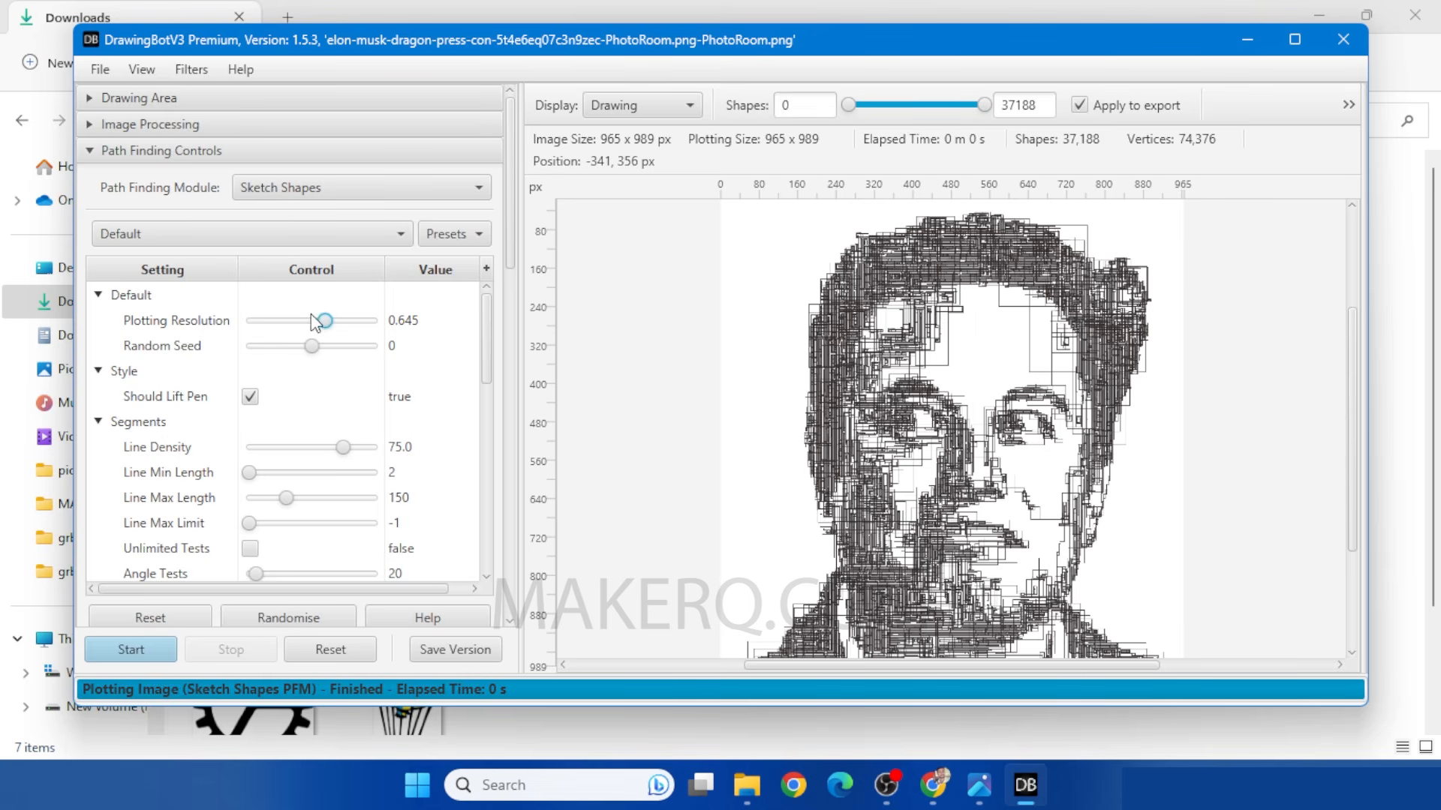
pyautogui.click(300, 321)
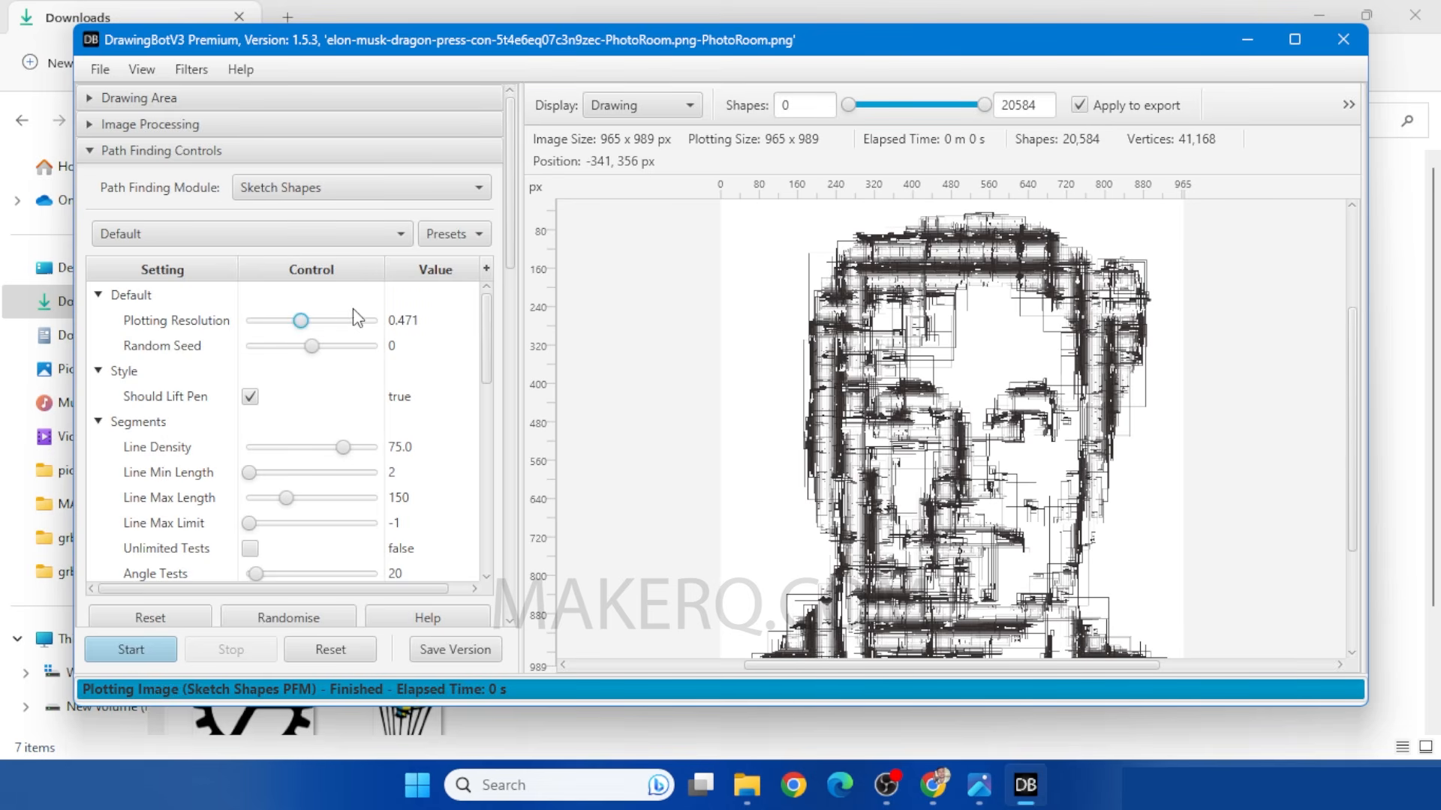
pyautogui.click(338, 321)
# Step: Plot the portrait on A4 Paper with the Sketch Cubic Beziers module and the Single Pen Style V1 preset
pyautogui.click(316, 187)
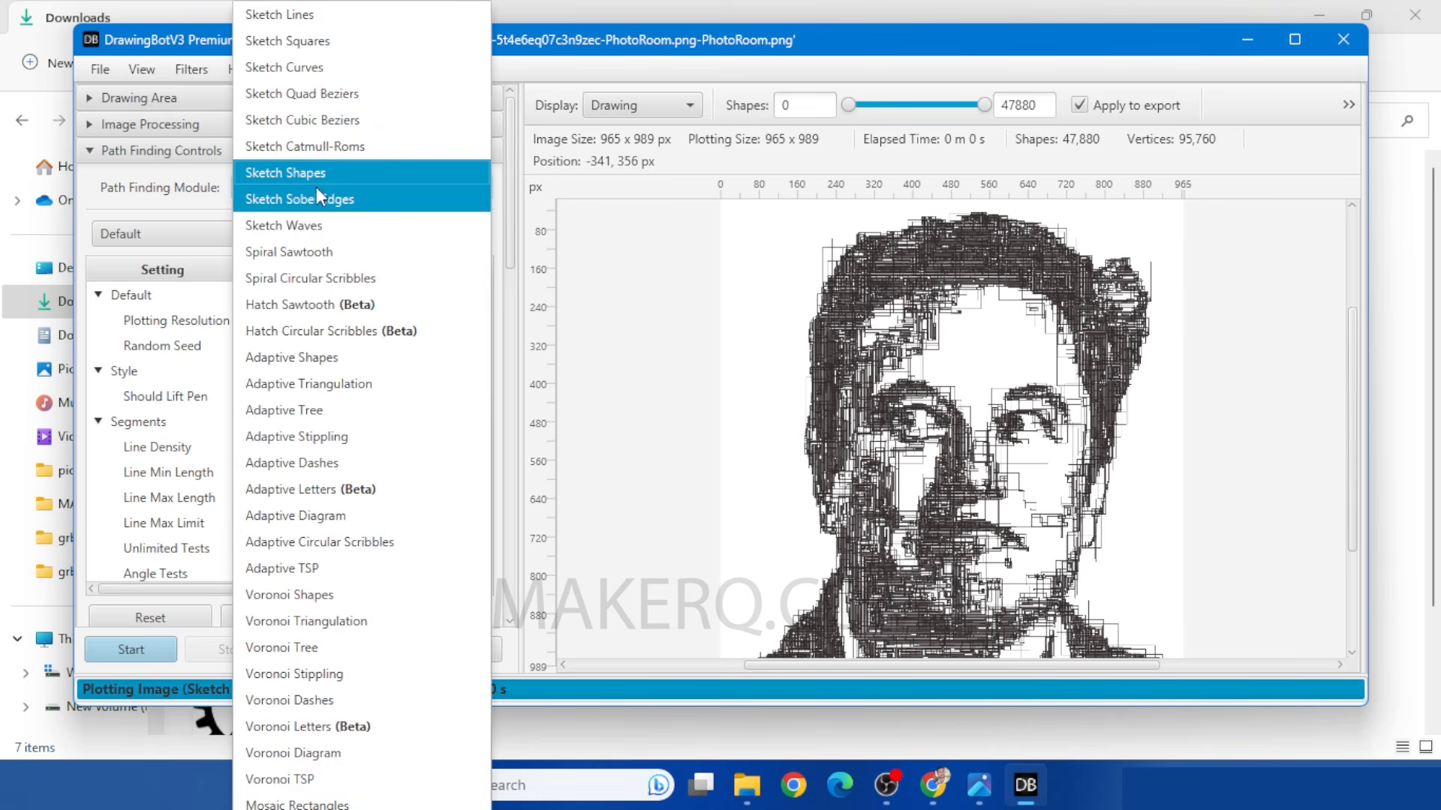
pyautogui.click(361, 129)
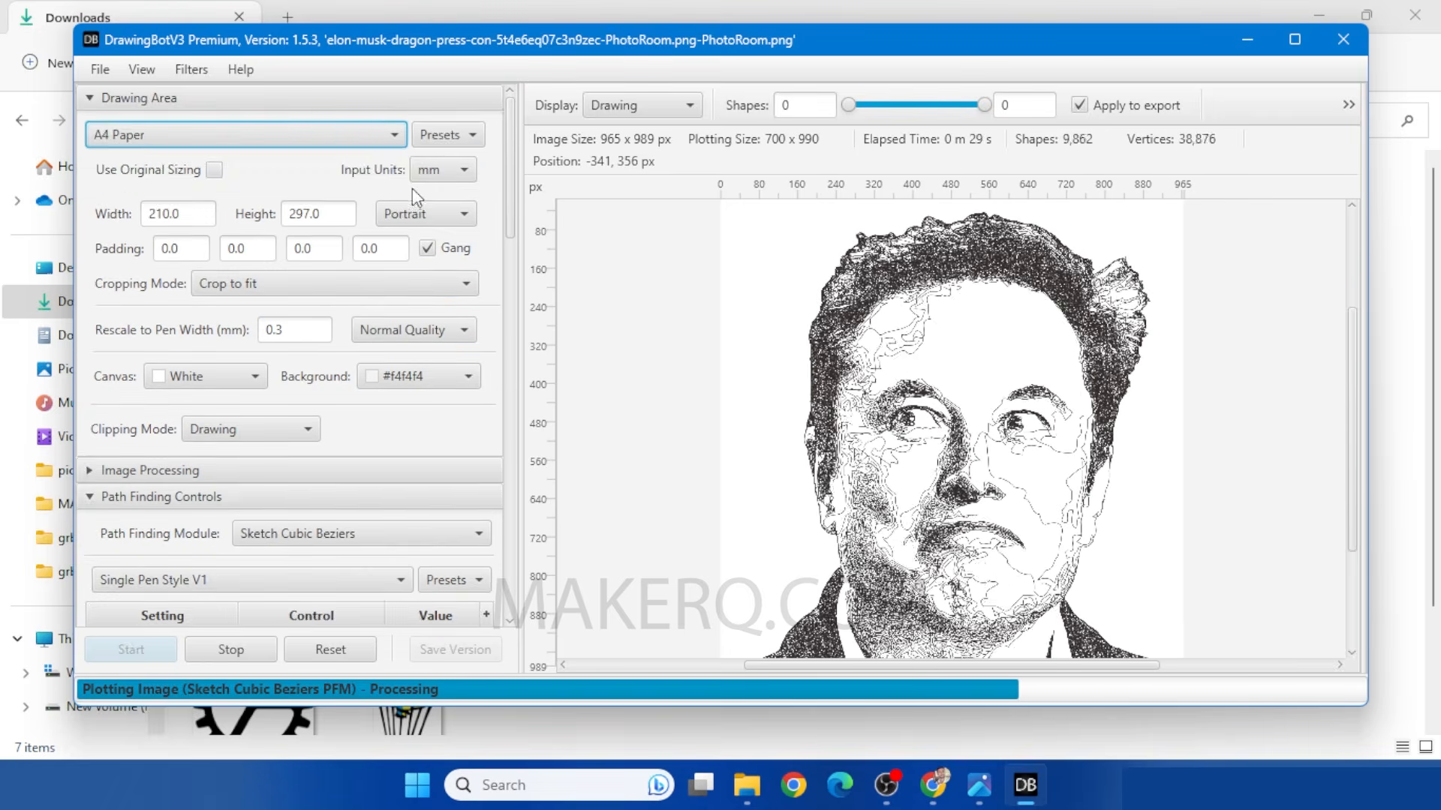
pyautogui.scroll(-3, 404, 480)
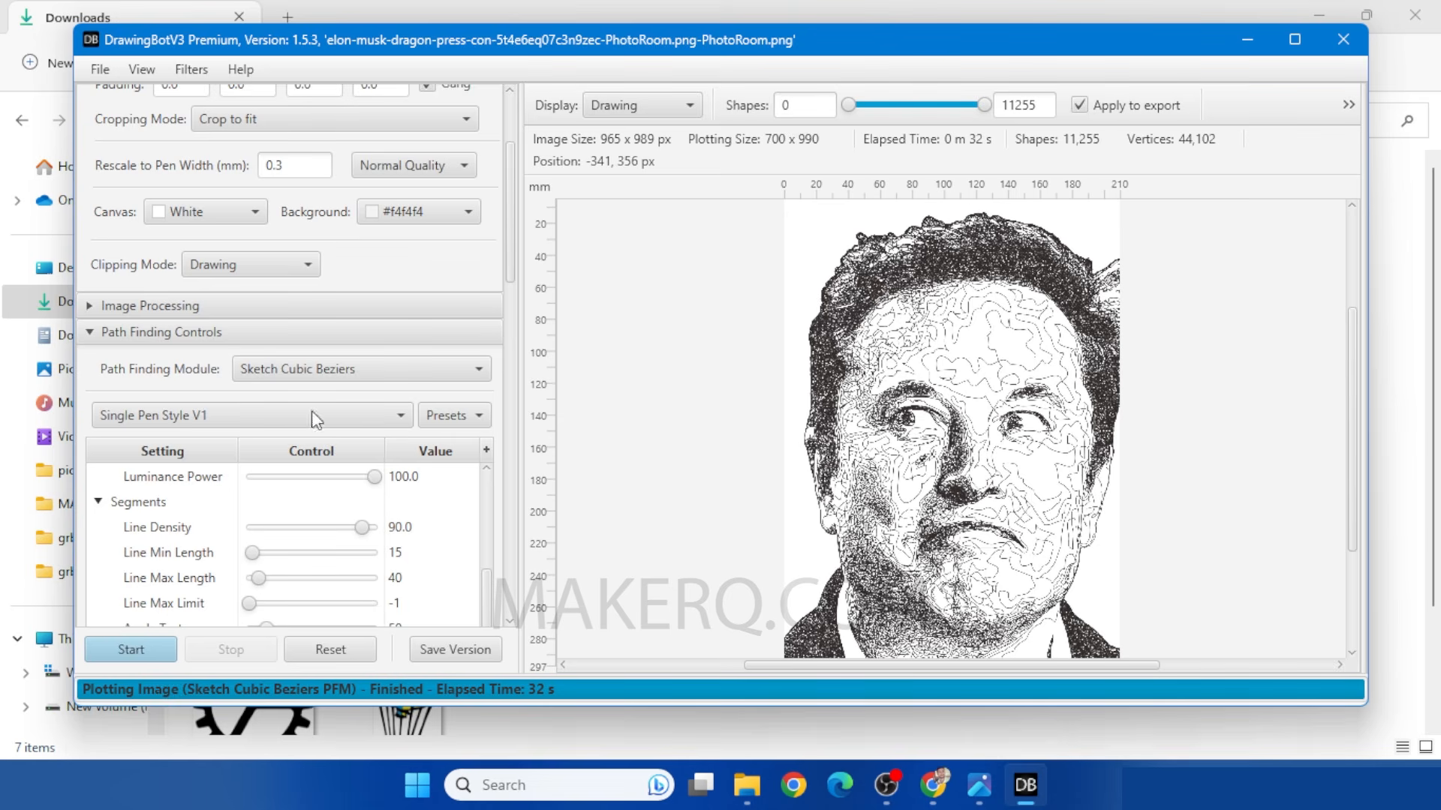
# Step: Export the whole drawing as an Inkscape SVG into the Downloads folder under the suggested file name
pyautogui.click(102, 73)
pyautogui.moveTo(322, 319)
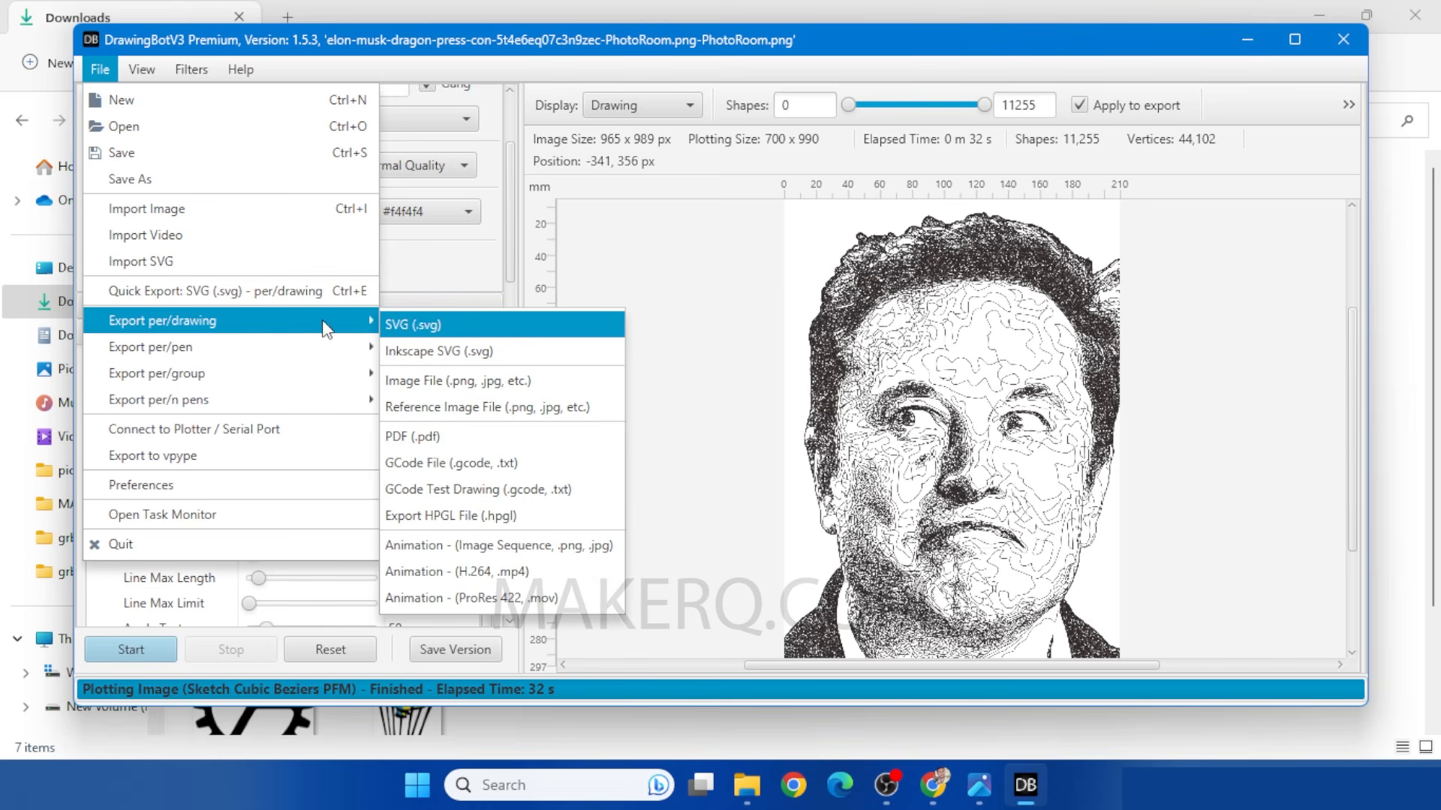
pyautogui.click(450, 352)
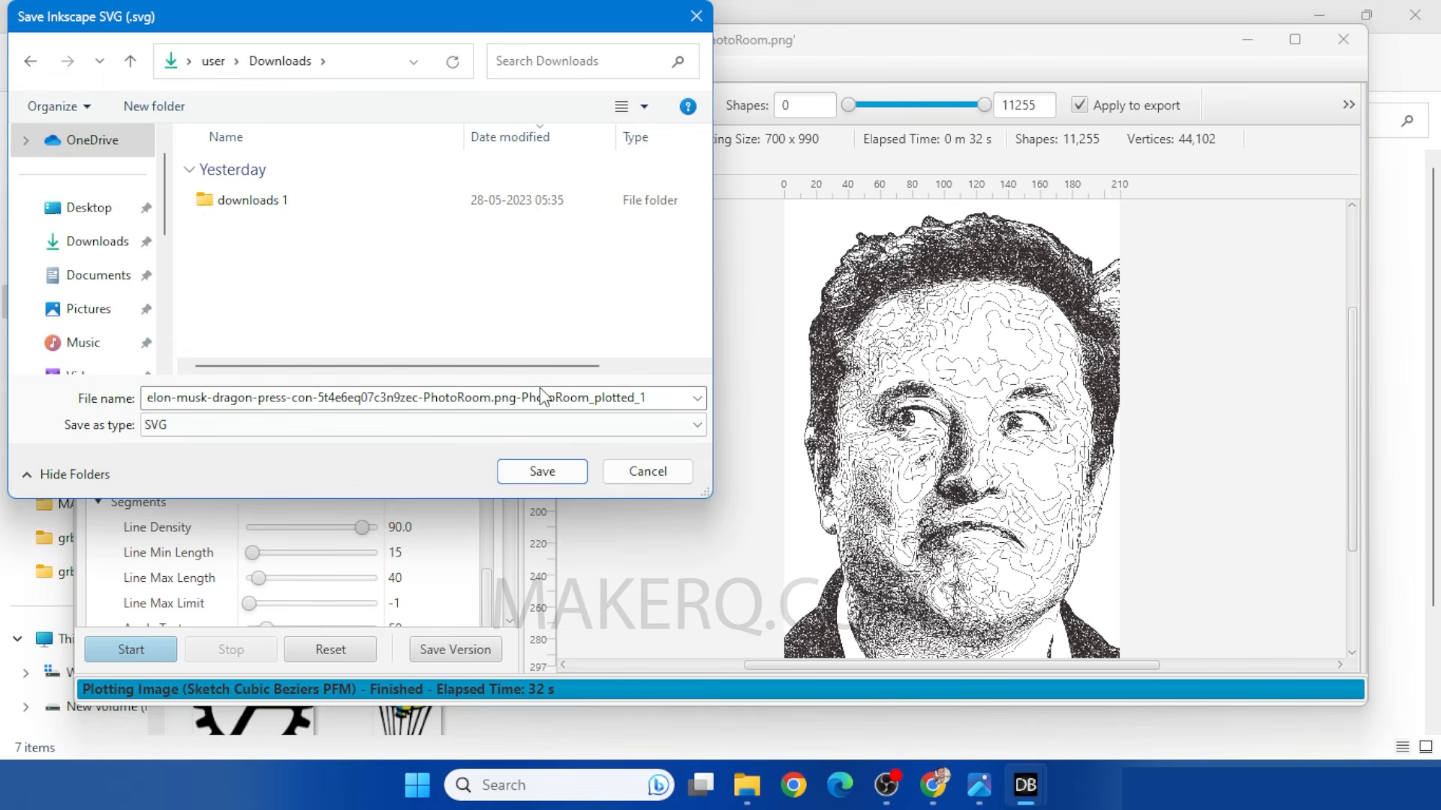
pyautogui.click(534, 473)
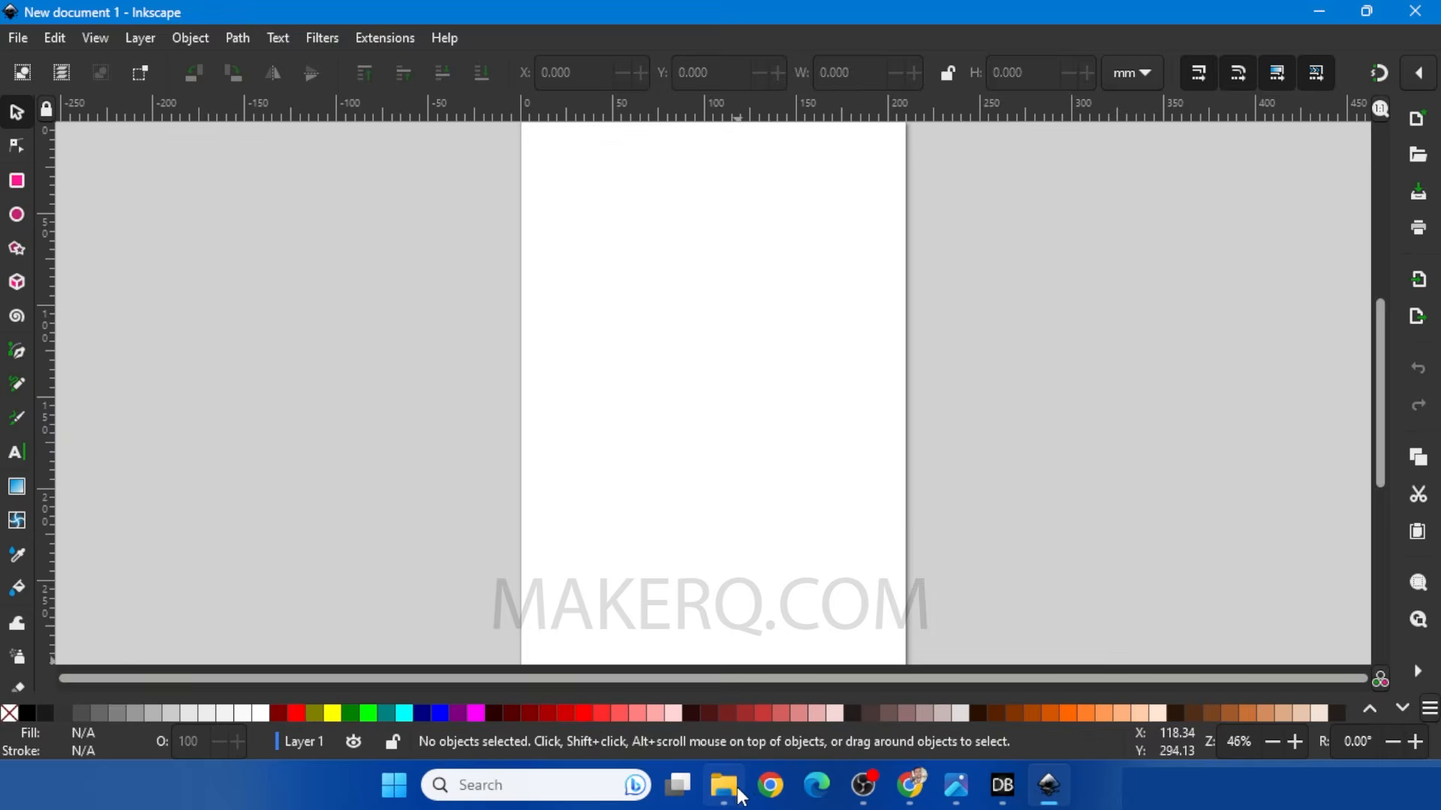
# Step: Bring the exported portrait SVG from the file explorer into the blank Inkscape document
pyautogui.click(724, 785)
pyautogui.moveTo(675, 304); pyautogui.dragTo(667, 447)
pyautogui.click(641, 411)
# Step: Scale the portrait to about 200 × 271 mm and position it inside the A4 page
pyautogui.scroll(-1, 672, 359)
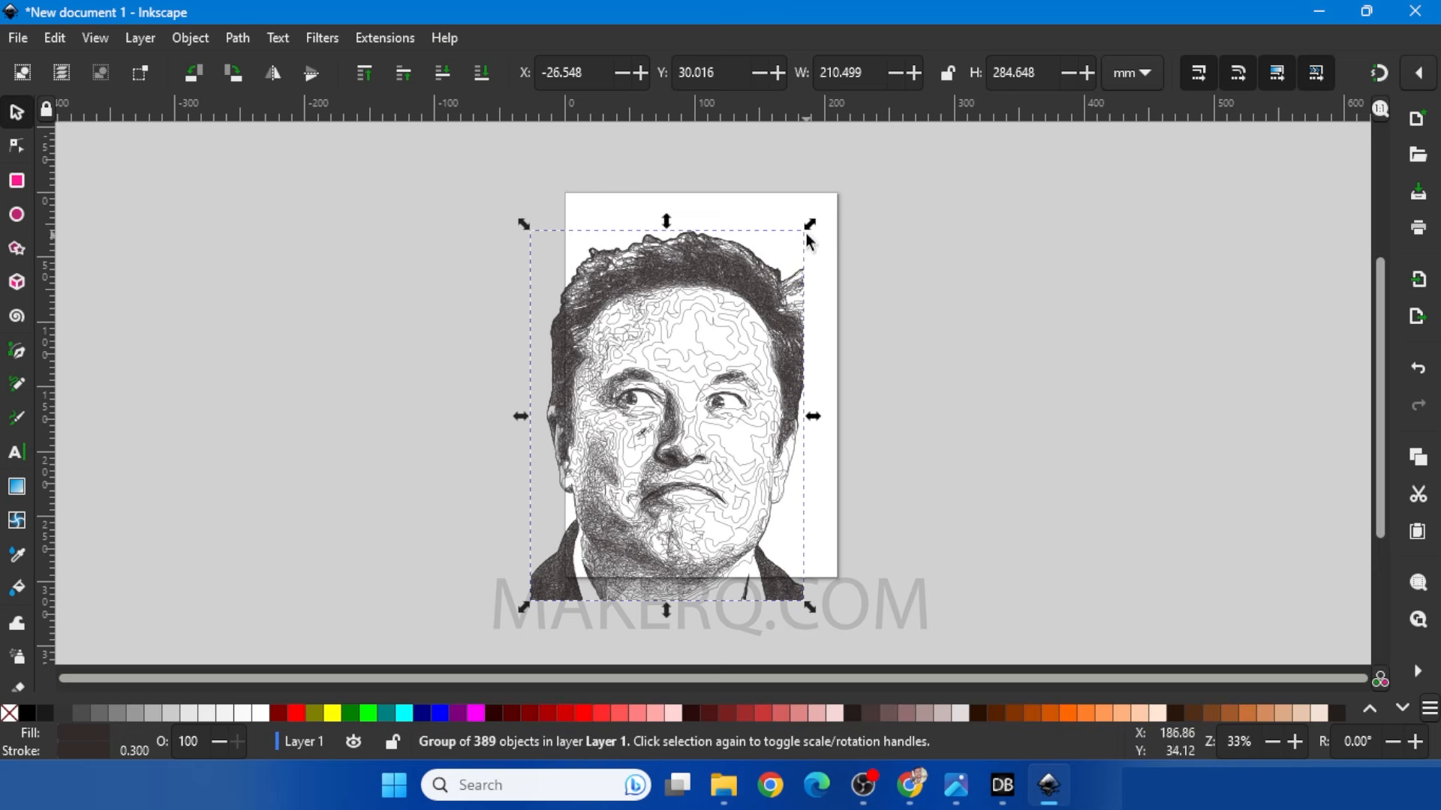
pyautogui.moveTo(788, 274); pyautogui.dragTo(822, 237)
pyautogui.moveTo(842, 191); pyautogui.dragTo(830, 209)
pyautogui.moveTo(804, 258); pyautogui.dragTo(810, 250)
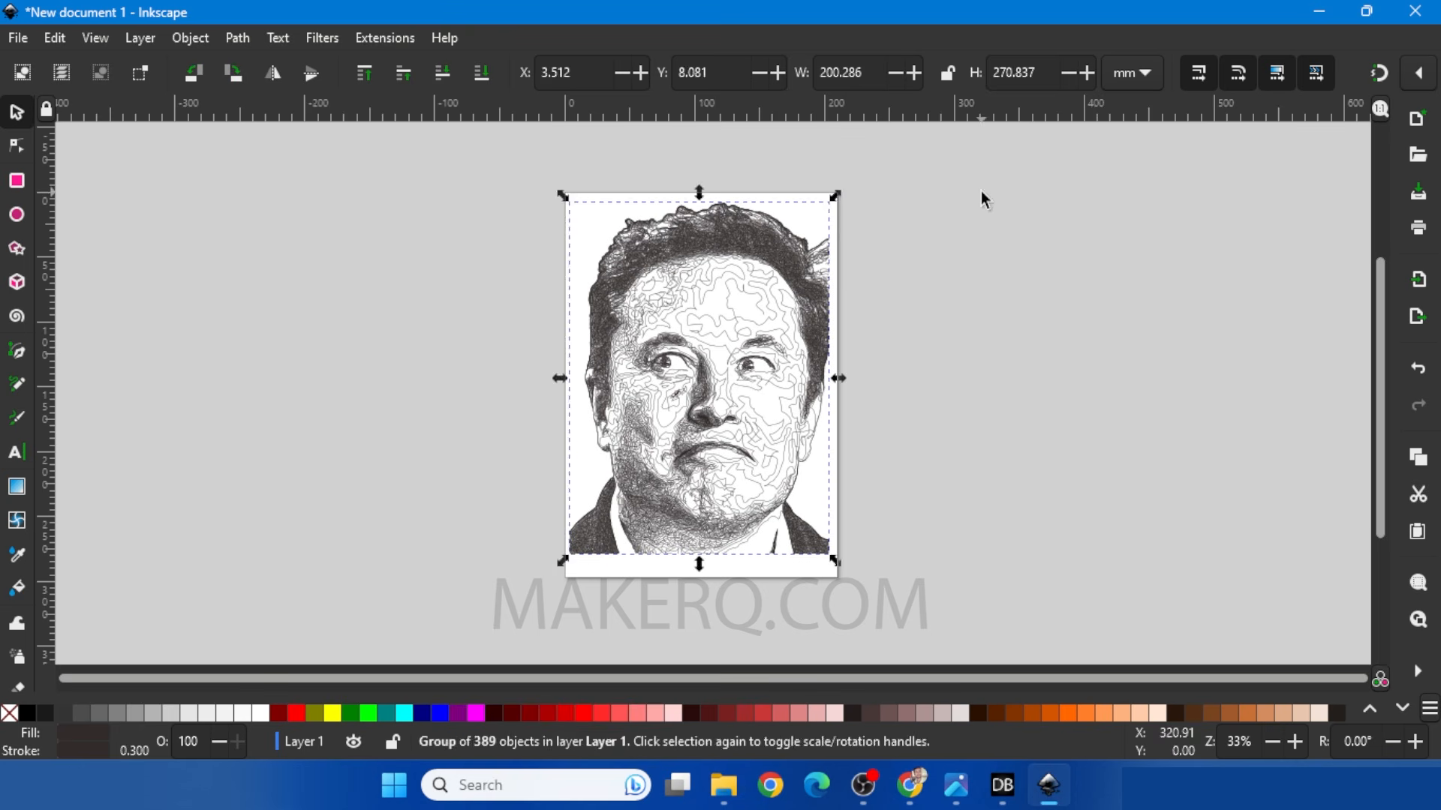
# Step: Deselect the portrait and start plotting it with AxiDraw Control
pyautogui.click(980, 191)
pyautogui.click(382, 38)
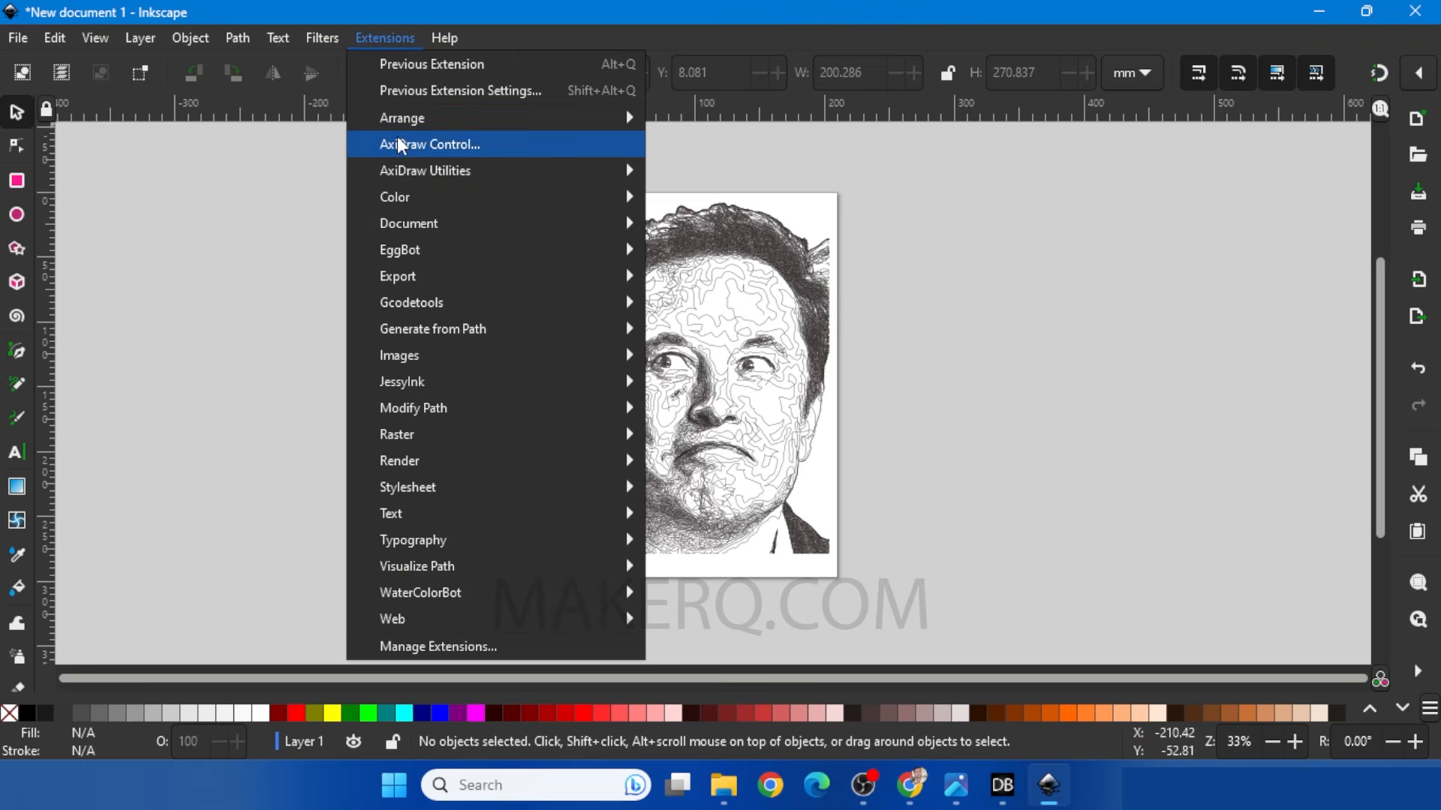
pyautogui.click(404, 143)
pyautogui.click(619, 601)
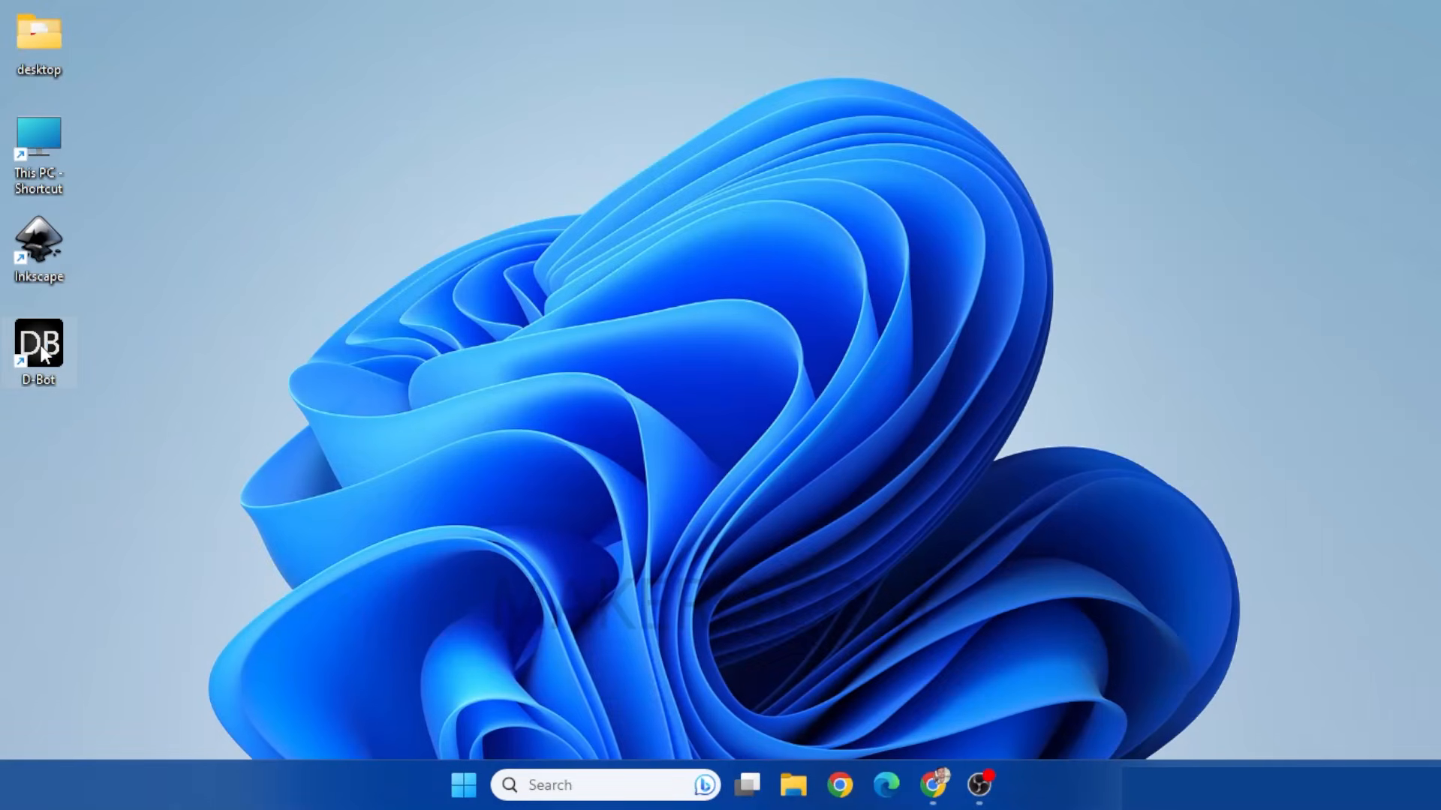
# Step: Launch D-Bot from the desktop and import the image ezgif.com-webp-to-jpg.jpg from Downloads
pyautogui.doubleClick(40, 345)
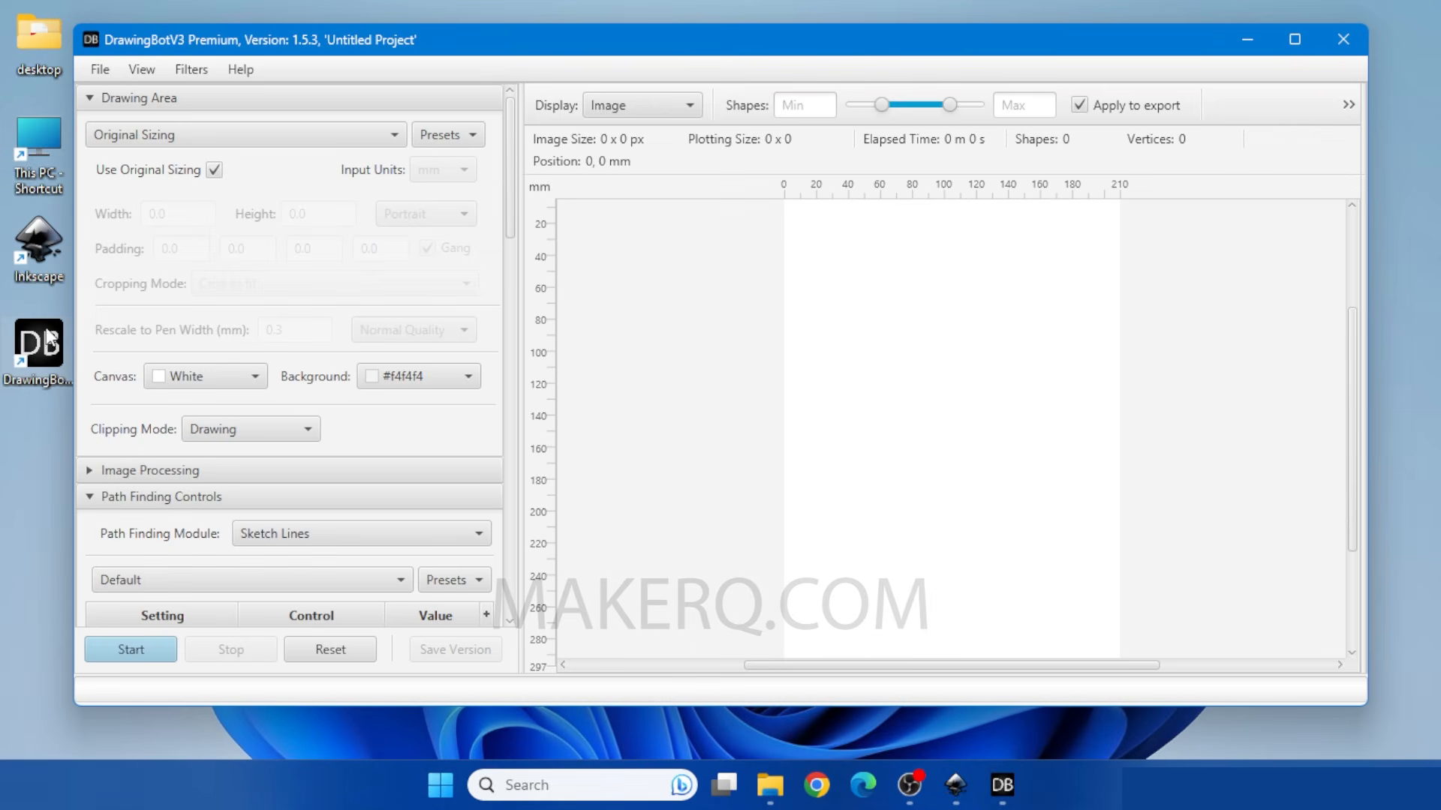
pyautogui.click(97, 69)
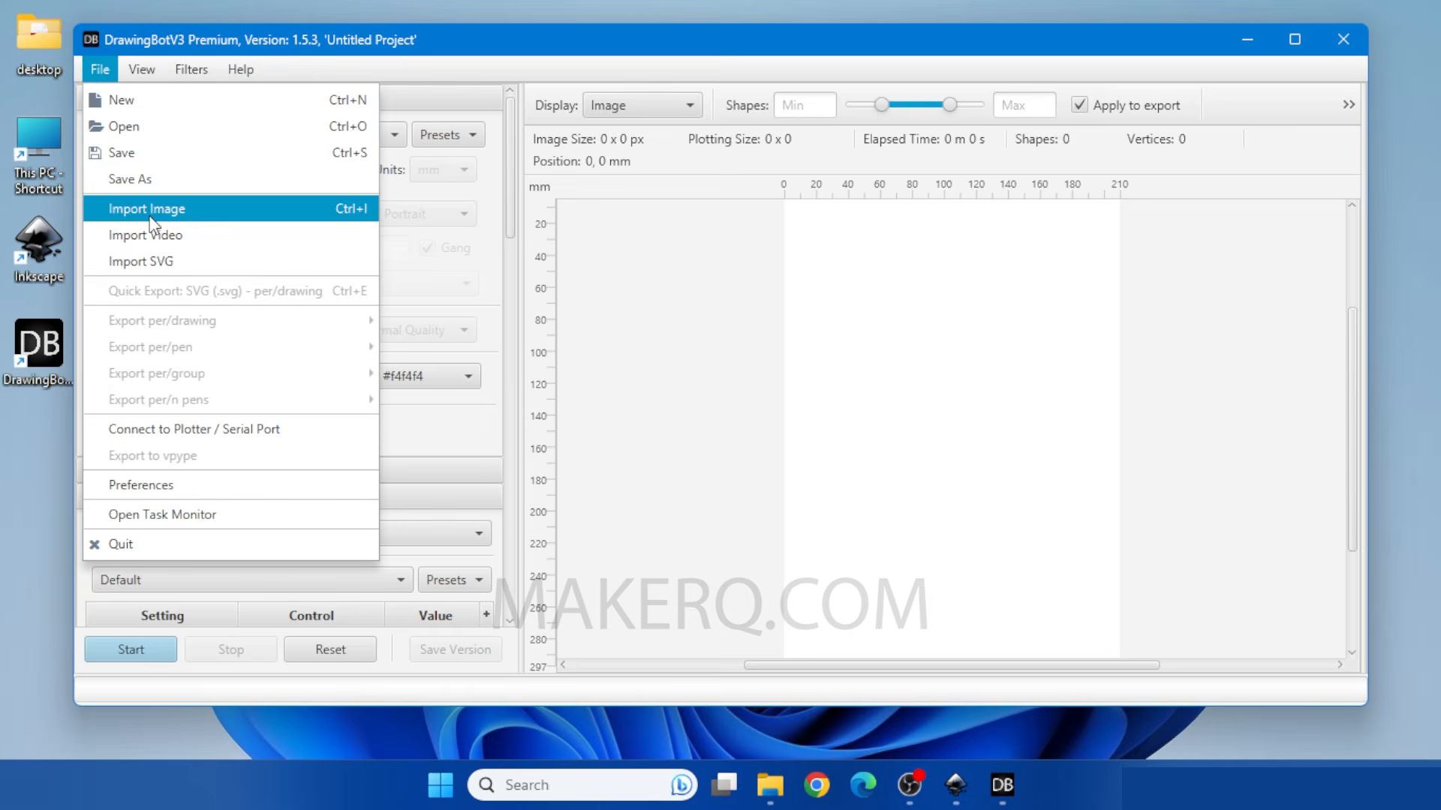
pyautogui.click(148, 213)
pyautogui.click(312, 197)
pyautogui.click(545, 470)
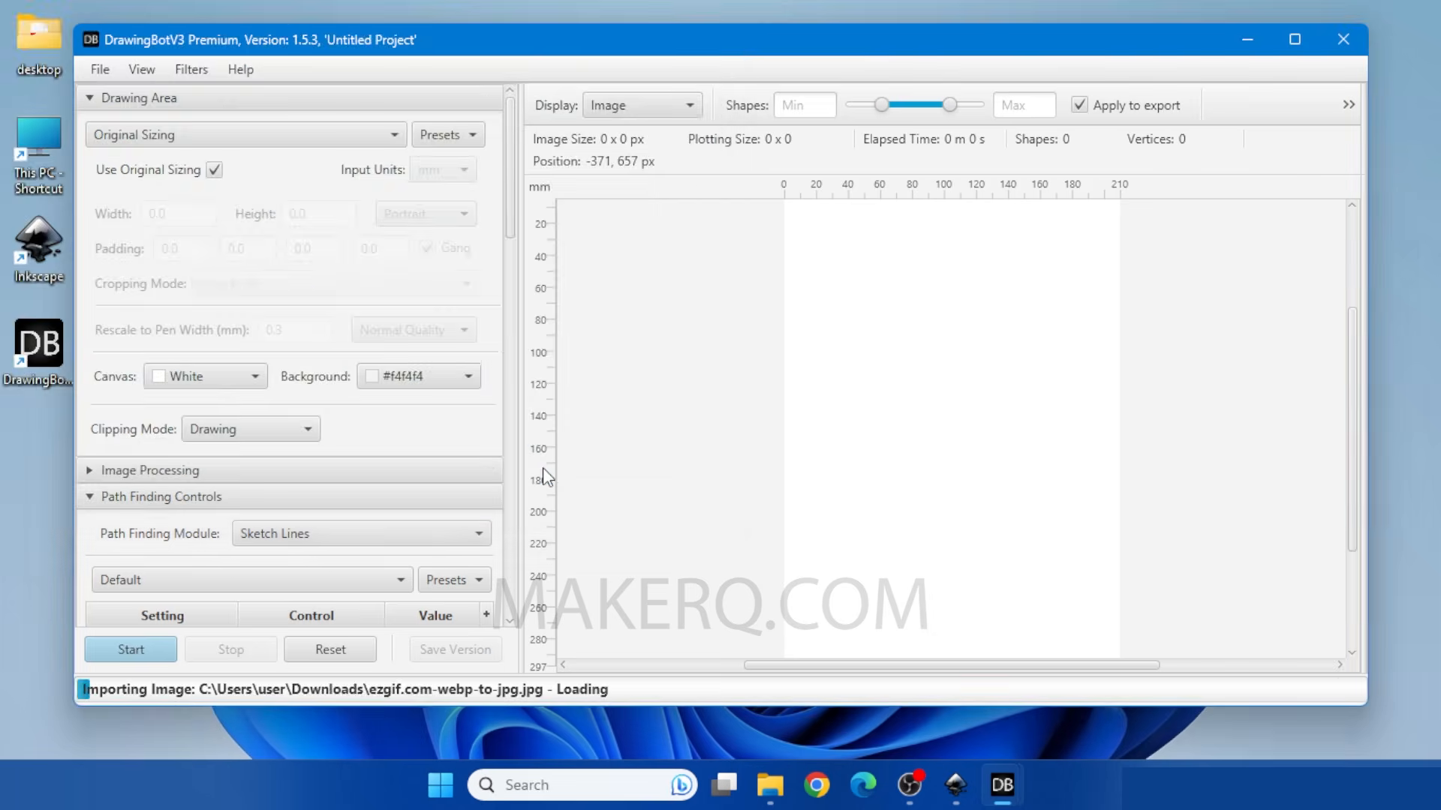
# Step: Set the drawing area to A4 Paper with the Scale to fit cropping mode
pyautogui.click(89, 98)
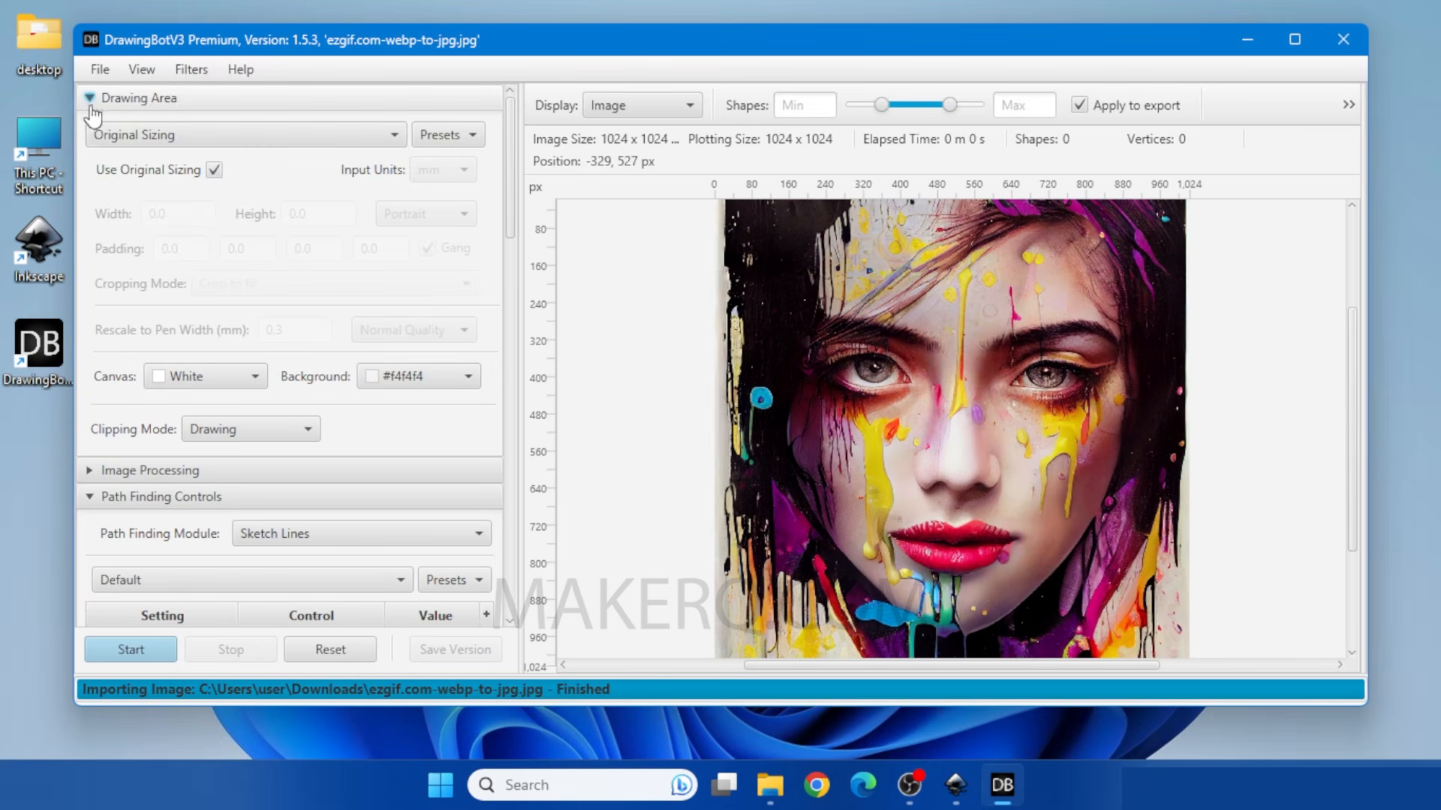
pyautogui.click(227, 133)
pyautogui.click(156, 292)
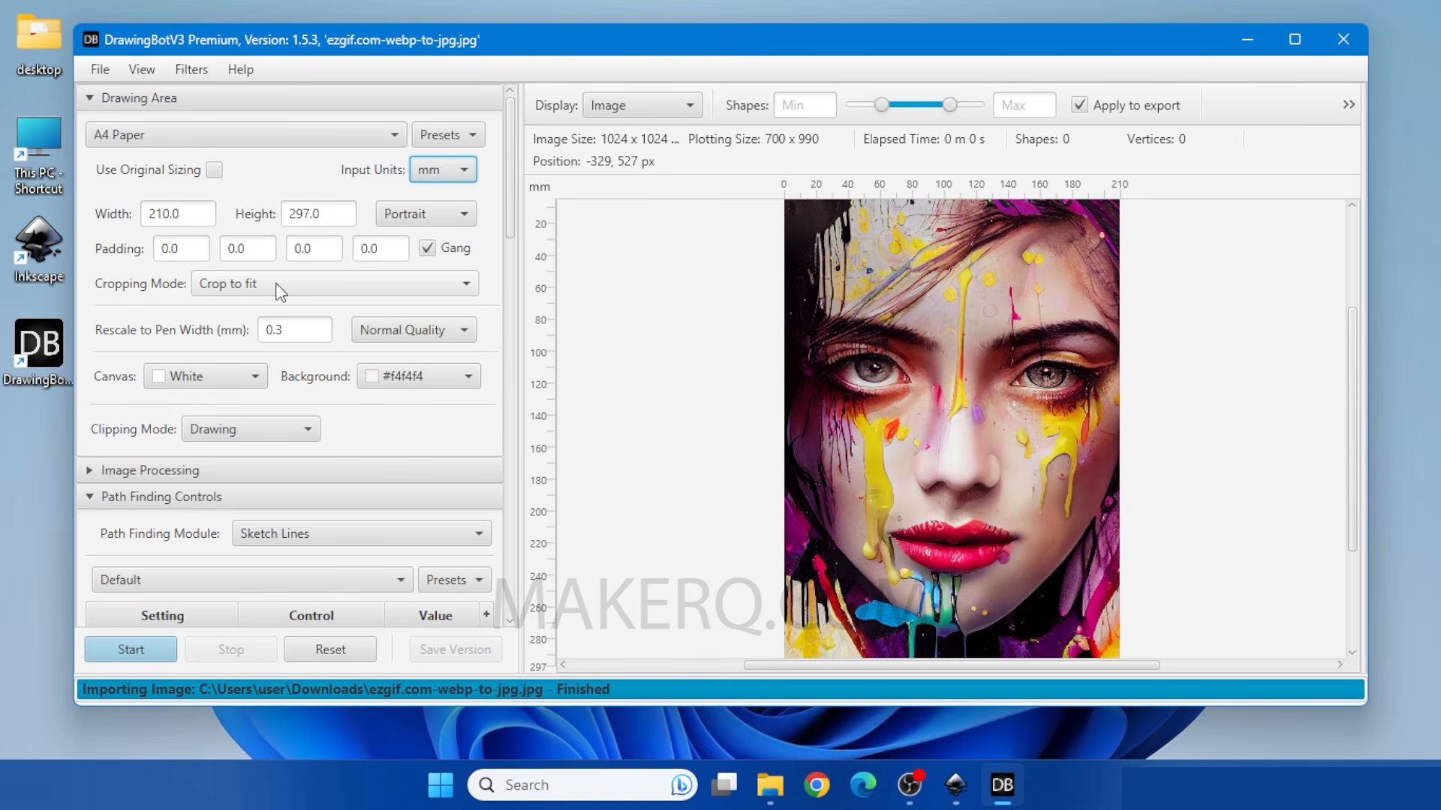
pyautogui.click(279, 292)
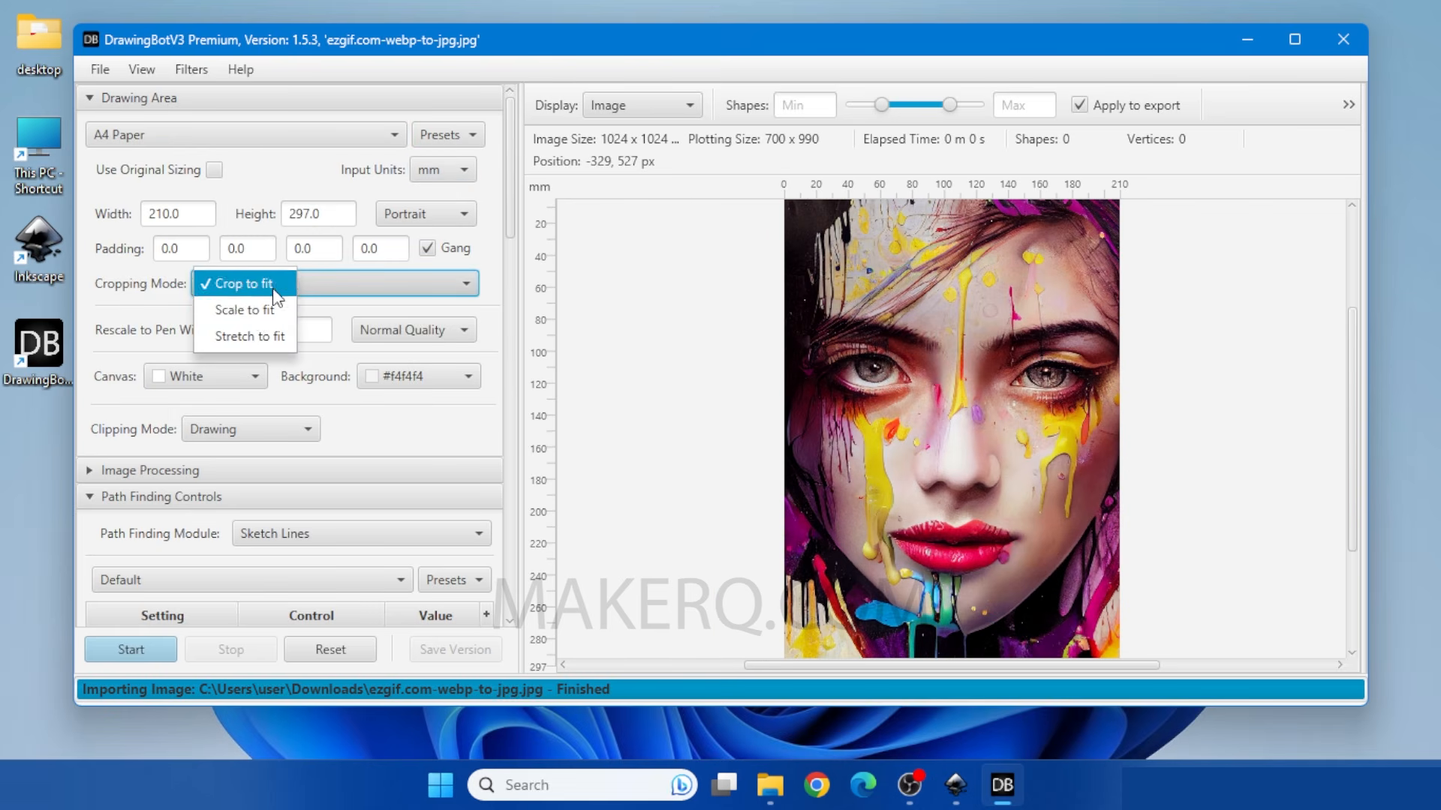
pyautogui.click(257, 310)
# Step: Rescale the drawing to a pen width of 0.7 mm at High Quality
pyautogui.click(290, 325)
pyautogui.press('BackSpace')
pyautogui.press('BackSpace')
pyautogui.press('BackSpace')
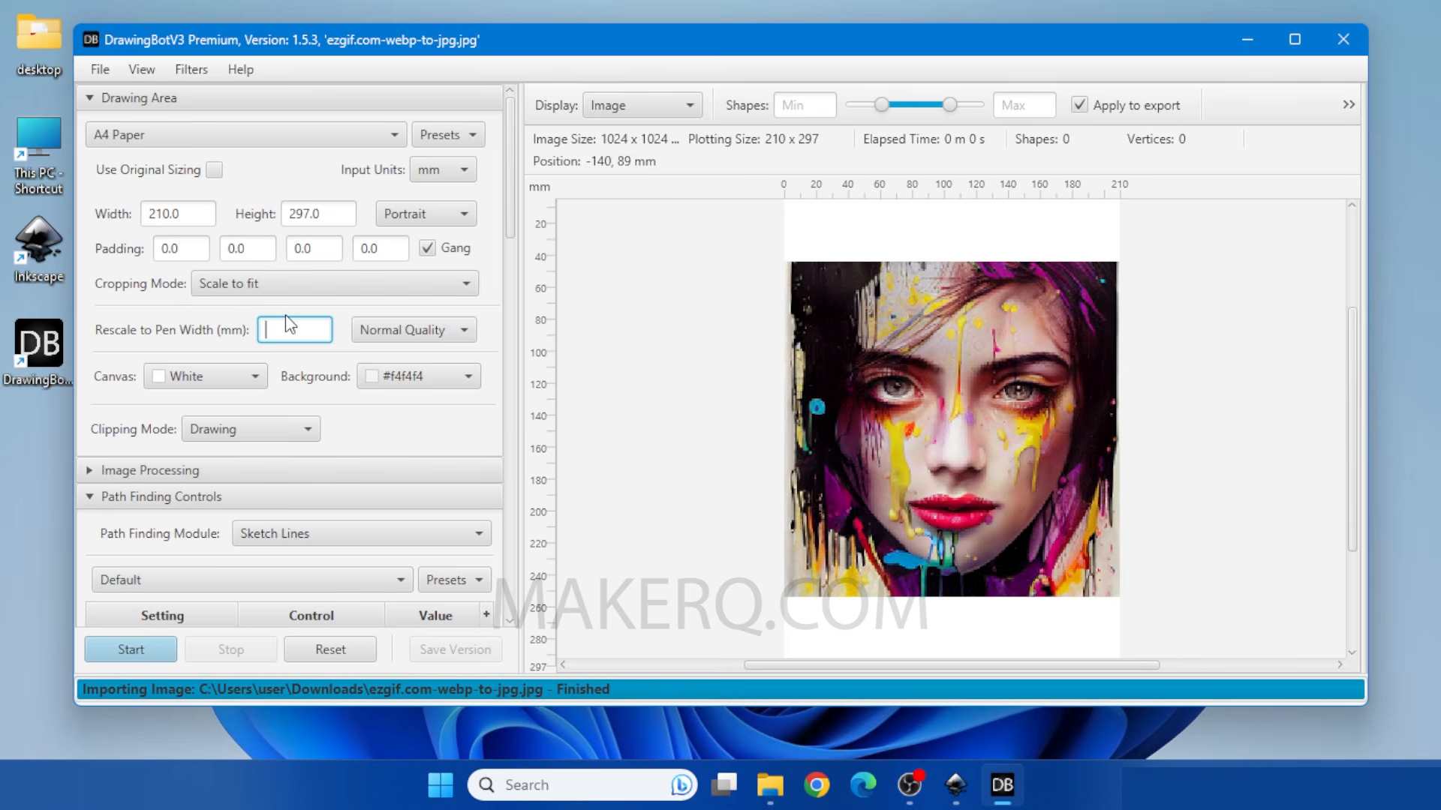
pyautogui.write('.7')
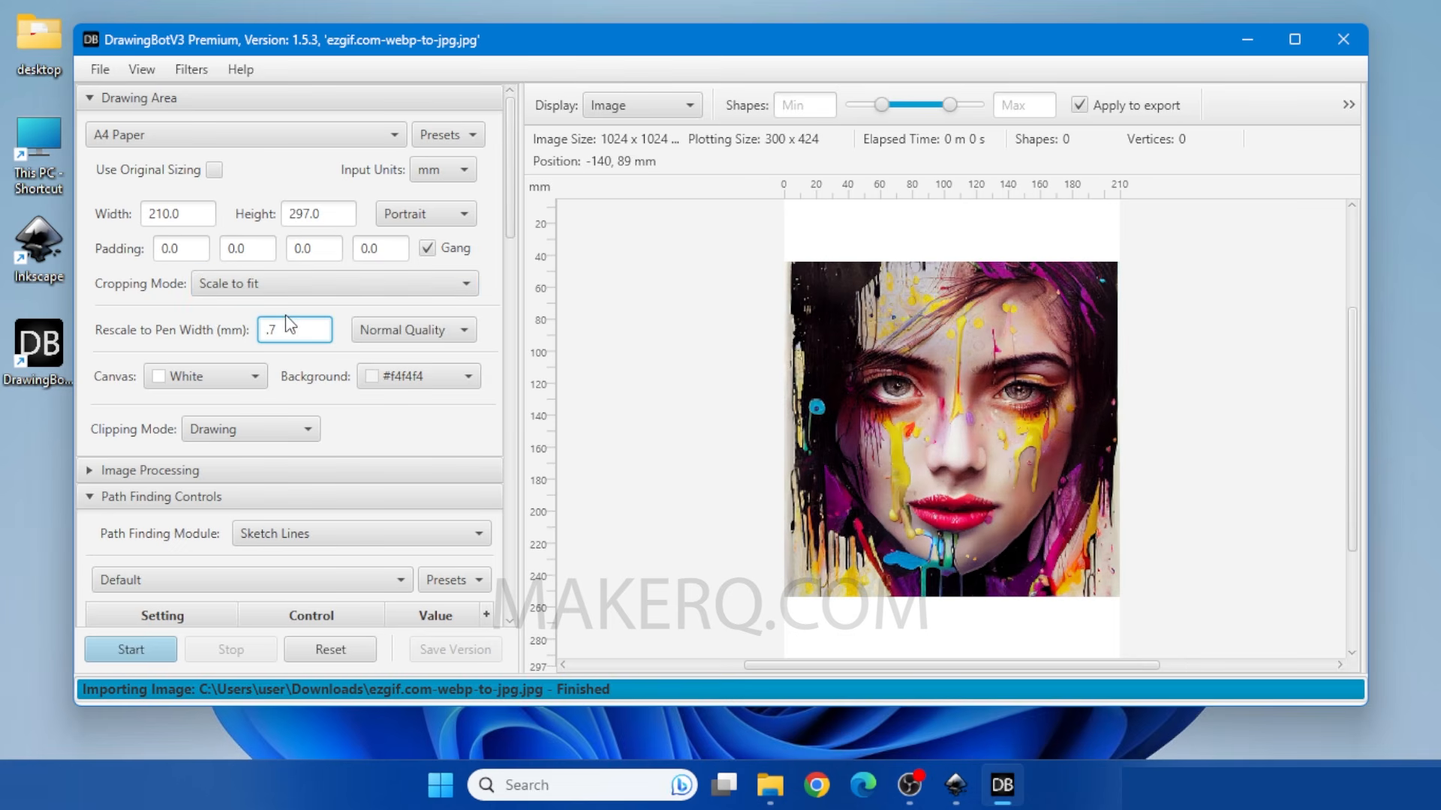
pyautogui.click(425, 333)
pyautogui.click(413, 329)
# Step: Plot the image with the Sketch Squares path finding module
pyautogui.scroll(-3, 390, 457)
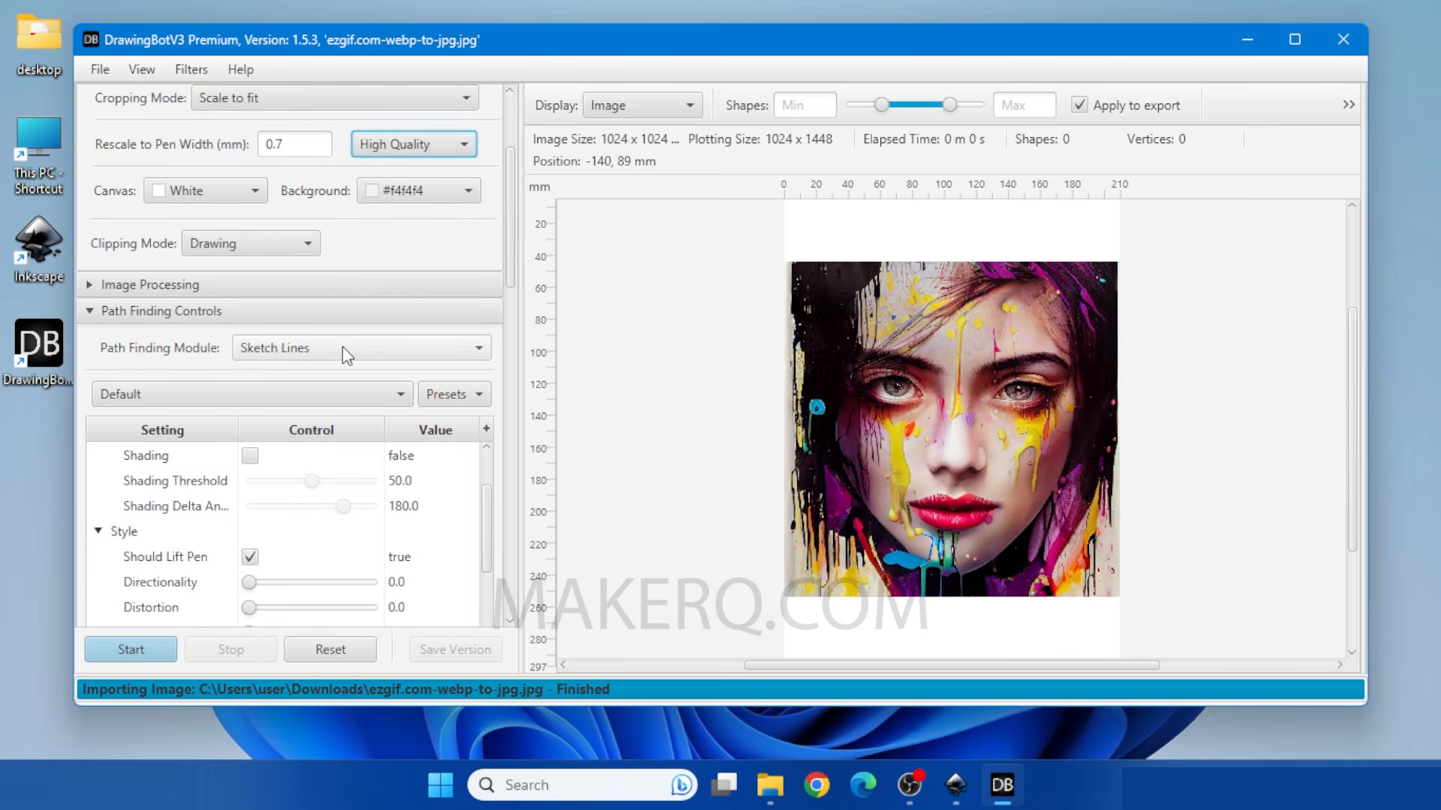
pyautogui.click(343, 348)
pyautogui.click(363, 41)
# Step: Change the pens from Copic Dark Greys to the Winsor & Newton 6 Vibrant Tones set
pyautogui.scroll(-5, 321, 353)
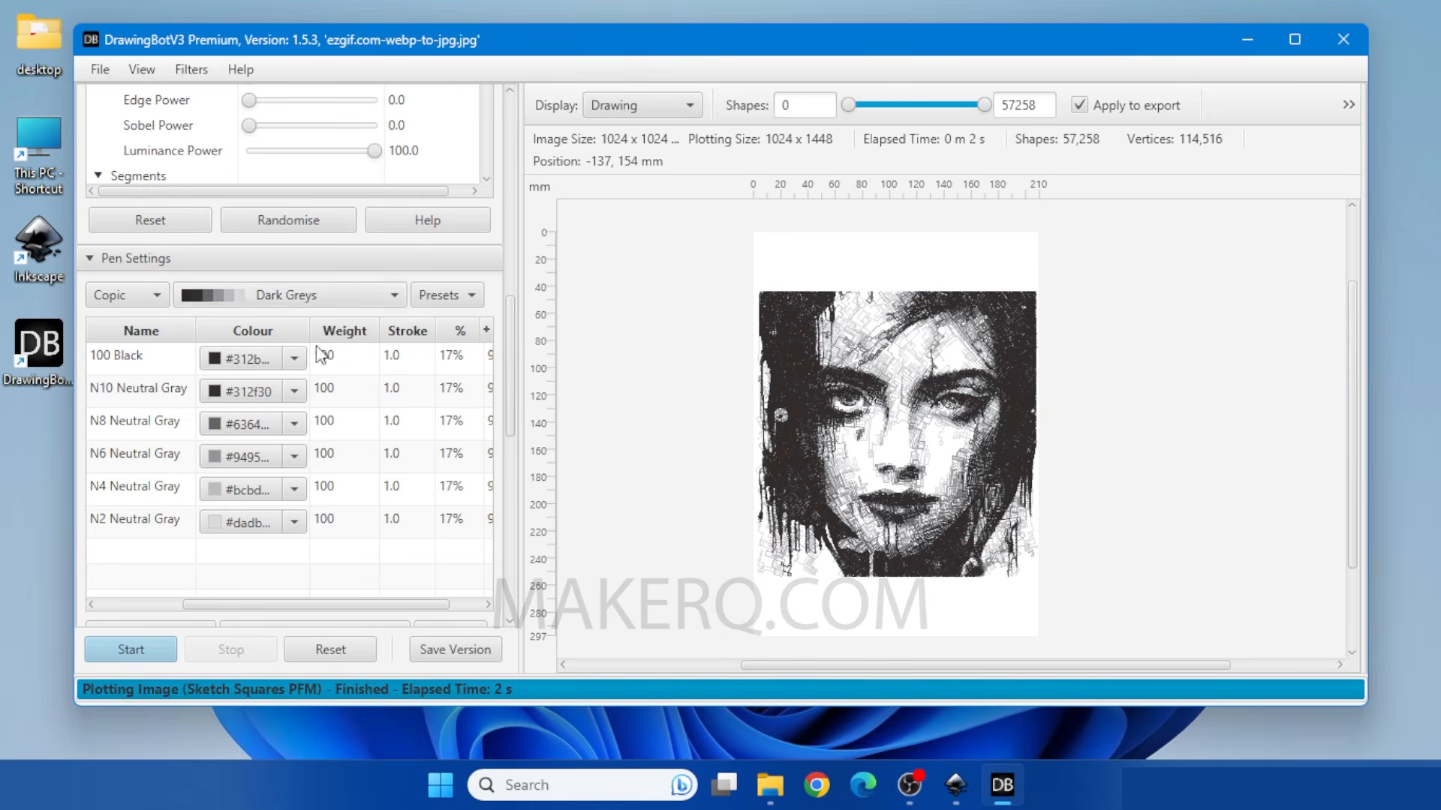
pyautogui.click(128, 294)
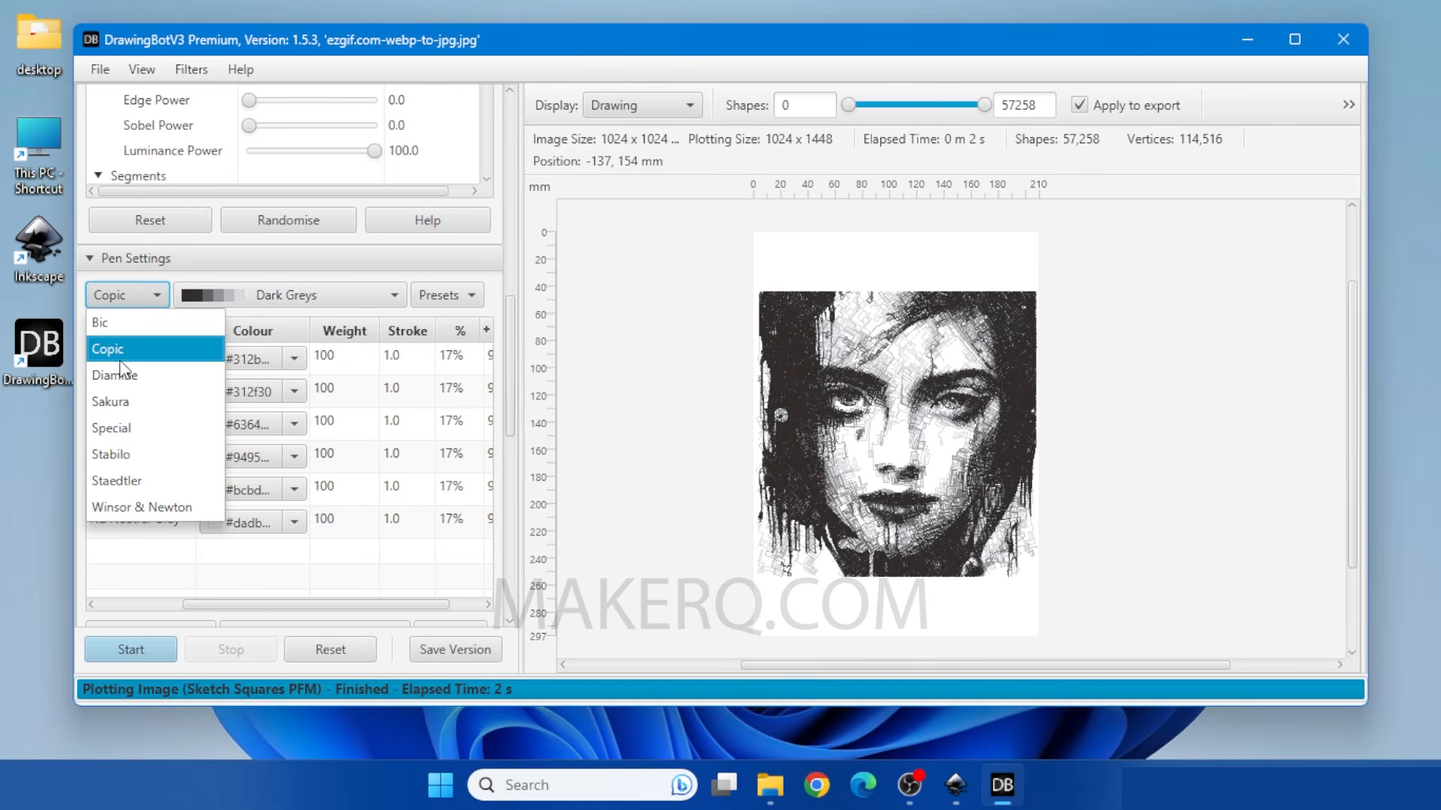
pyautogui.click(165, 507)
pyautogui.click(331, 296)
pyautogui.scroll(1, 355, 425)
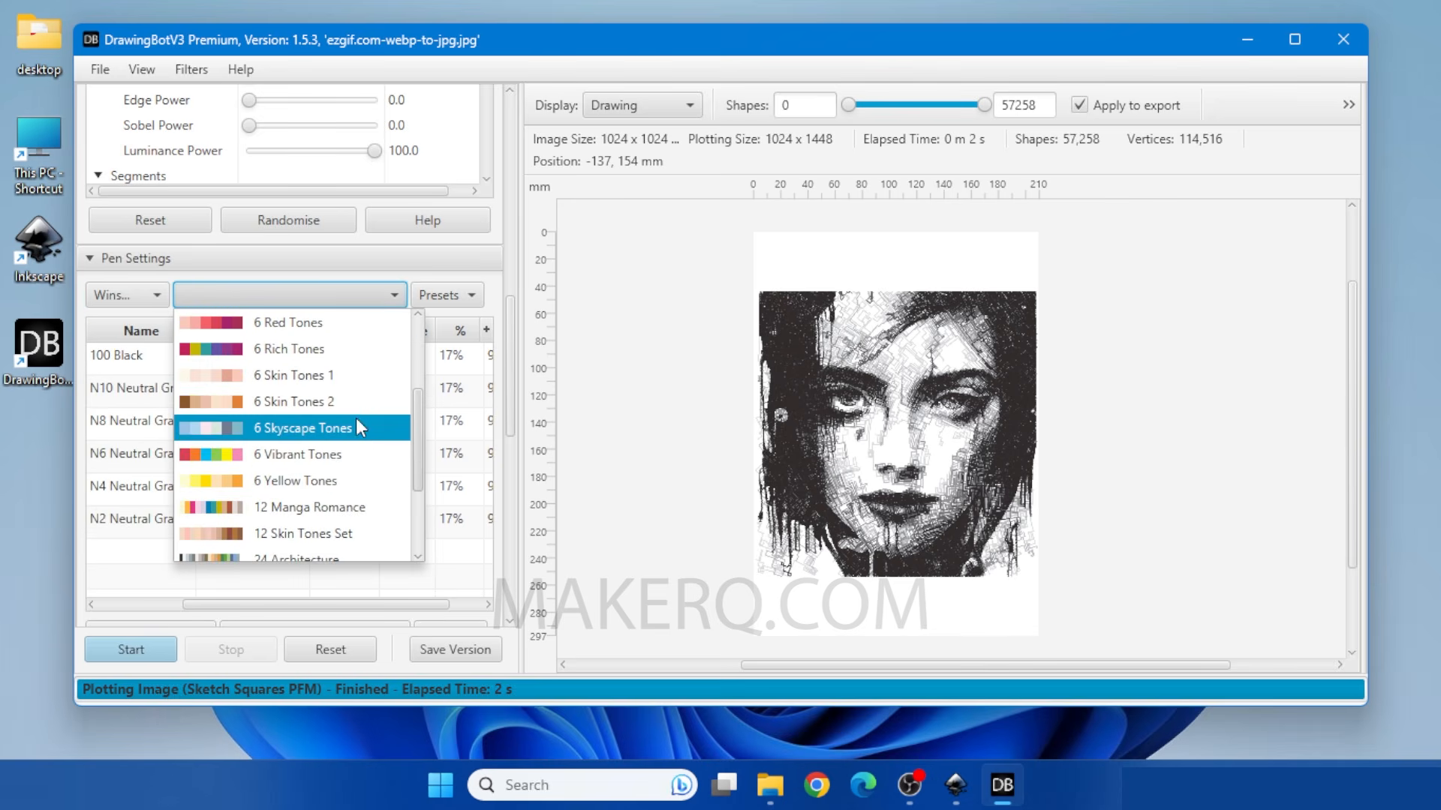
pyautogui.click(300, 454)
# Step: Replot the colour portrait with the Sketch Cubic Beziers path finding module
pyautogui.scroll(10, 475, 213)
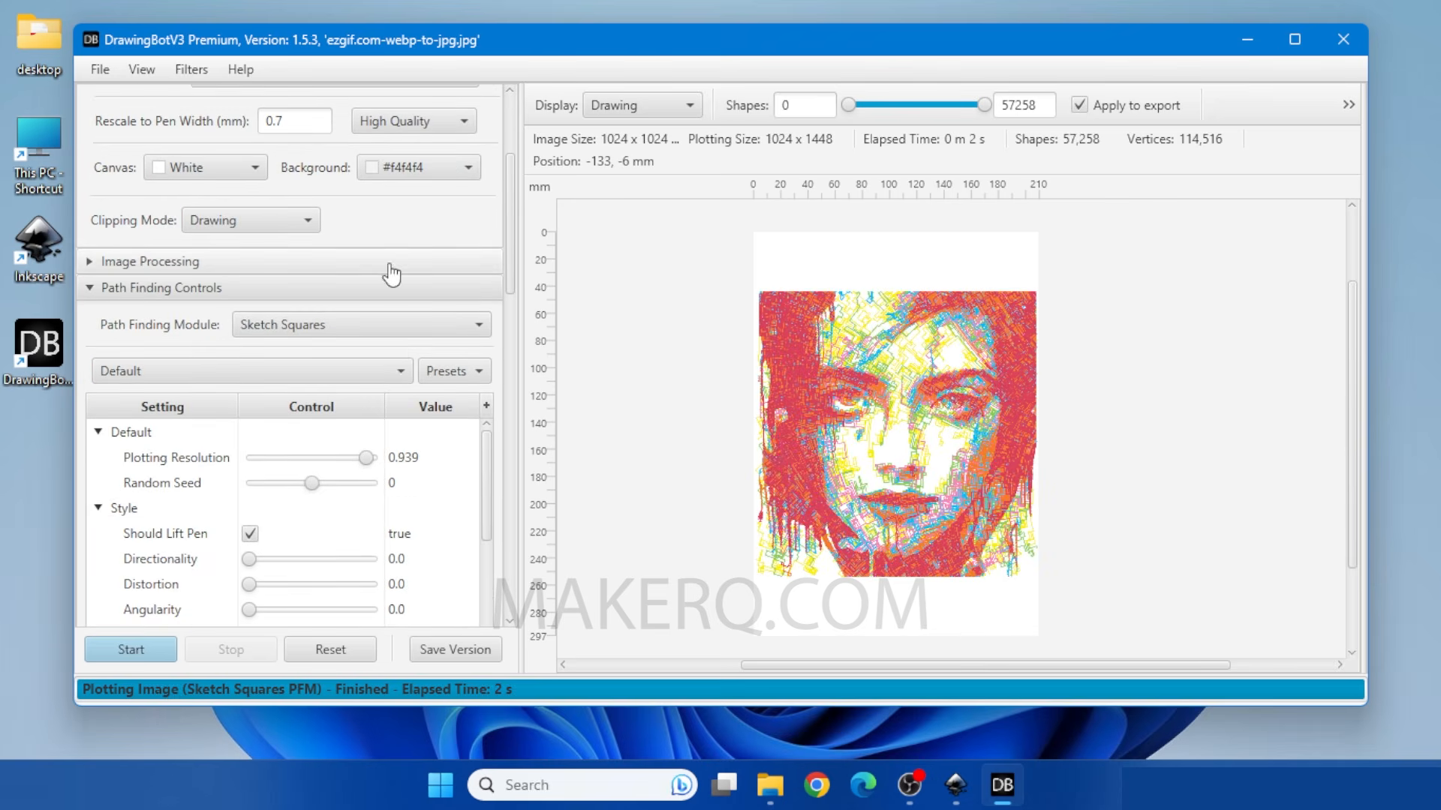
pyautogui.click(381, 324)
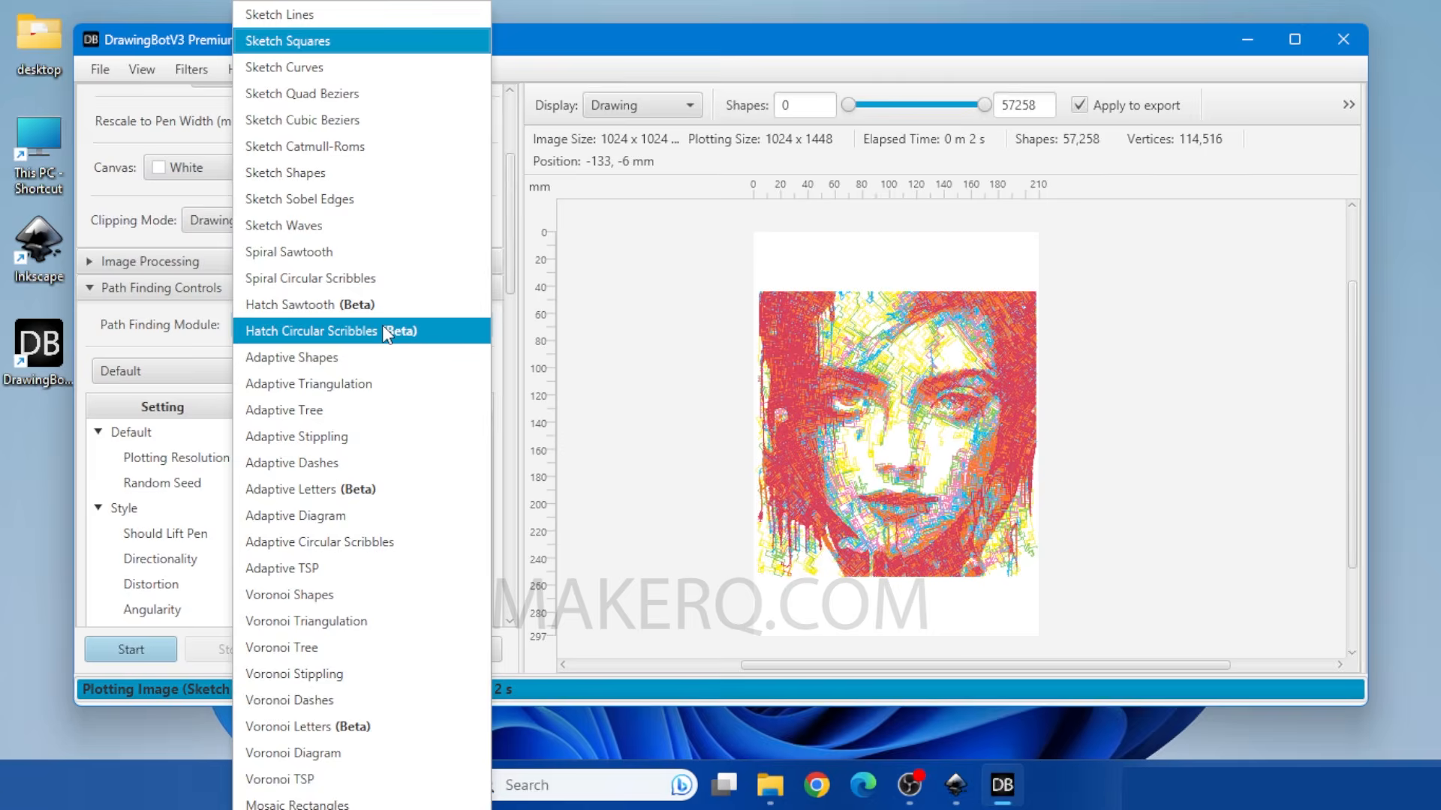
pyautogui.click(366, 129)
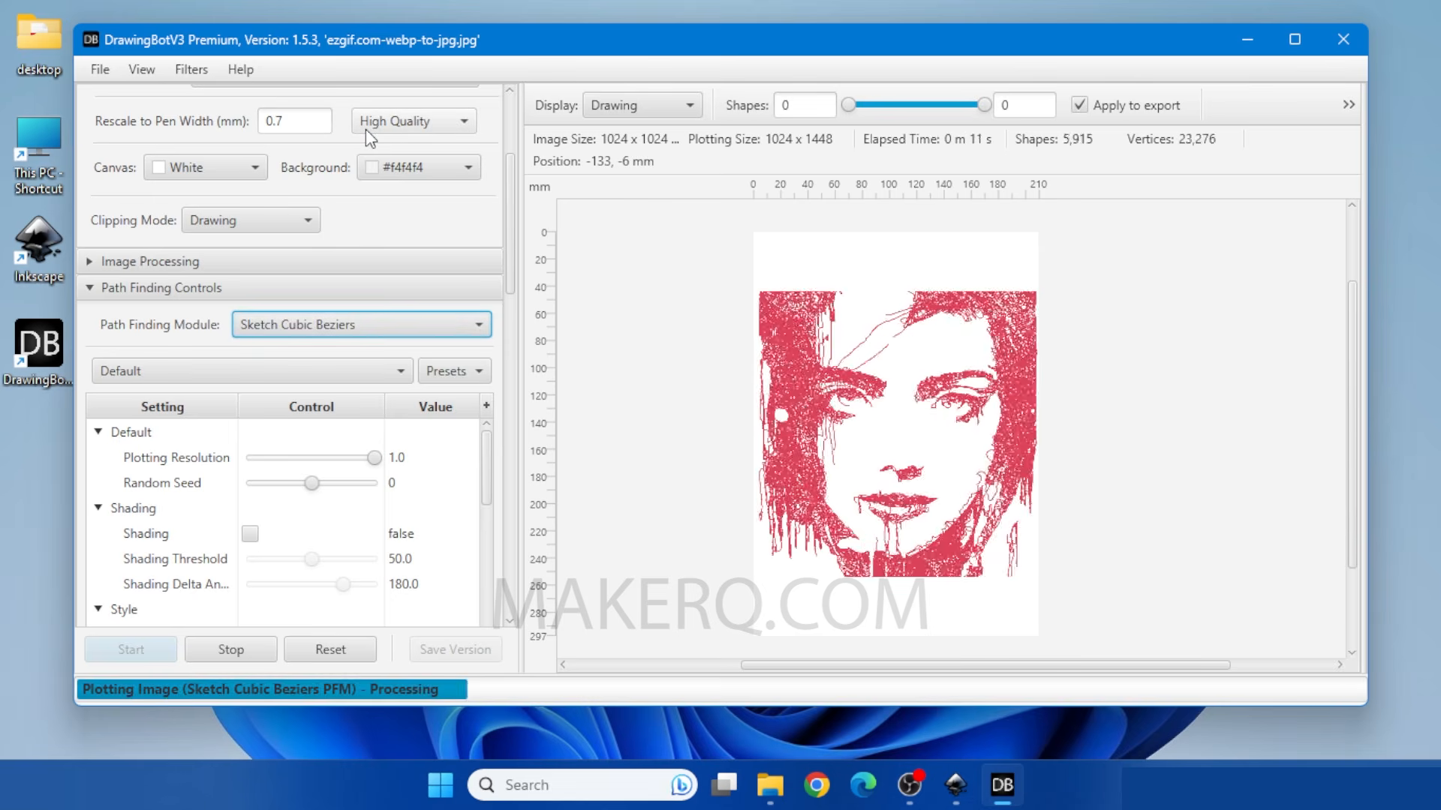
# Step: Export the finished colour drawing as a single Inkscape SVG to the desktop
pyautogui.click(93, 73)
pyautogui.moveTo(197, 324)
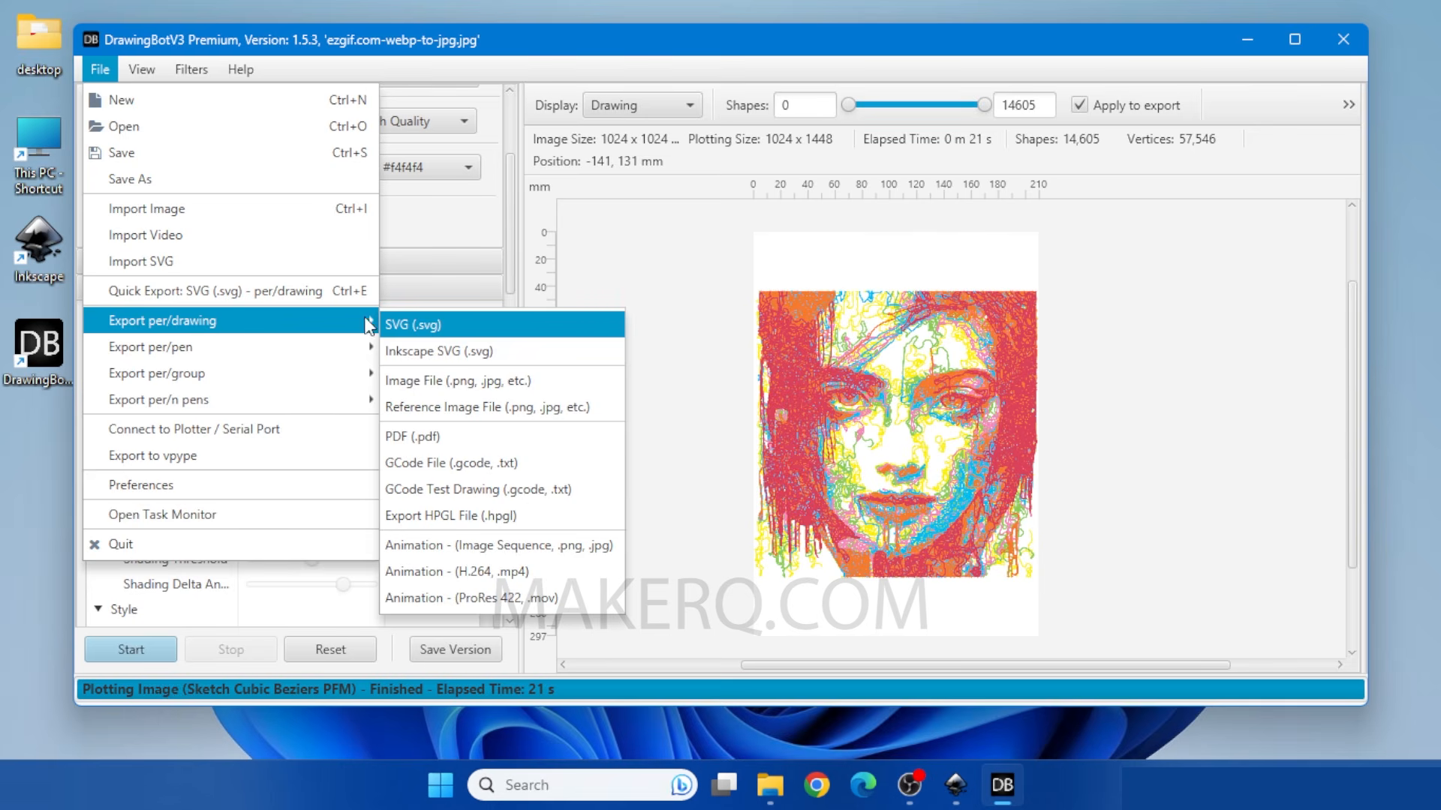
pyautogui.click(439, 350)
pyautogui.click(539, 471)
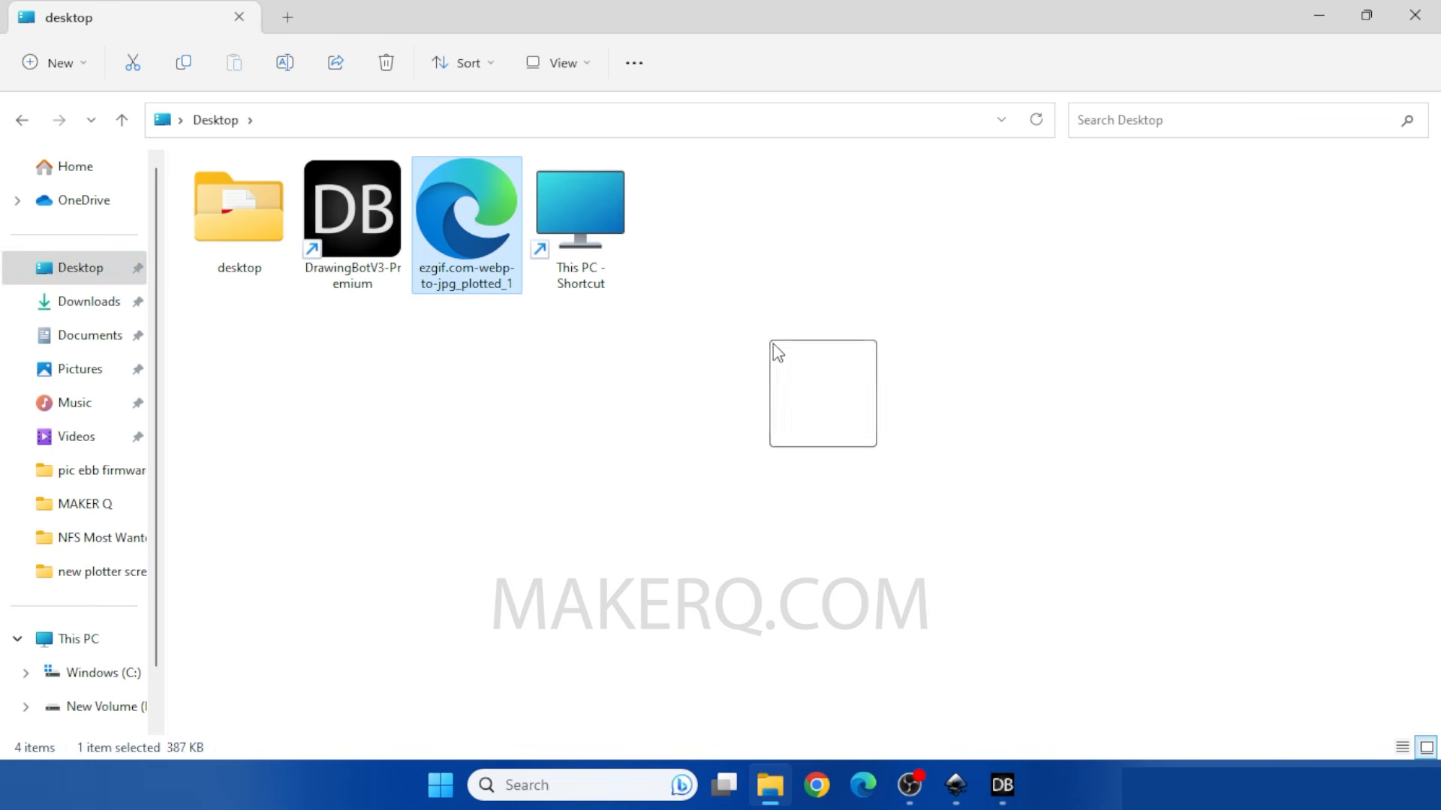
# Step: Import ezgif.com-webp-to-jpg_plotted_1 from the desktop into Inkscape as editable objects at 96 DPI
pyautogui.moveTo(778, 353); pyautogui.dragTo(972, 794)
pyautogui.moveTo(538, 399); pyautogui.dragTo(526, 393)
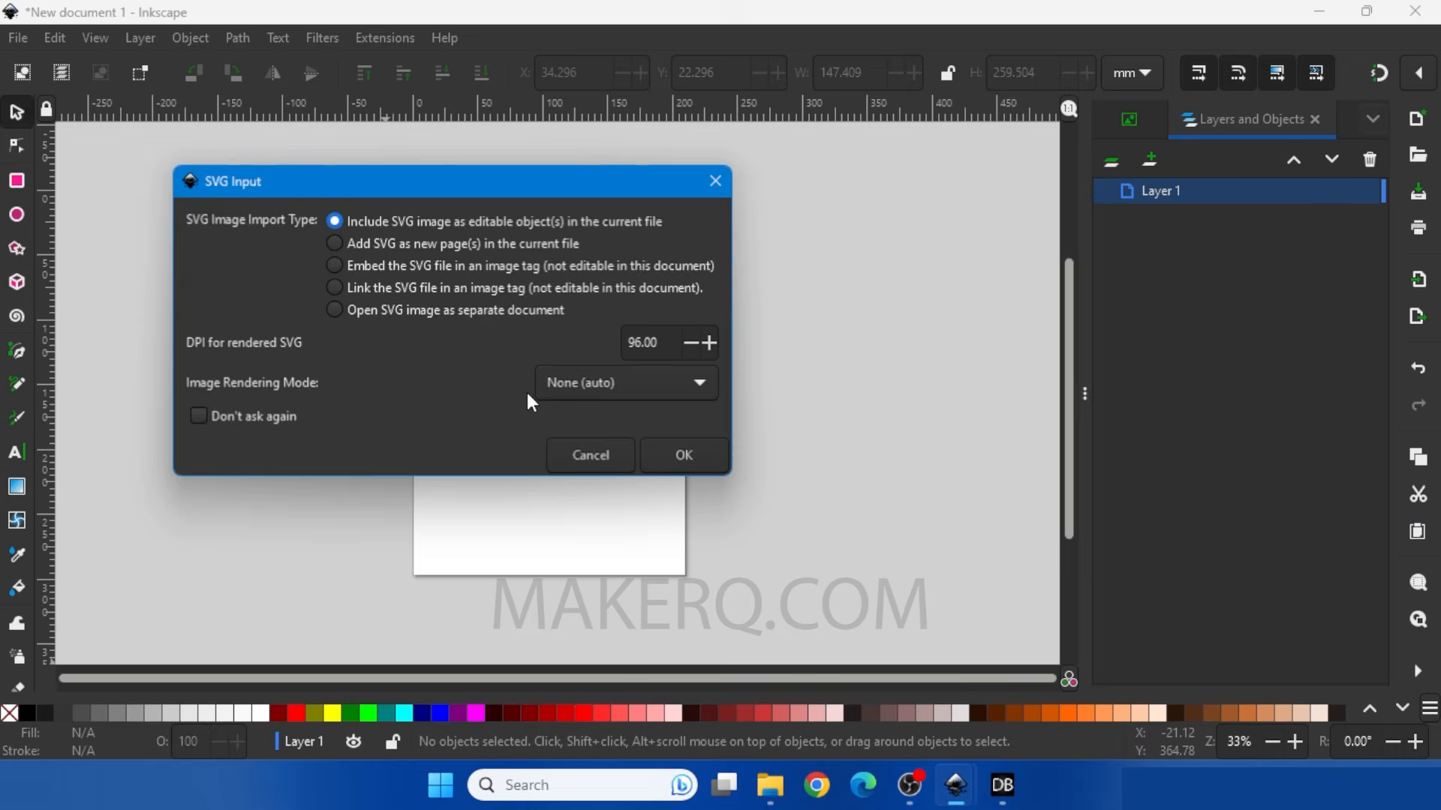
pyautogui.click(682, 456)
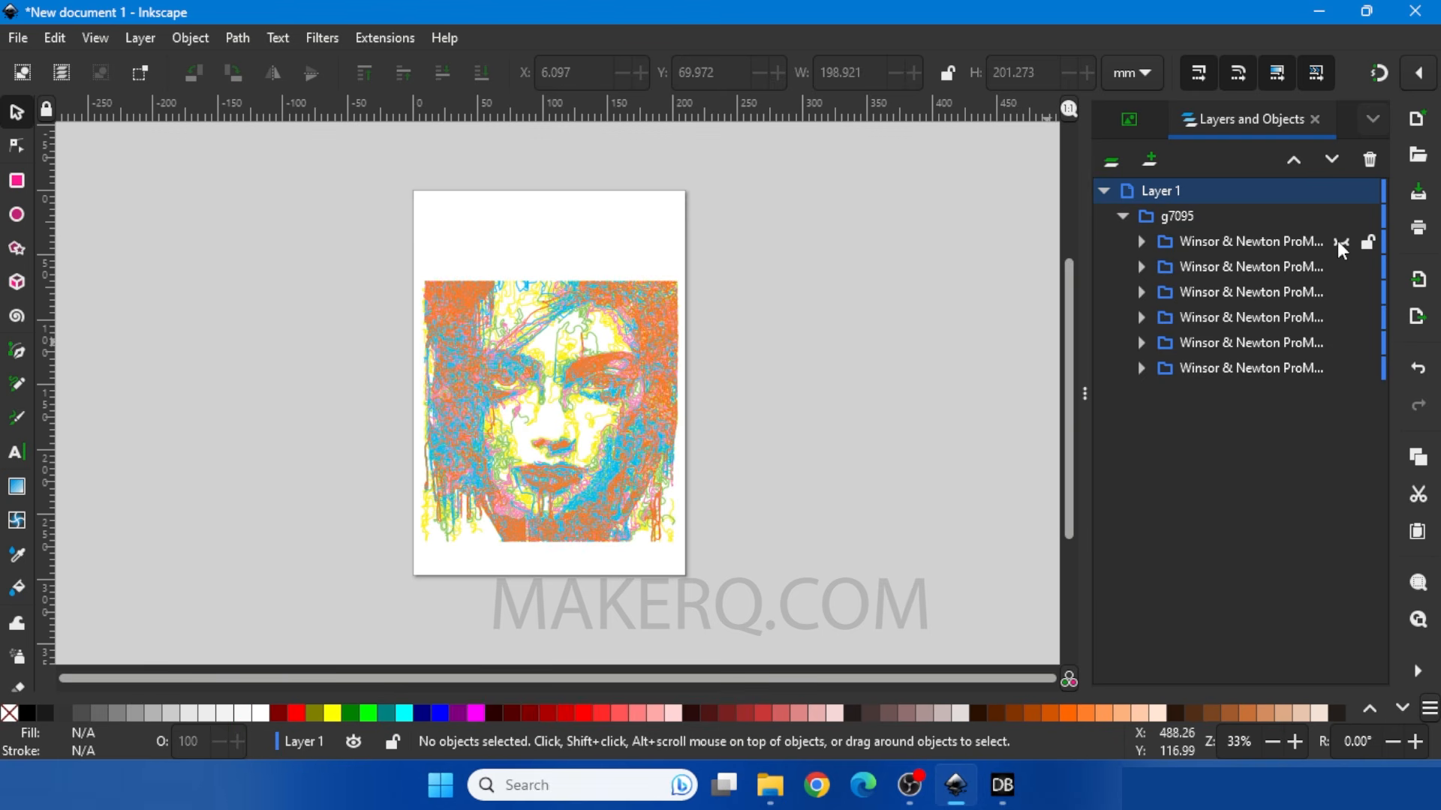
# Step: Hide all Winsor & Newton pen layers except the yellow one
pyautogui.click(1341, 241)
pyautogui.click(1341, 267)
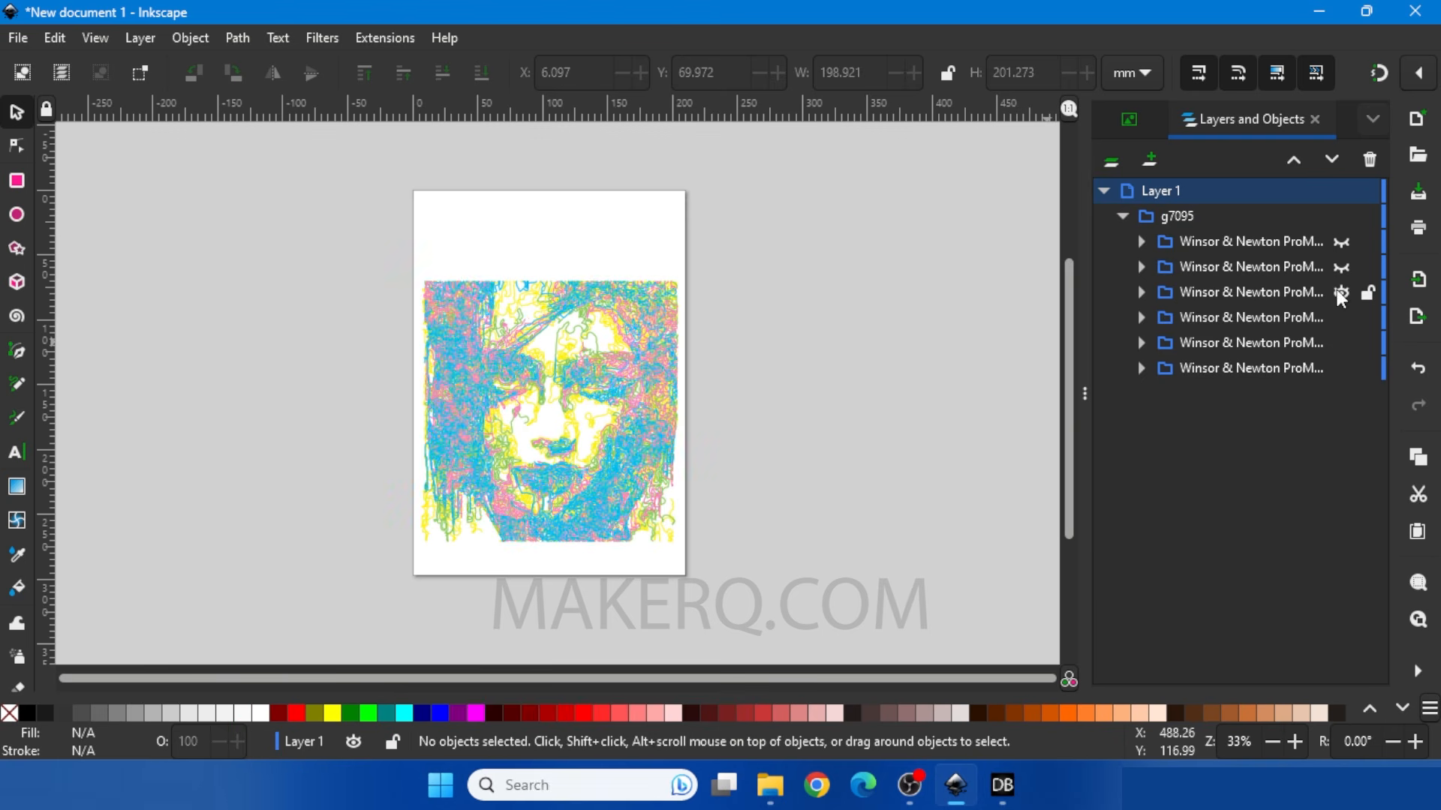
pyautogui.click(1341, 292)
pyautogui.click(1340, 318)
pyautogui.click(1341, 343)
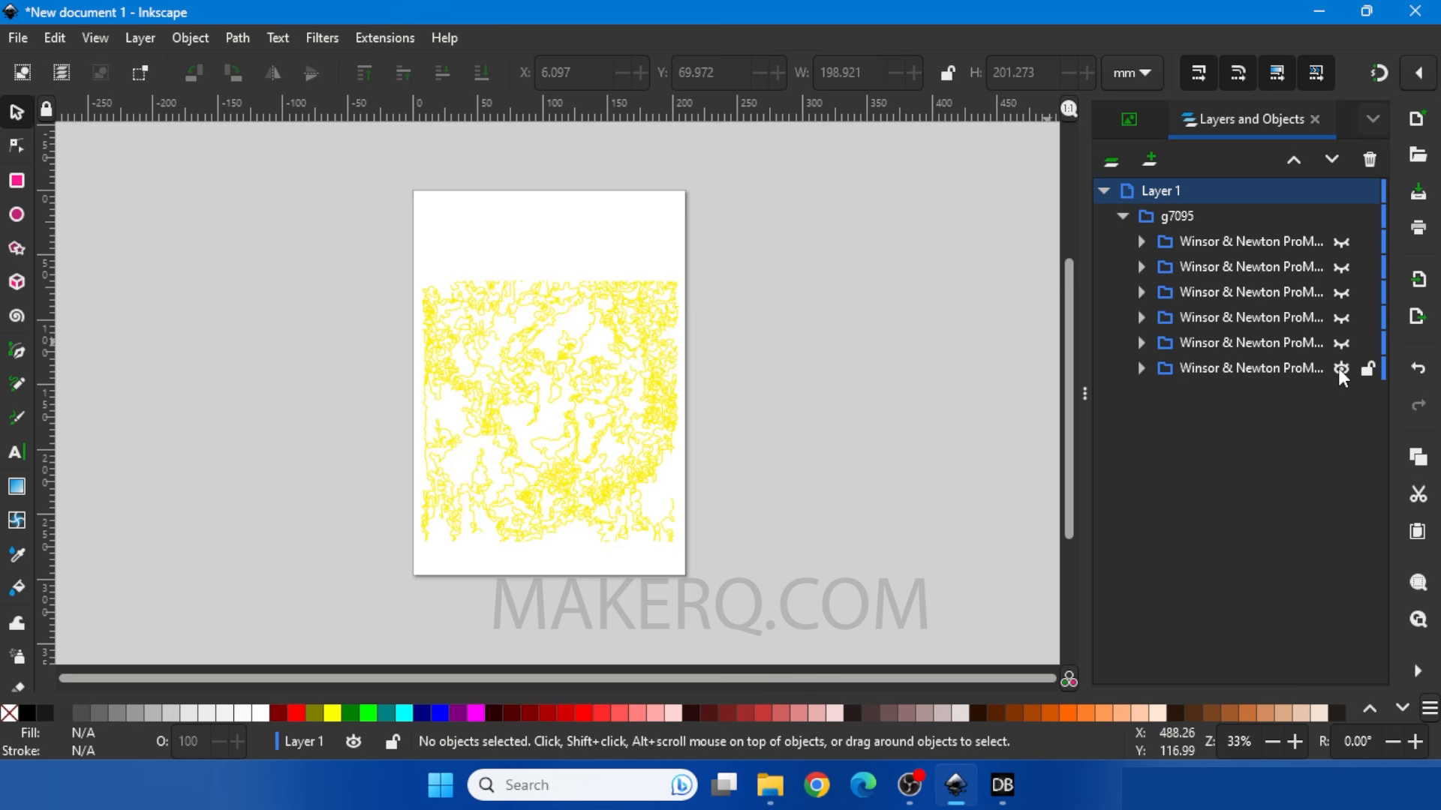
pyautogui.click(1341, 368)
pyautogui.click(1341, 368)
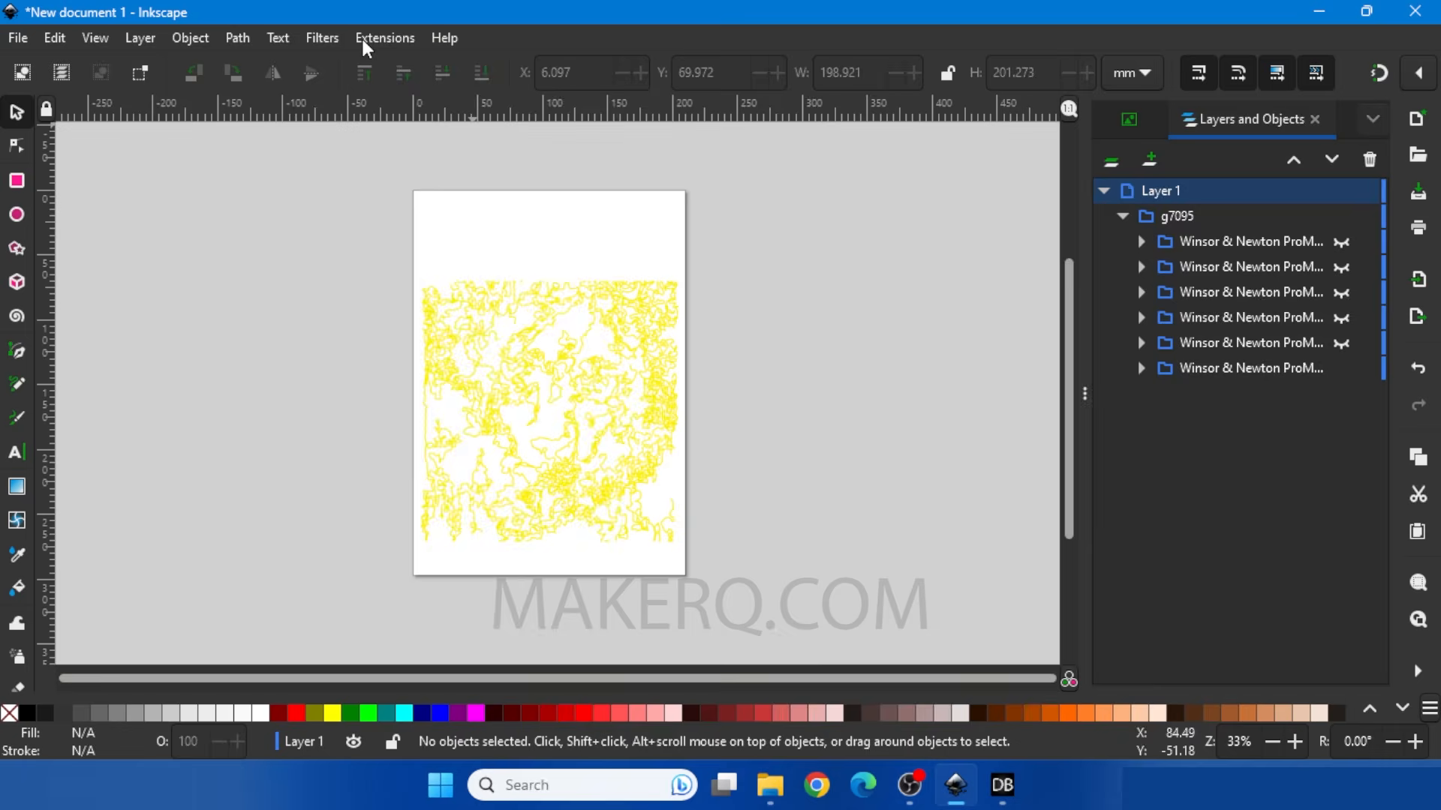
# Step: Start plotting the yellow pen layer with AxiDraw Control
pyautogui.click(361, 36)
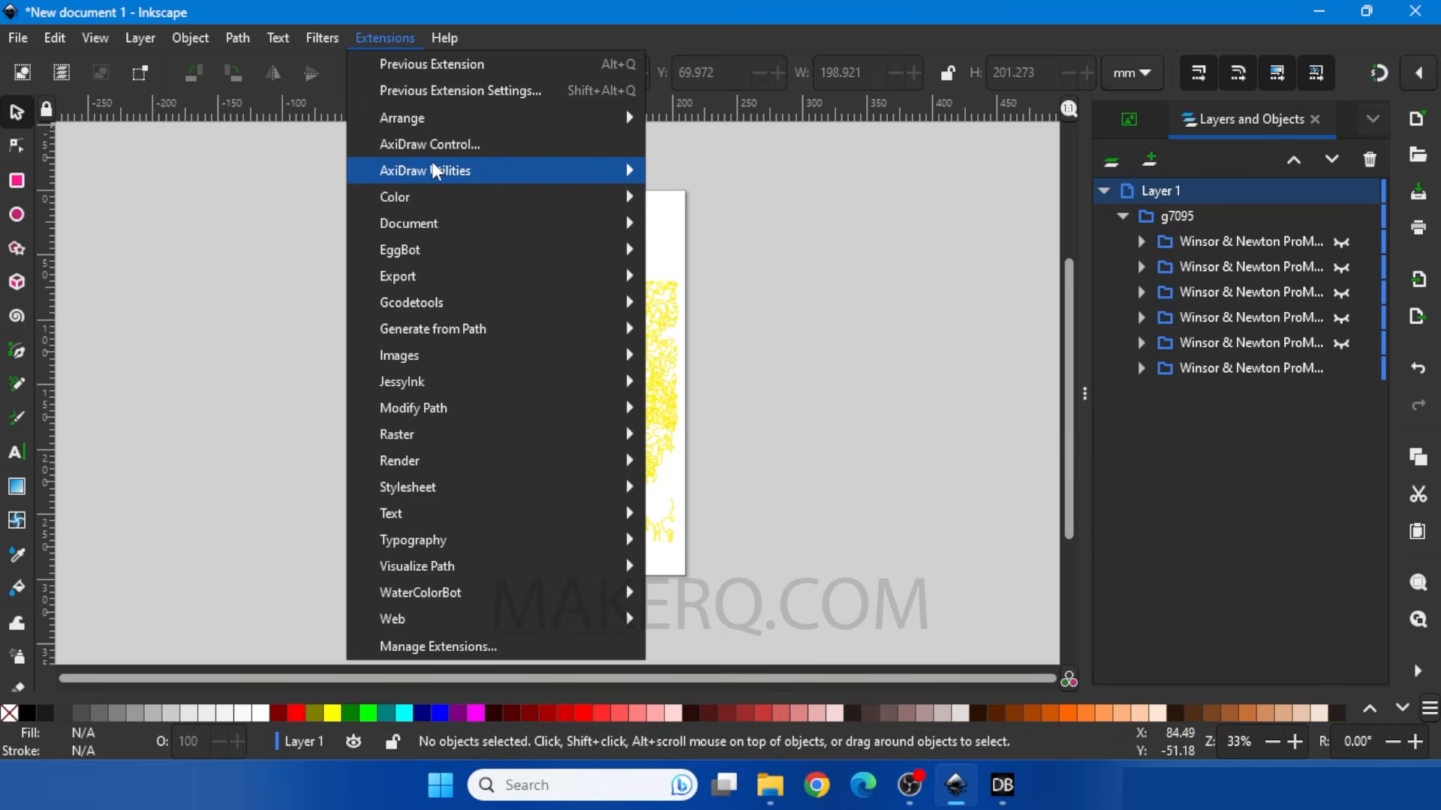
pyautogui.click(450, 144)
pyautogui.click(497, 493)
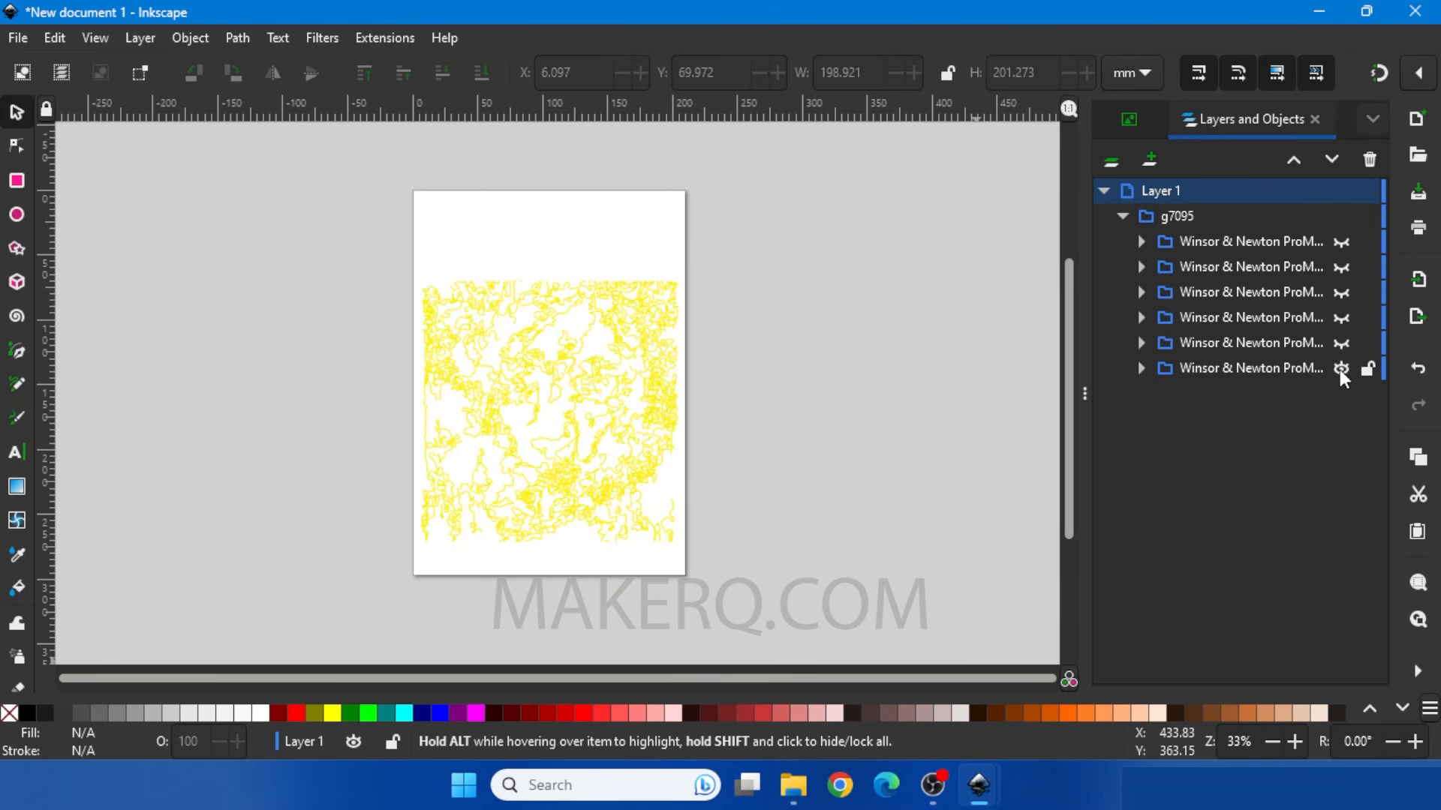
# Step: Hide the yellow pen layer, show the green one, and plot one copy with AxiDraw Control
pyautogui.click(1340, 368)
pyautogui.click(1339, 343)
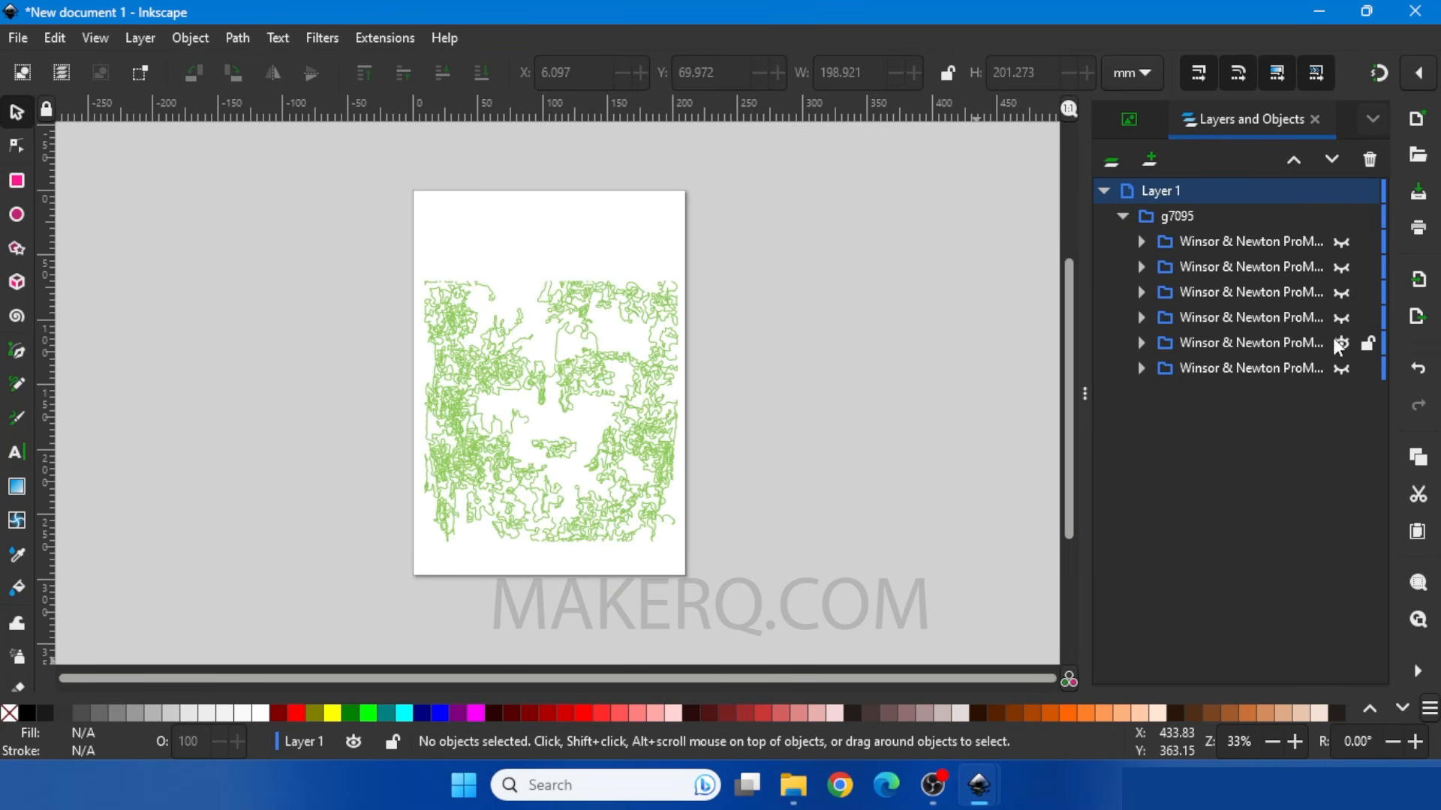
pyautogui.click(394, 39)
pyautogui.click(408, 91)
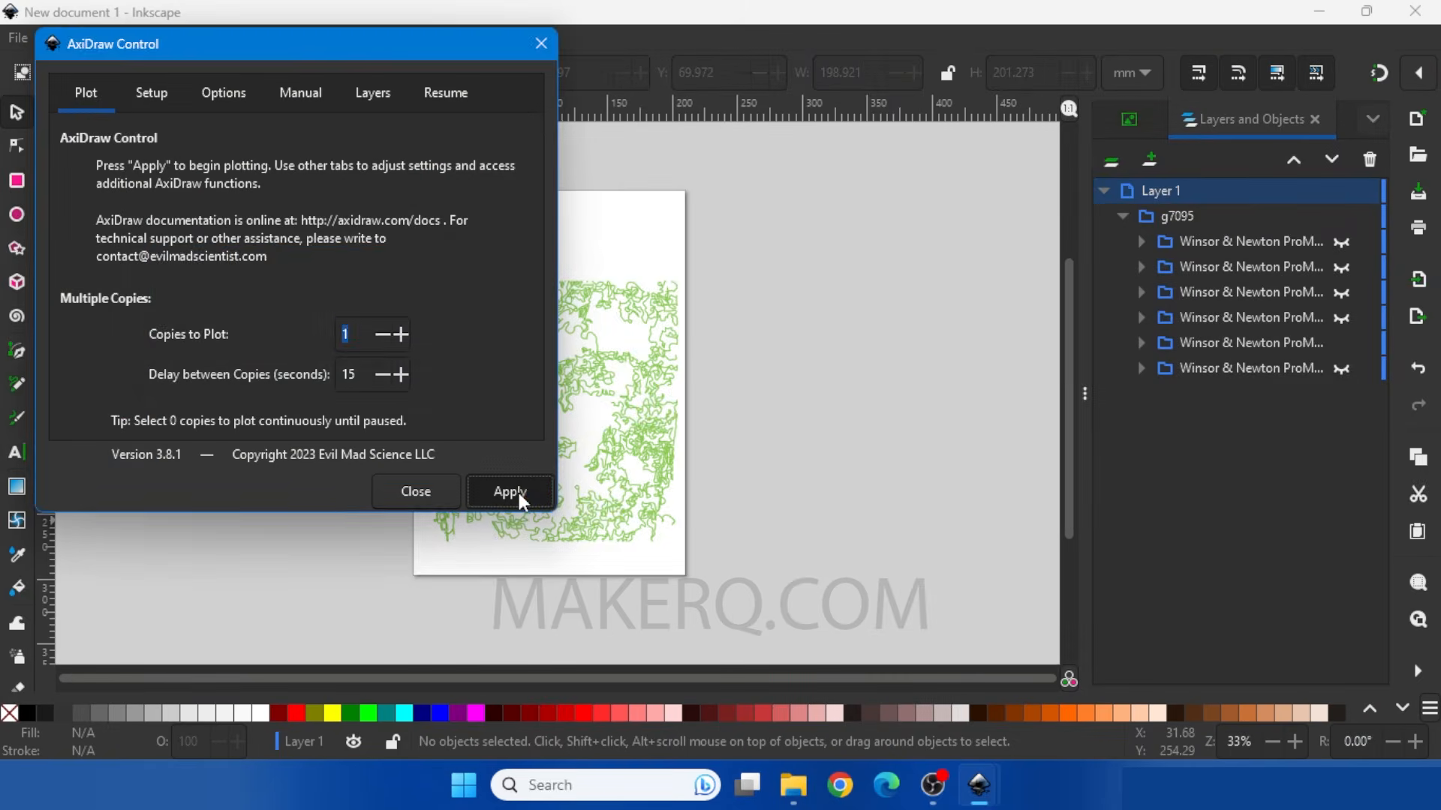
pyautogui.click(519, 493)
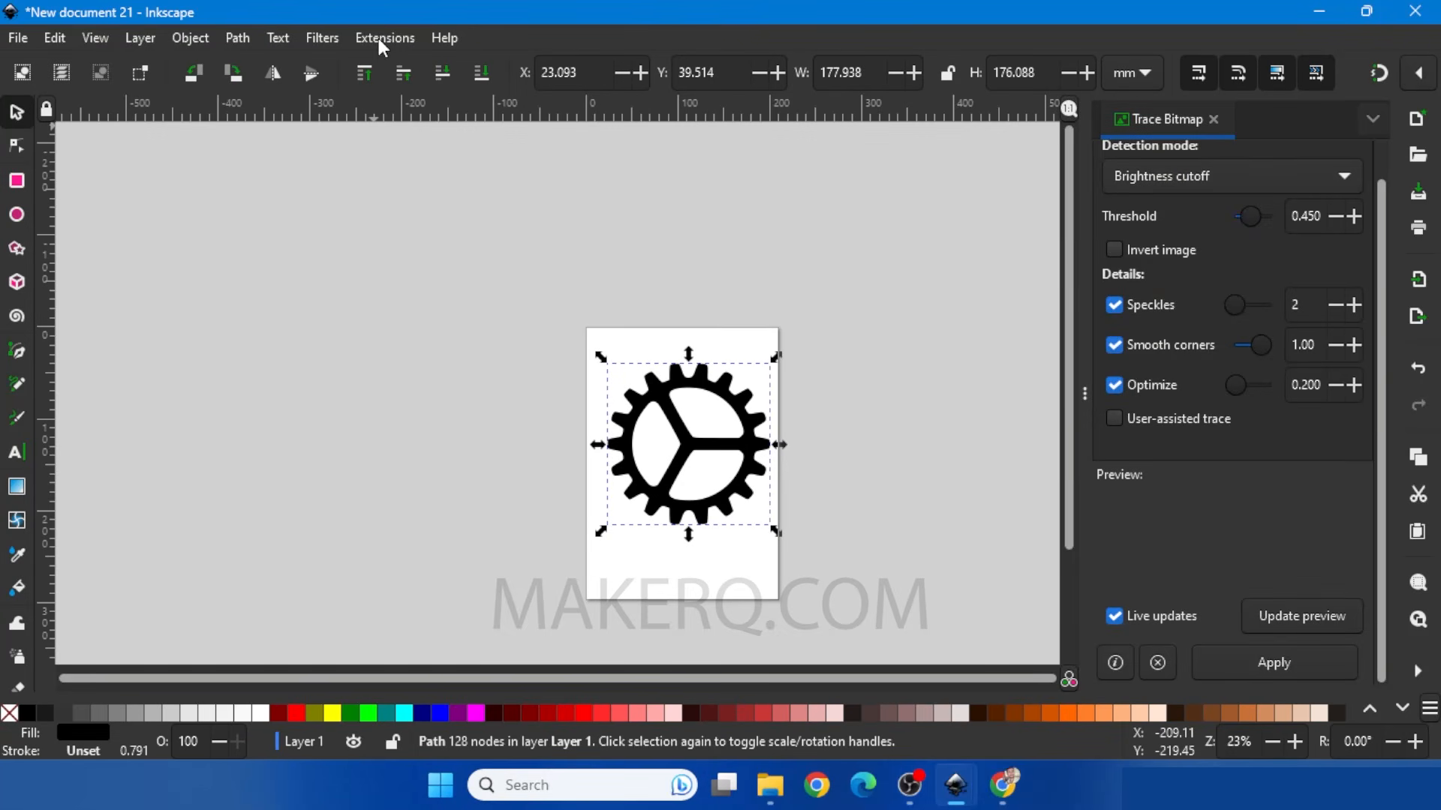
# Step: In AxiDraw Control, set the writing/drawing and pen-up movement speeds to 100% and the acceleration to Maximum
pyautogui.click(376, 37)
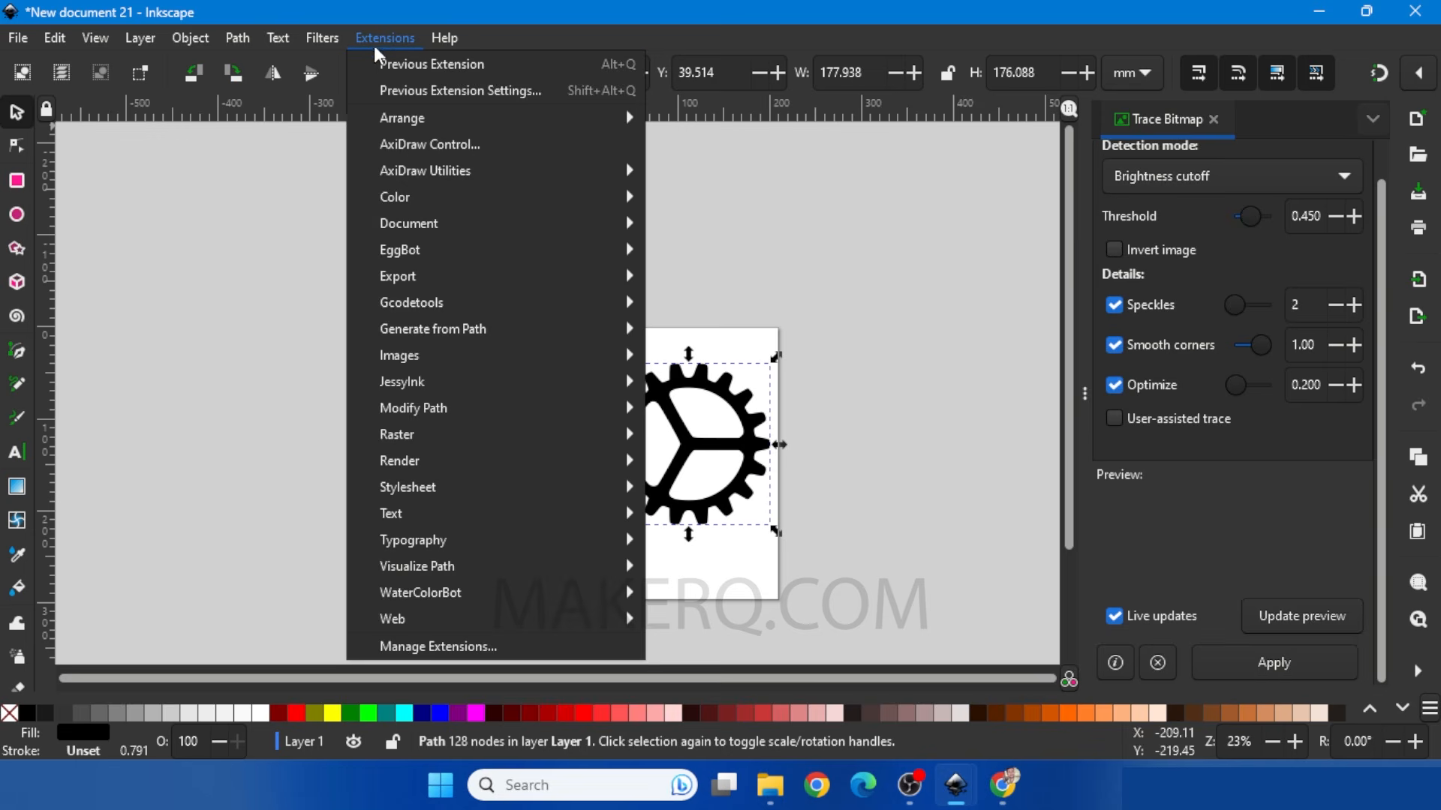
pyautogui.click(421, 147)
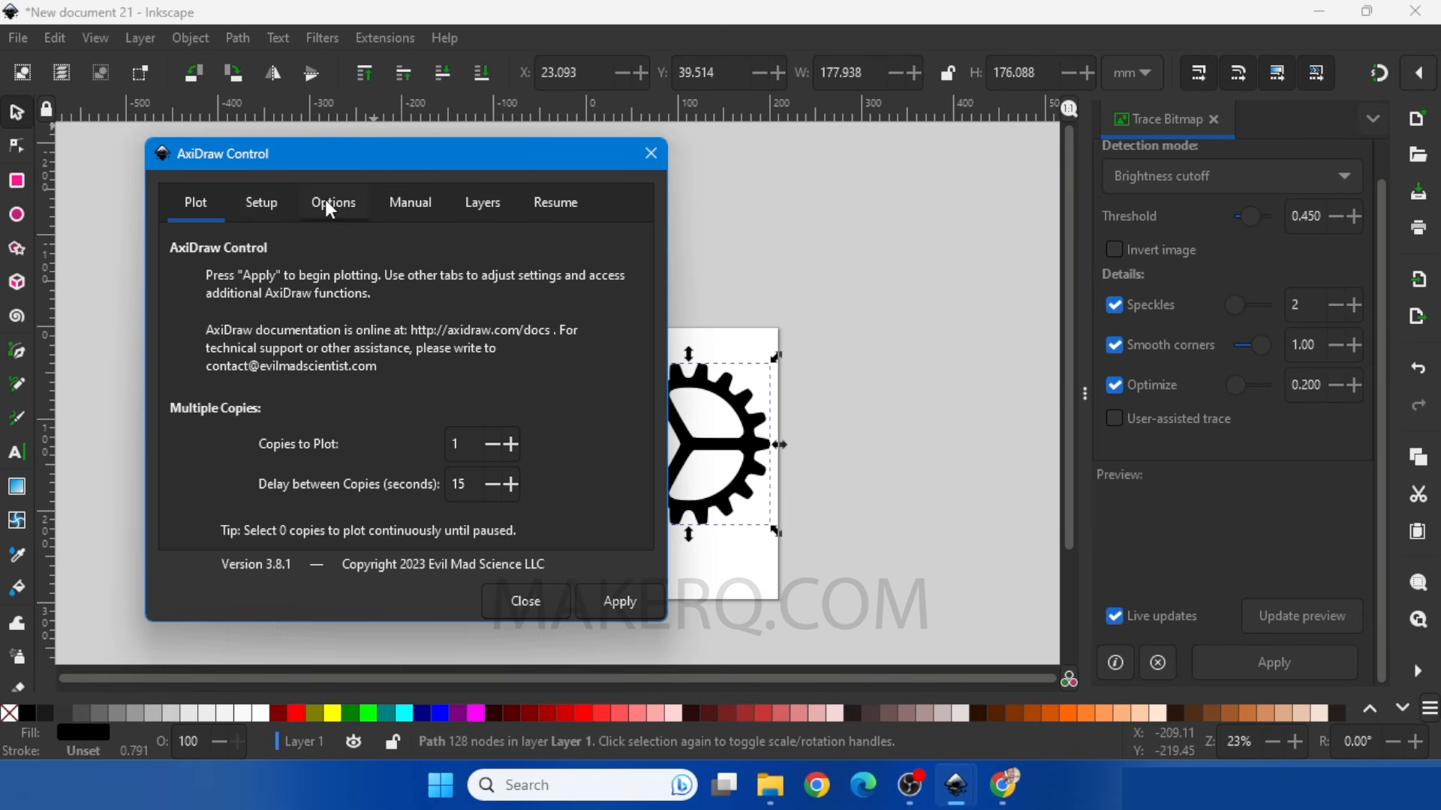
pyautogui.click(327, 207)
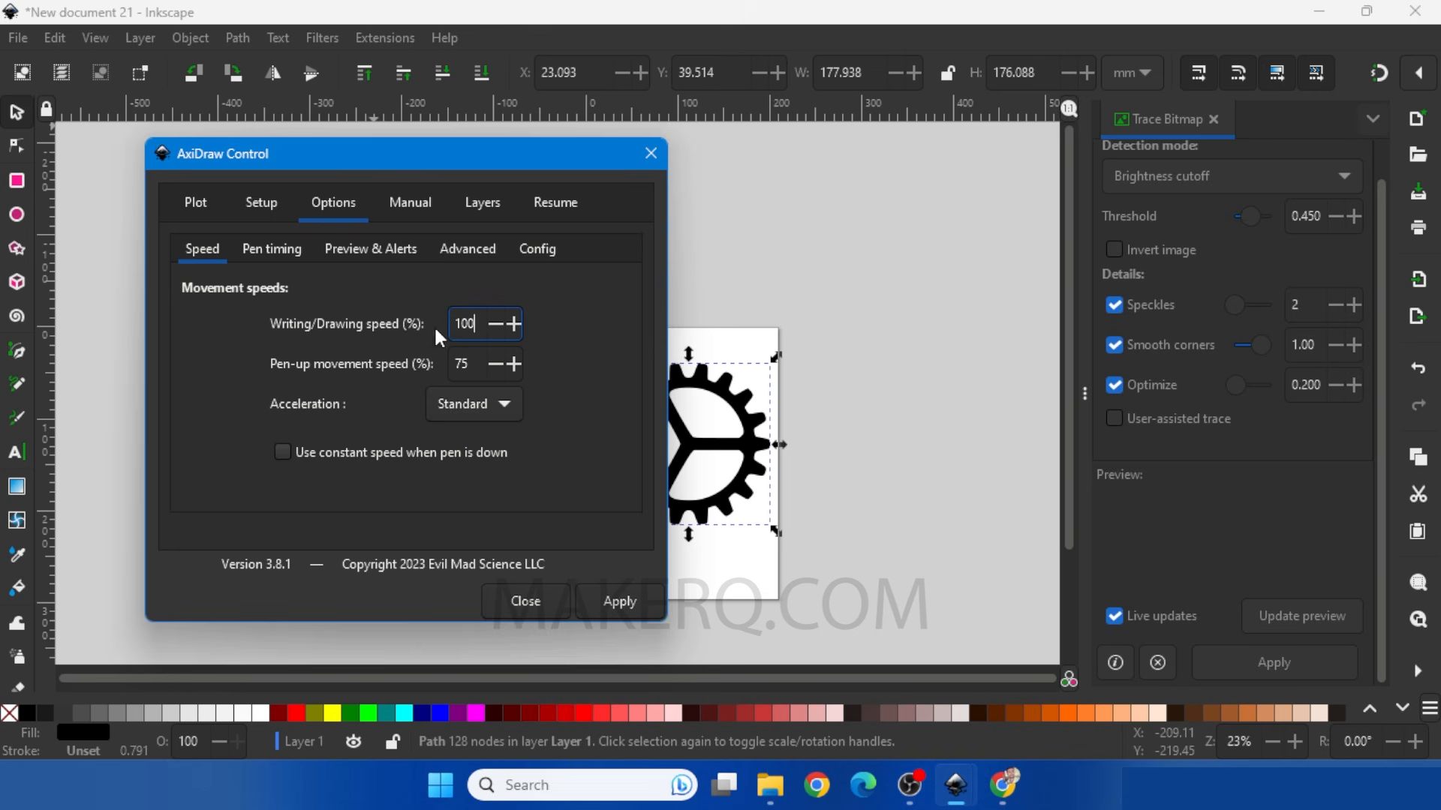
pyautogui.click(451, 367)
pyautogui.click(493, 399)
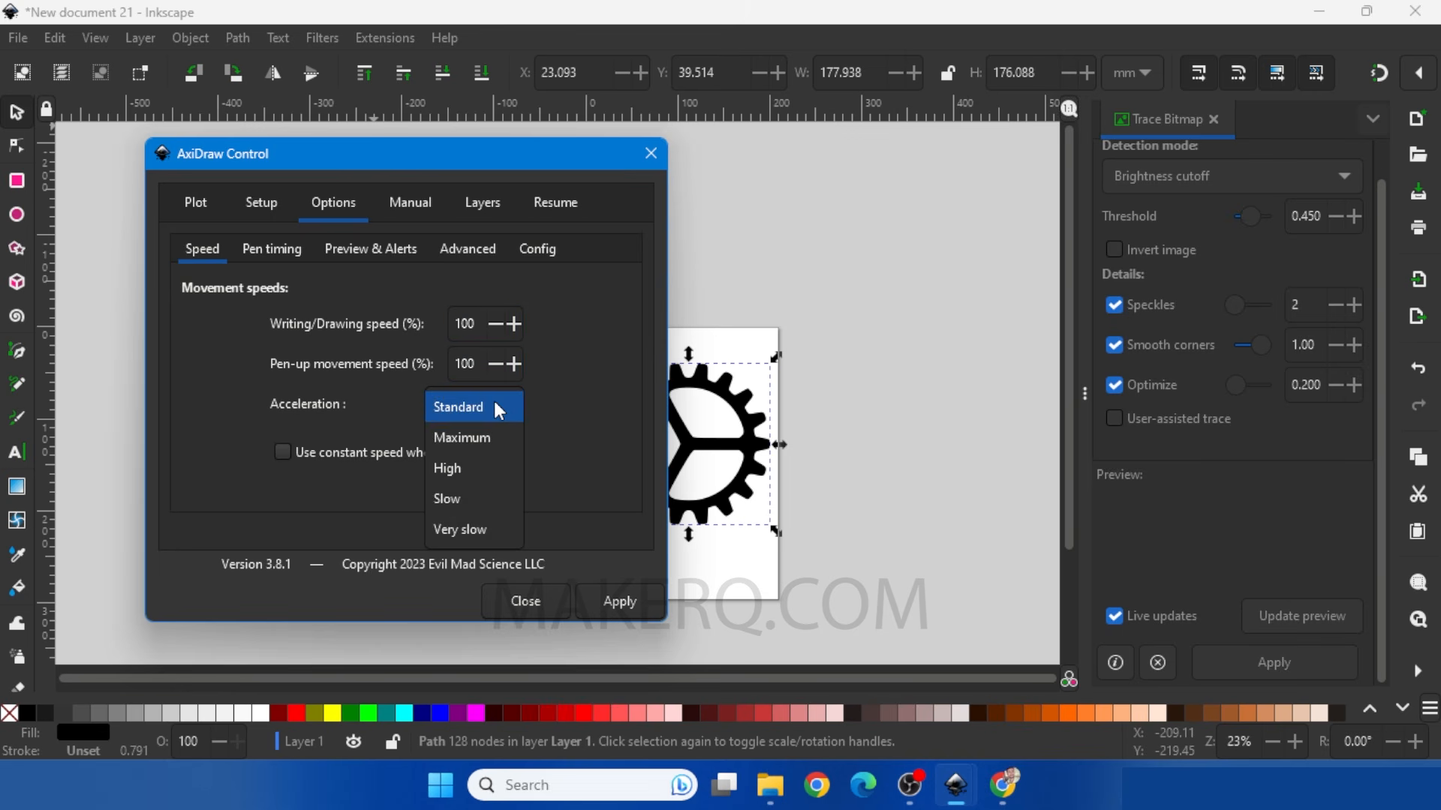
pyautogui.click(484, 446)
# Step: Set the pen lowering speed to Maximum in the pen timing options
pyautogui.click(278, 251)
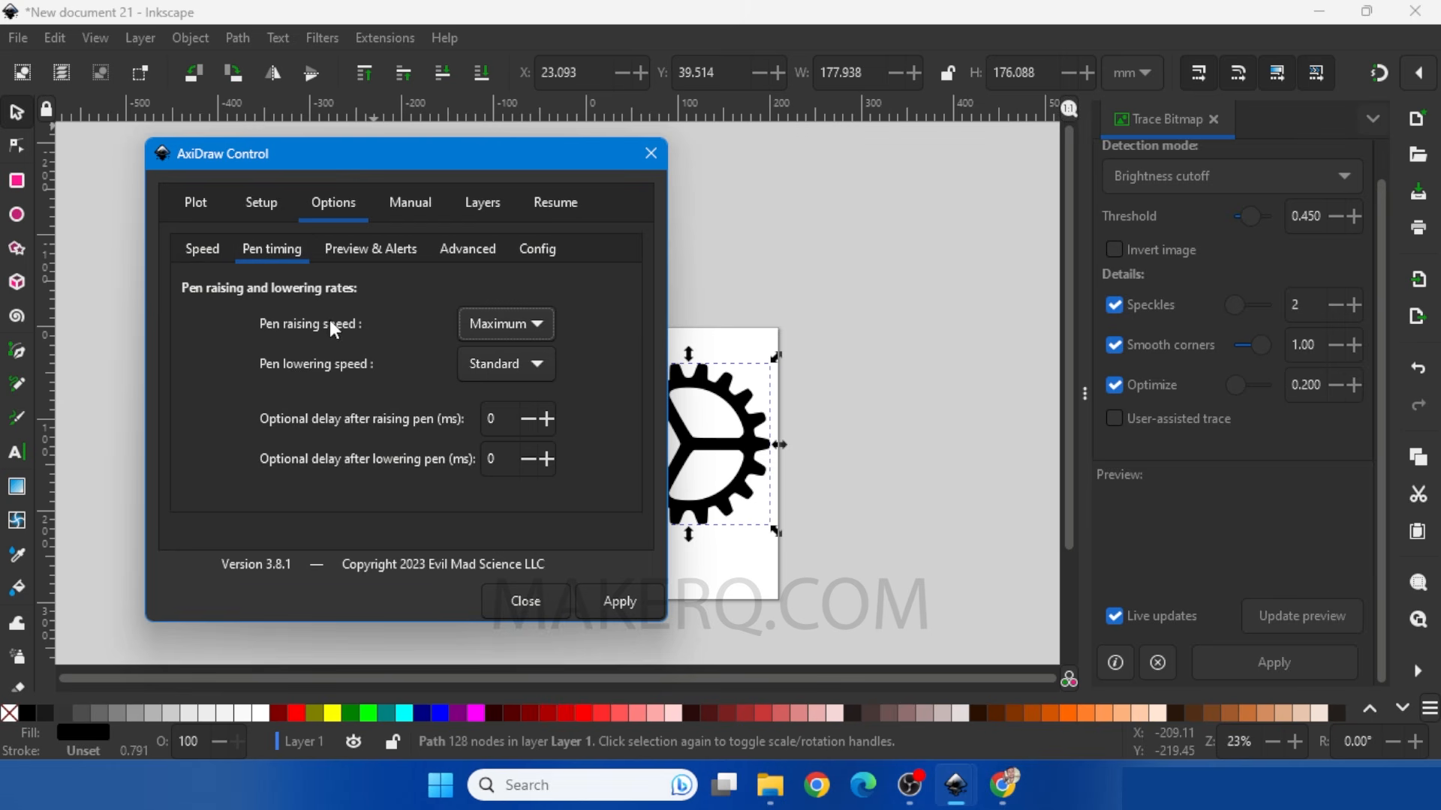
pyautogui.click(533, 360)
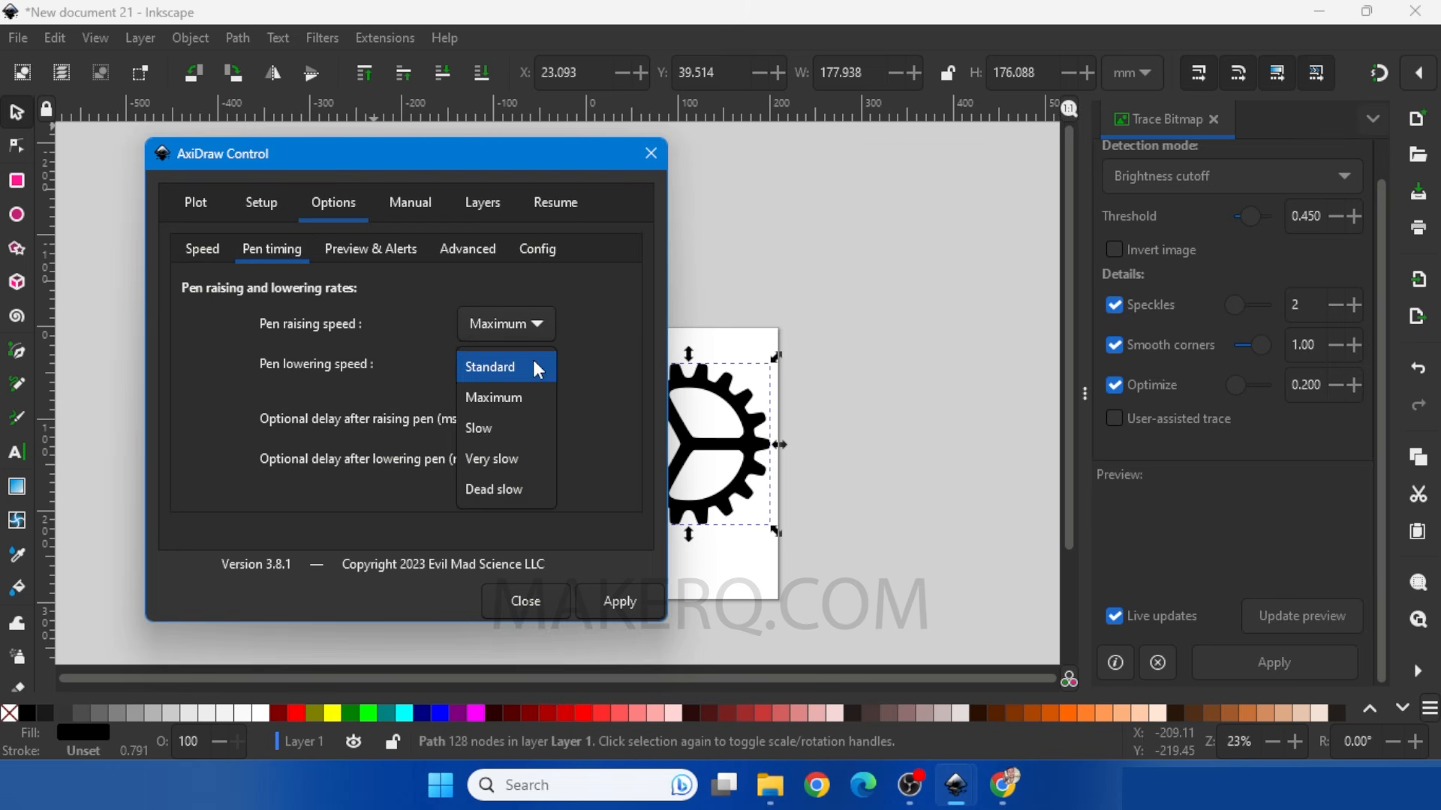
pyautogui.click(524, 405)
# Step: Enable reporting of elapsed time and set the plot optimization to Full; Also allow path reversal
pyautogui.click(446, 250)
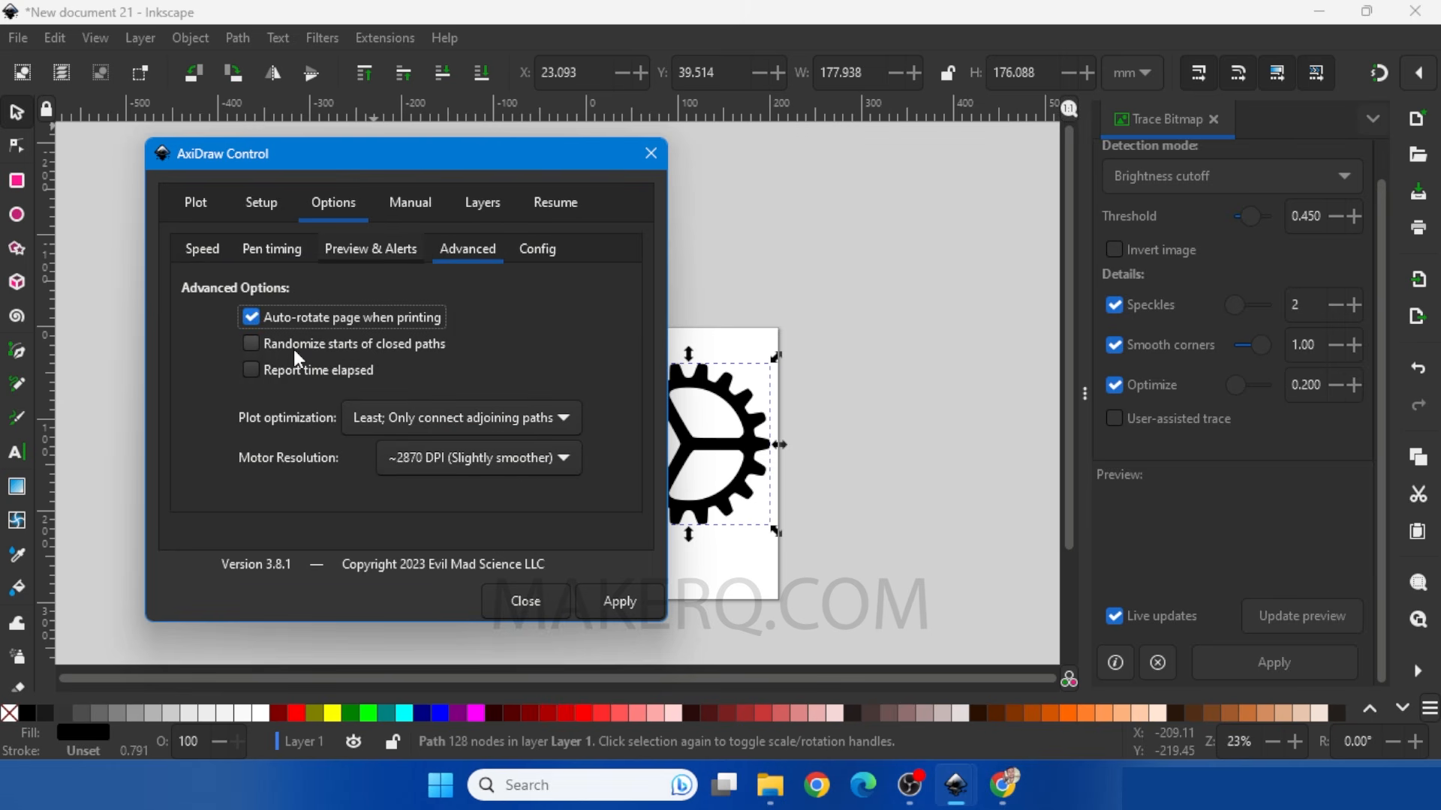
pyautogui.click(251, 370)
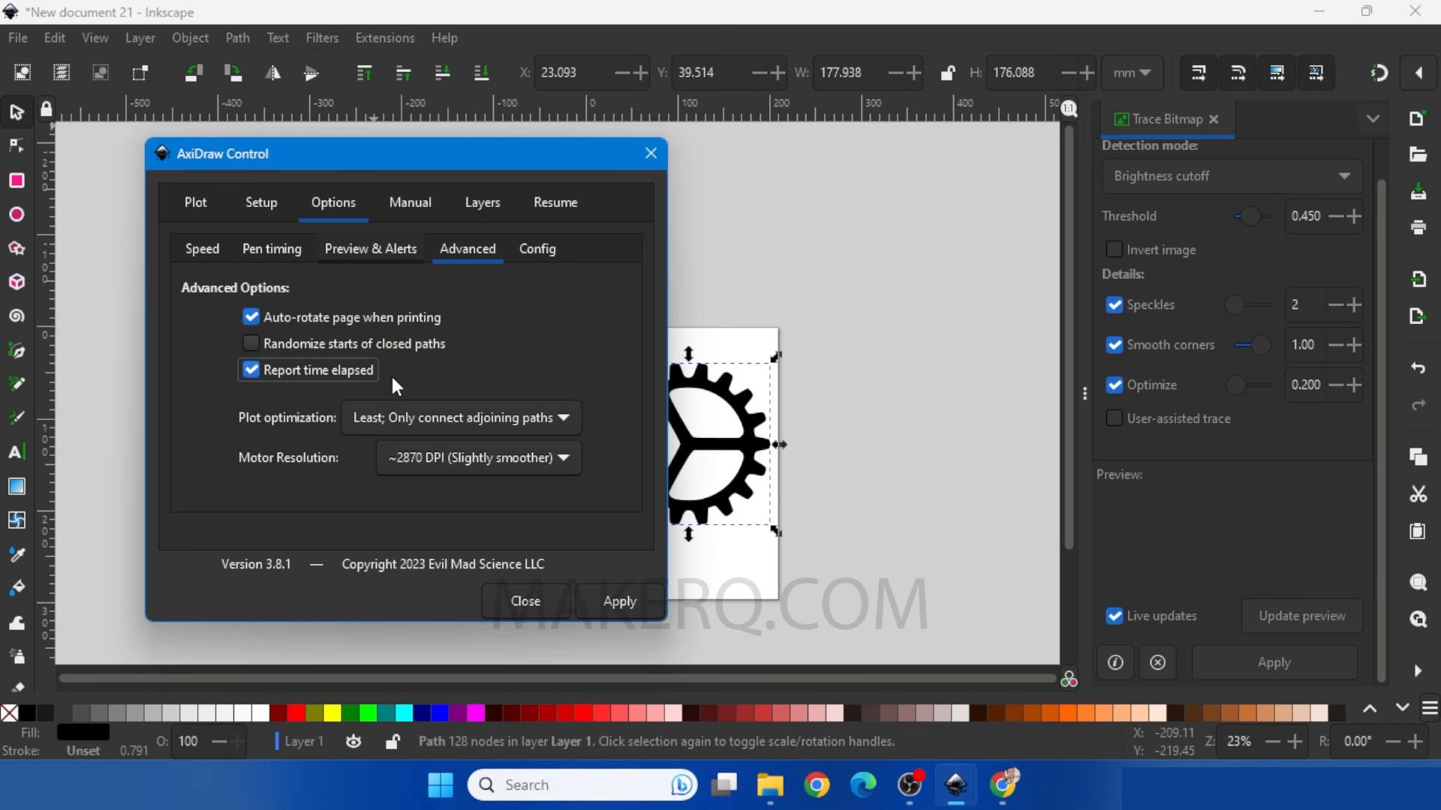
pyautogui.click(434, 415)
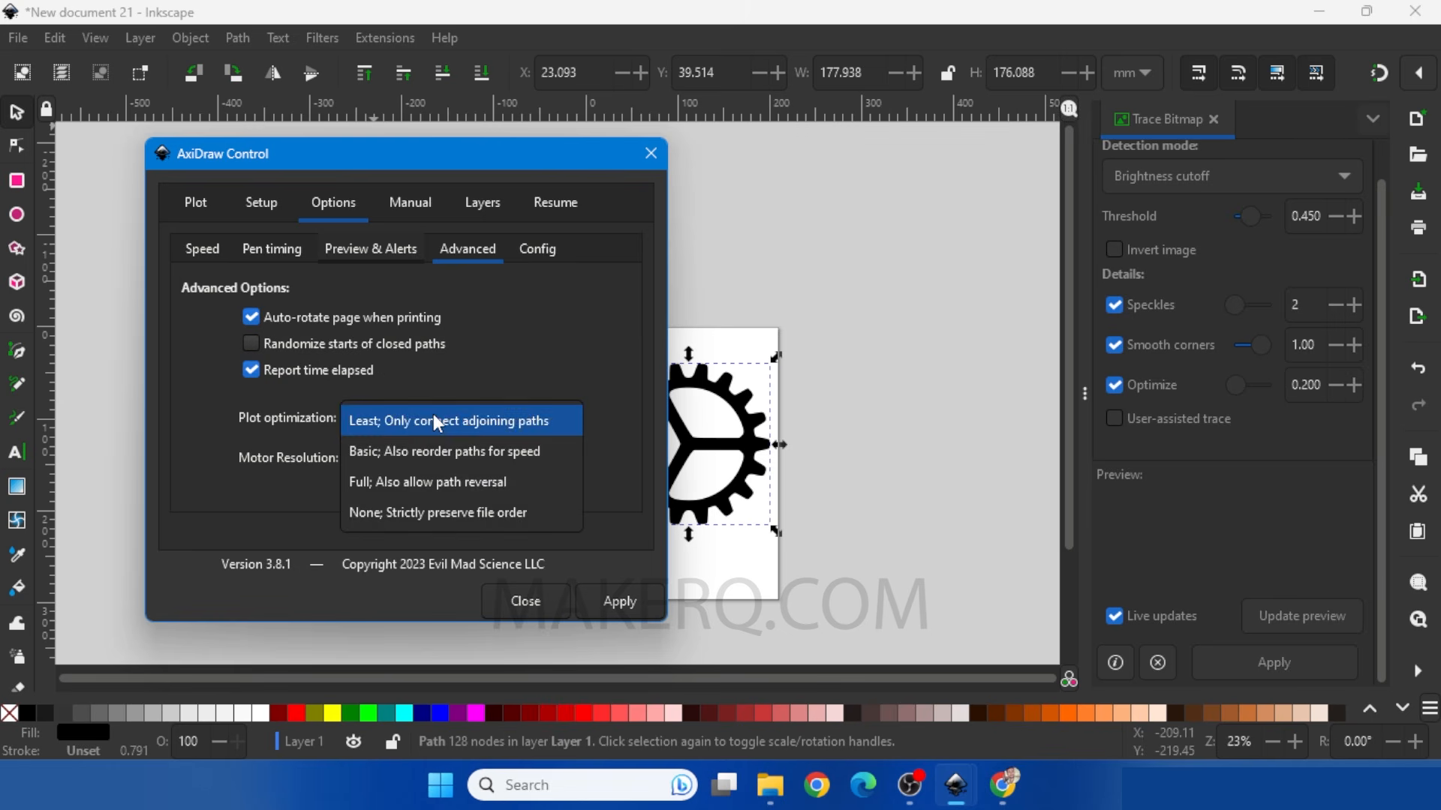
pyautogui.click(438, 484)
# Step: Start plotting one copy of the traced gear with AxiDraw Control
pyautogui.click(197, 216)
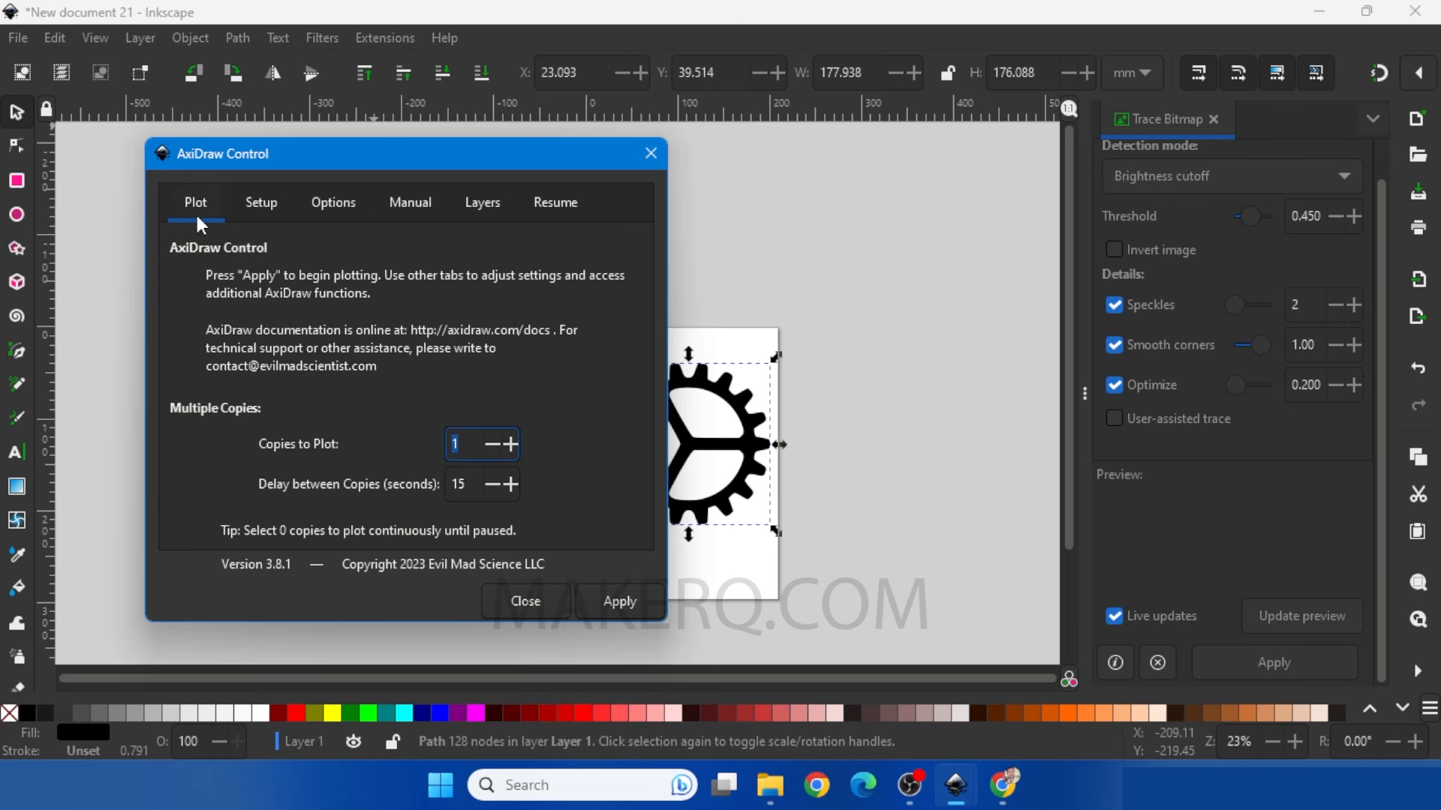
pyautogui.click(616, 602)
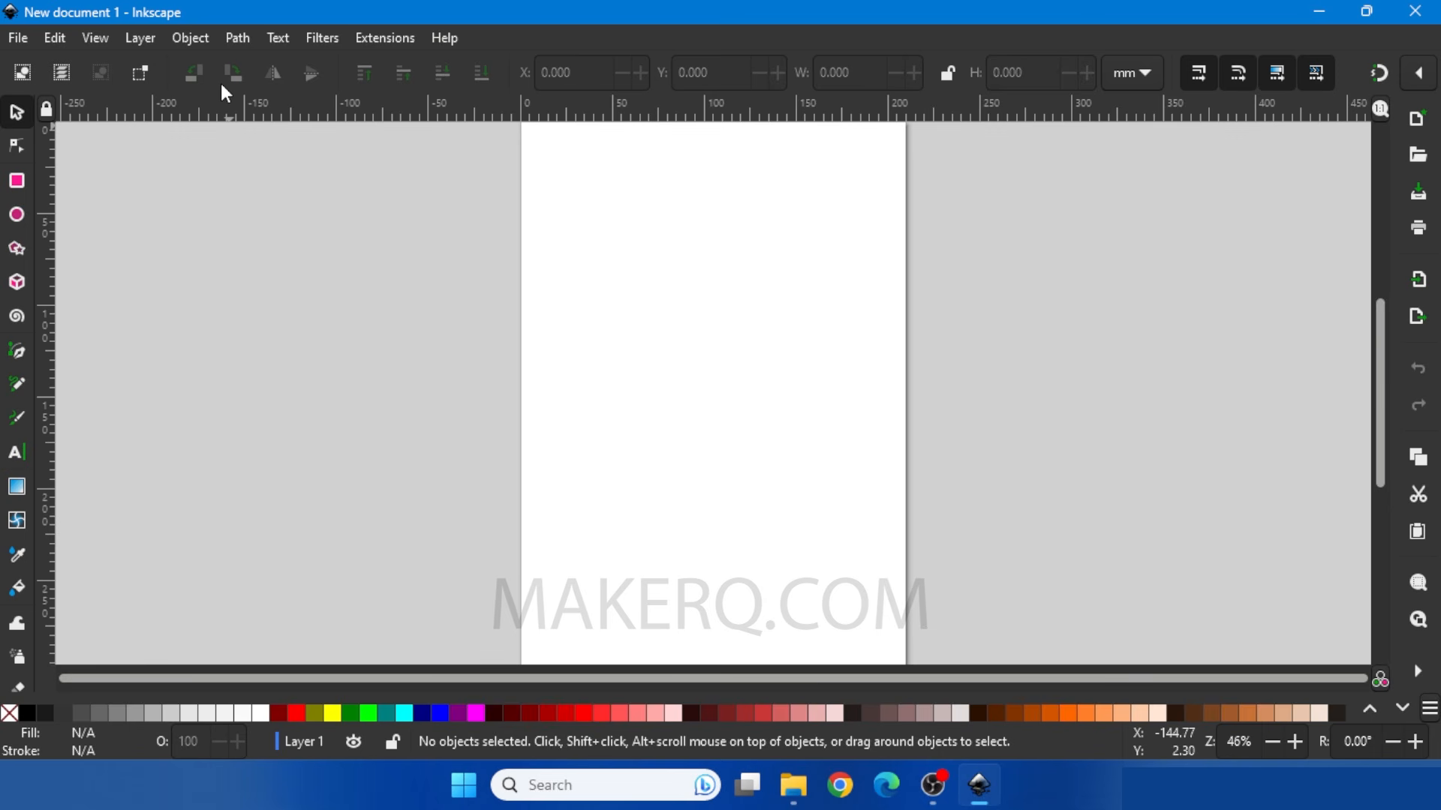
# Step: Reset the Inkscape preferences from the System section of the preferences
pyautogui.click(54, 41)
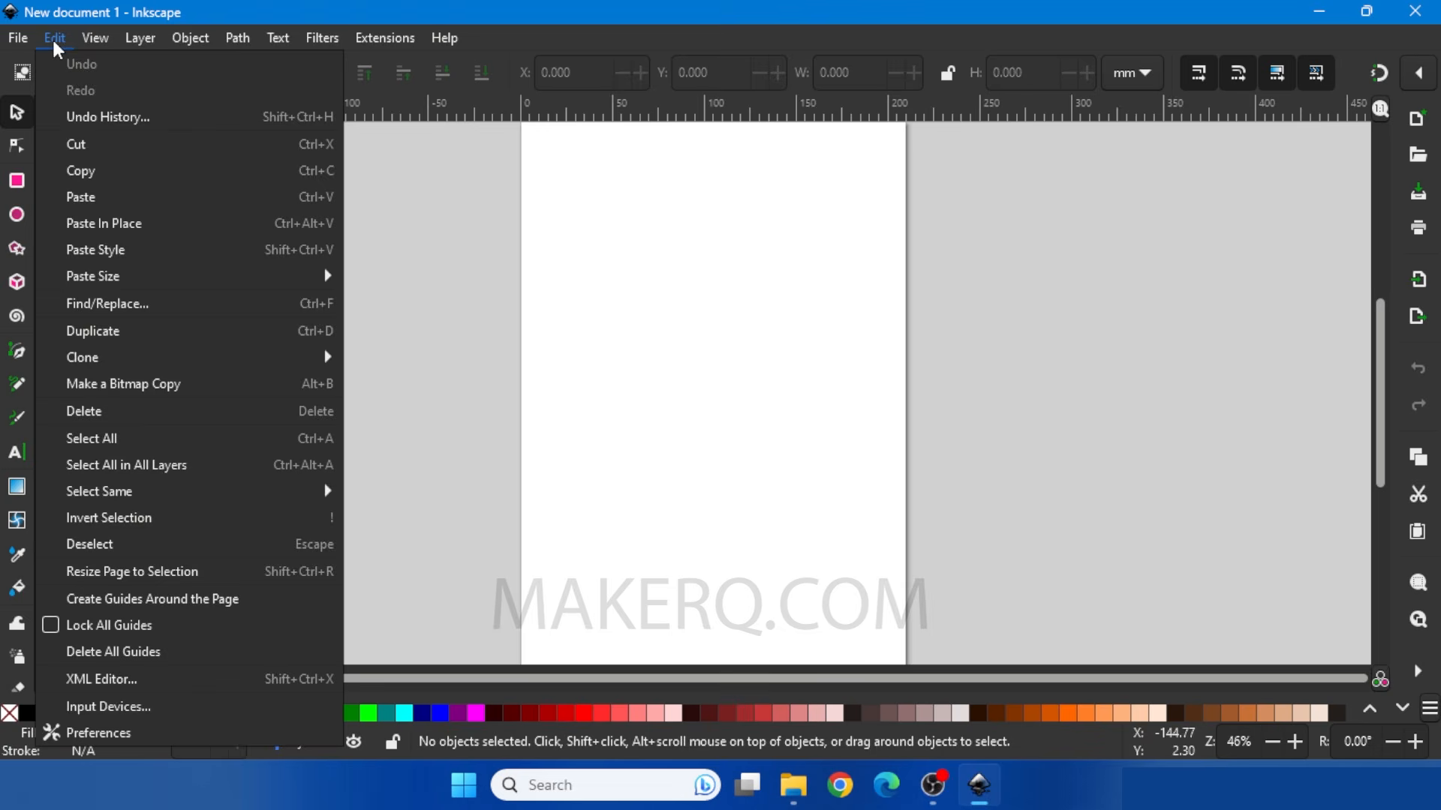
pyautogui.click(84, 733)
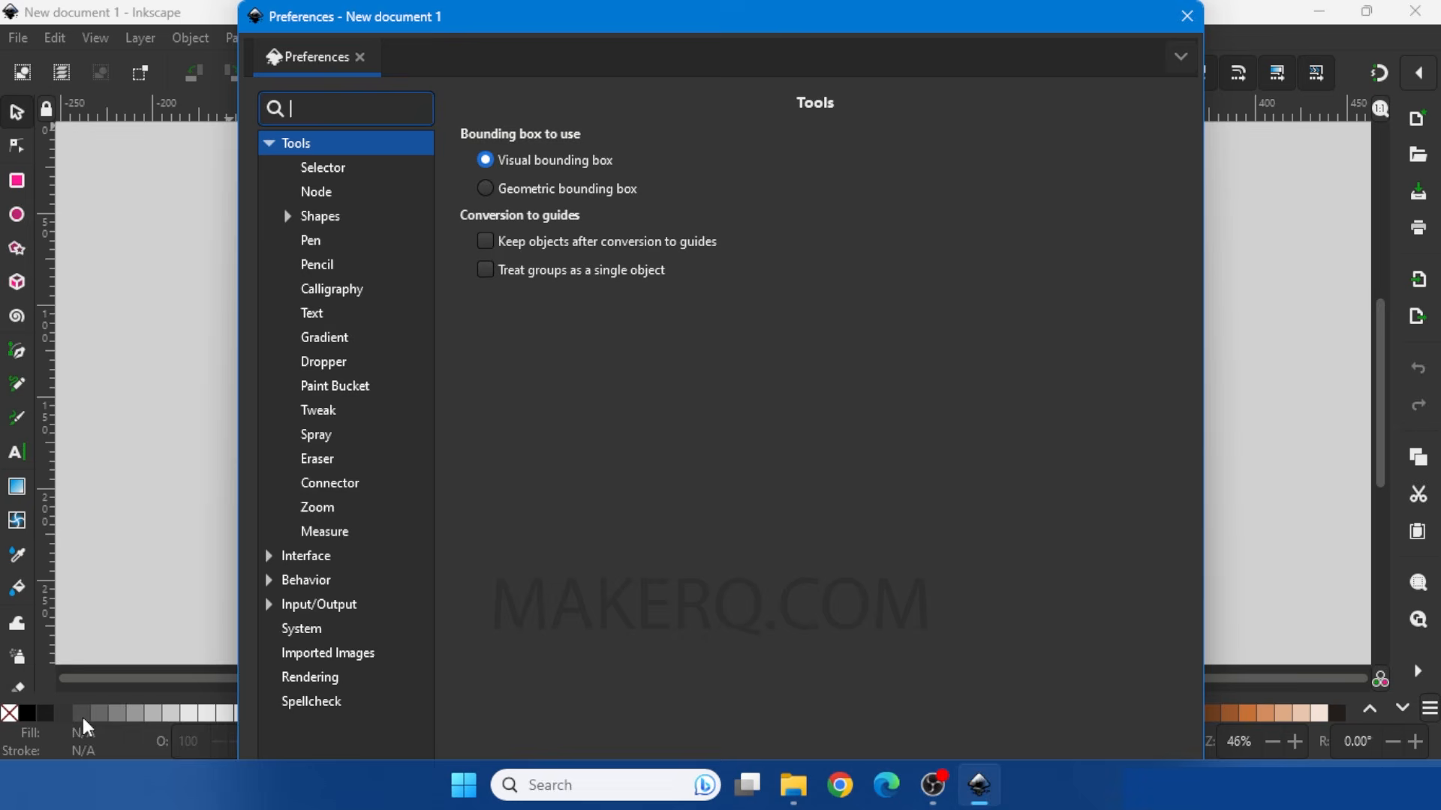
pyautogui.click(292, 630)
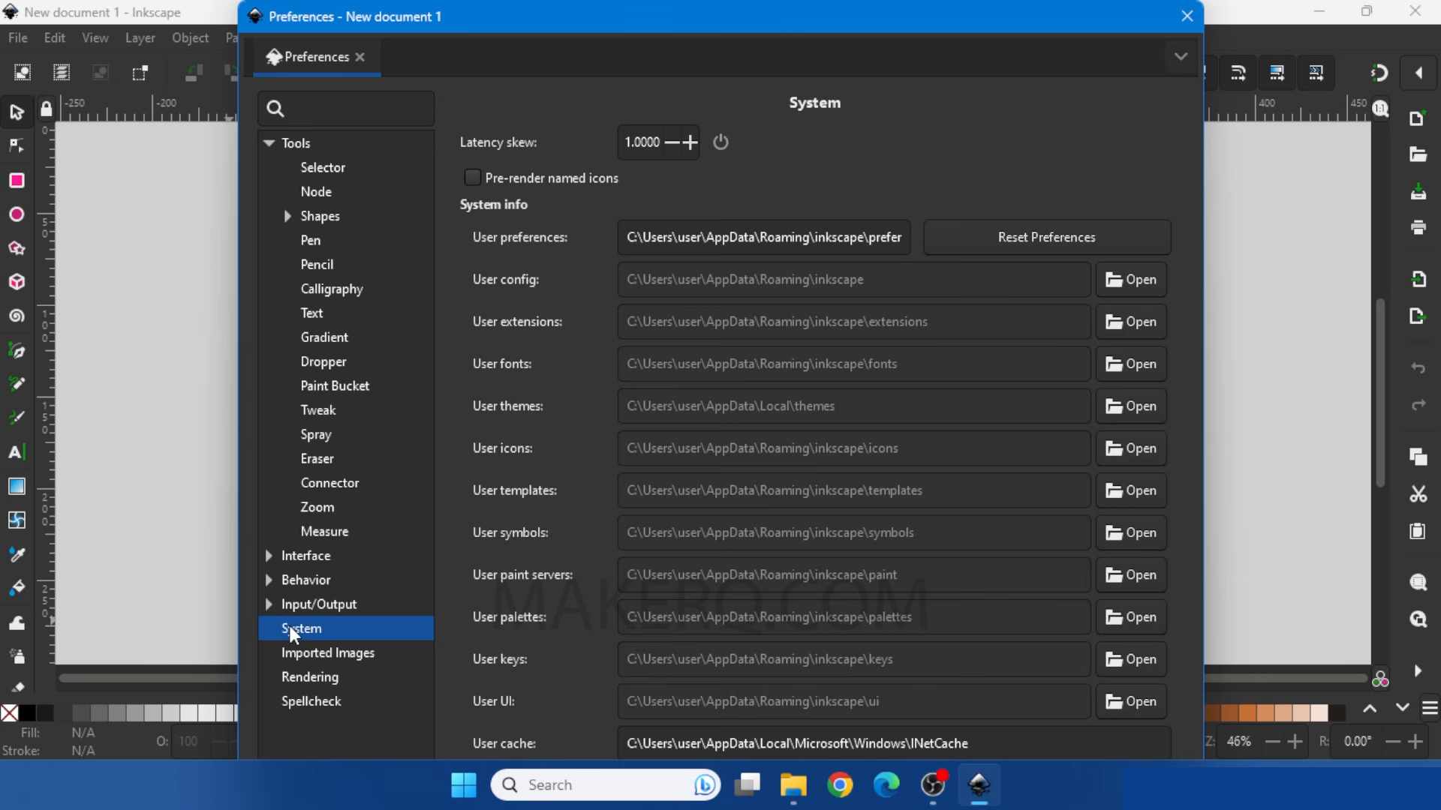
pyautogui.click(976, 246)
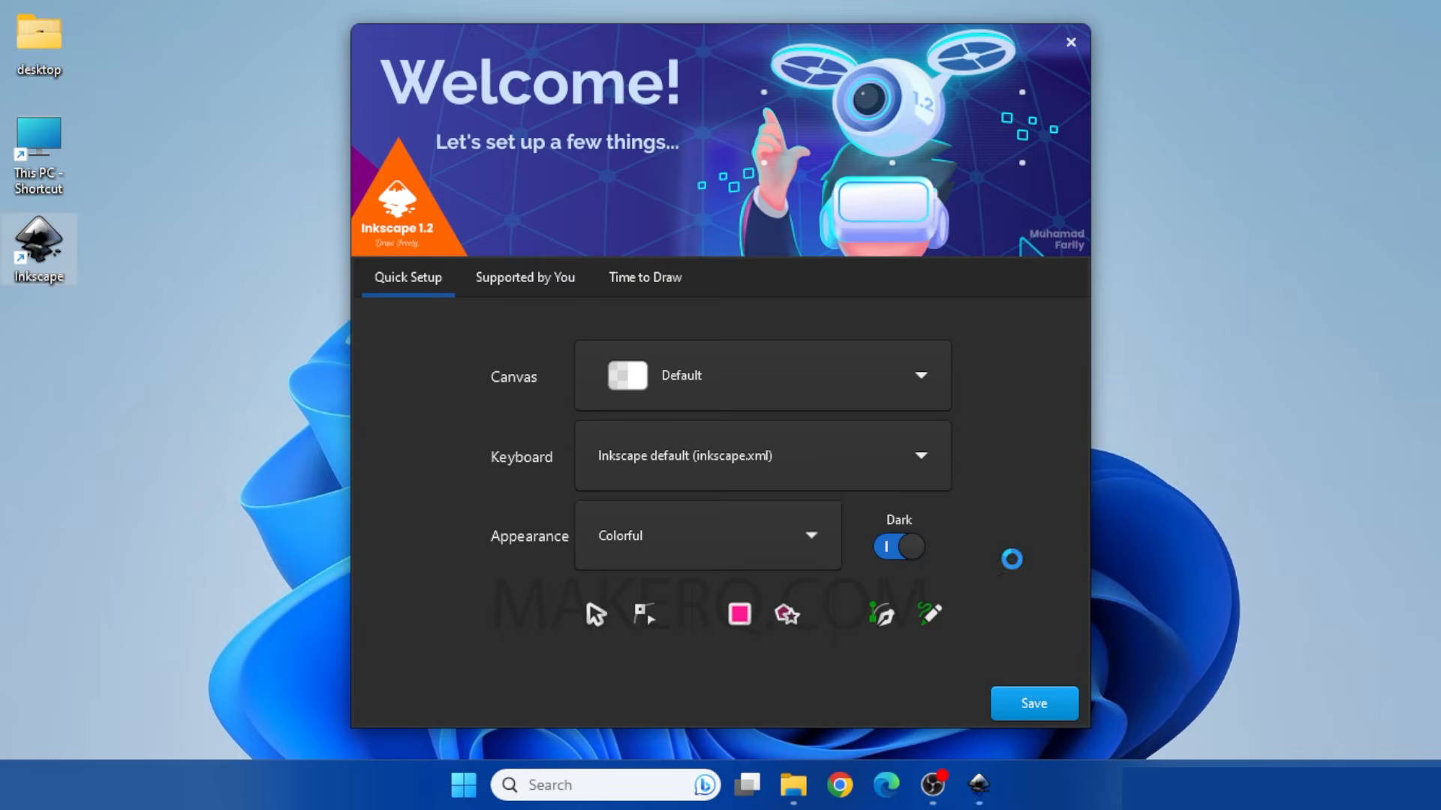